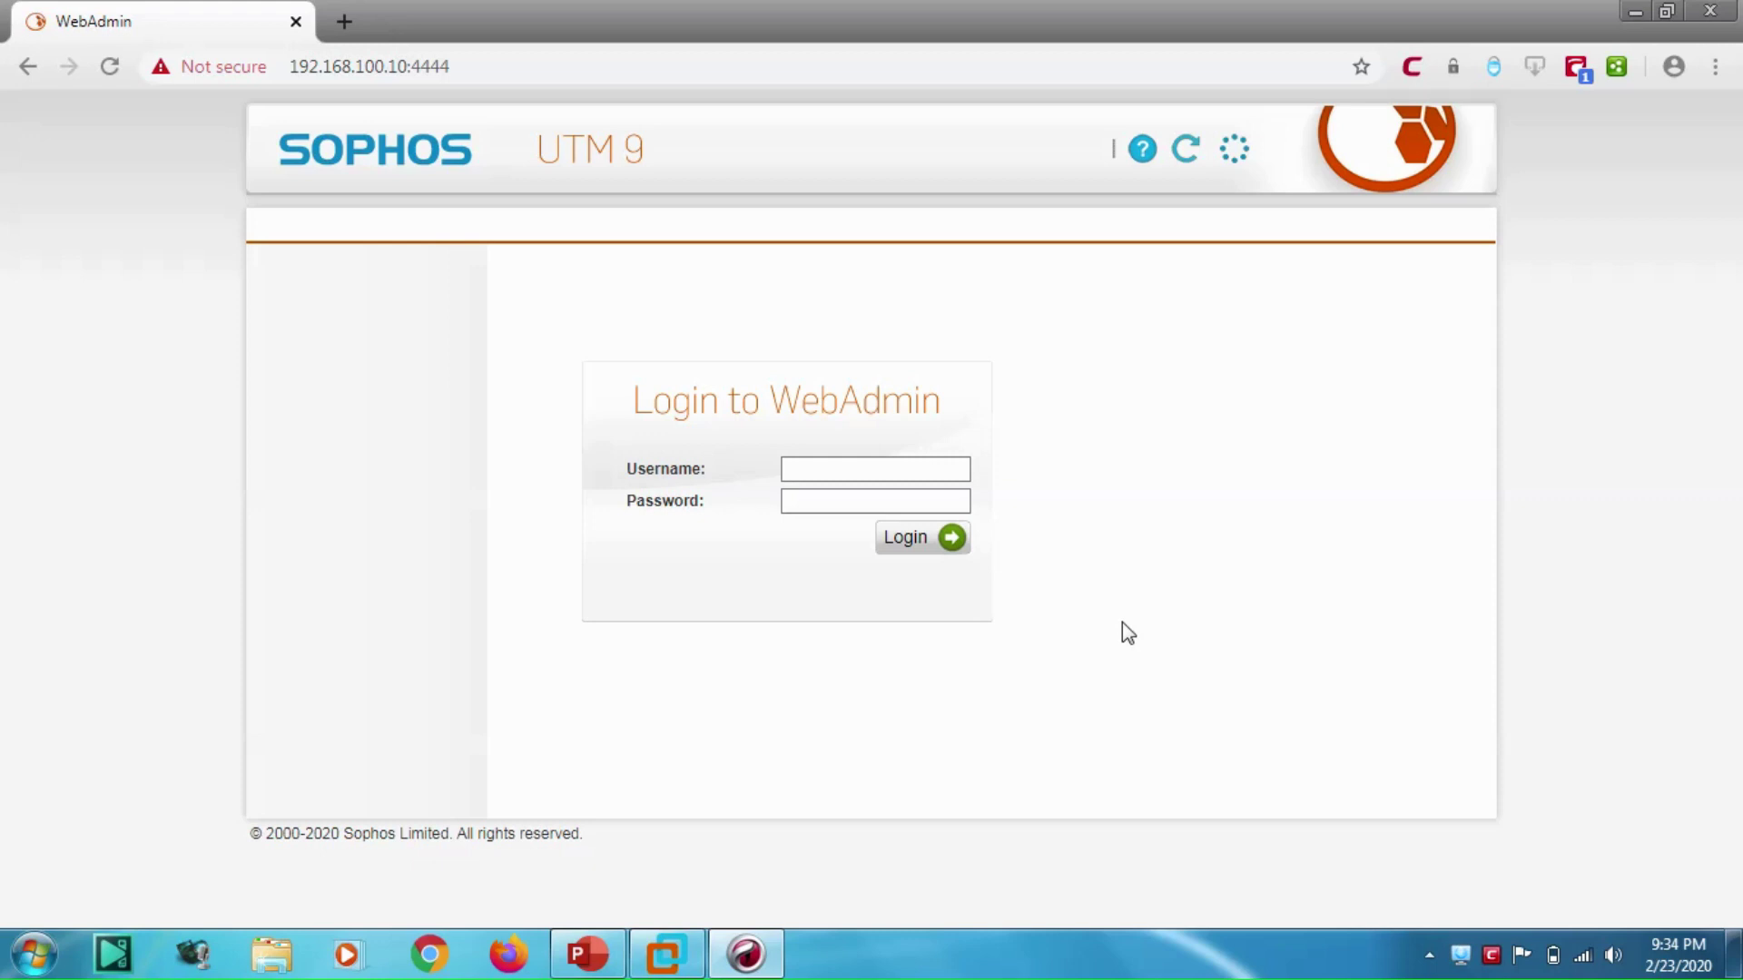
Step: Log in to WebAdmin with the administrator username and password to reach the dashboard
left_click(874, 473)
key("Tab")
key("Return")
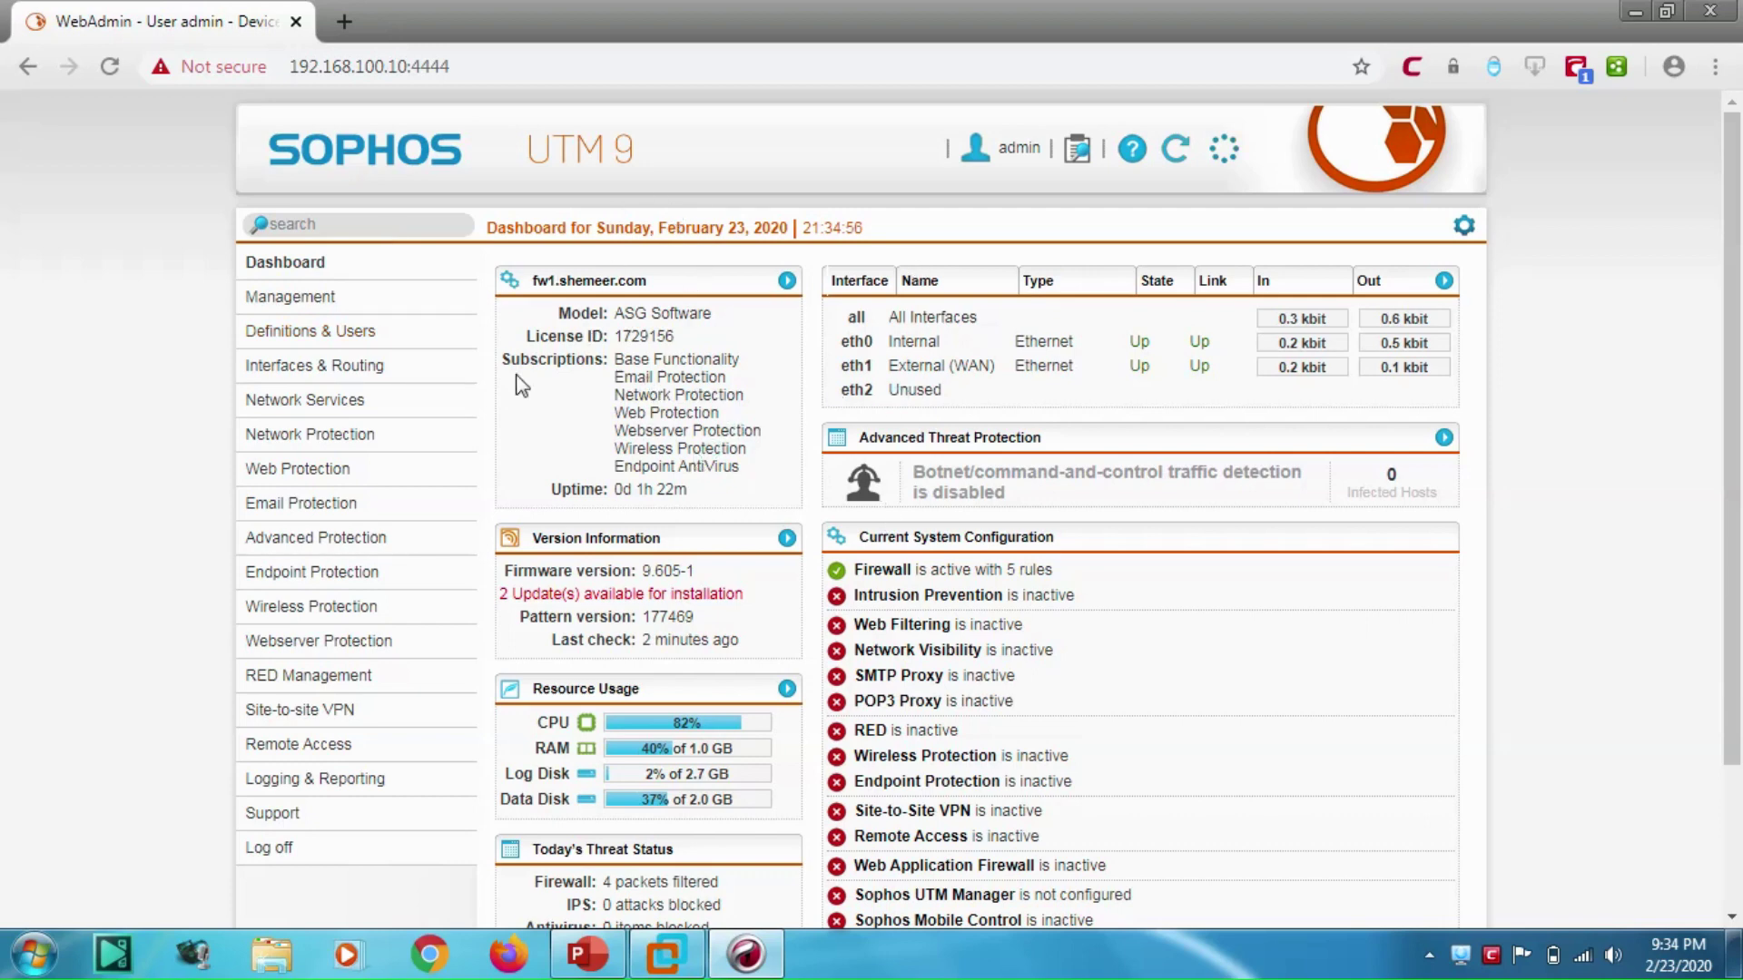
scroll(1070, 378, "down", 1)
scroll(993, 454, "up", 1)
left_click(671, 955)
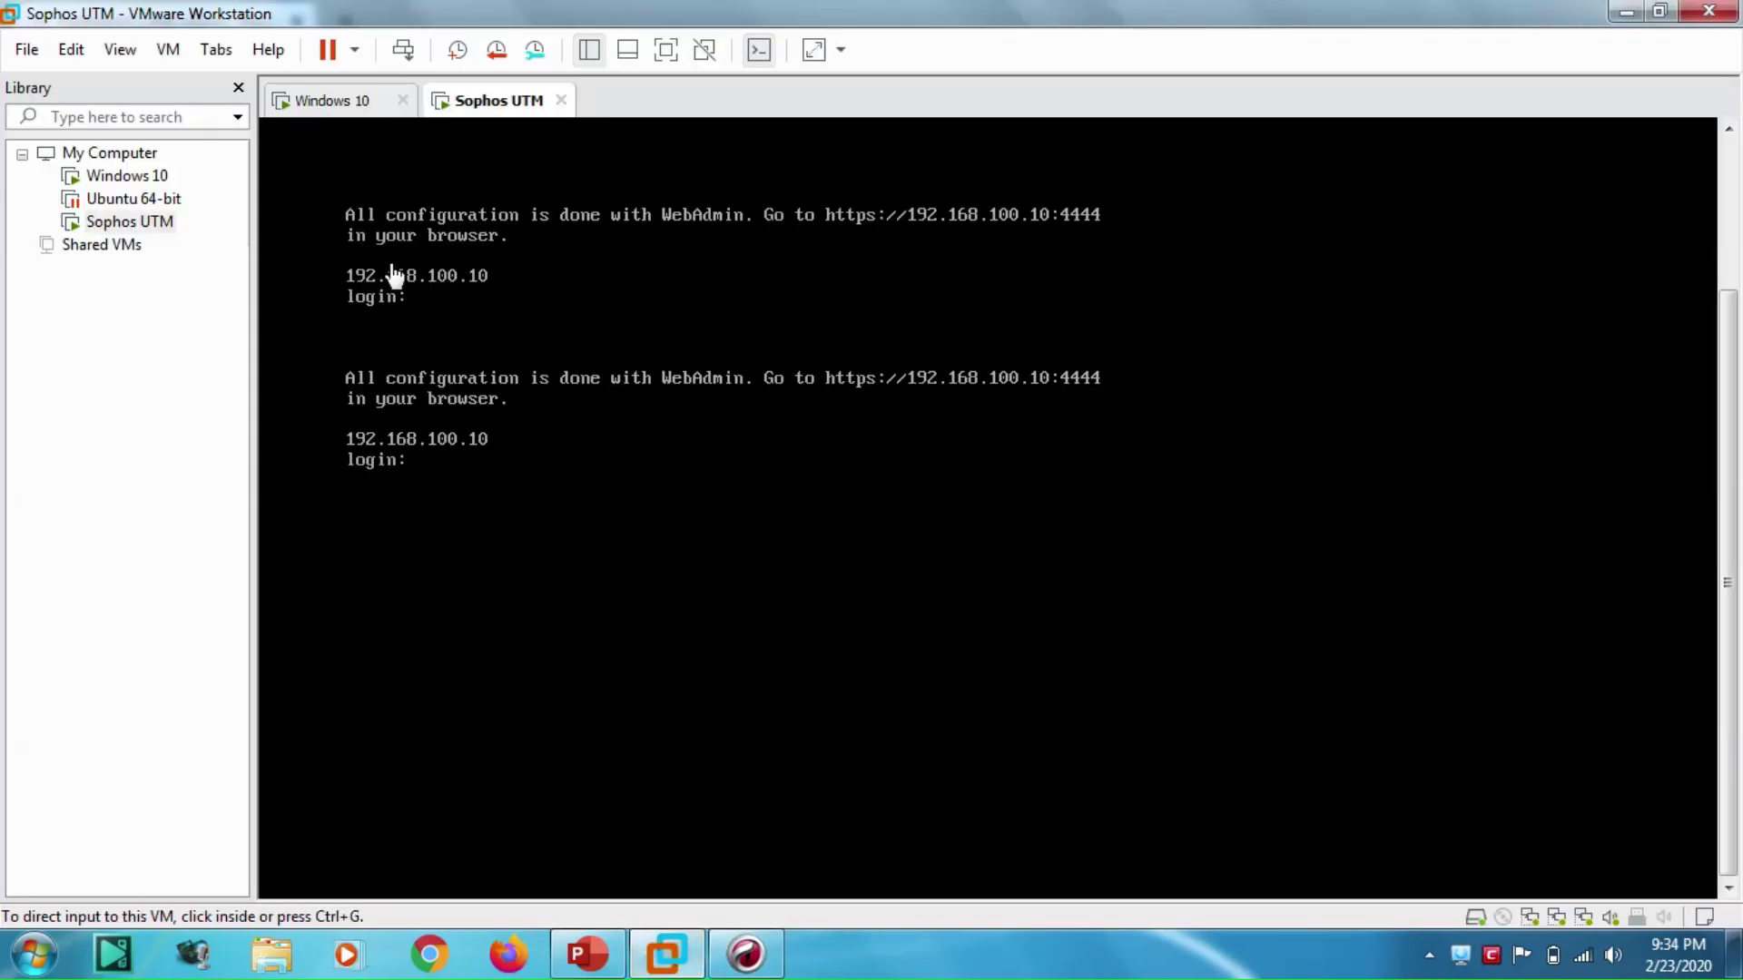
left_click(154, 186)
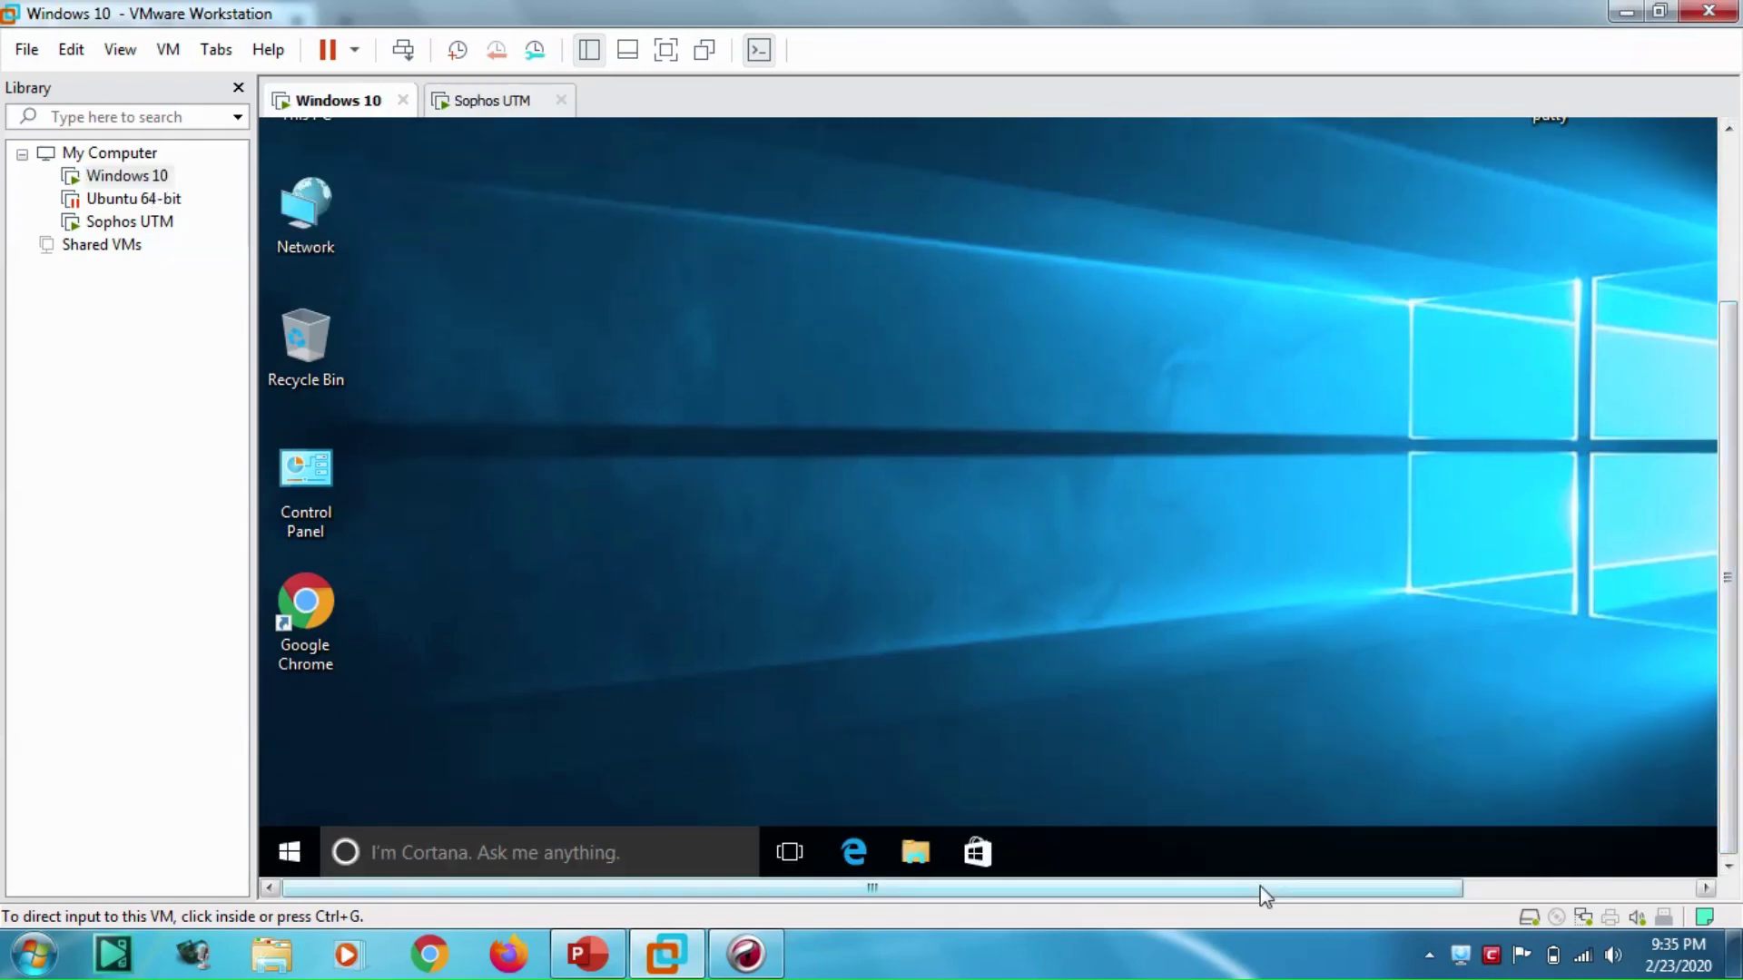
left_click_drag(1264, 891, 1485, 894)
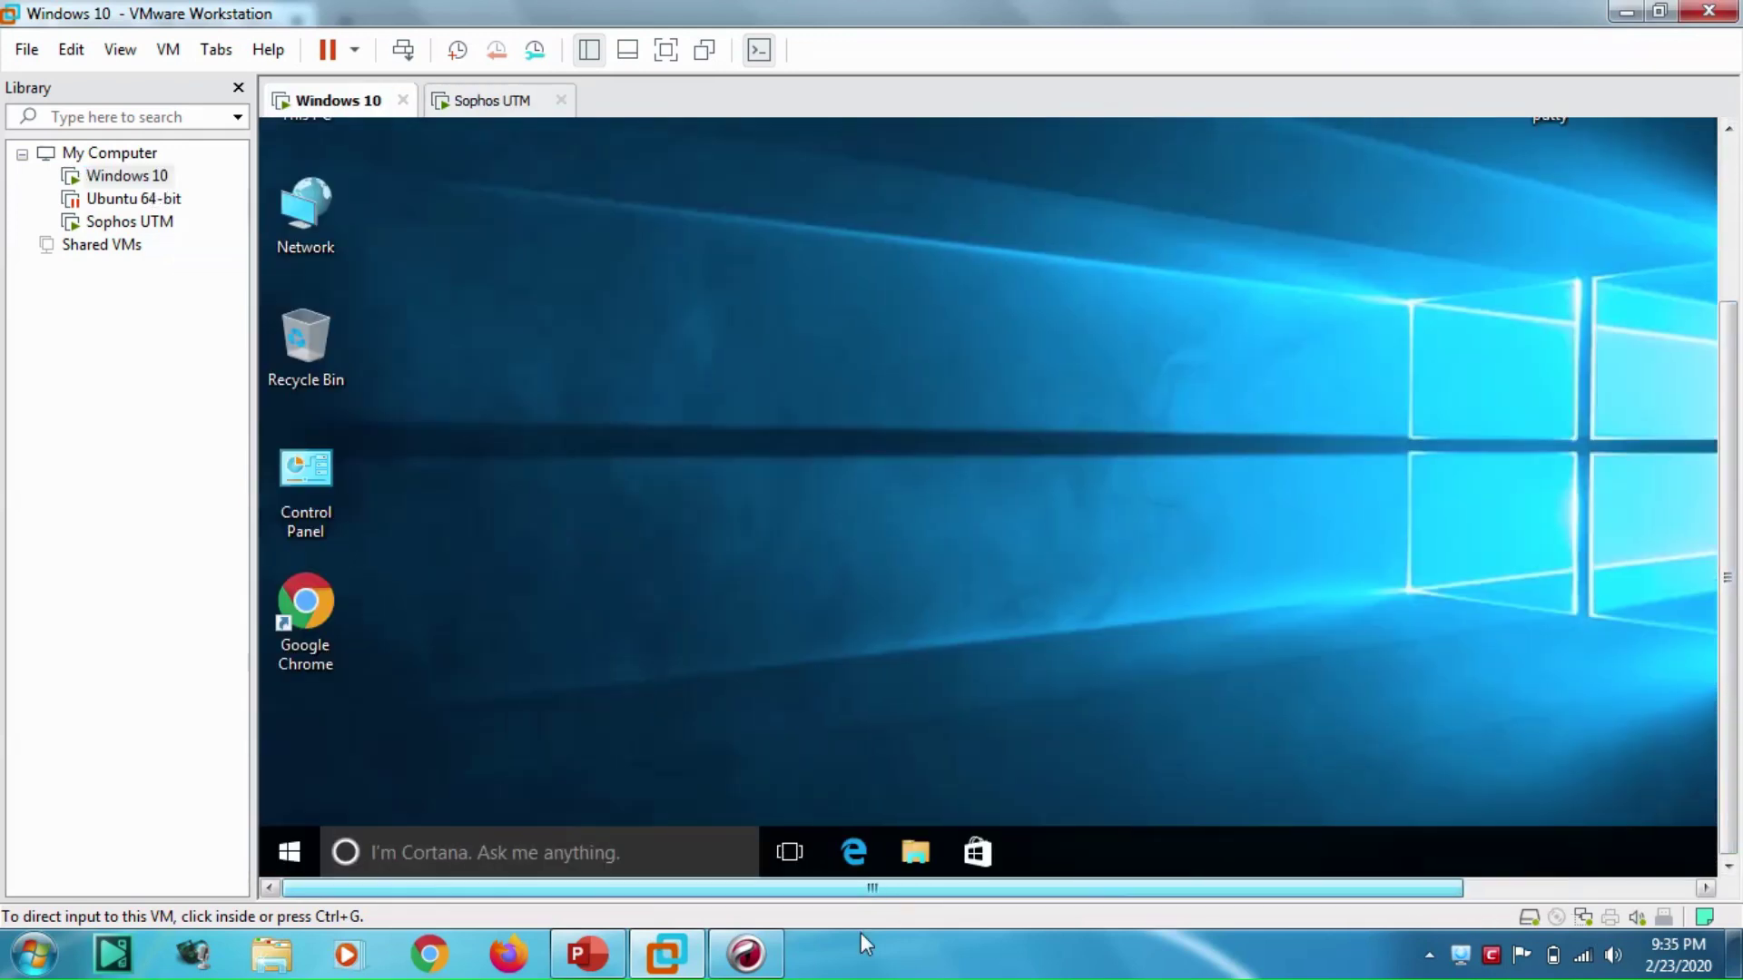
left_click(1636, 11)
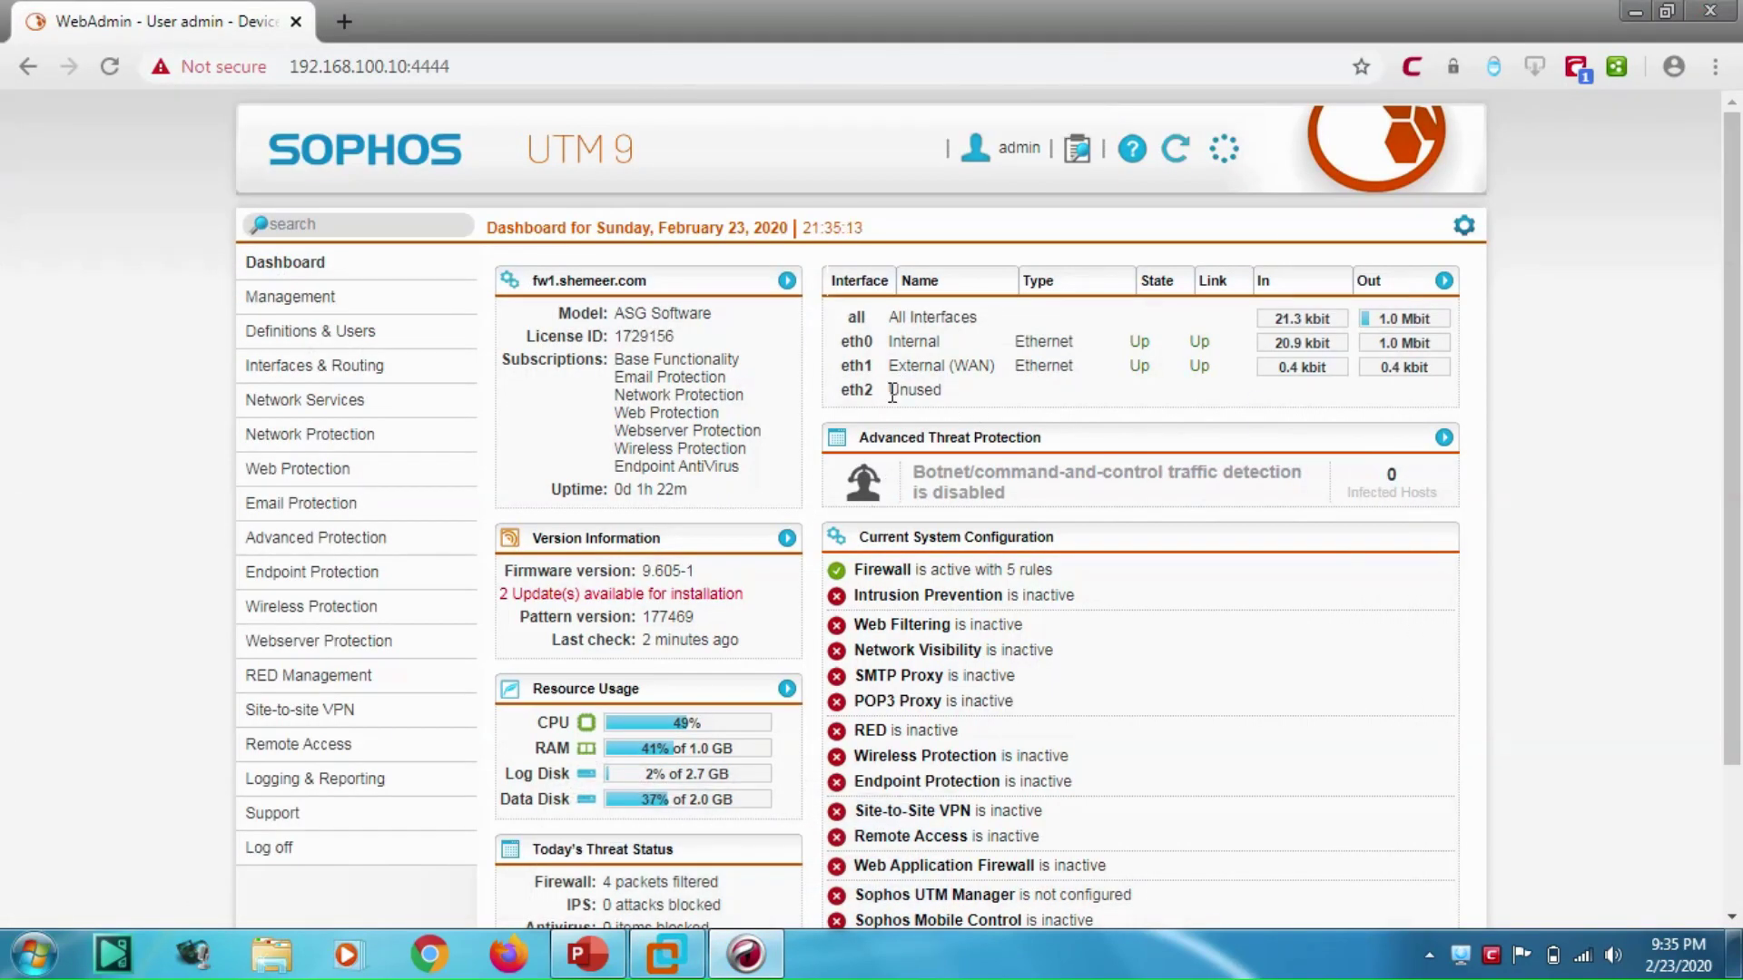
left_click(665, 954)
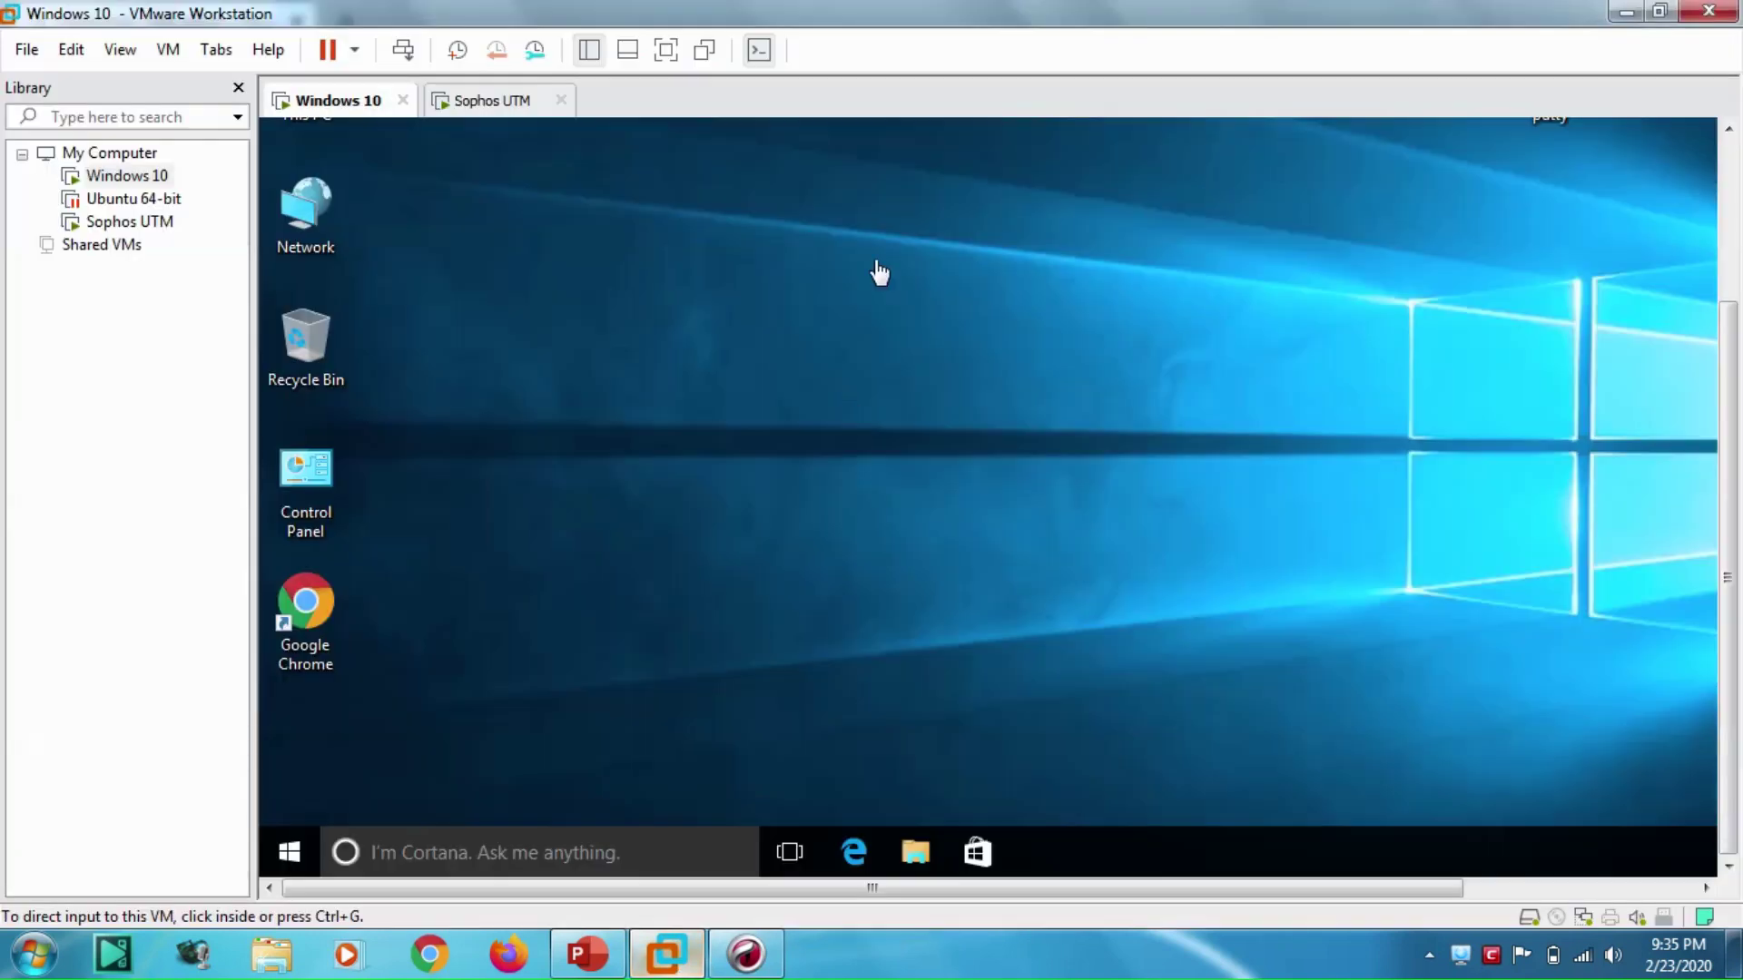
left_click(485, 101)
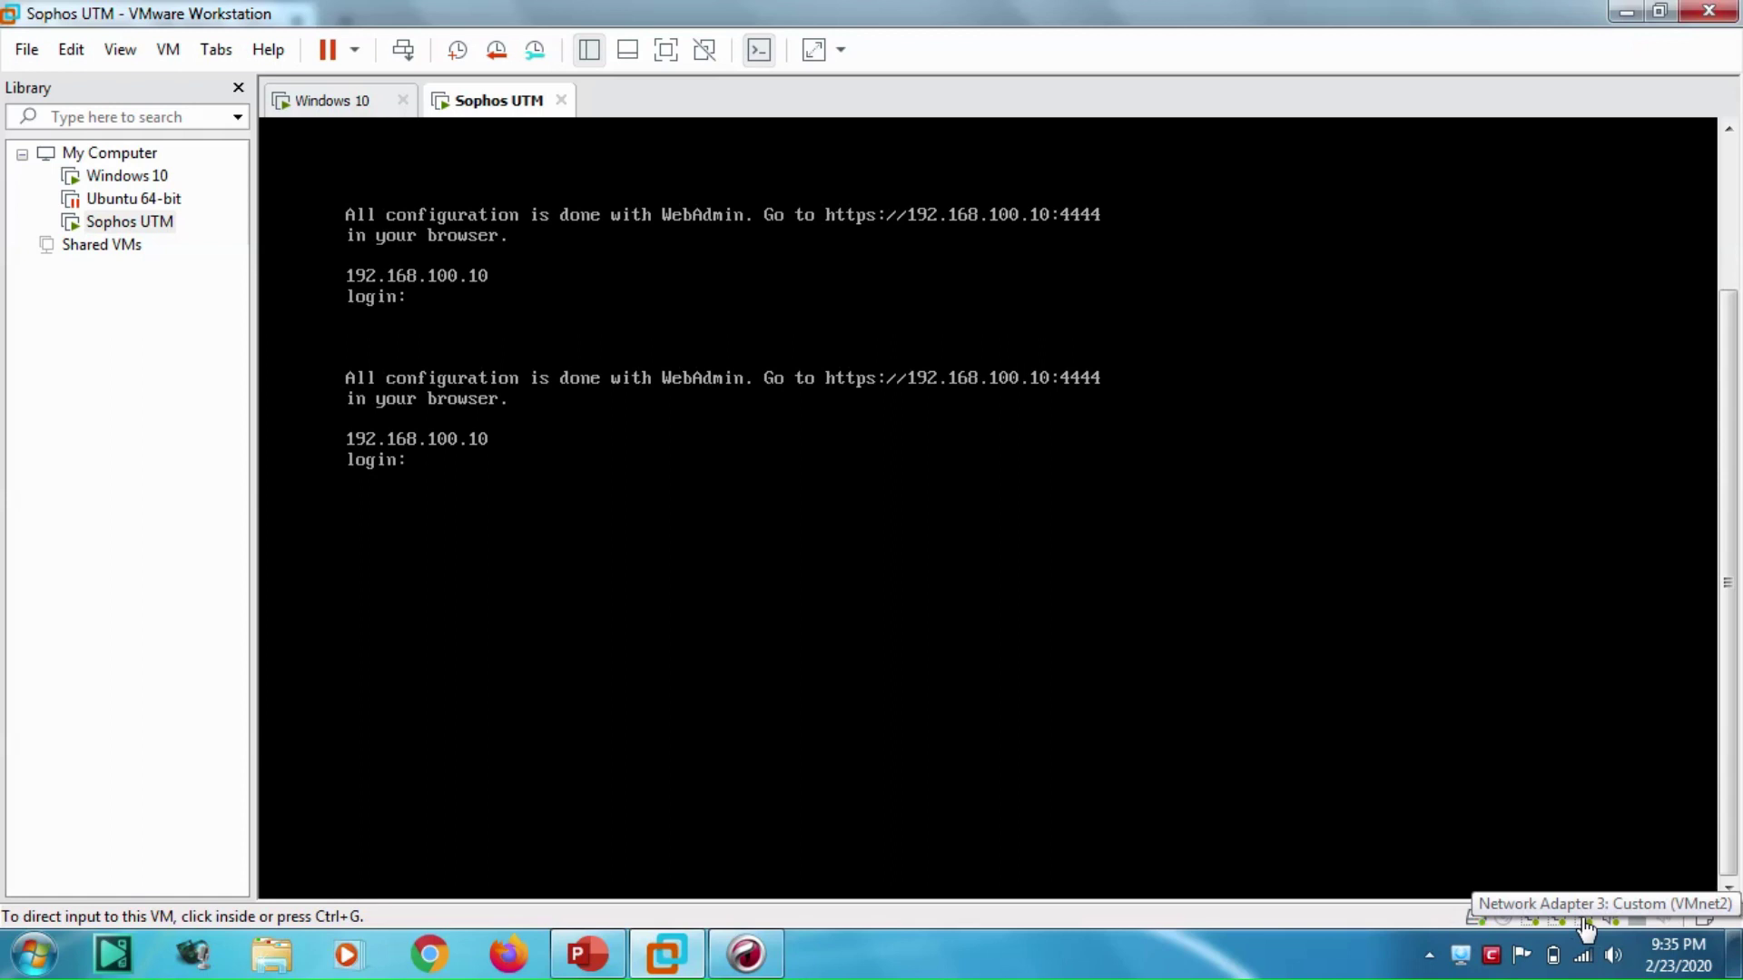
left_click(141, 181)
mouse_move(1613, 11)
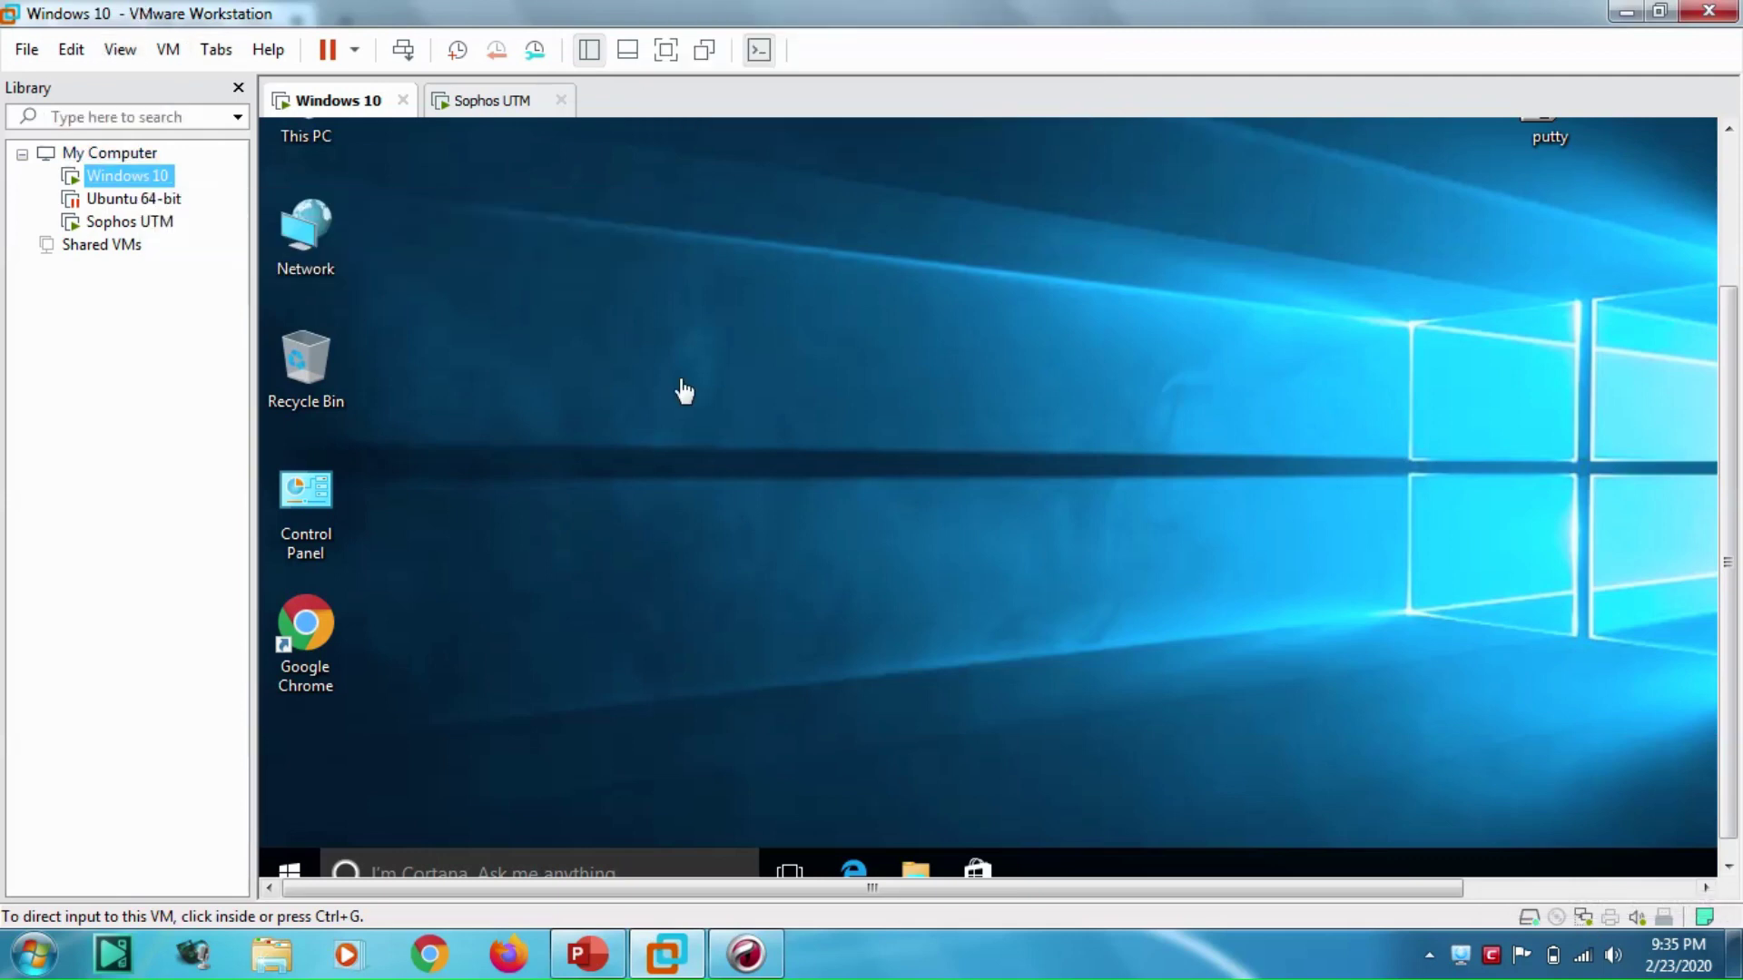
left_click(1583, 917)
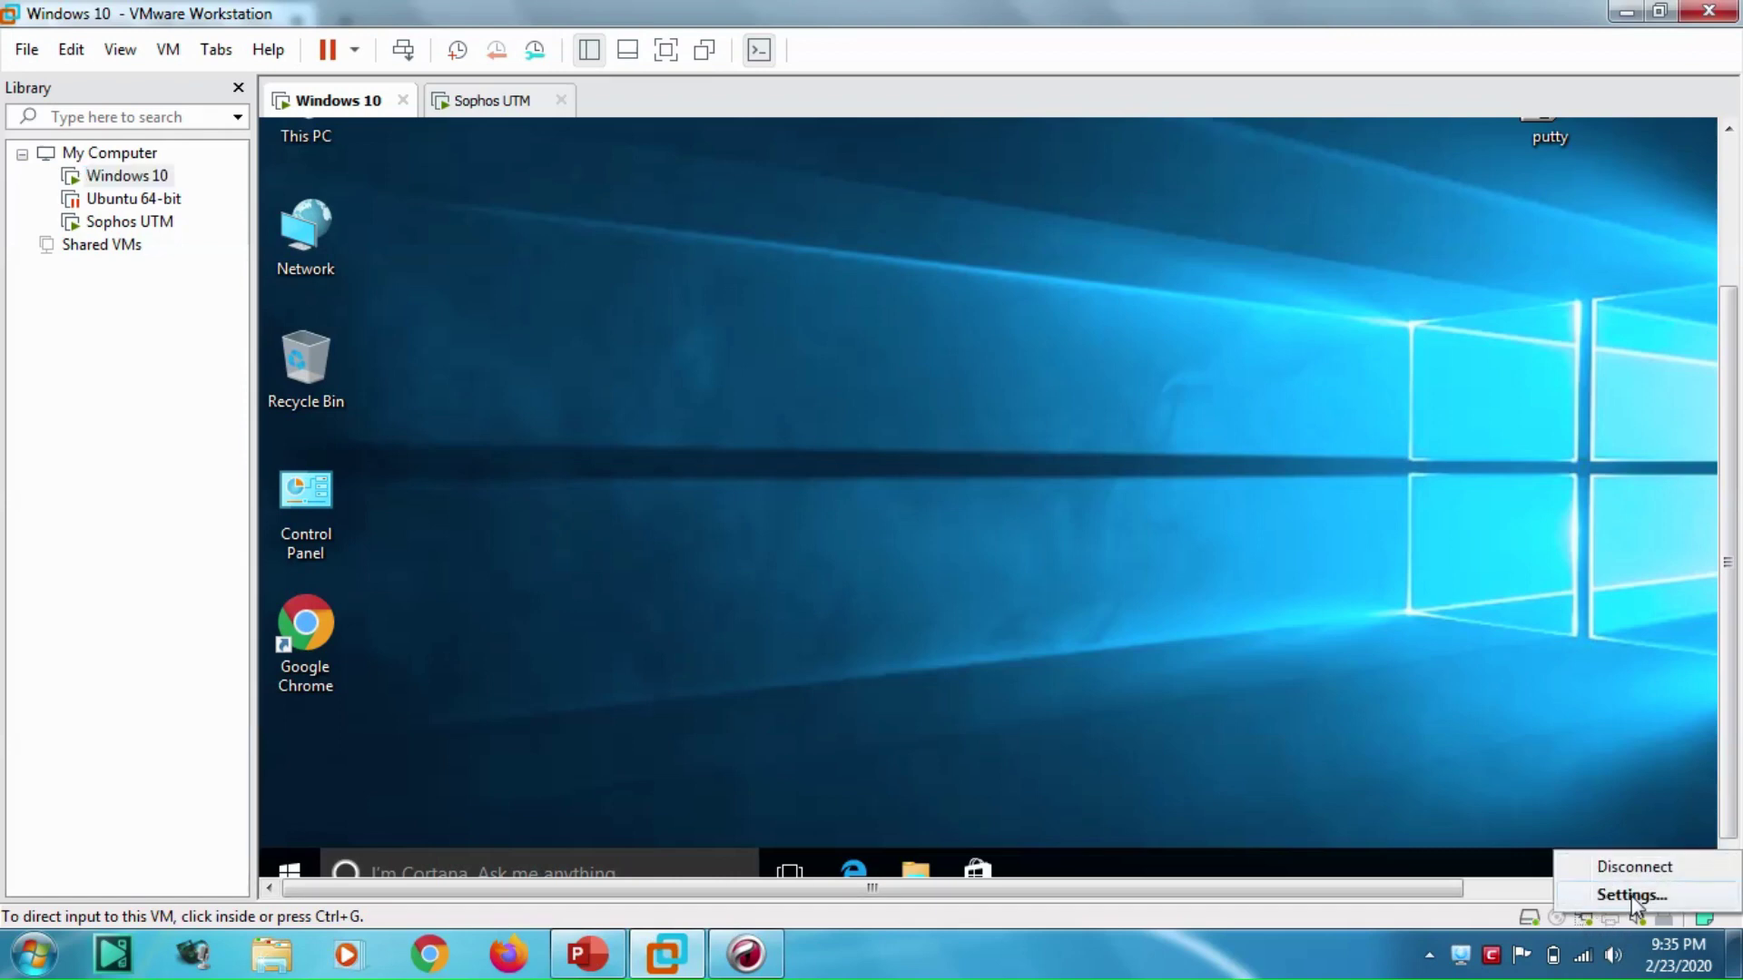
left_click(1631, 897)
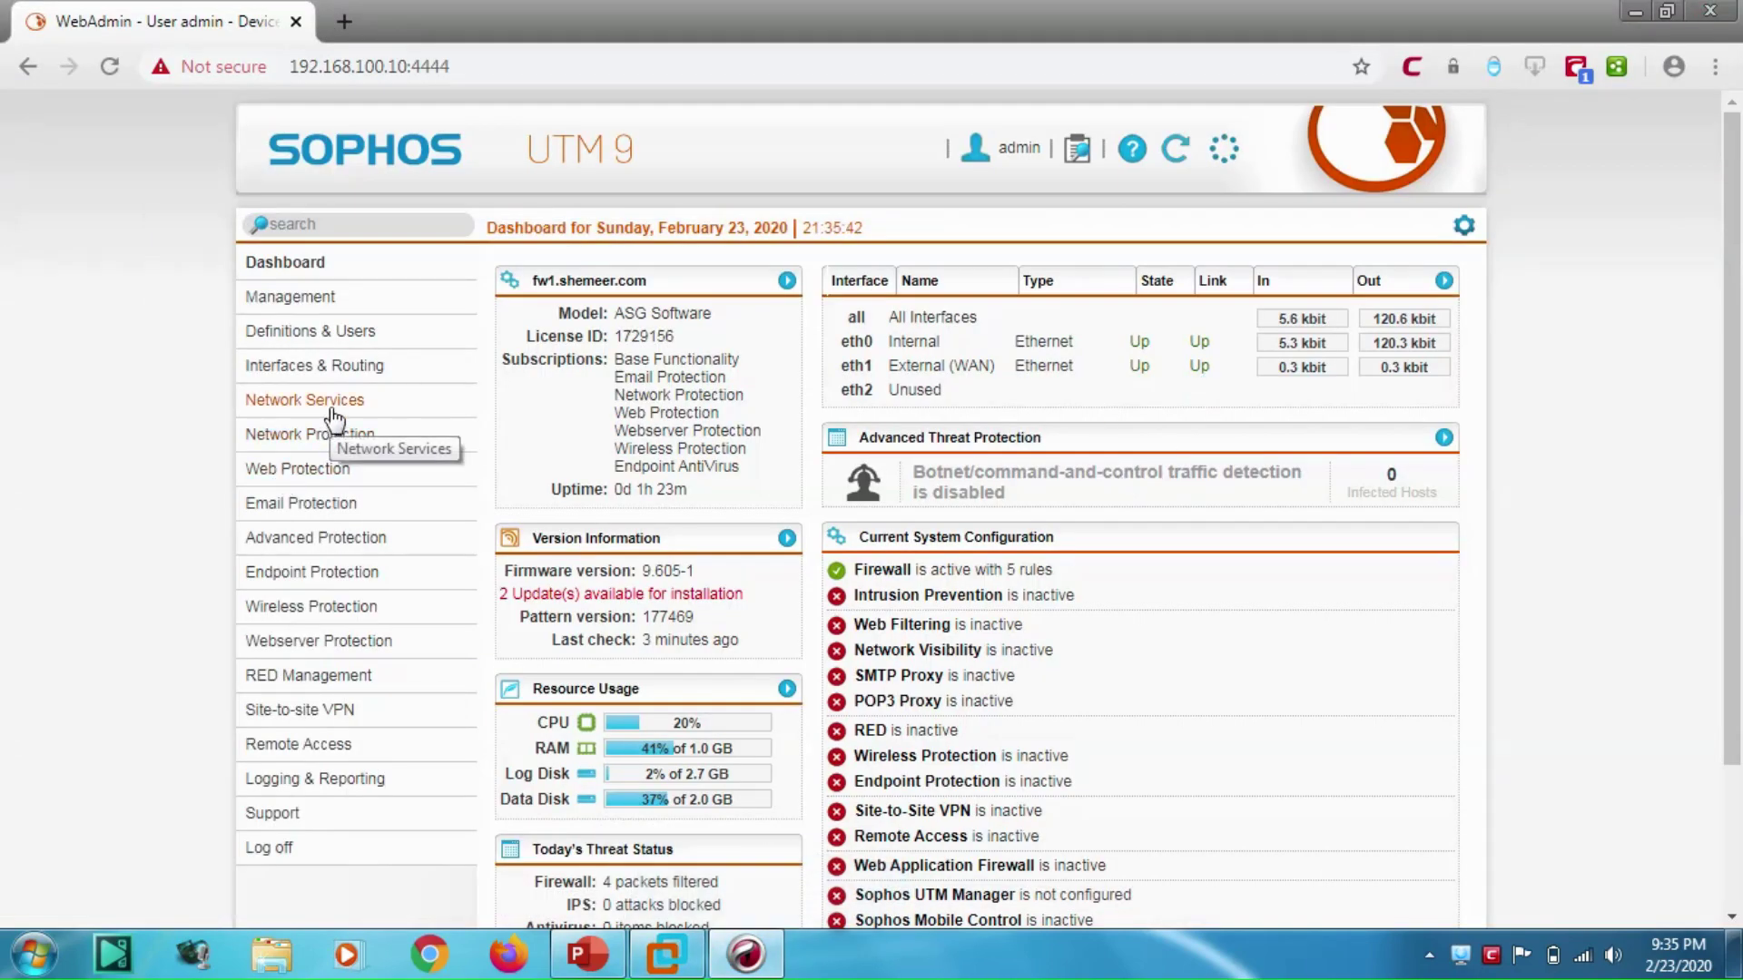
Step: Start a new interface named Guest Network on hardware port eth2
left_click(338, 434)
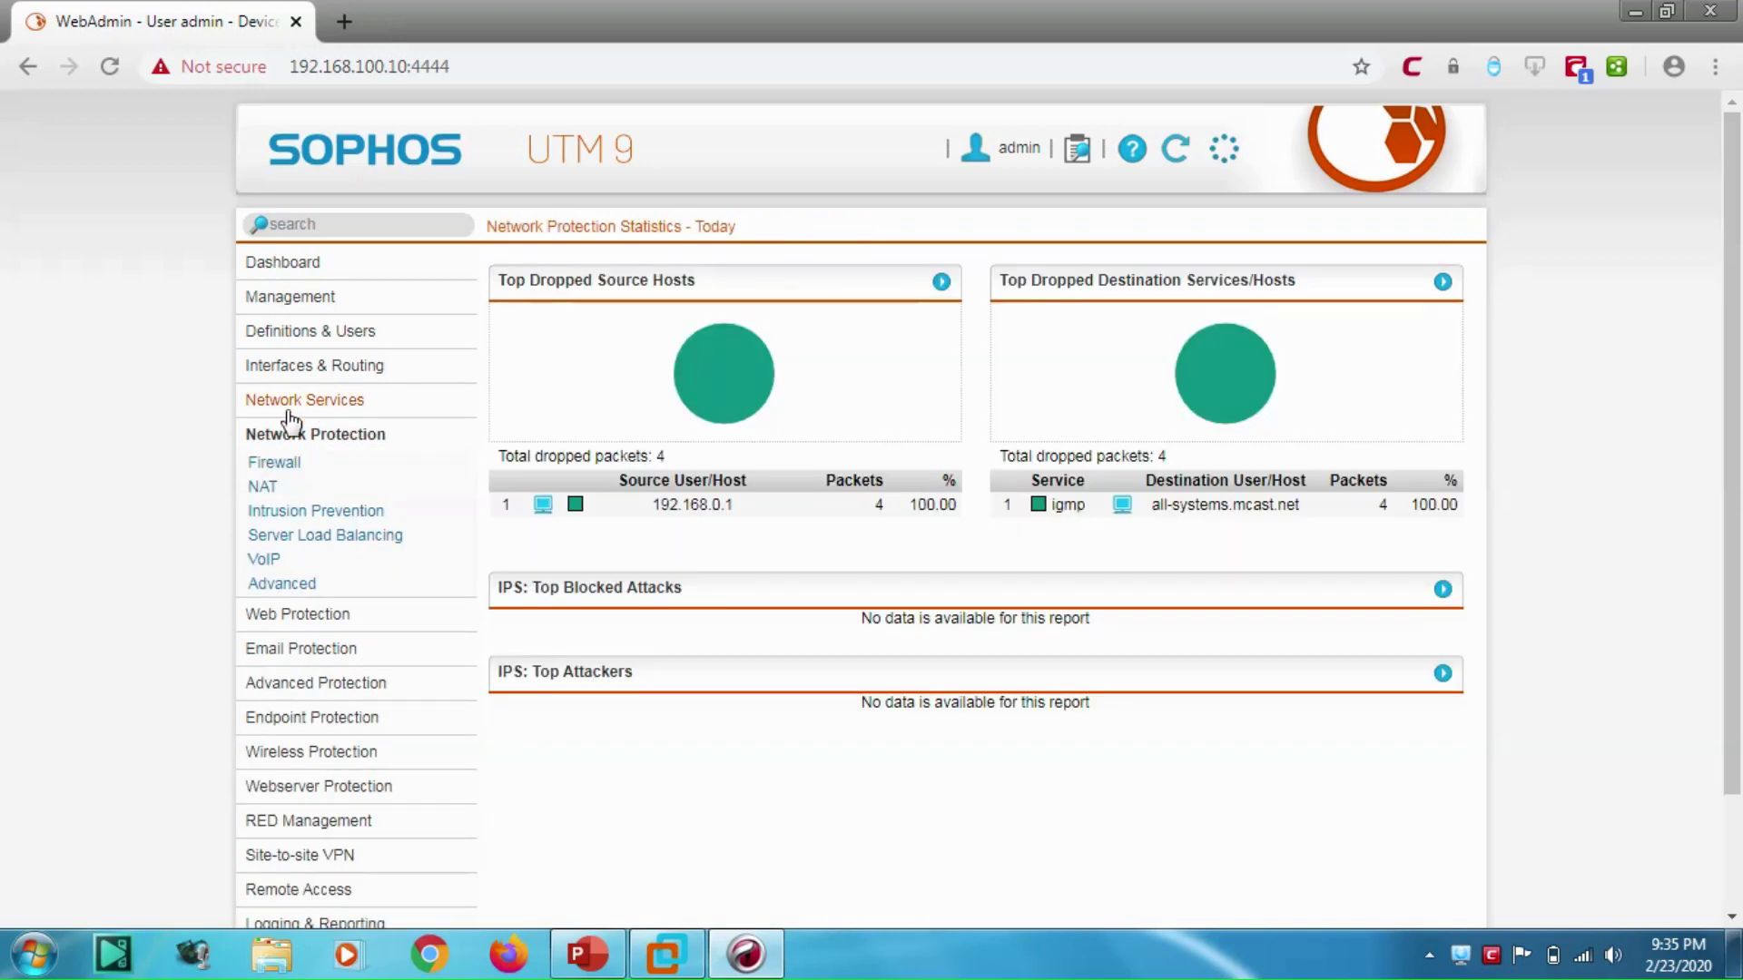
left_click(290, 409)
left_click(313, 366)
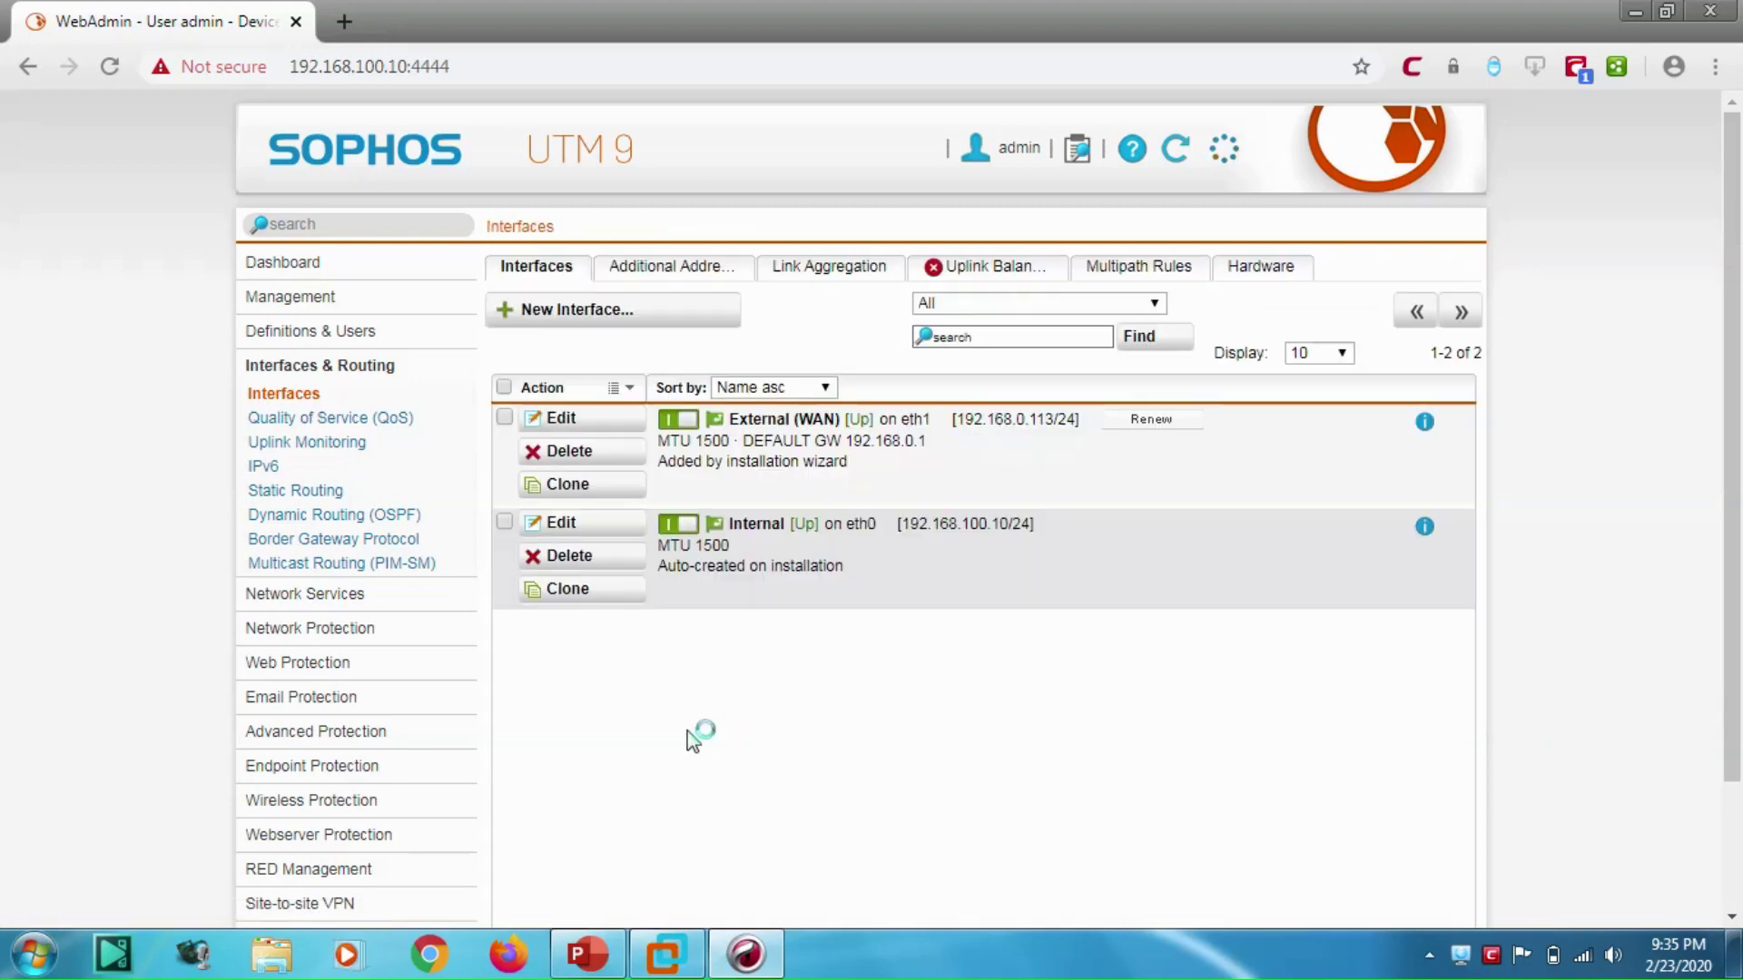
left_click(572, 318)
left_click(723, 431)
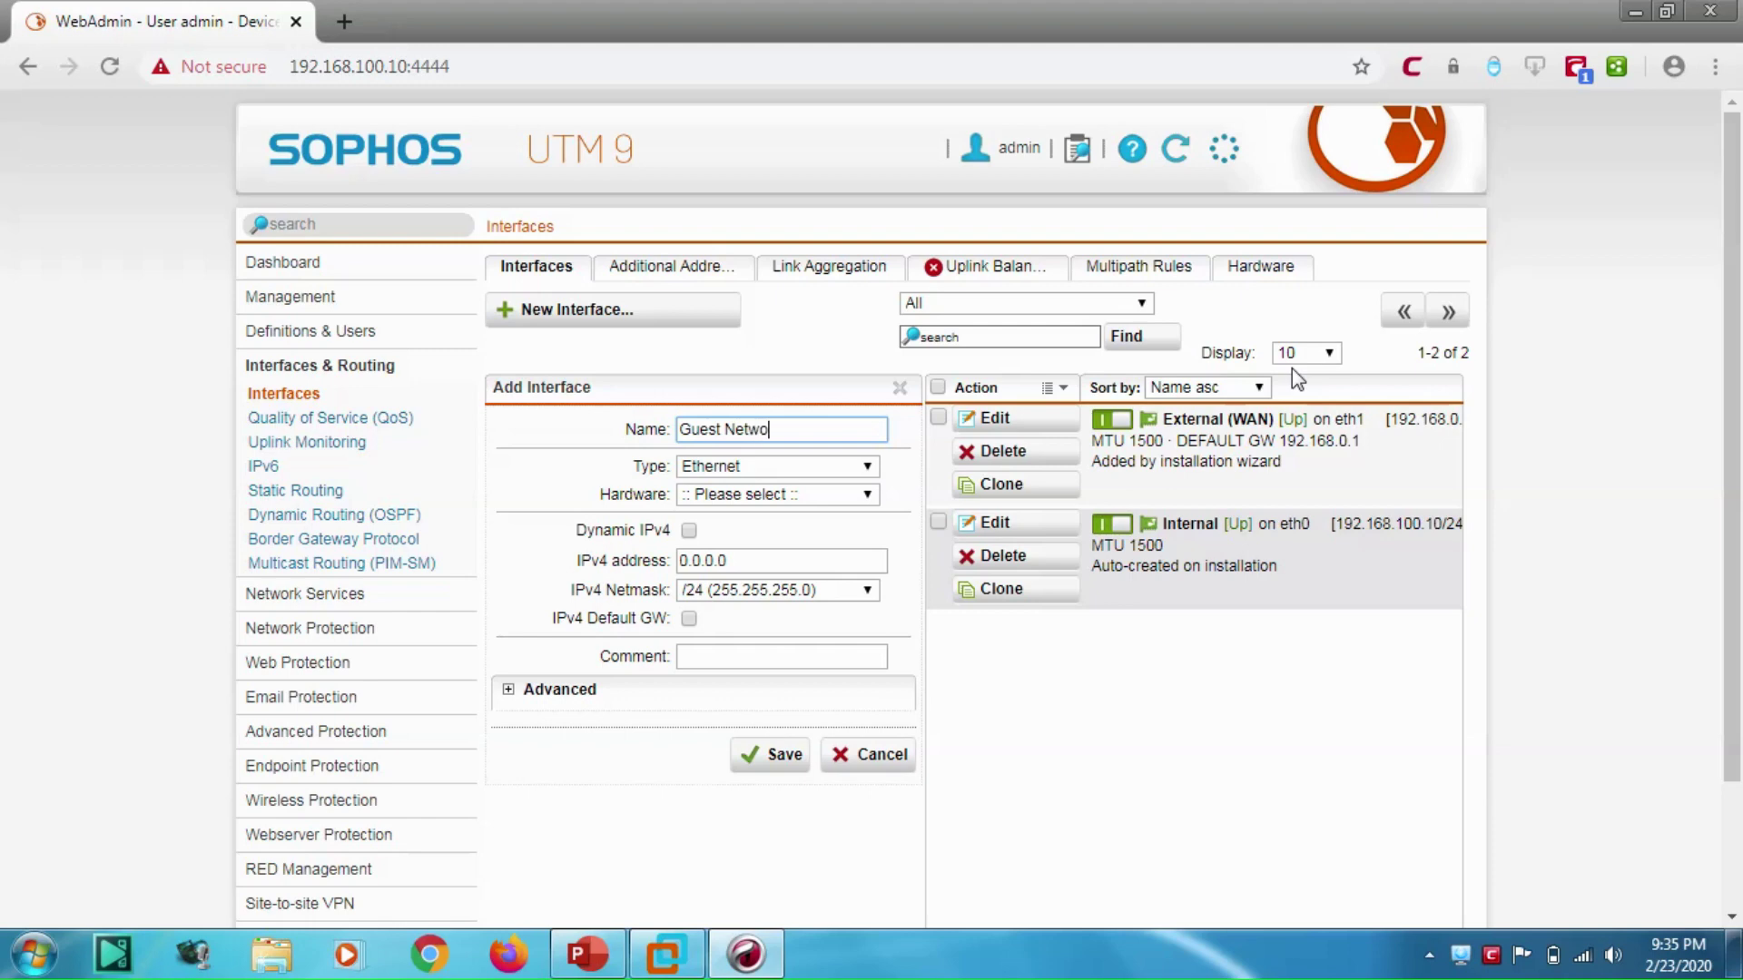
left_click(731, 497)
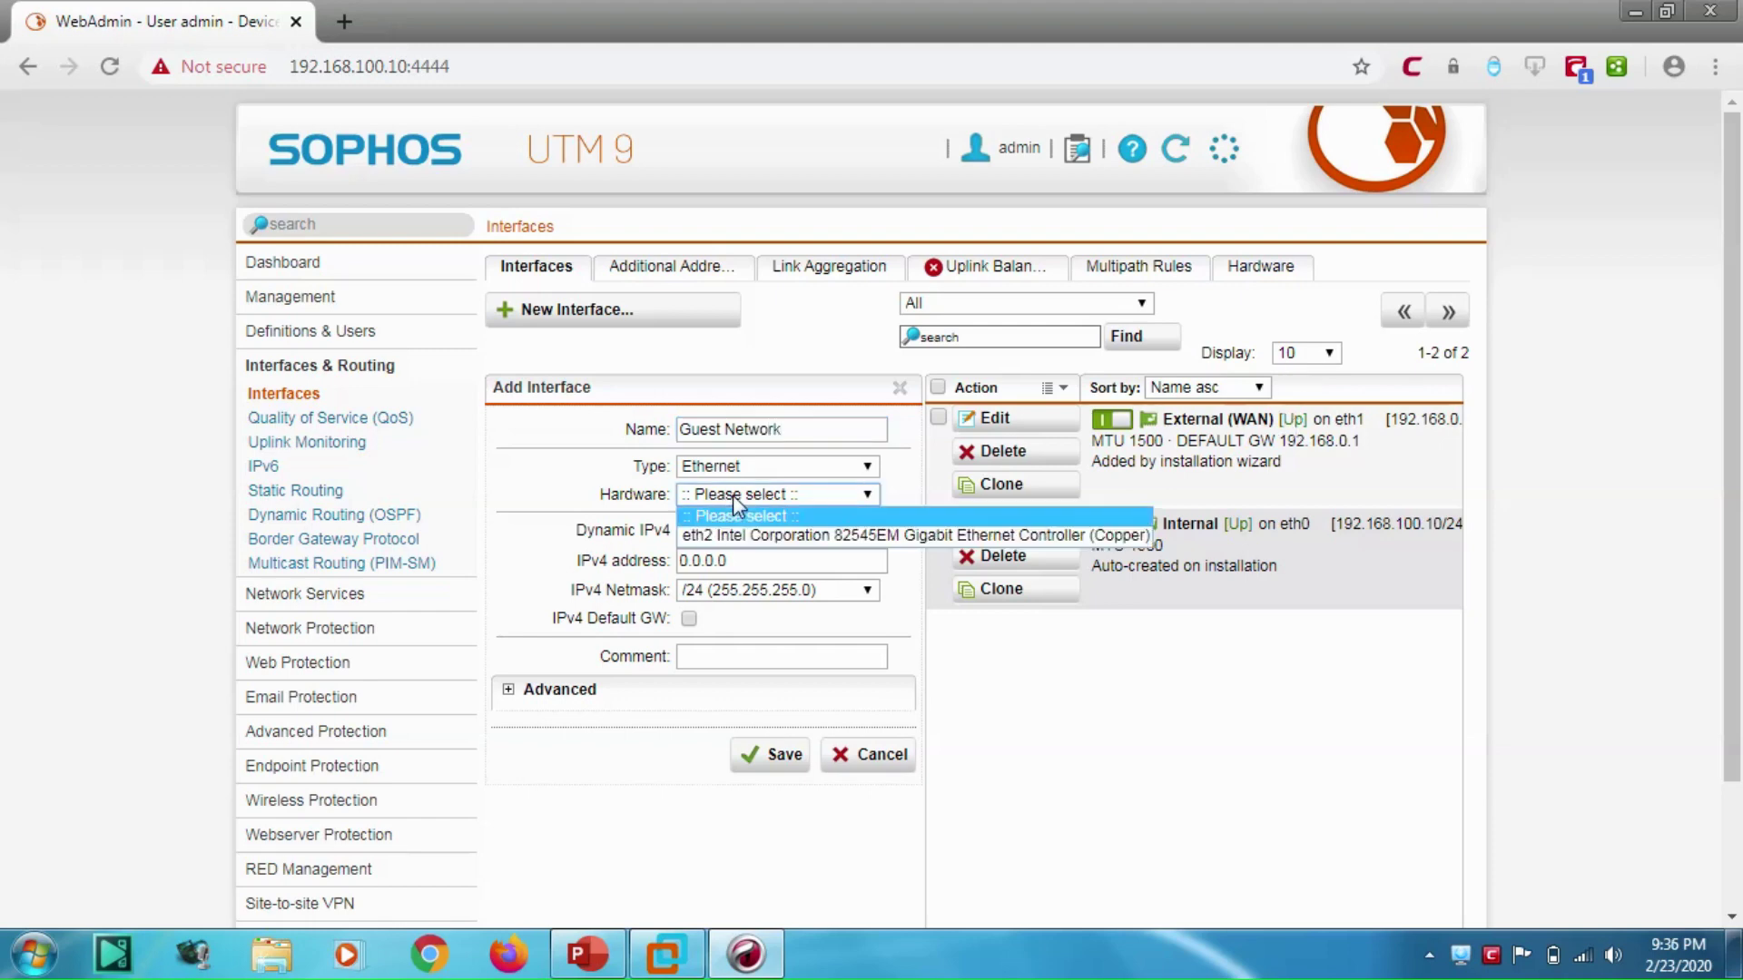
left_click(760, 517)
left_click(760, 498)
left_click(769, 534)
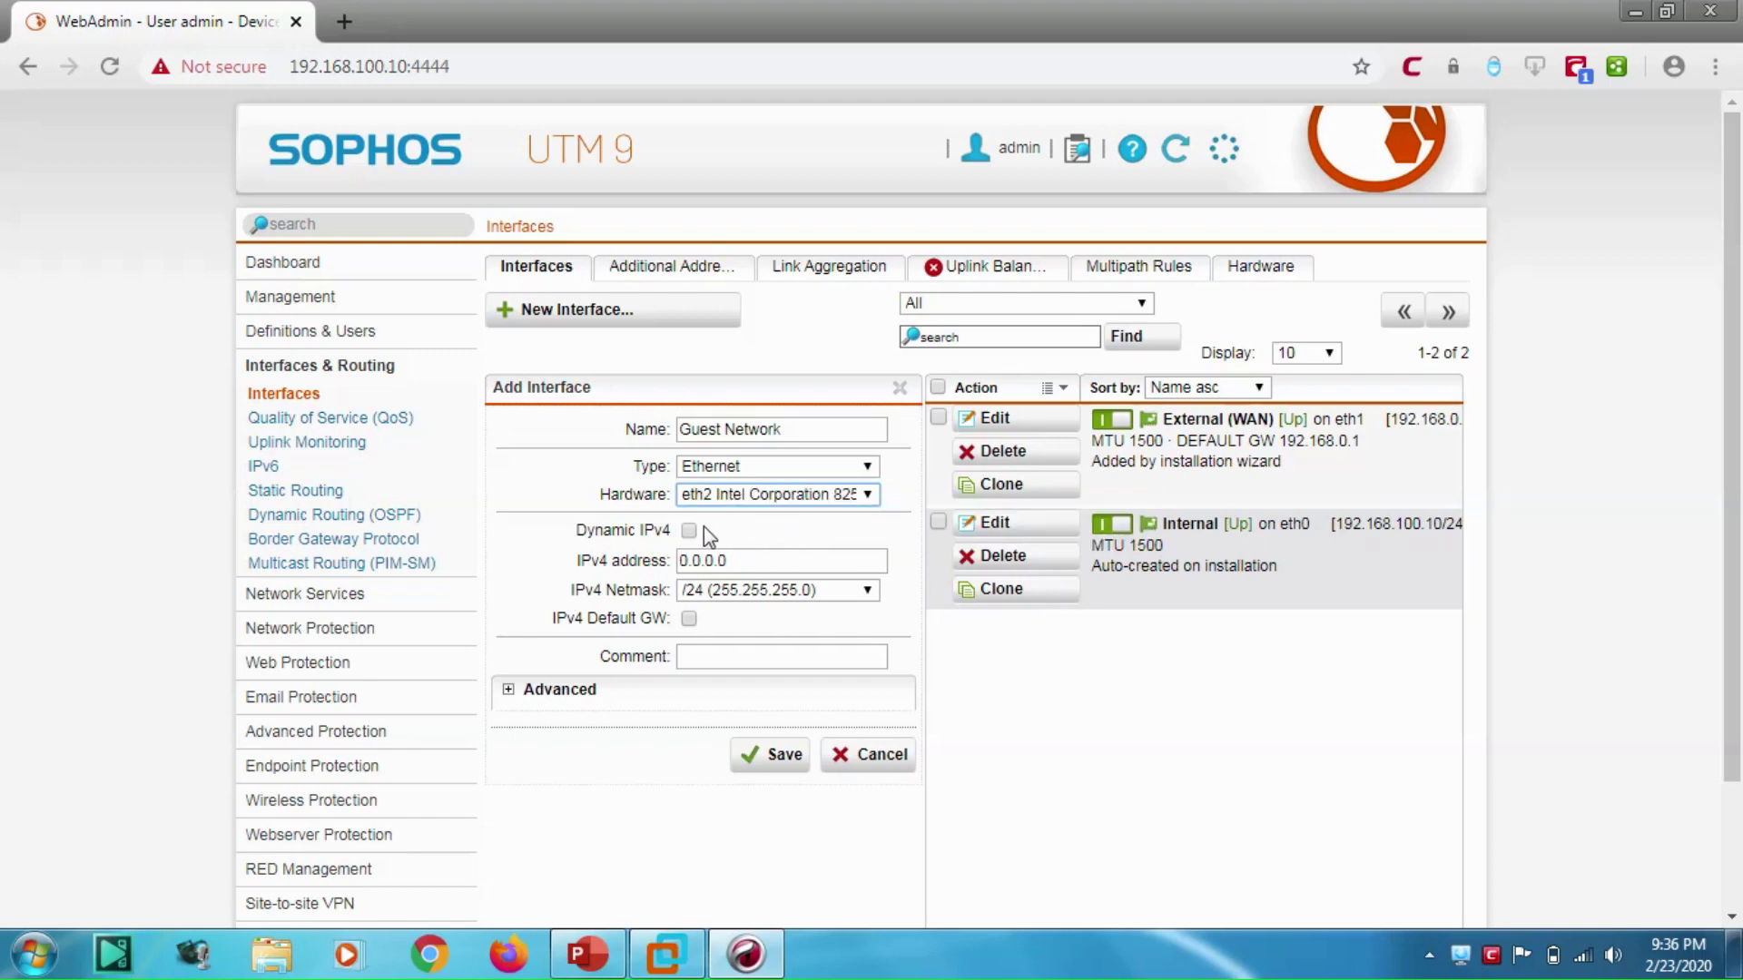
Step: Give it IPv4 address 192.168.200.10, save it, and enable the Guest Network interface
left_click(757, 565)
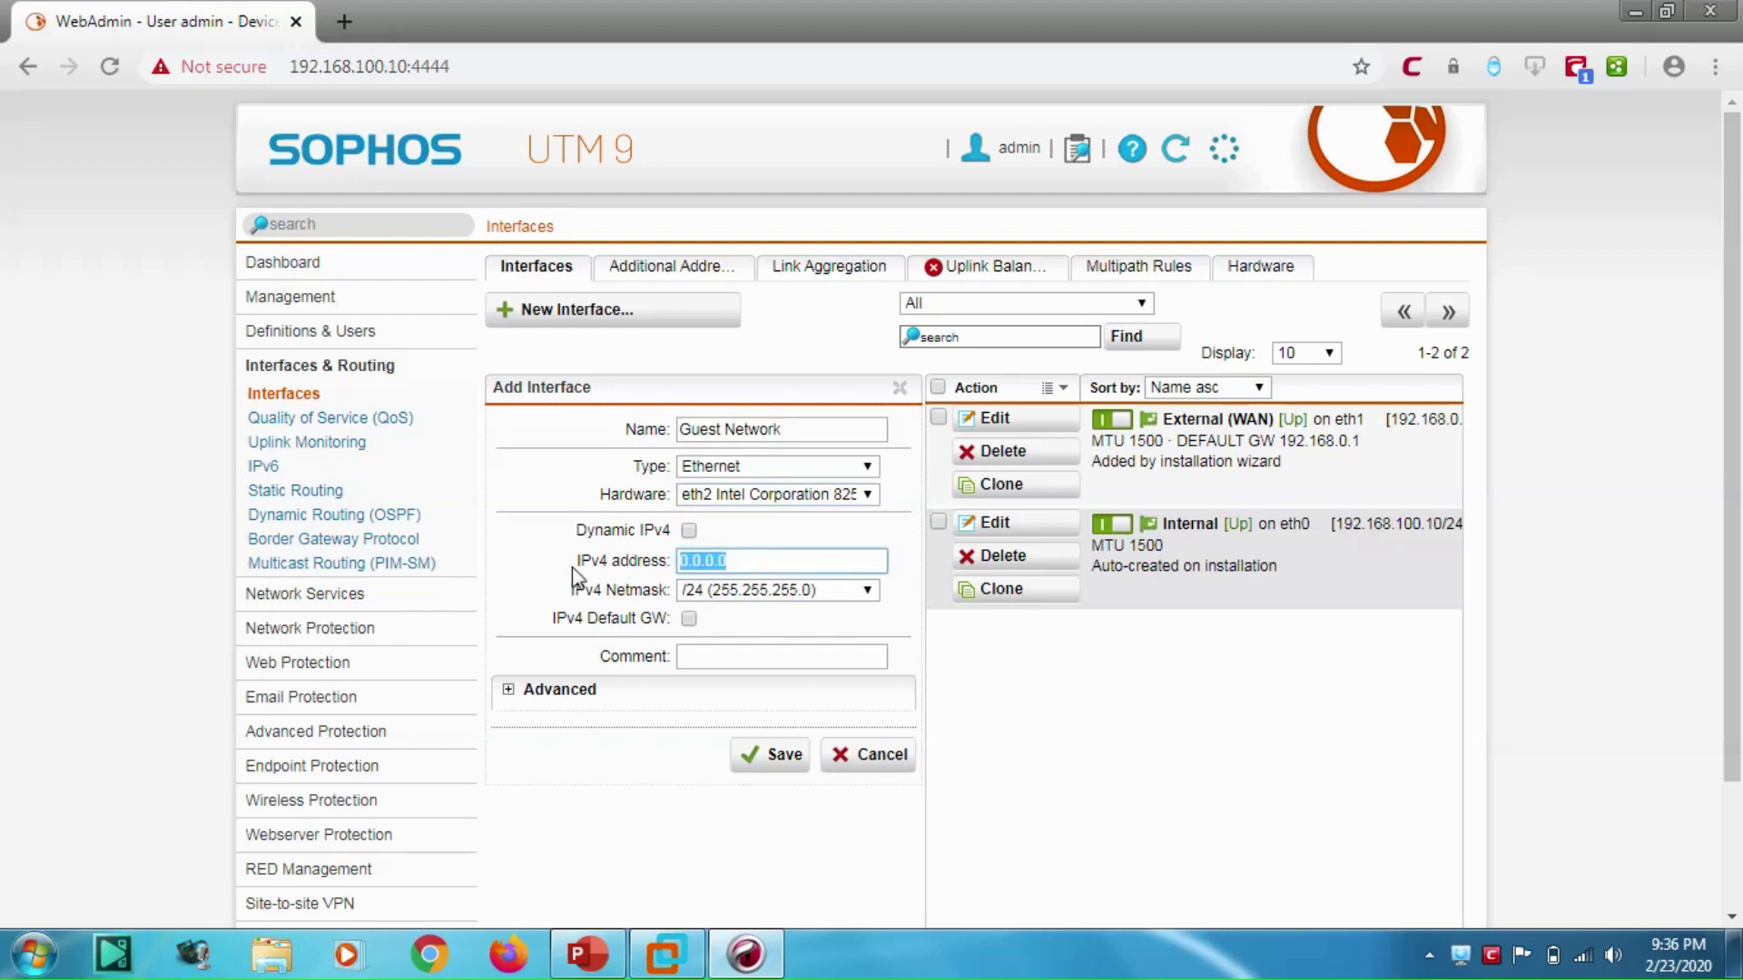
type("192.168.200.10")
left_click(558, 693)
left_click(563, 696)
left_click(782, 757)
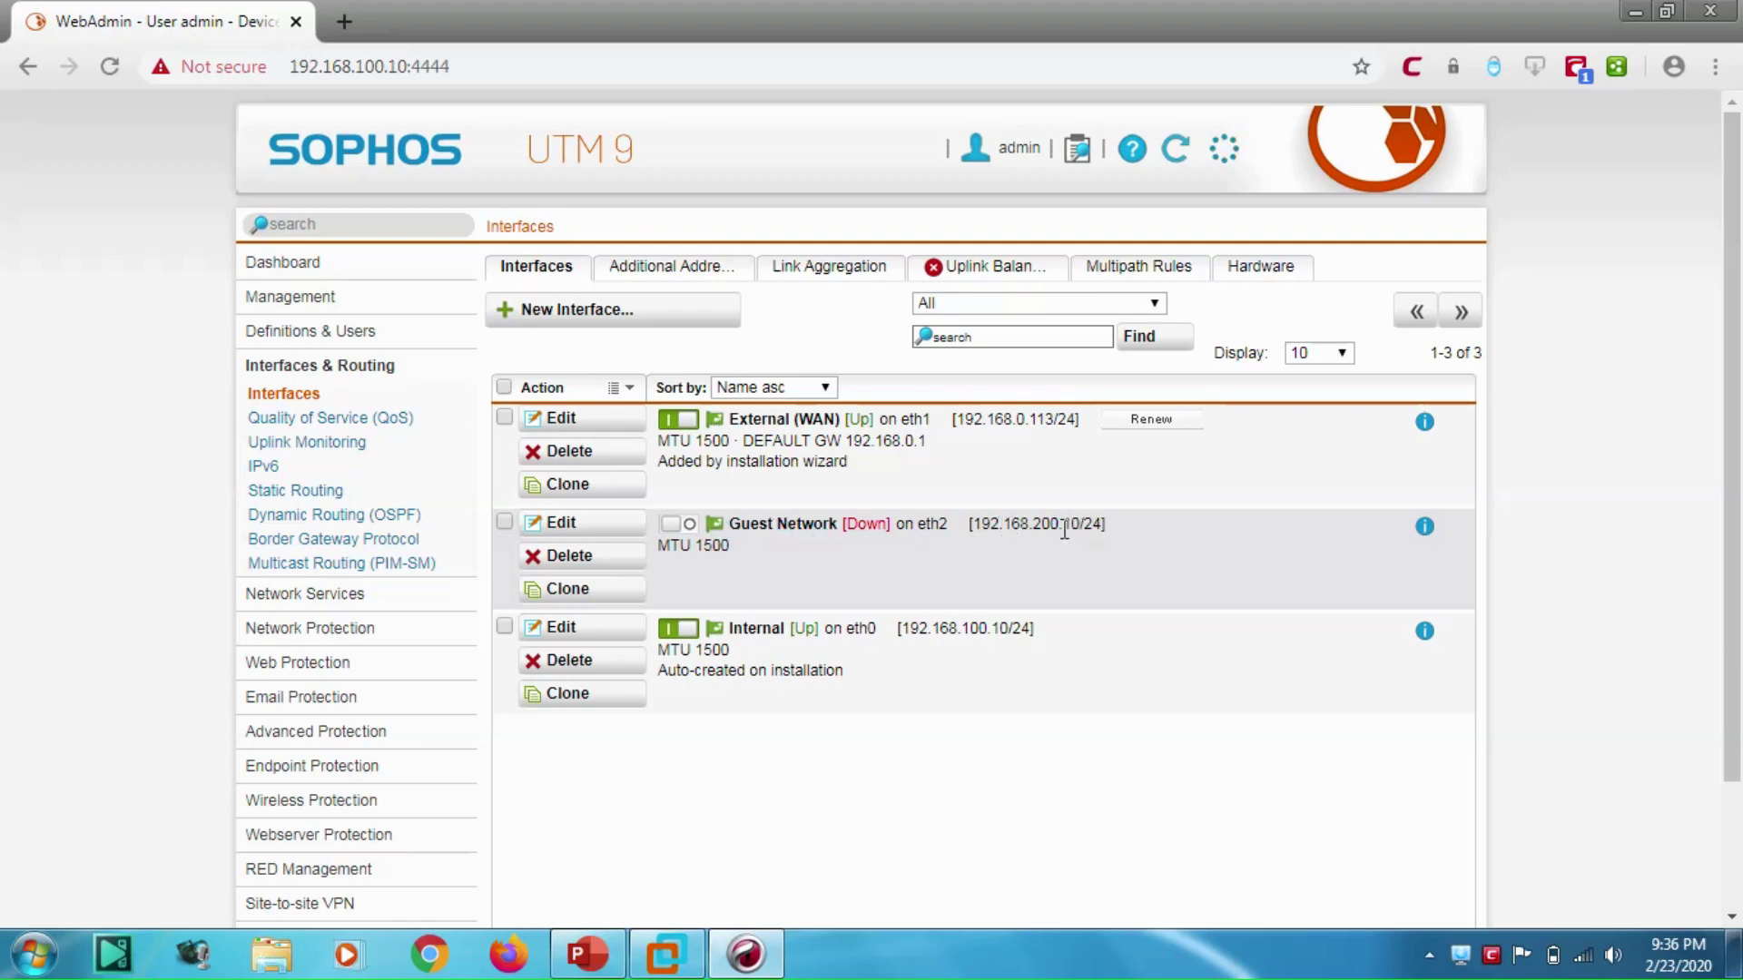
left_click(675, 528)
Step: Create a DHCP server on Guest Network with range 192.168.200.50–192.168.200.100 and save it
left_click(303, 593)
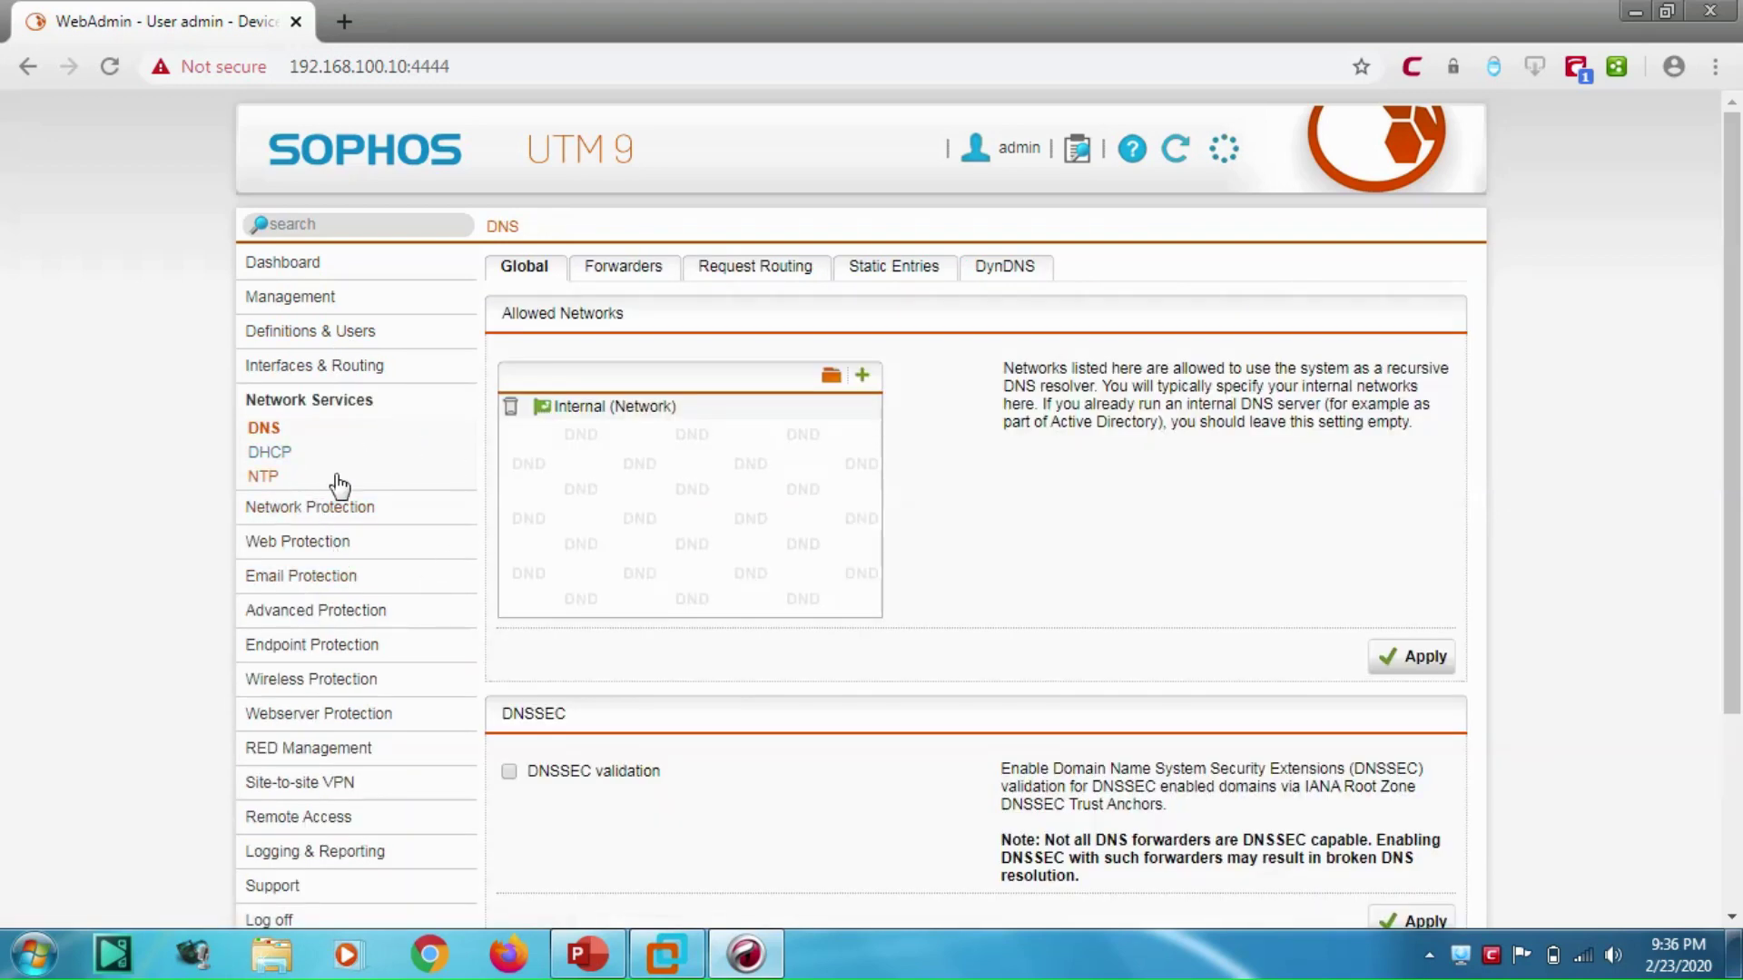
left_click(281, 454)
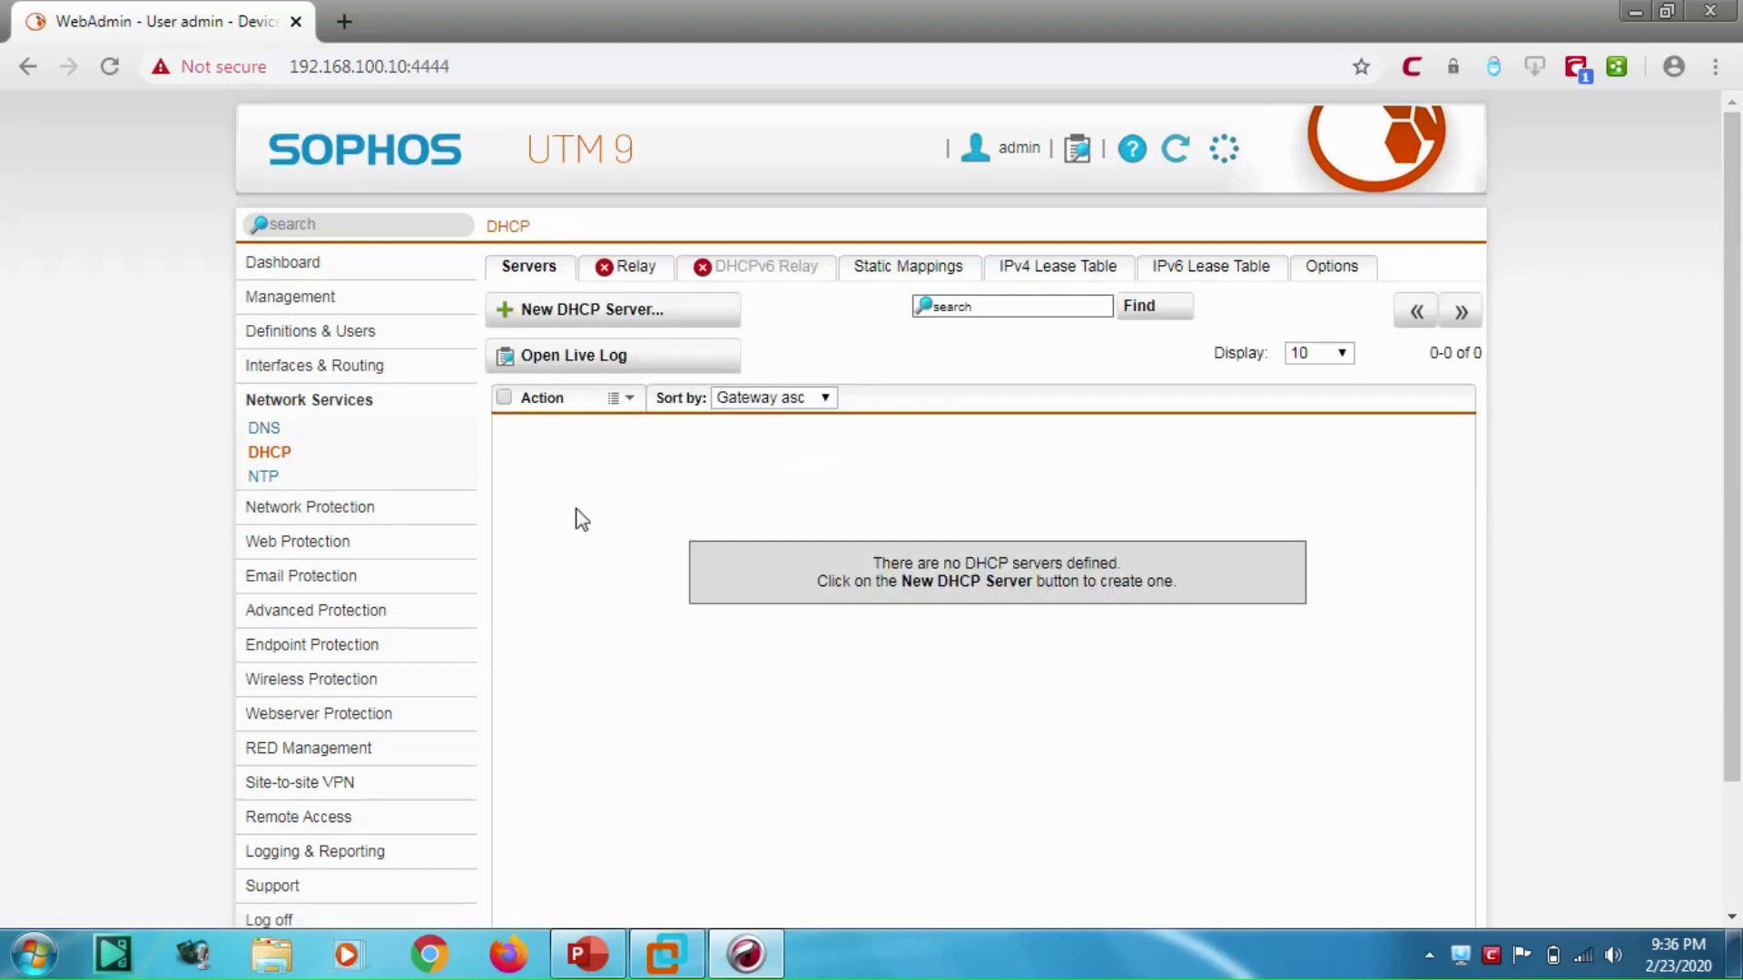
left_click(614, 313)
left_click(699, 440)
left_click(698, 498)
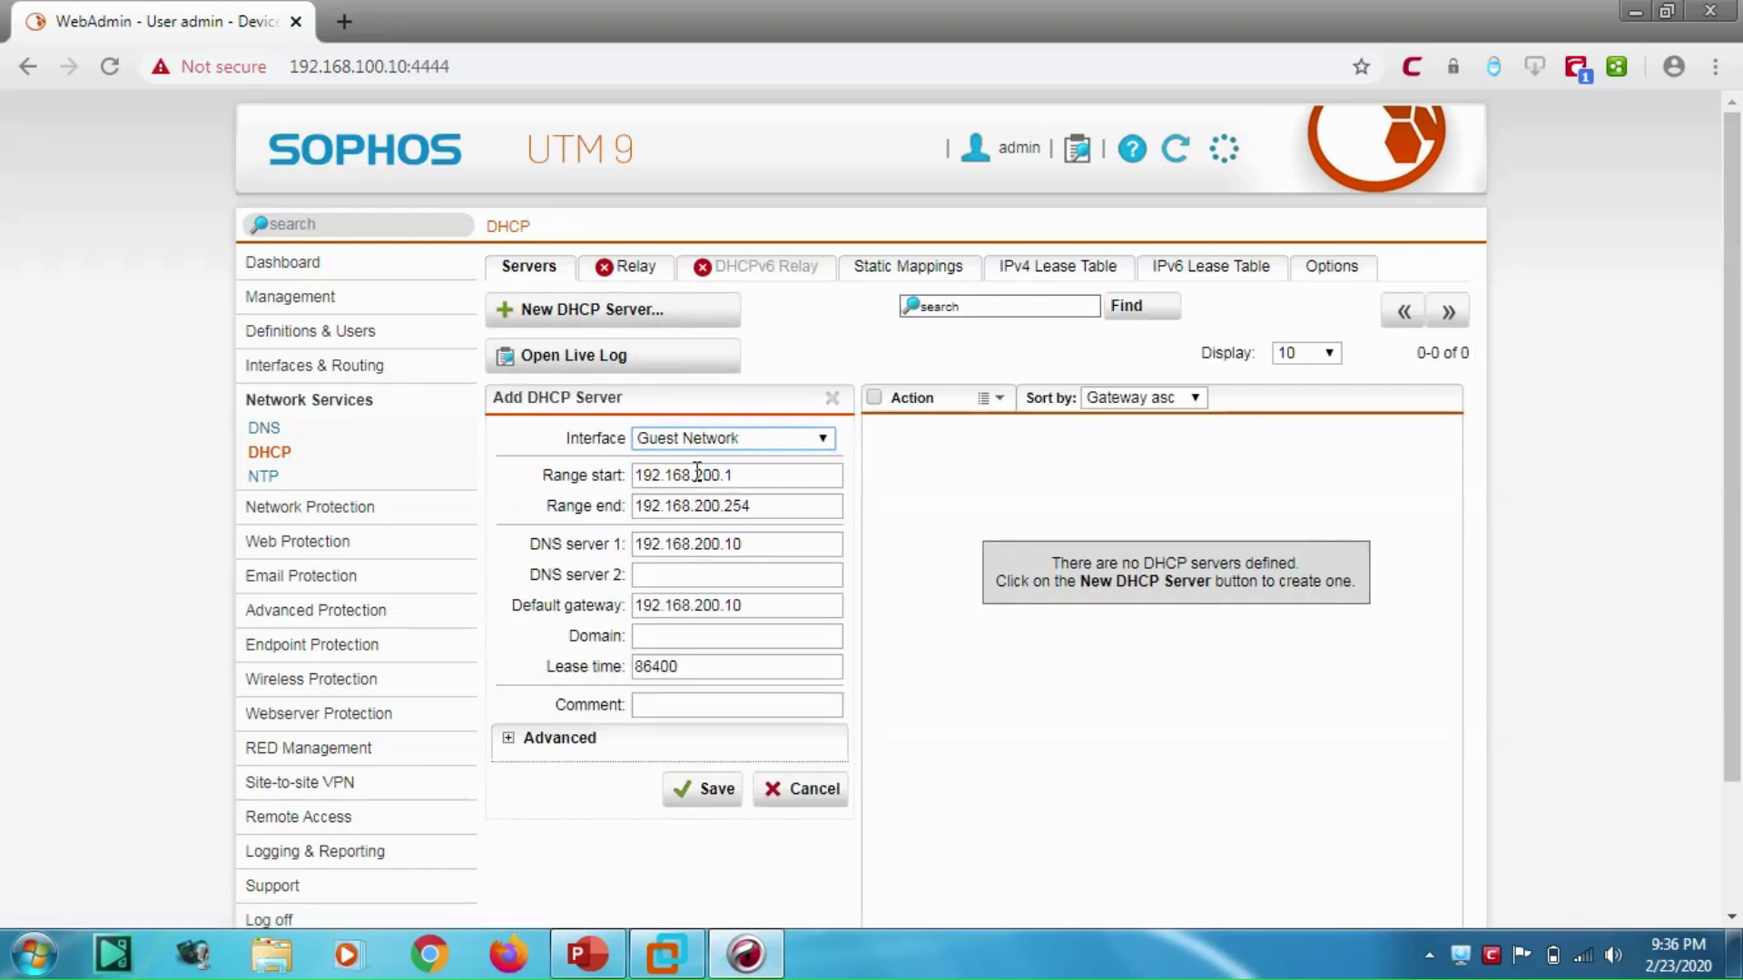
left_click(738, 476)
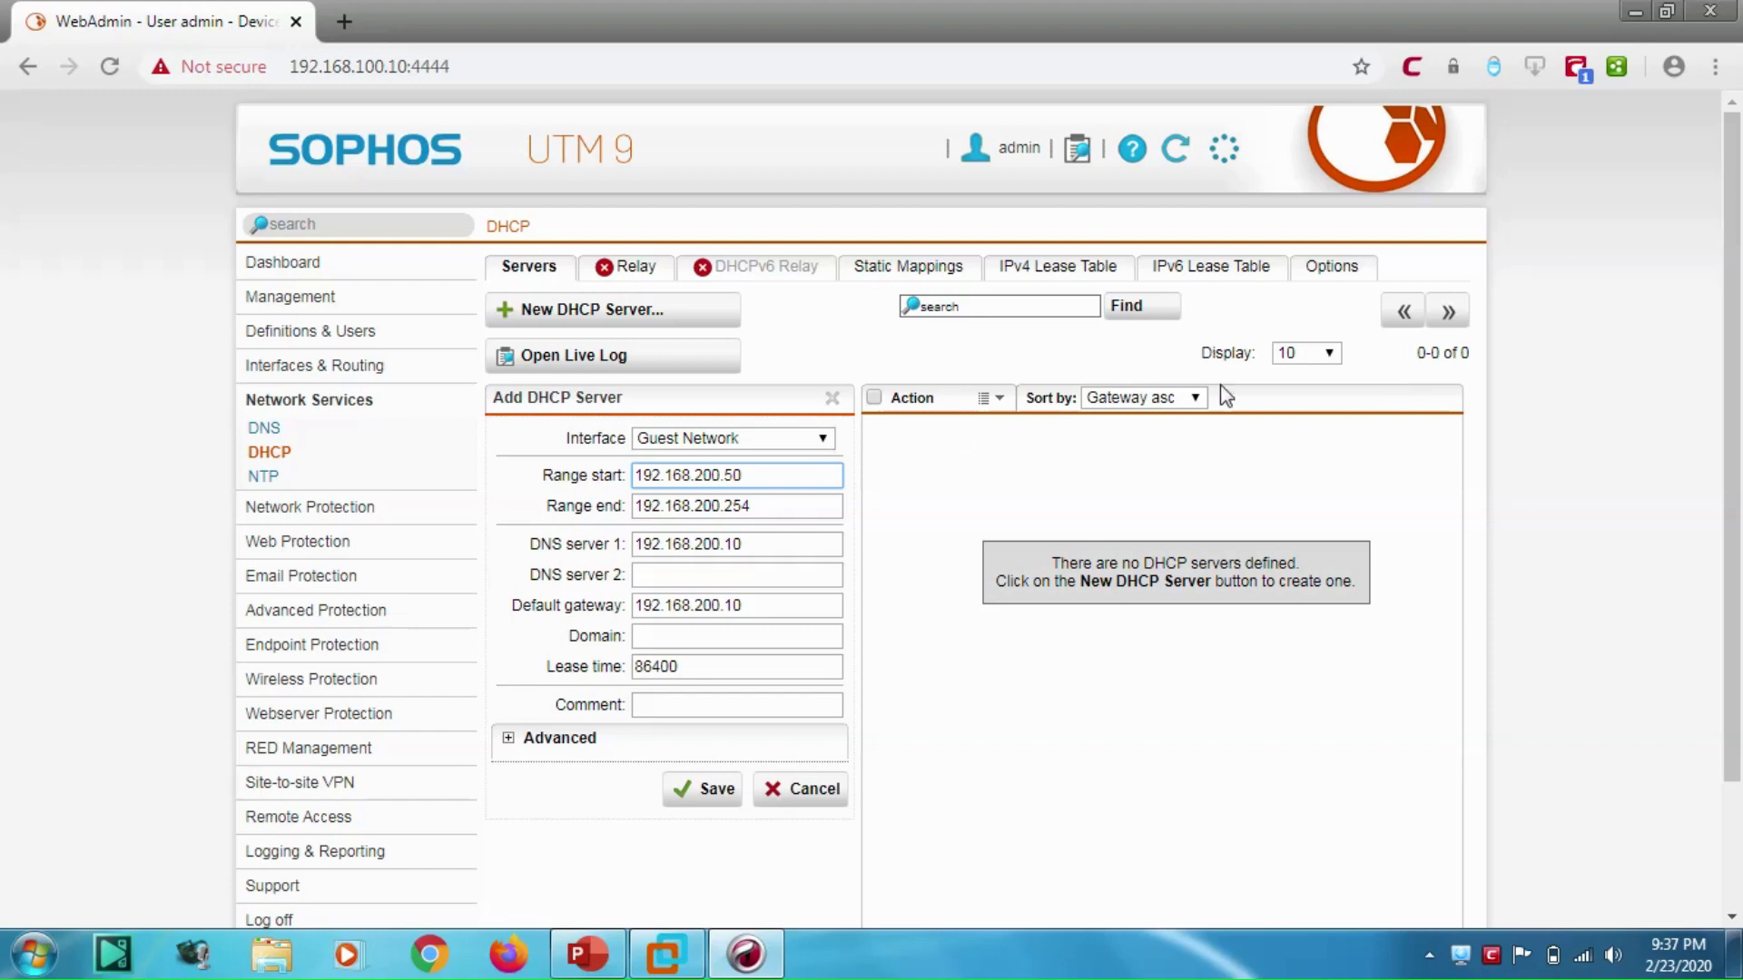
left_click_drag(750, 507, 736, 506)
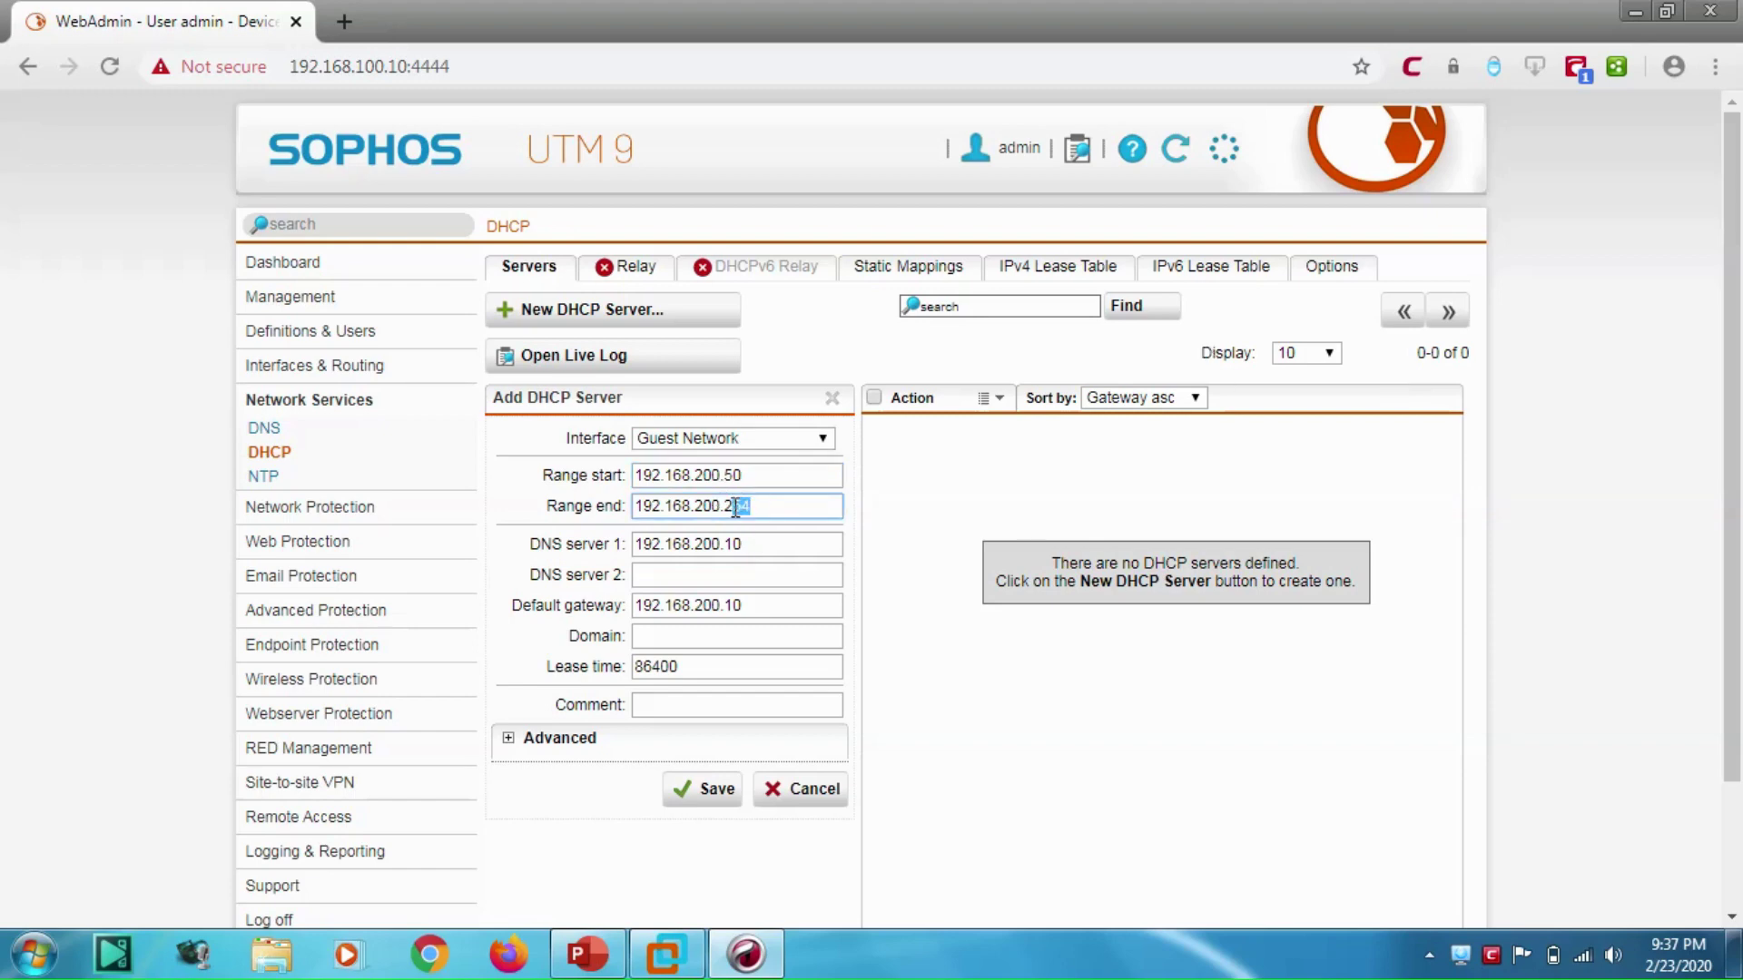
type("100")
left_click(702, 789)
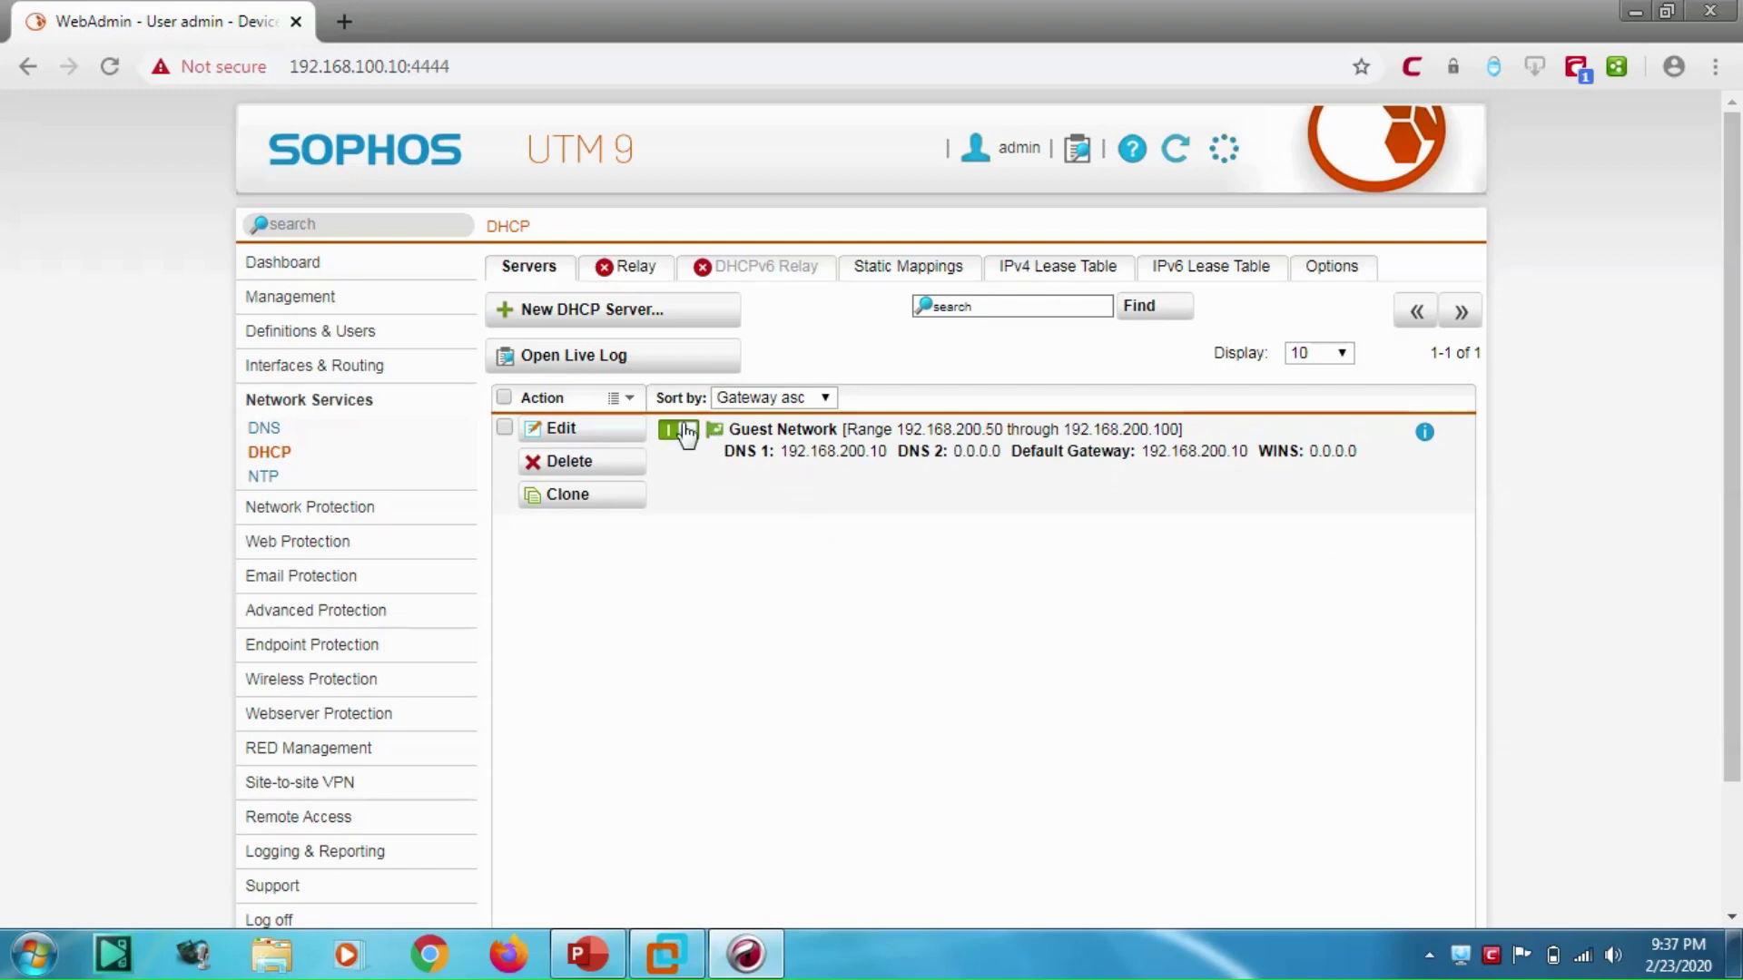
Step: Go back to the Interfaces list and switch to the Windows 10 virtual machine
left_click(301, 429)
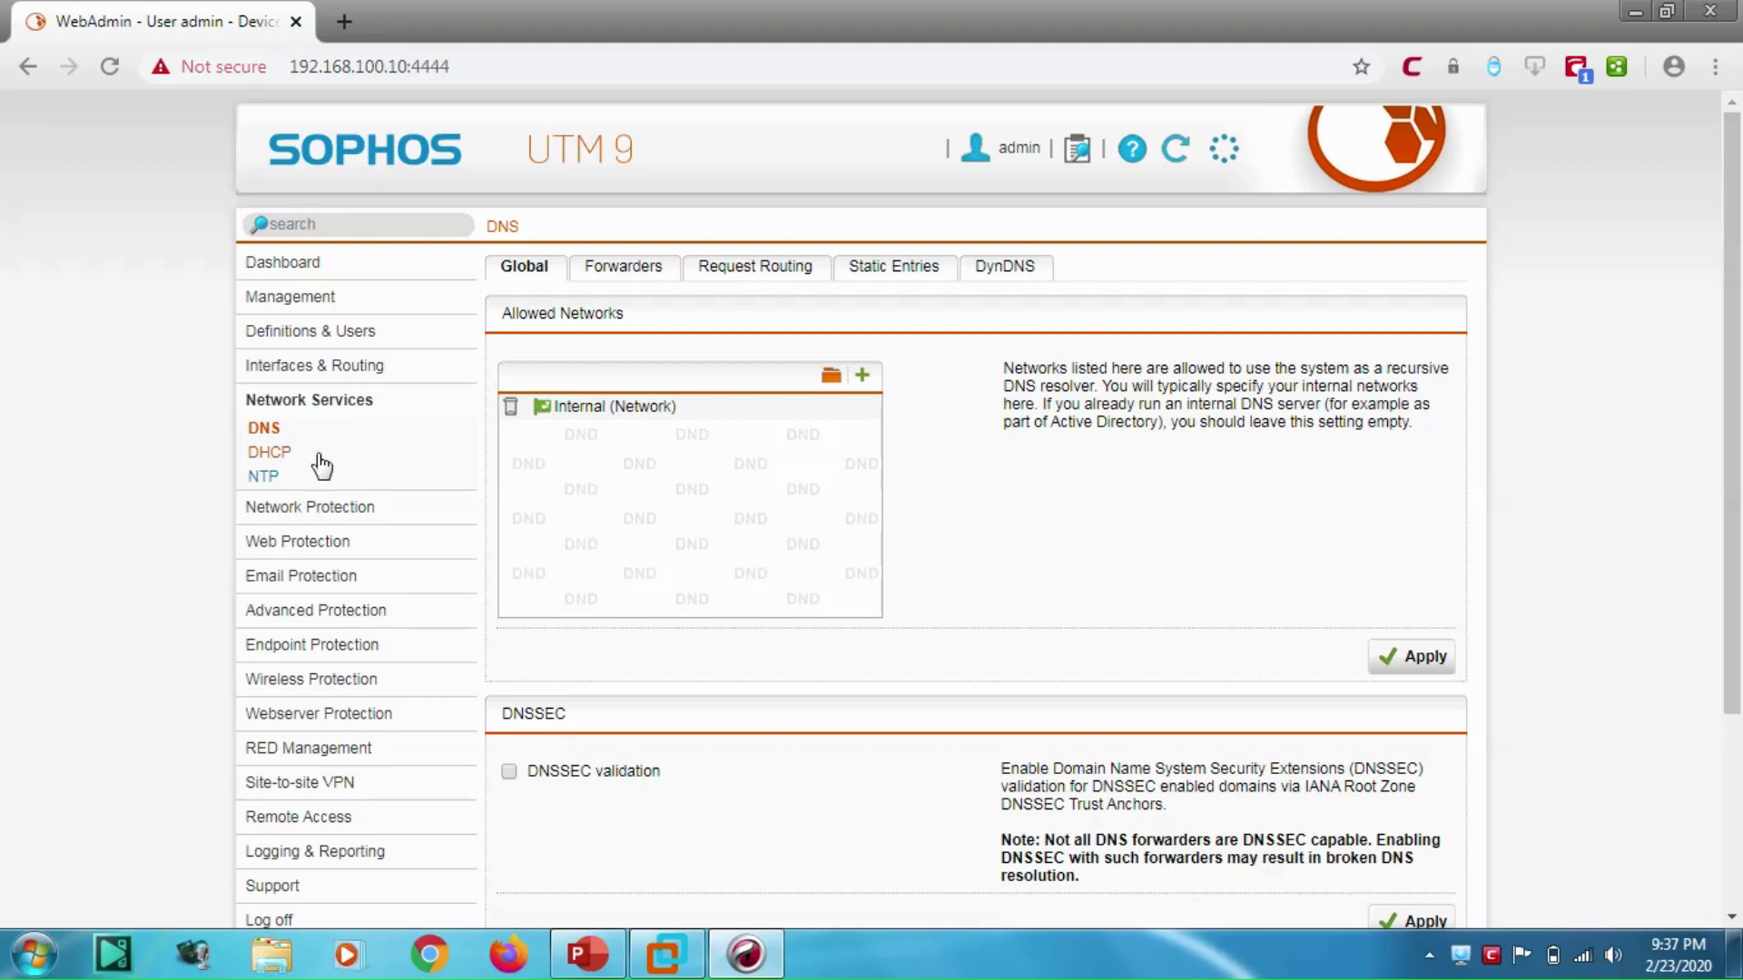
left_click(319, 367)
left_click(305, 399)
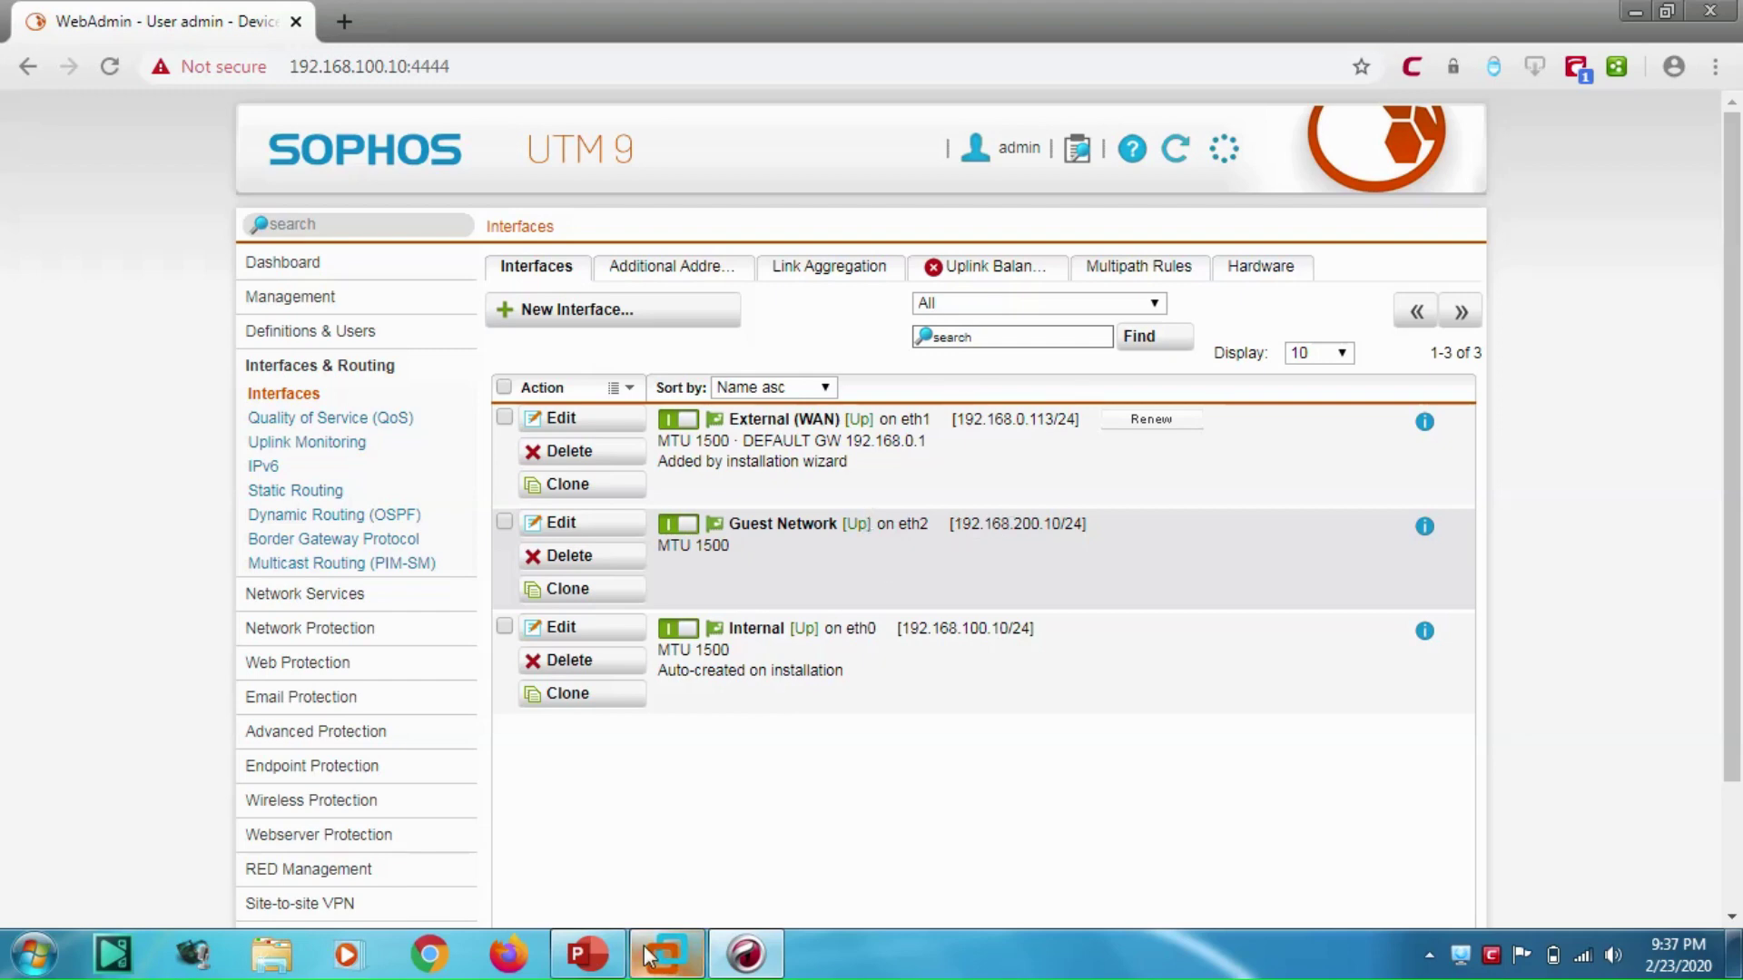
mouse_move(646, 955)
left_click(654, 820)
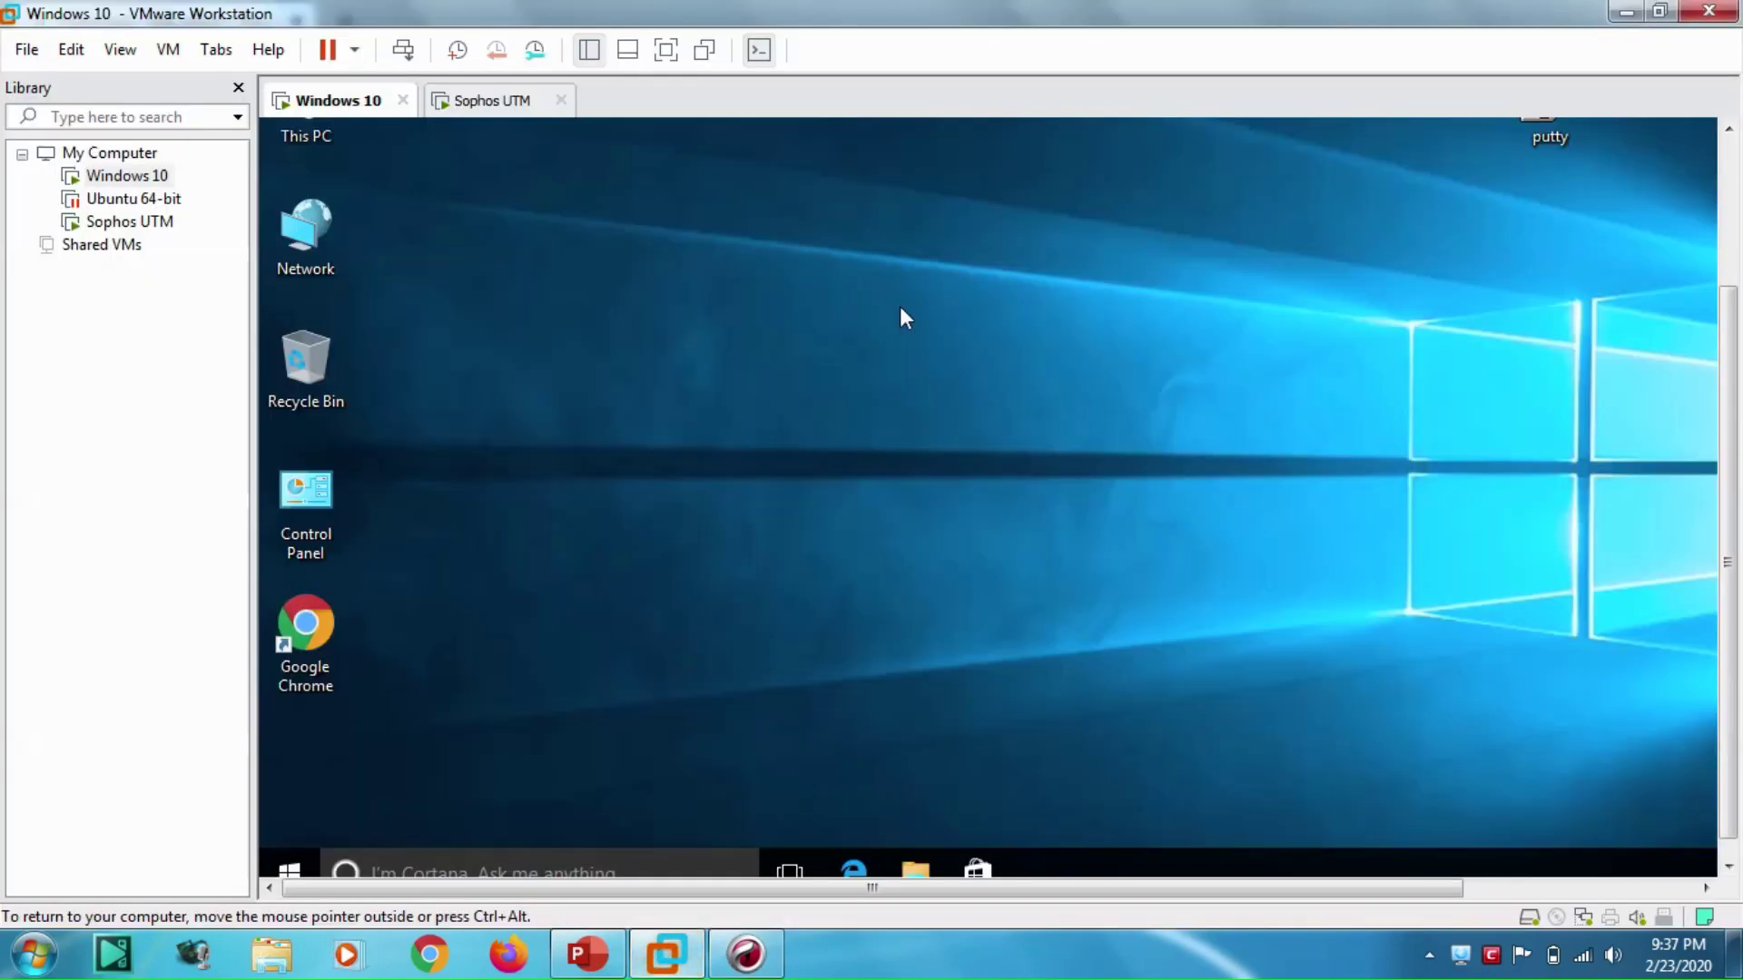
Step: Show the Windows 10 VM full screen, refresh its desktop and check the network status
left_click(667, 50)
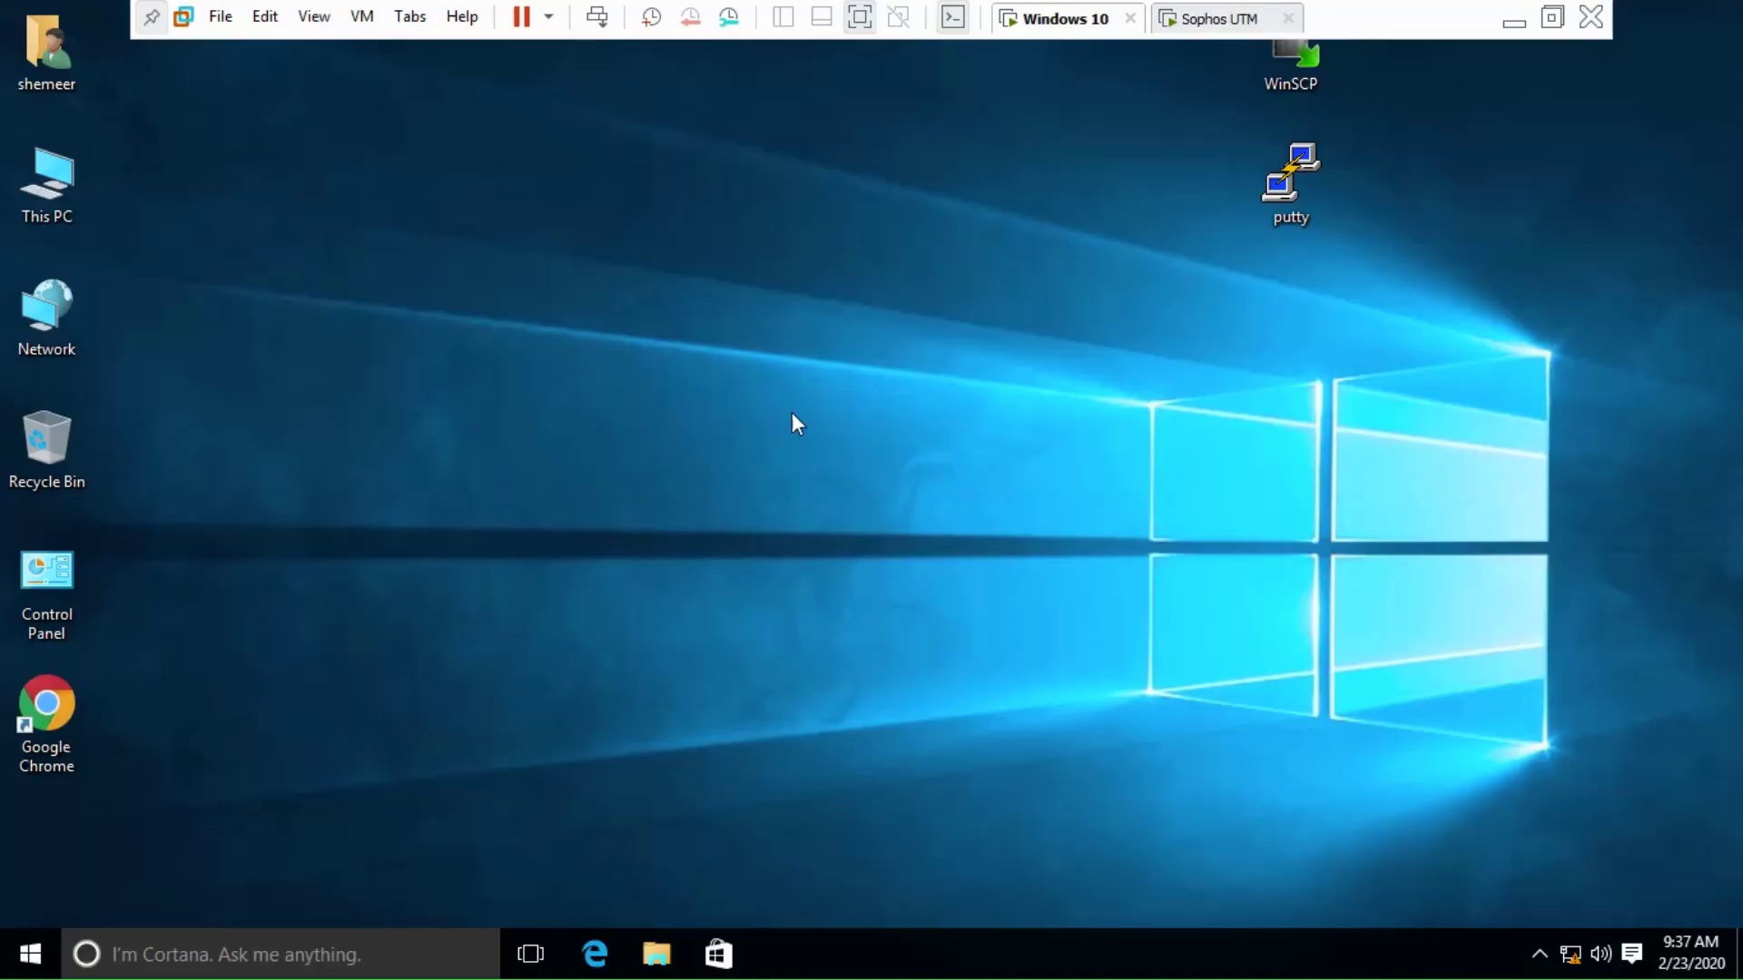
right_click(720, 388)
left_click(781, 466)
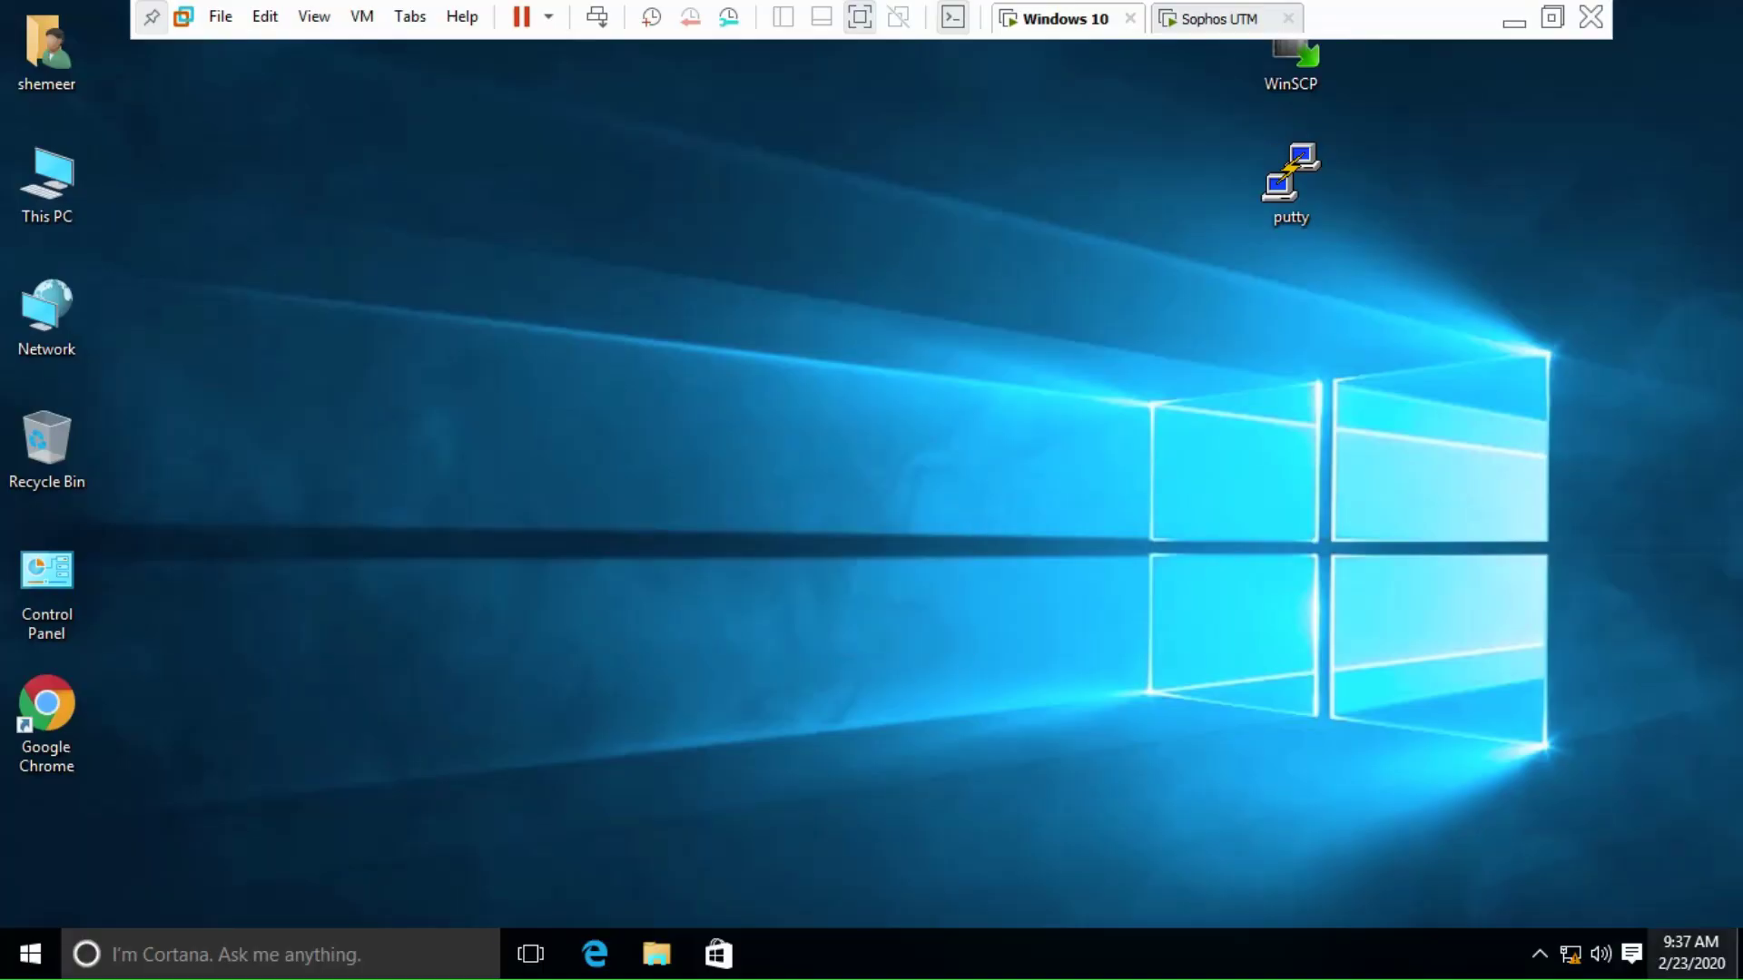
left_click(1576, 953)
left_click(728, 529)
Step: In Command Prompt, run ipconfig /release and ipconfig /renew to get 192.168.200.50, then close it
left_click(30, 953)
type("c")
type("md")
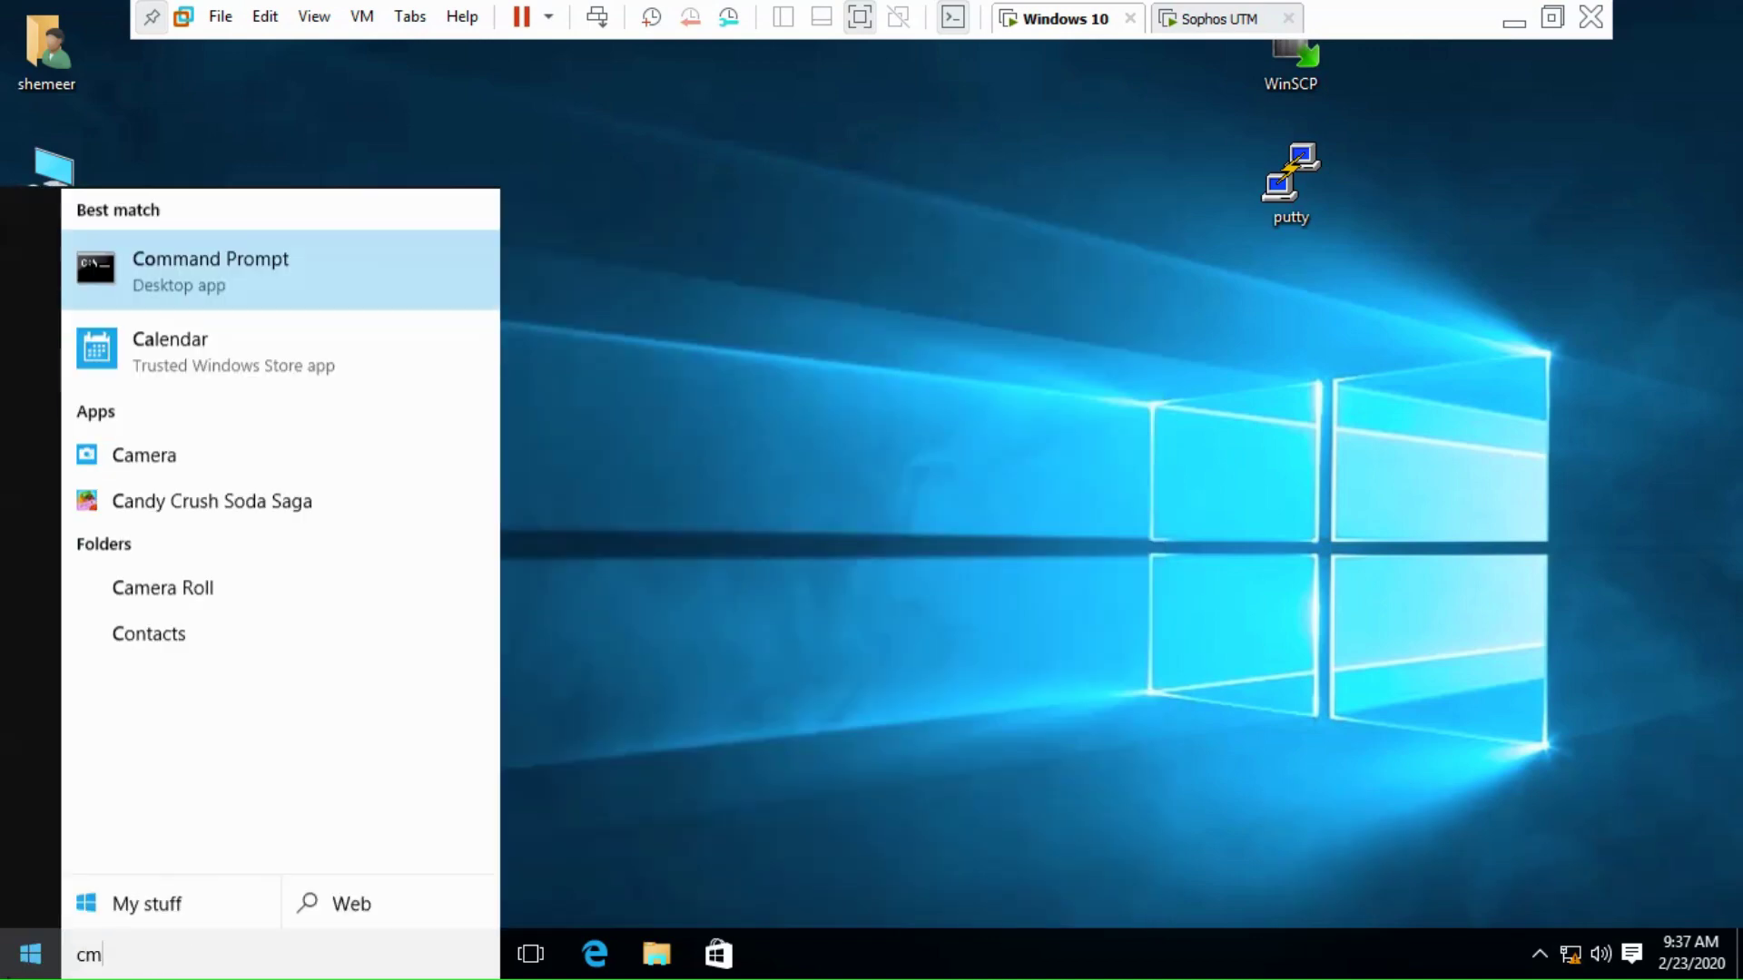
key("Return")
left_click(300, 372)
type("ipcon")
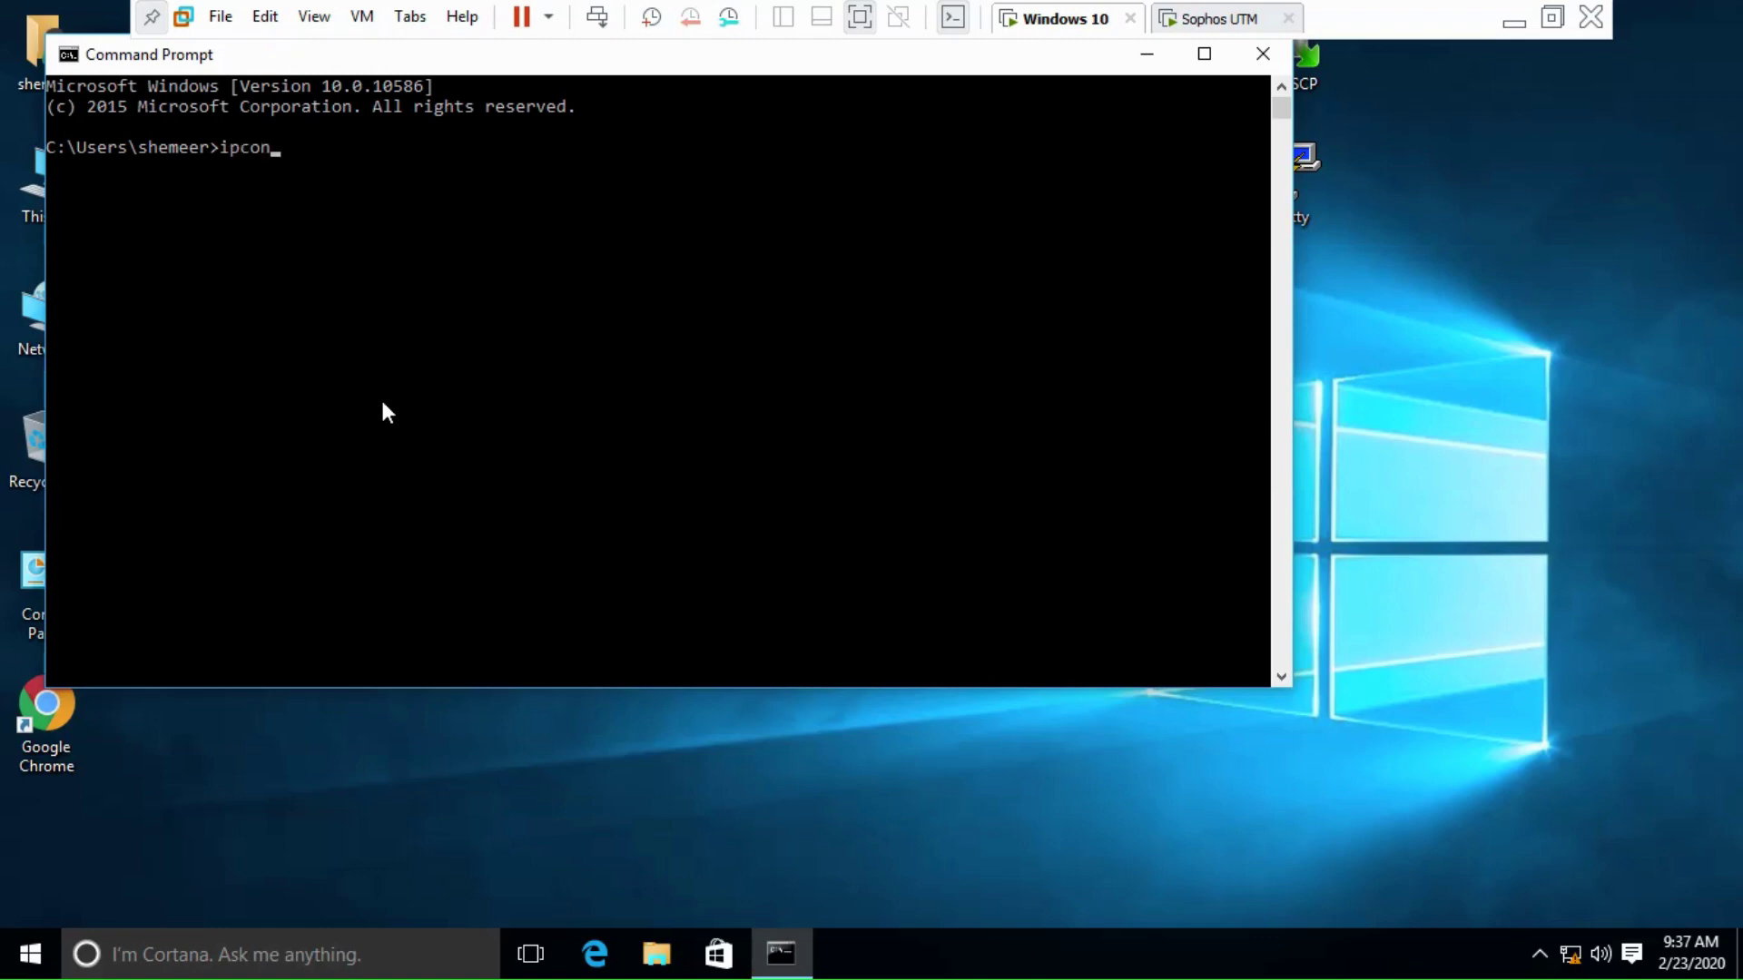
type("fig /release")
key("Return")
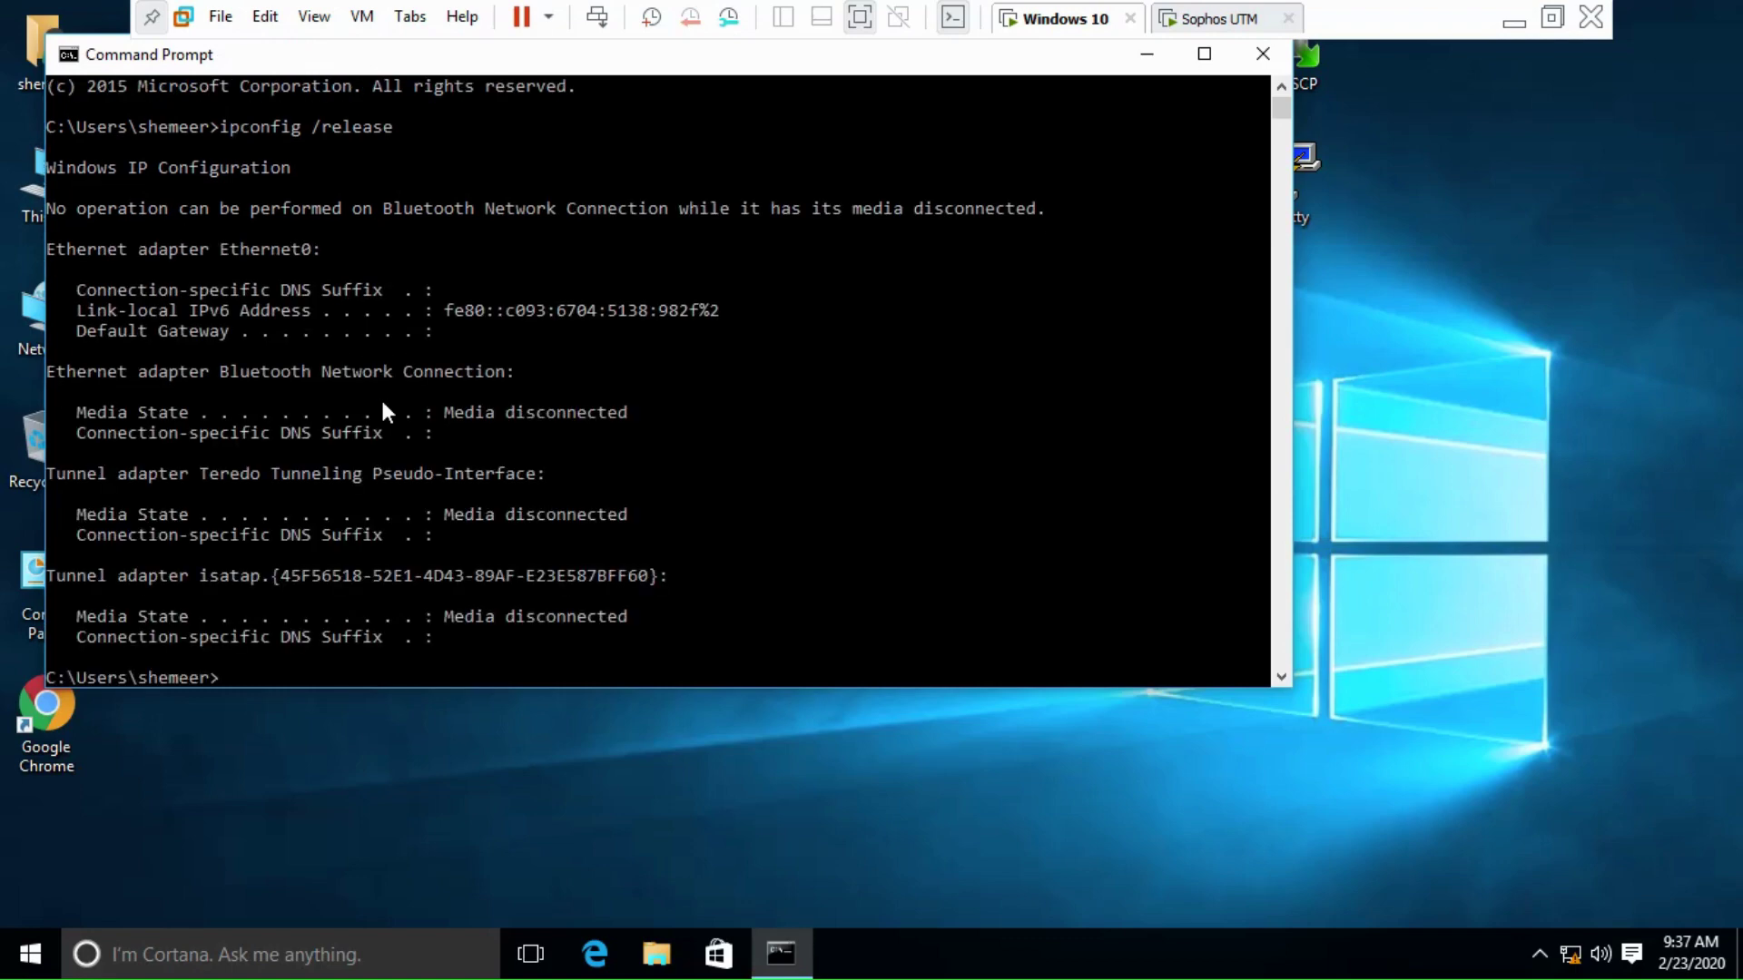
key("Up")
key("Return")
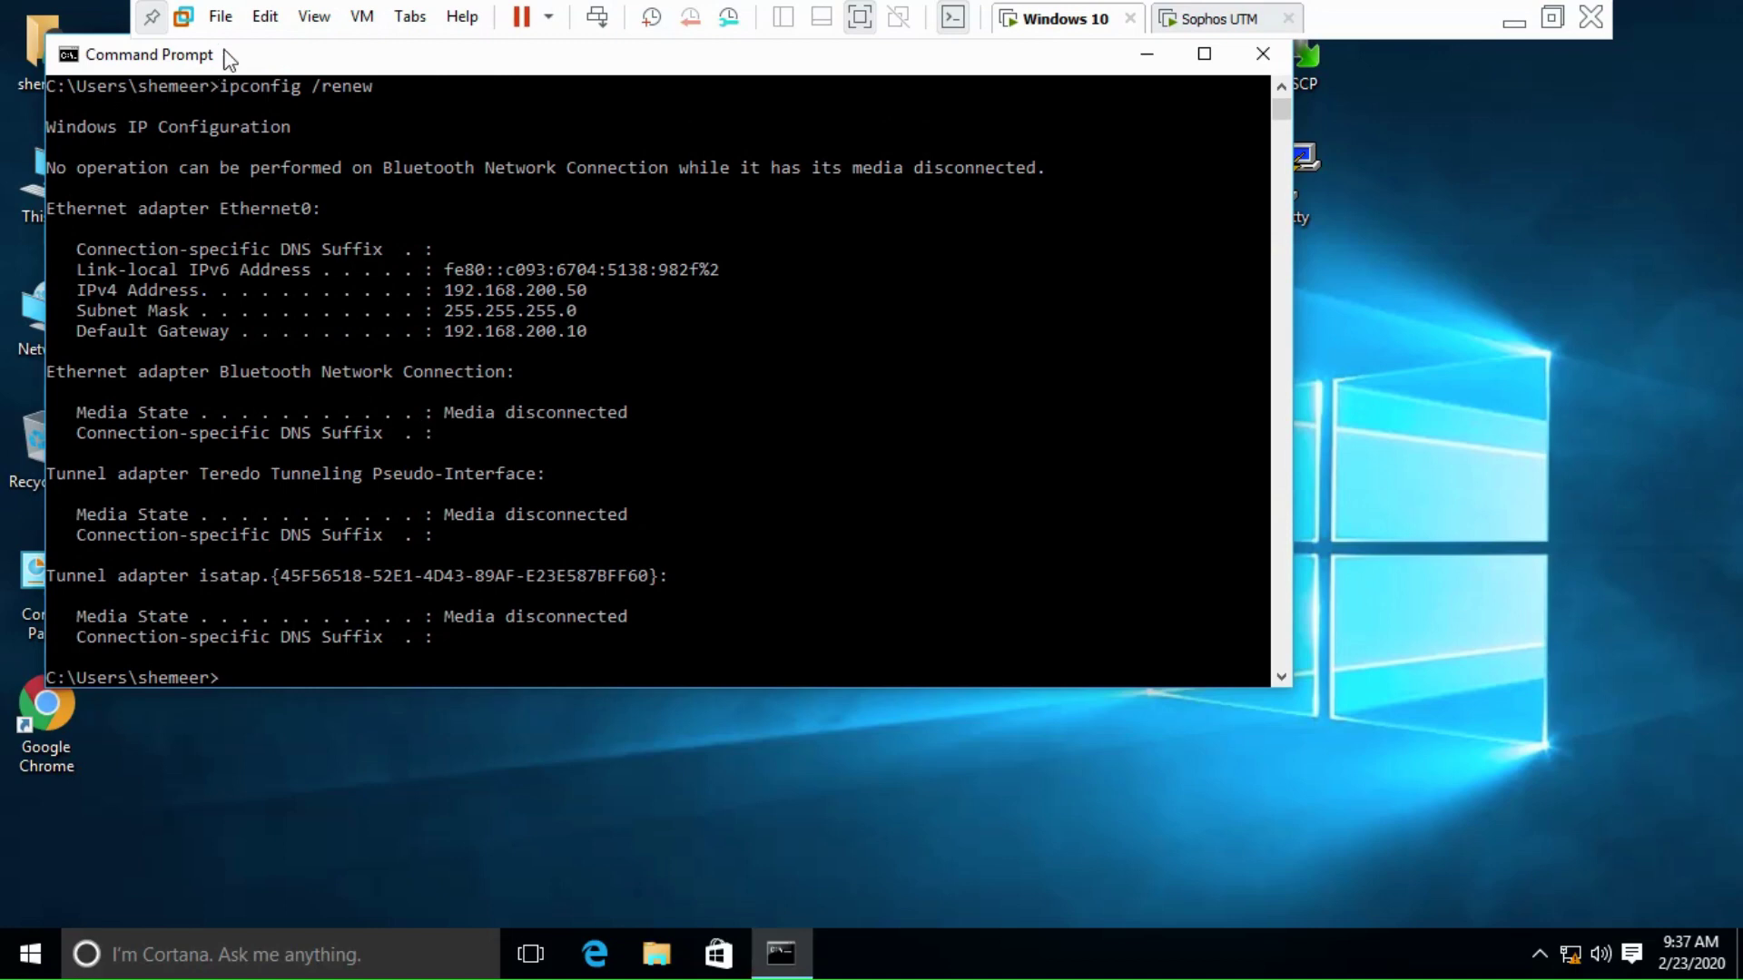
left_click_drag(229, 60, 293, 202)
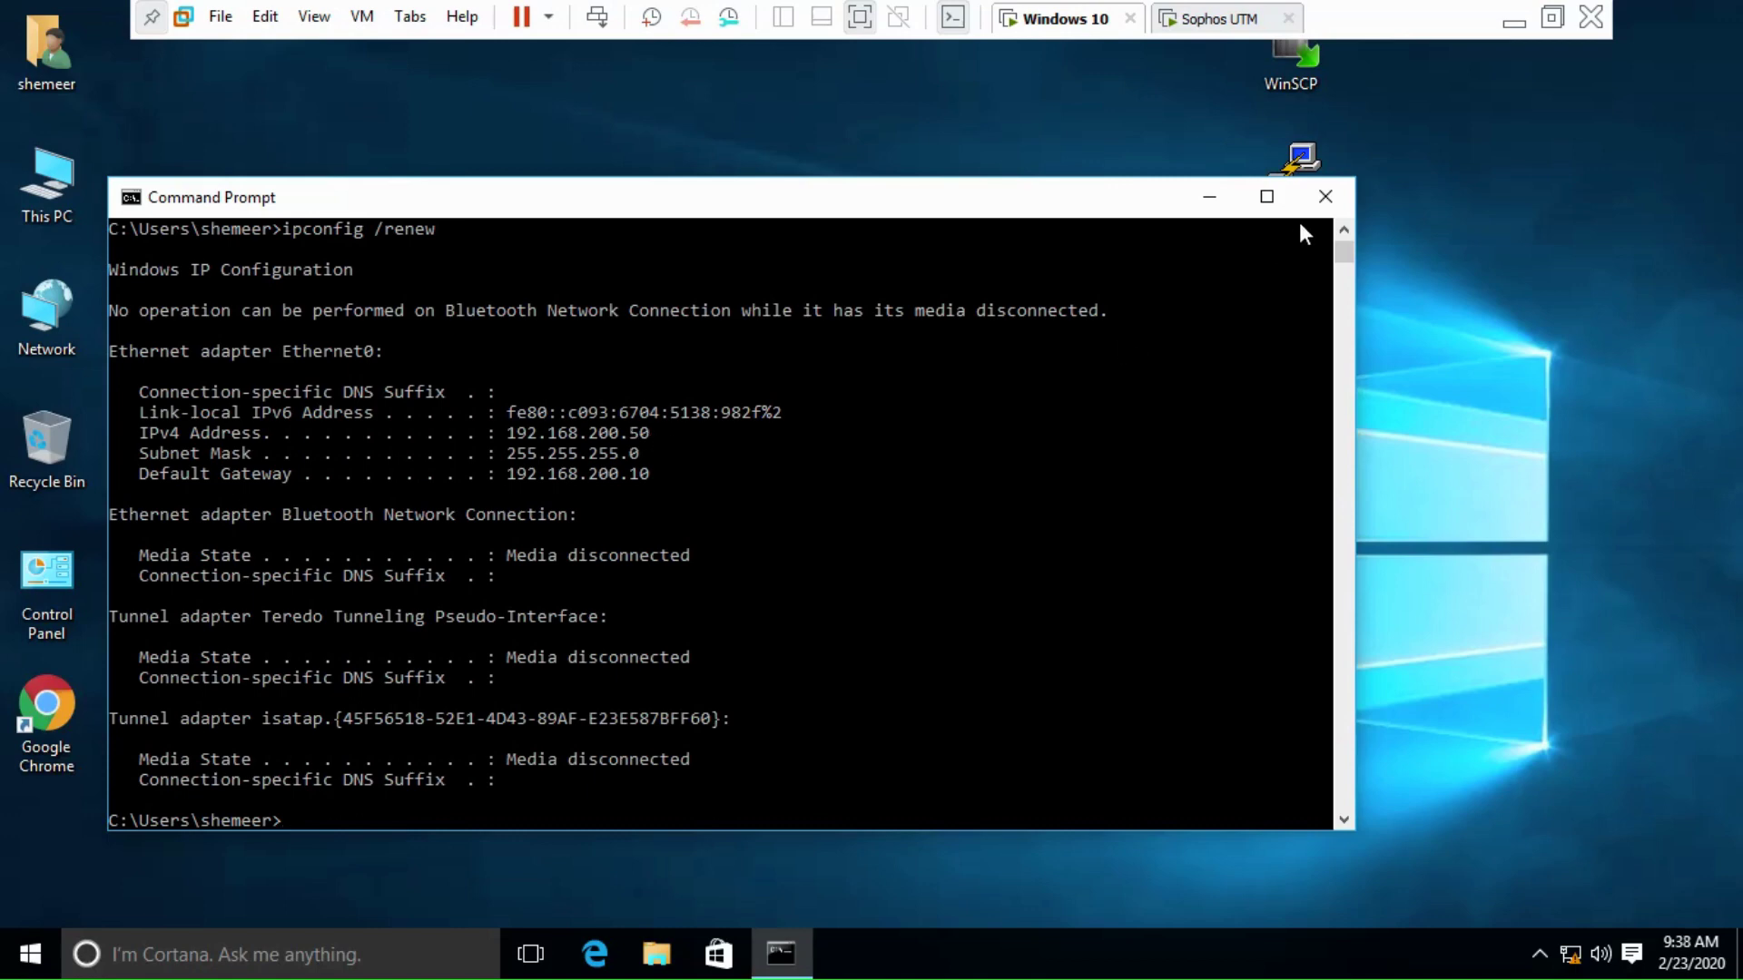
left_click(1324, 196)
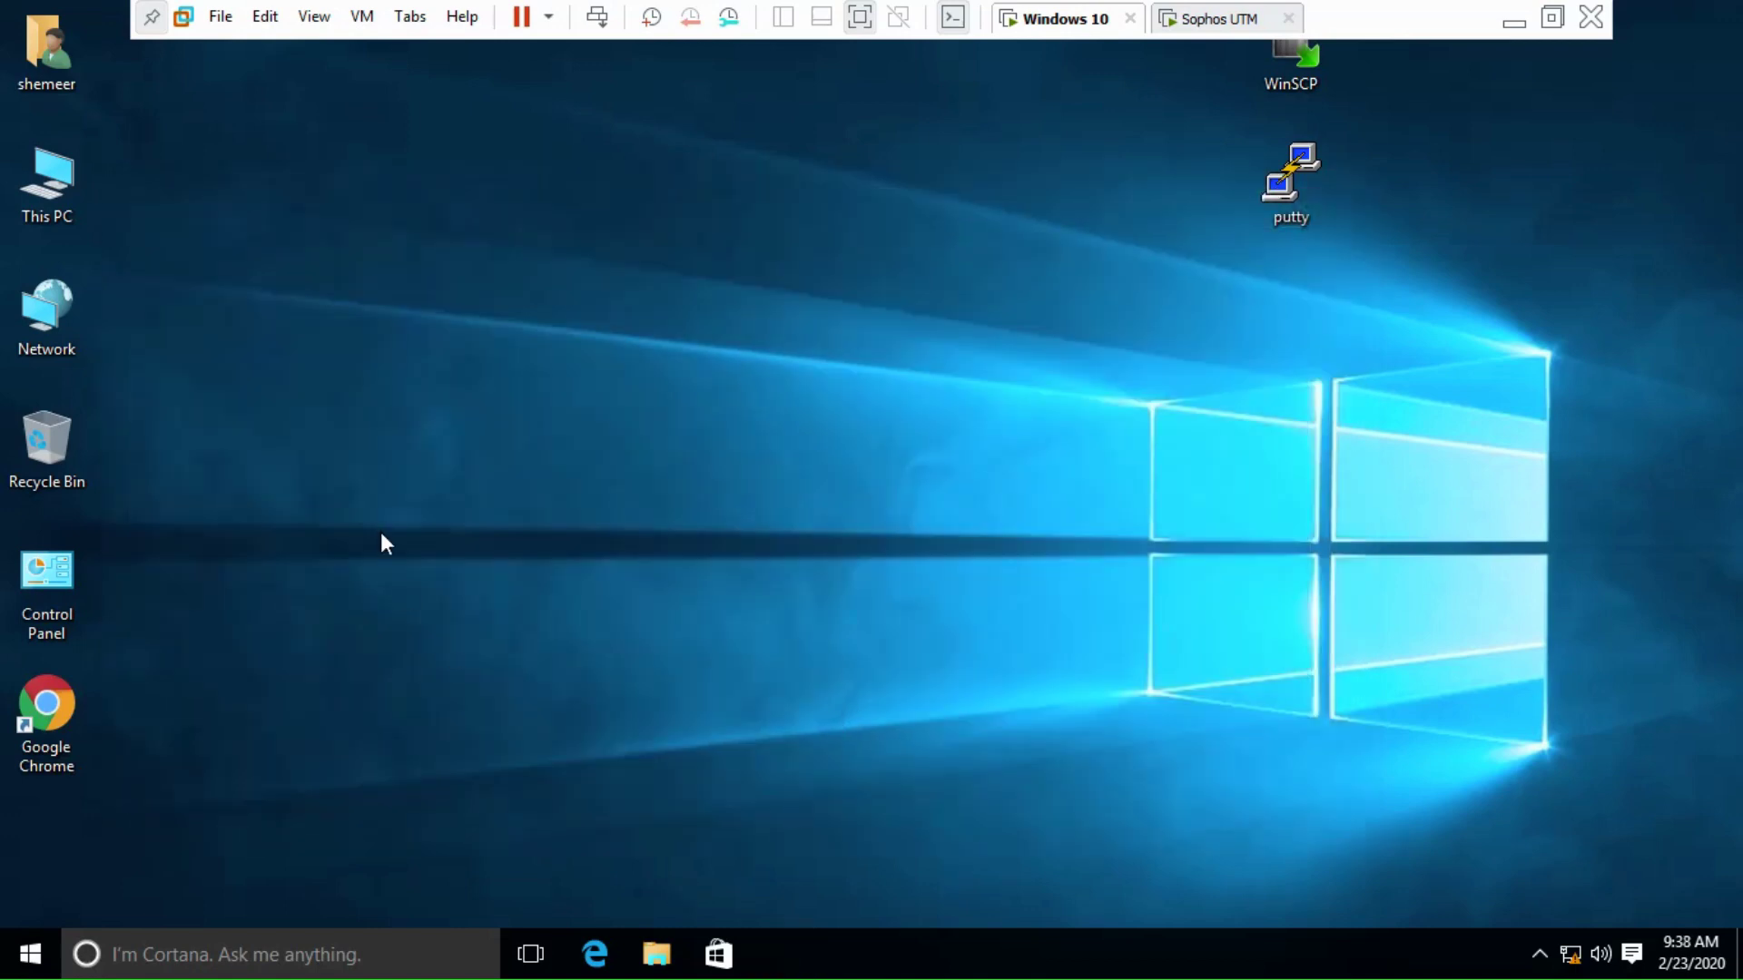
Step: Load google.com in the VM's Chrome, which fails with DNS_PROBE_FINISHED_NO_INTERNET, then return to WebAdmin
double_click(47, 713)
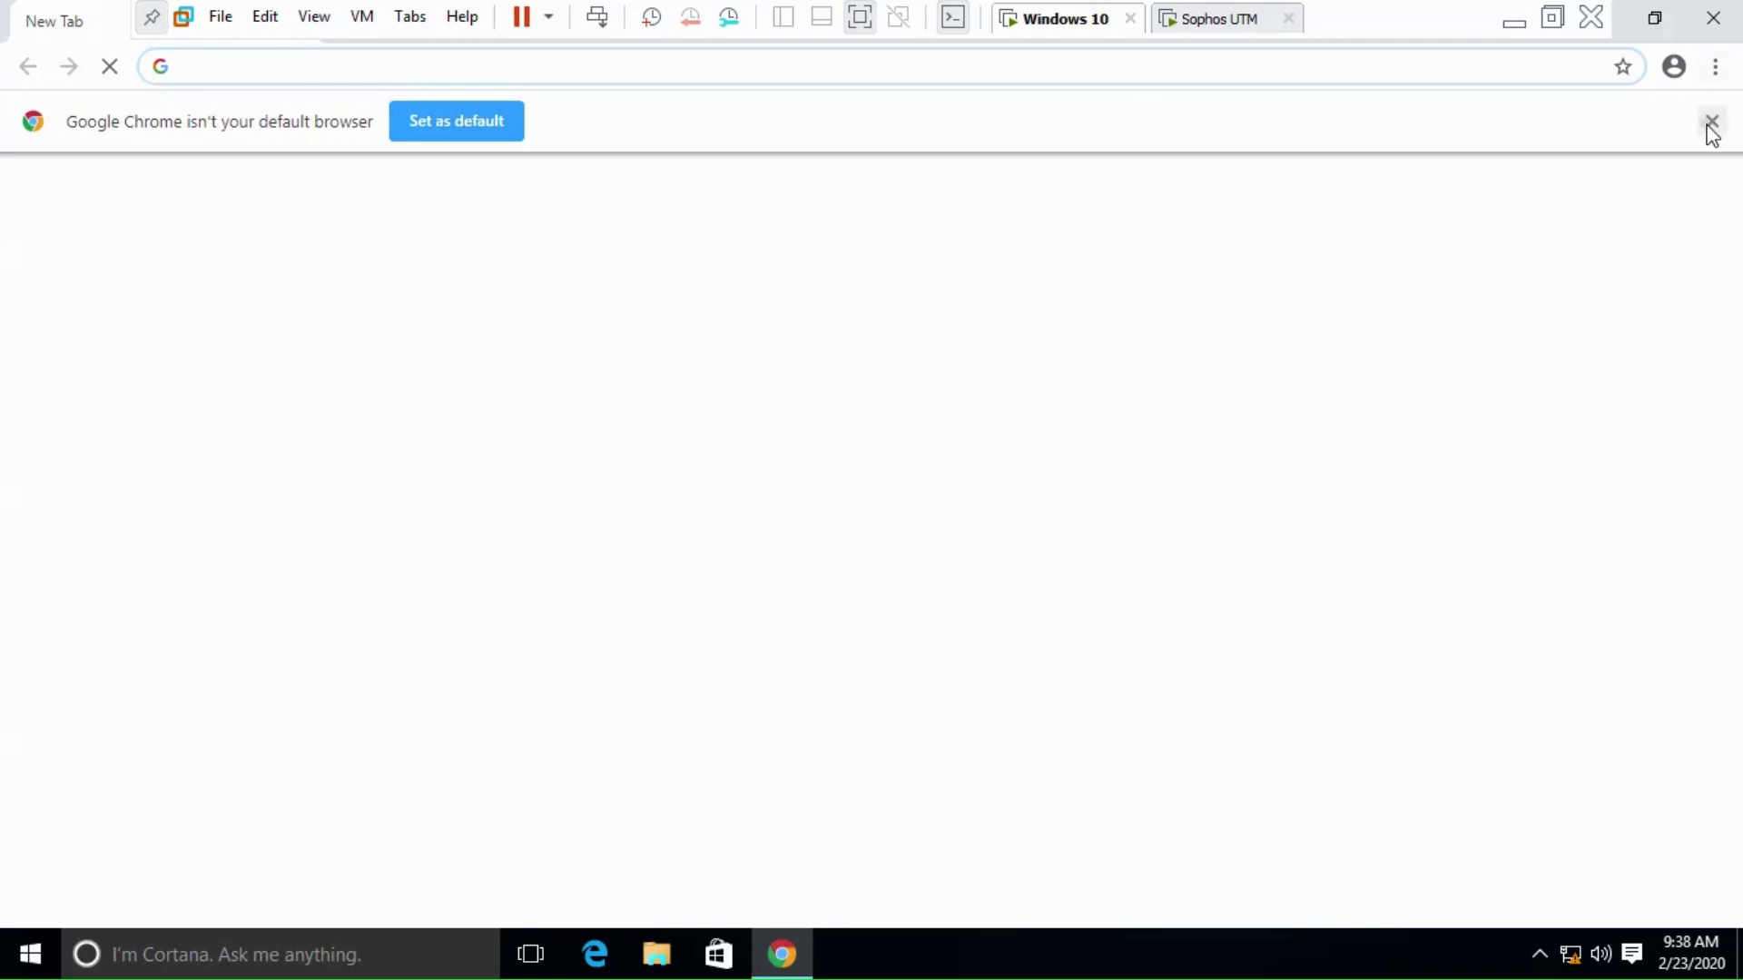
left_click(1708, 123)
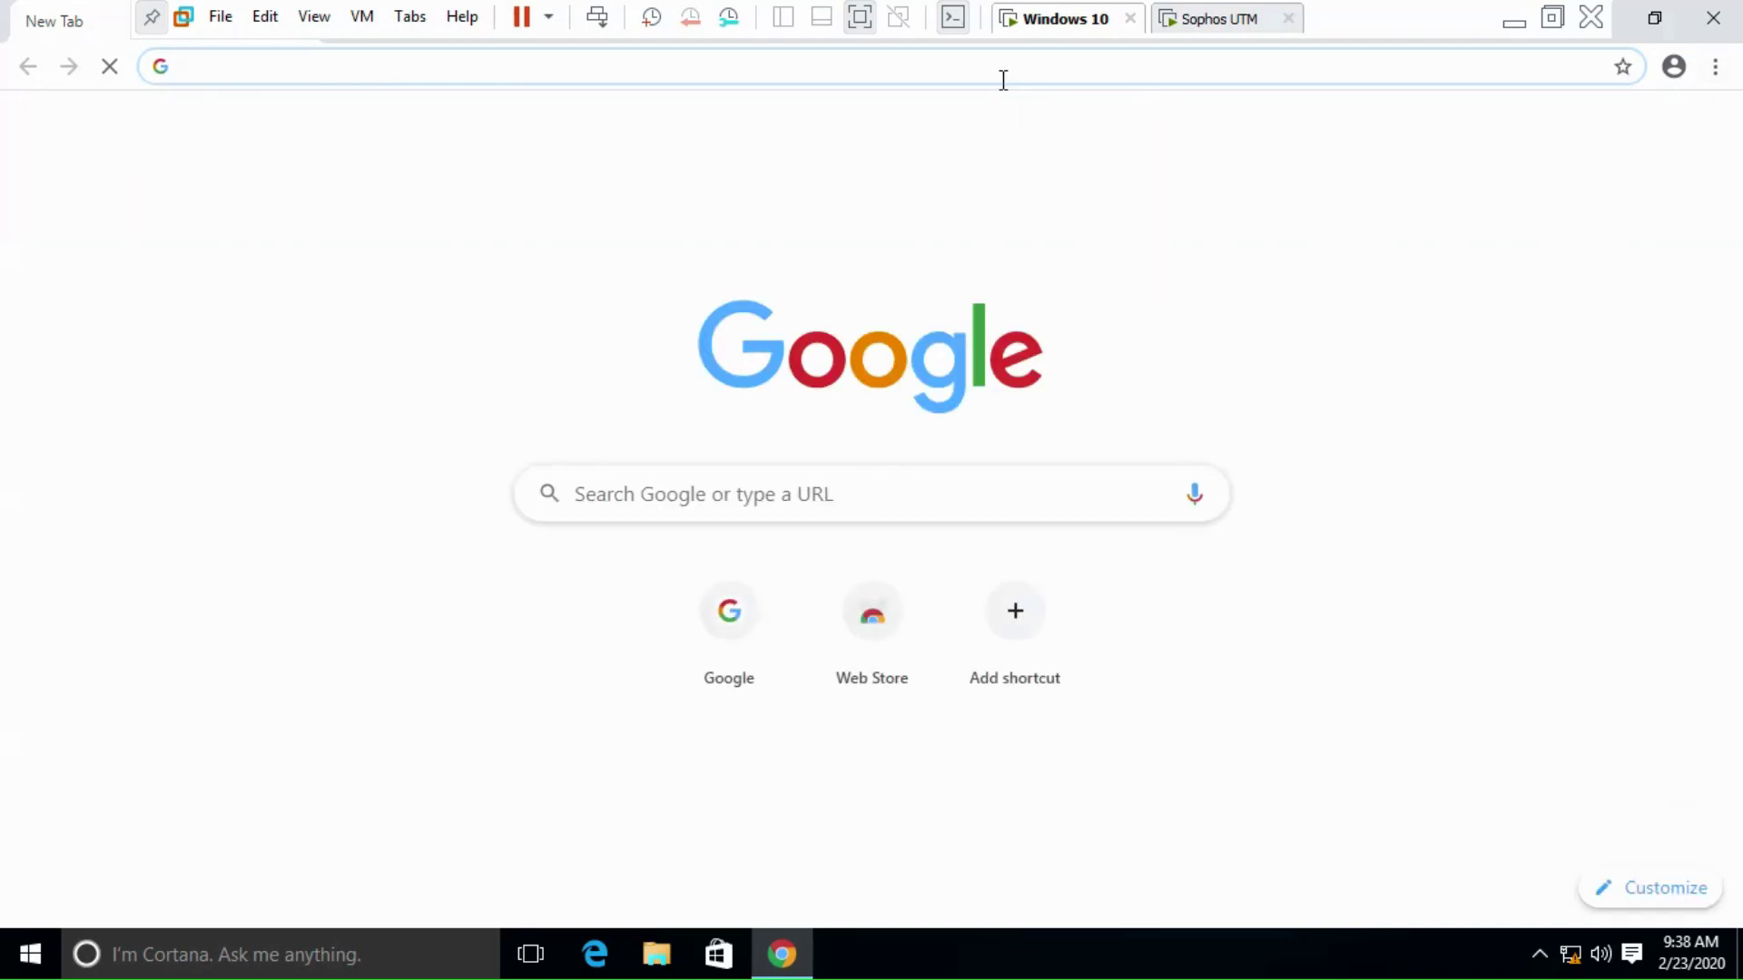
type("google.com")
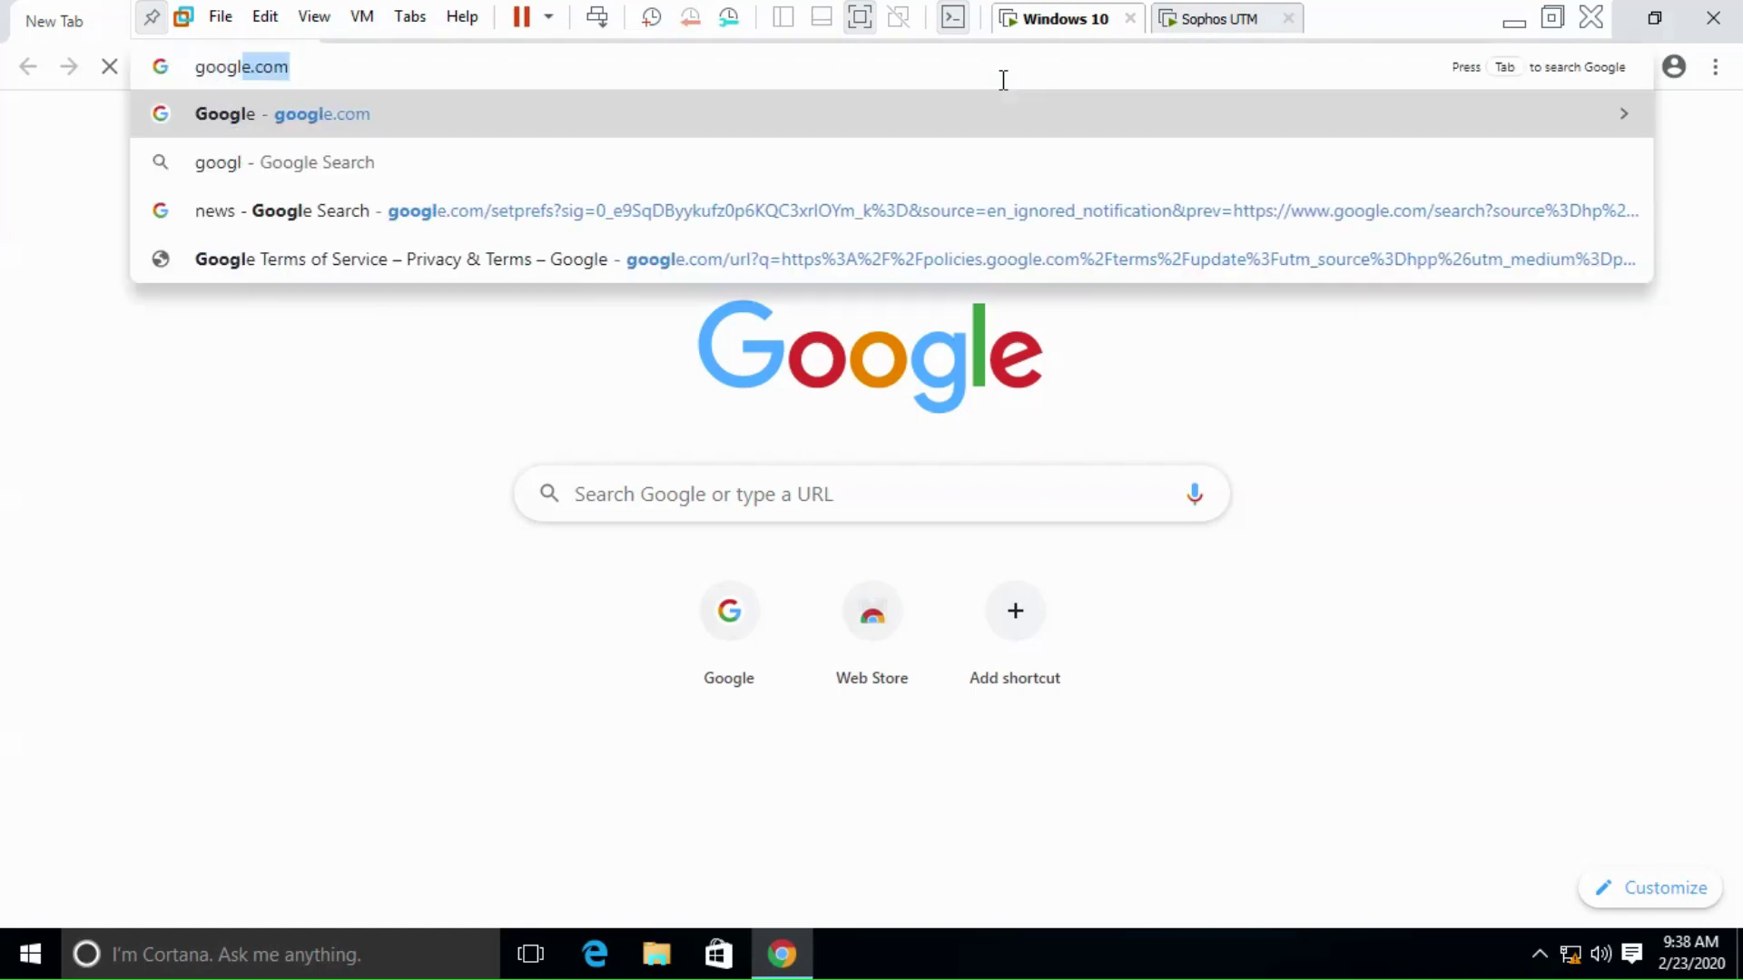
key("Return")
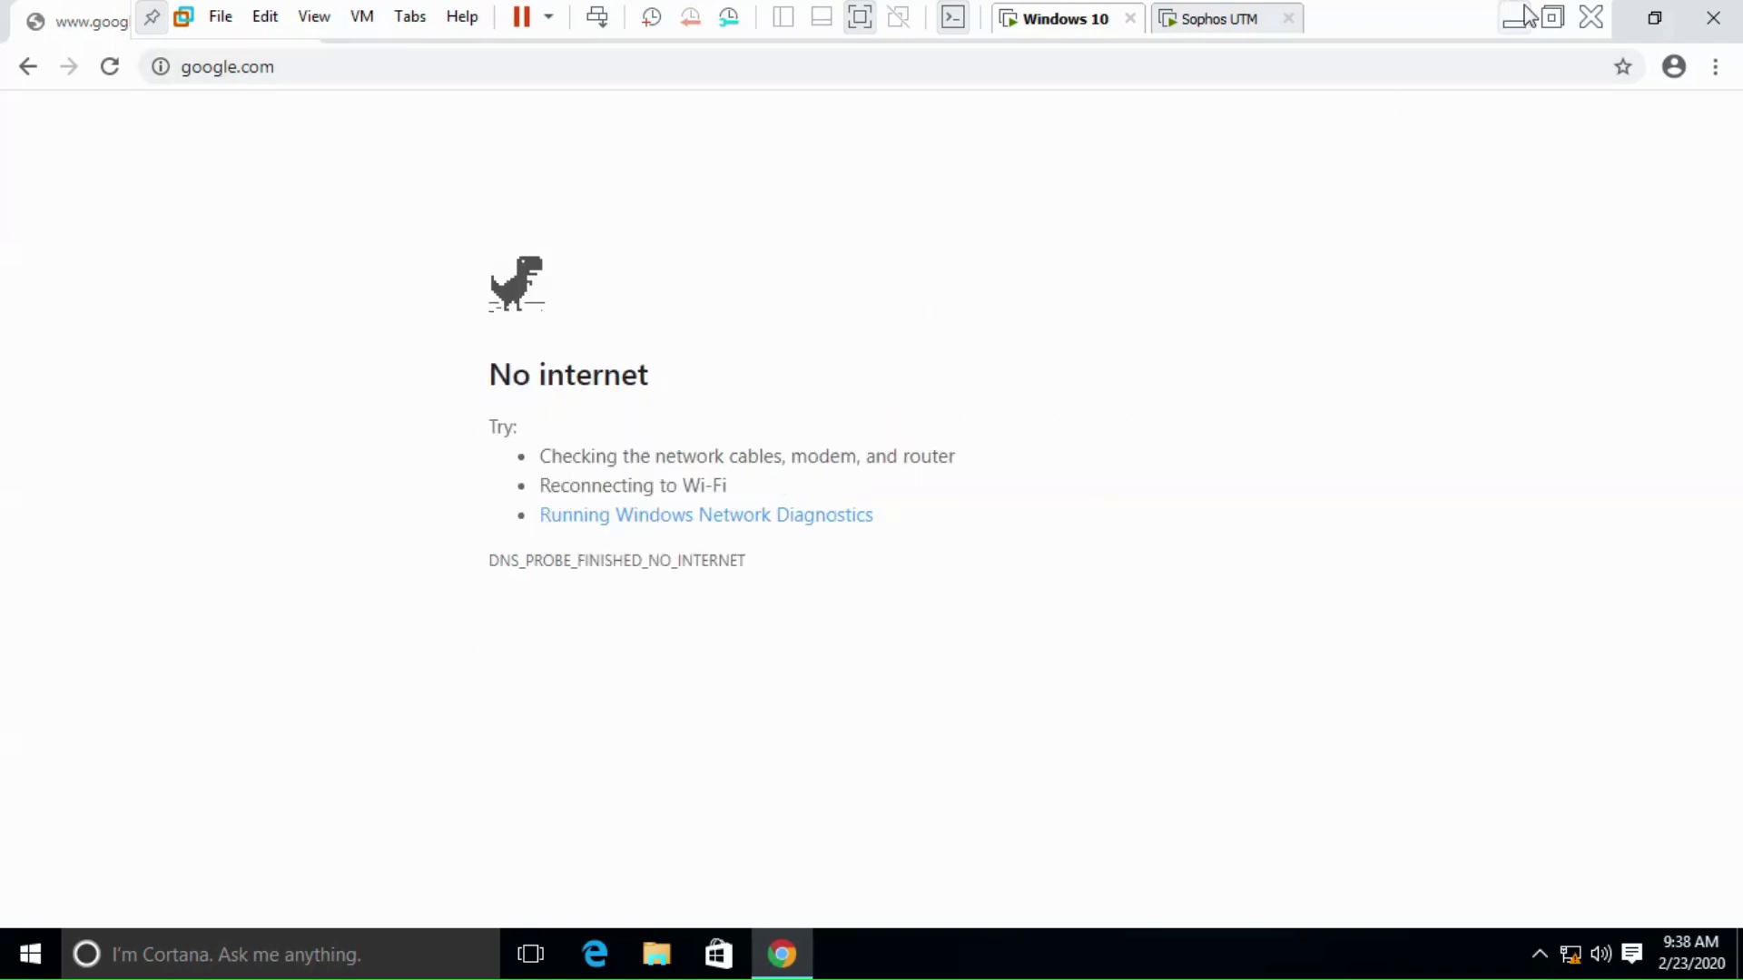
left_click(1551, 18)
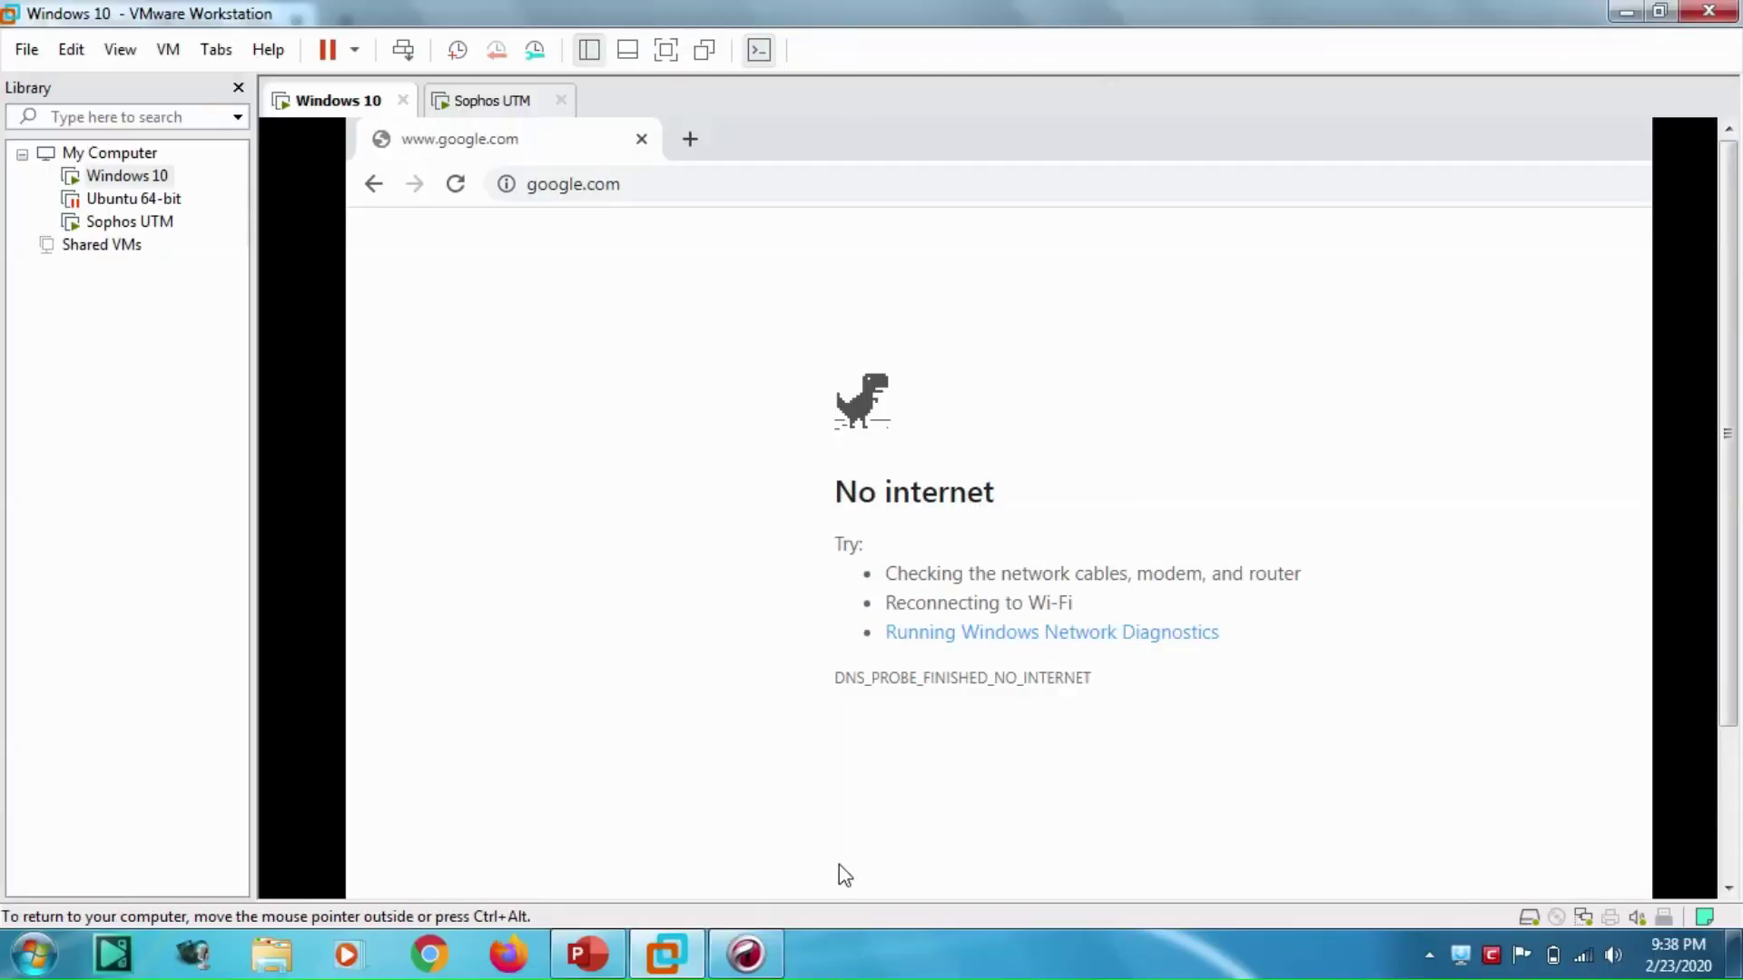
left_click(746, 953)
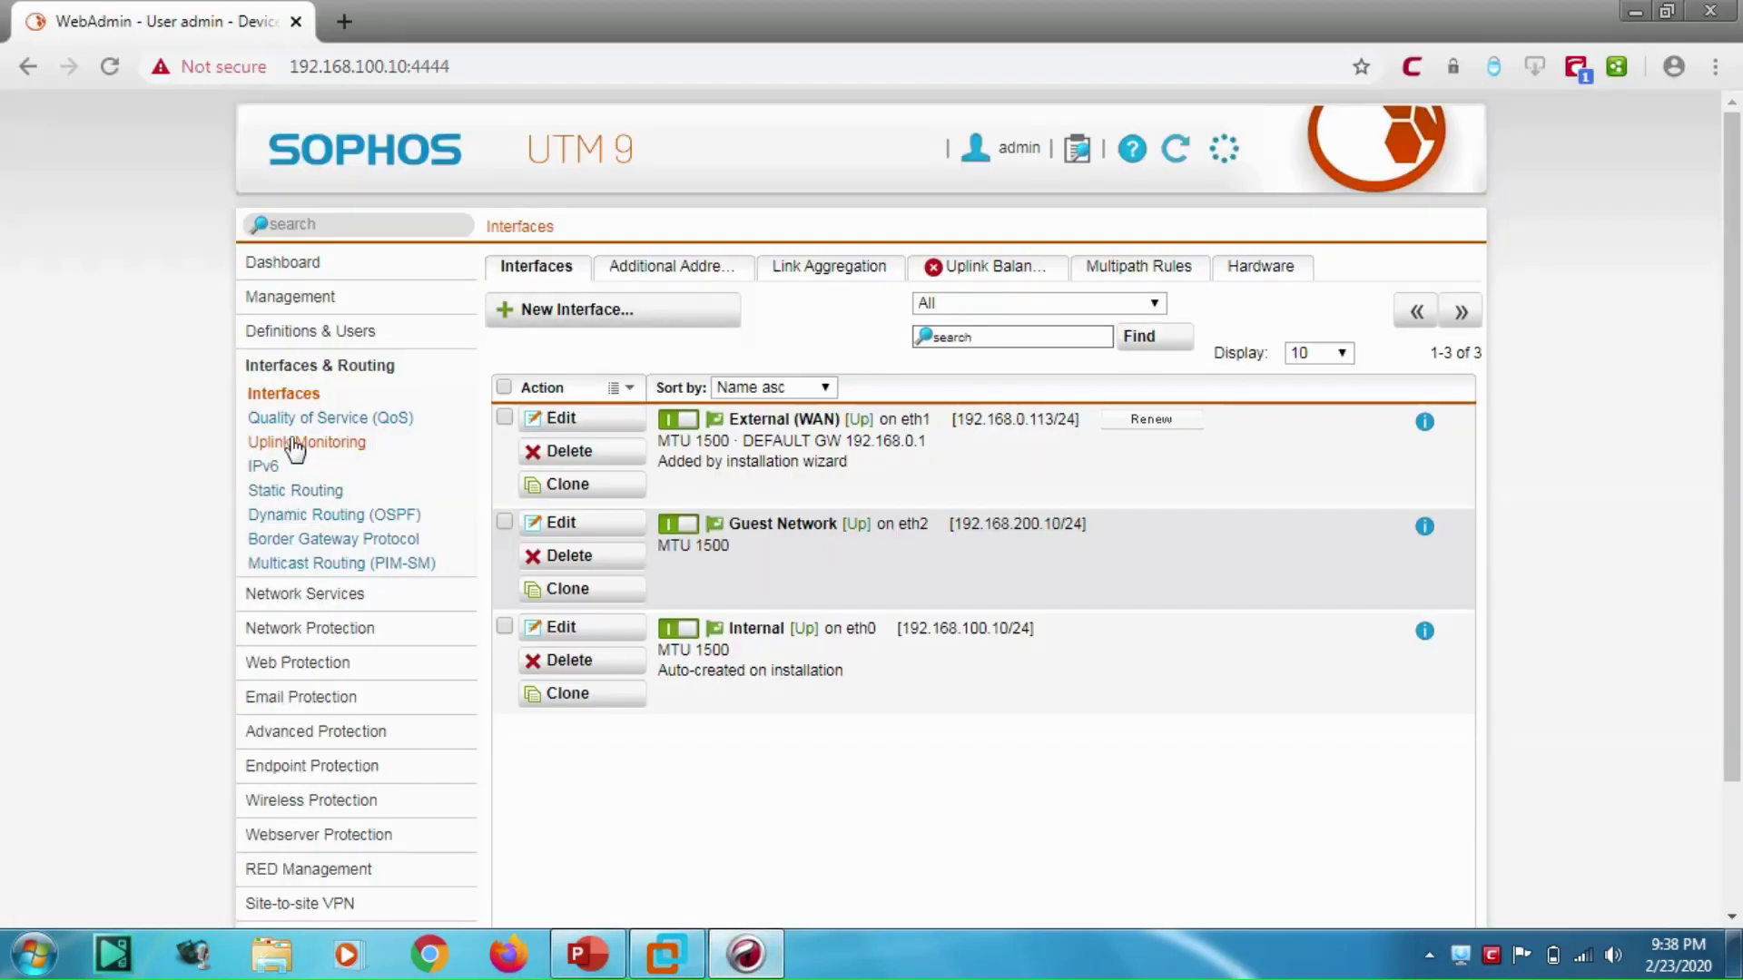
Step: Add Guest Network (Network) to the DNS Global allowed networks and apply the change
left_click(341, 595)
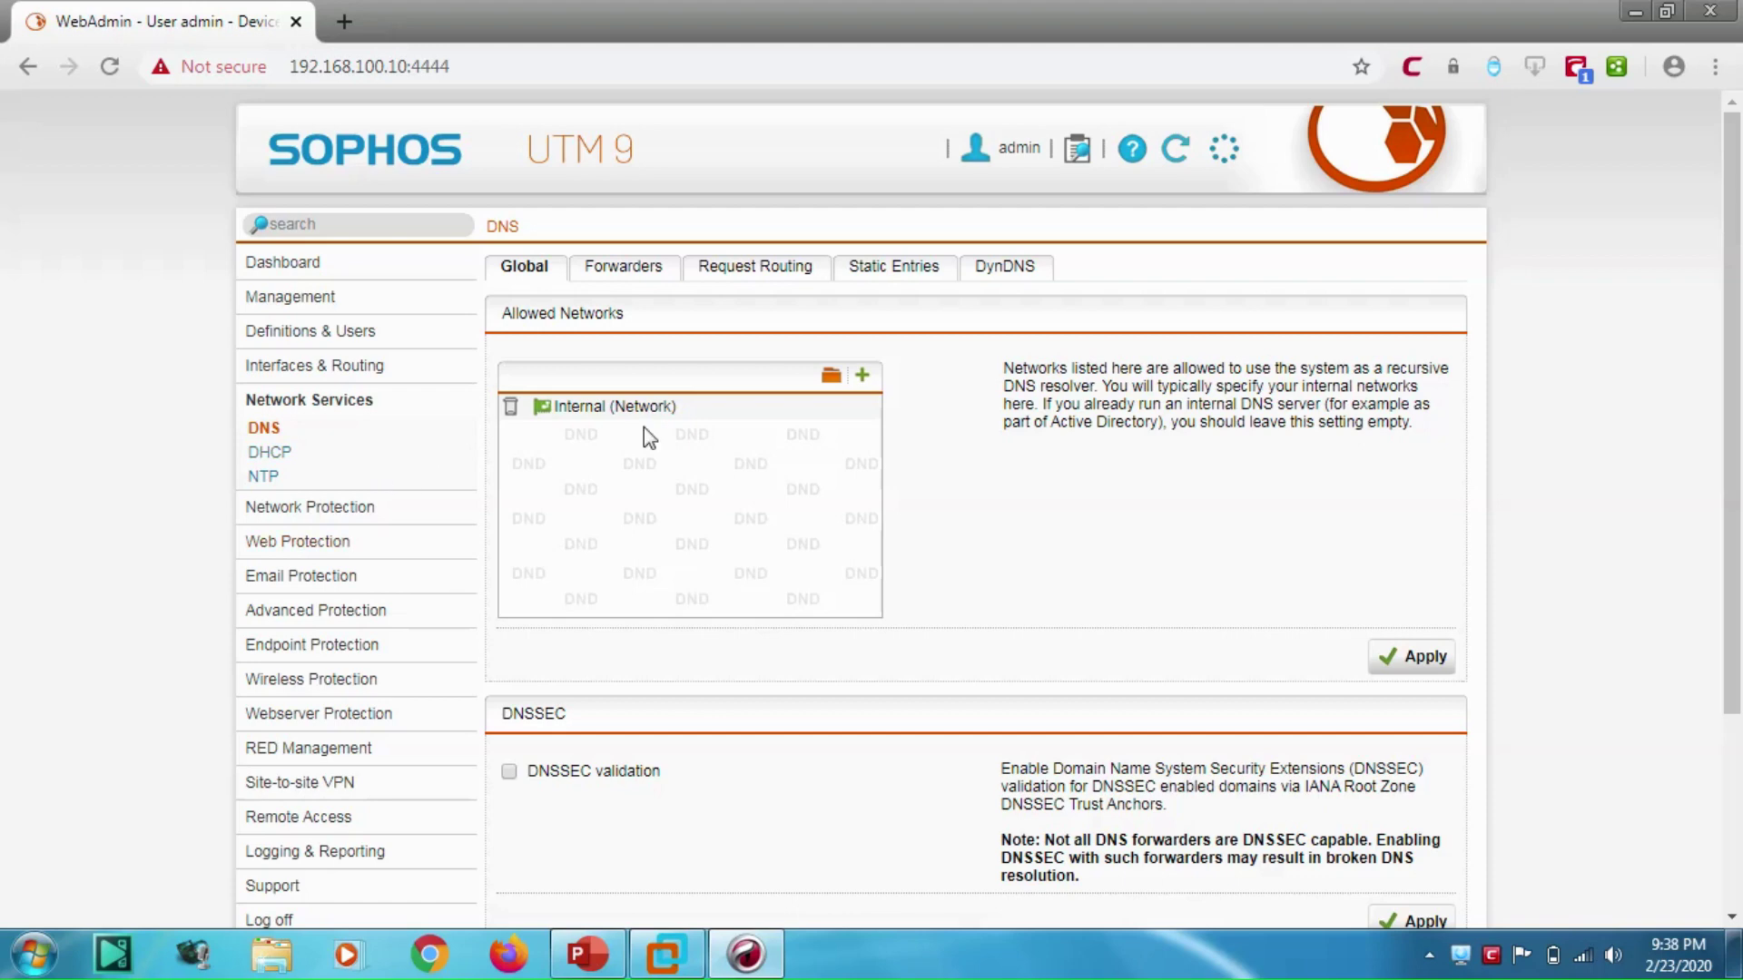
left_click(833, 377)
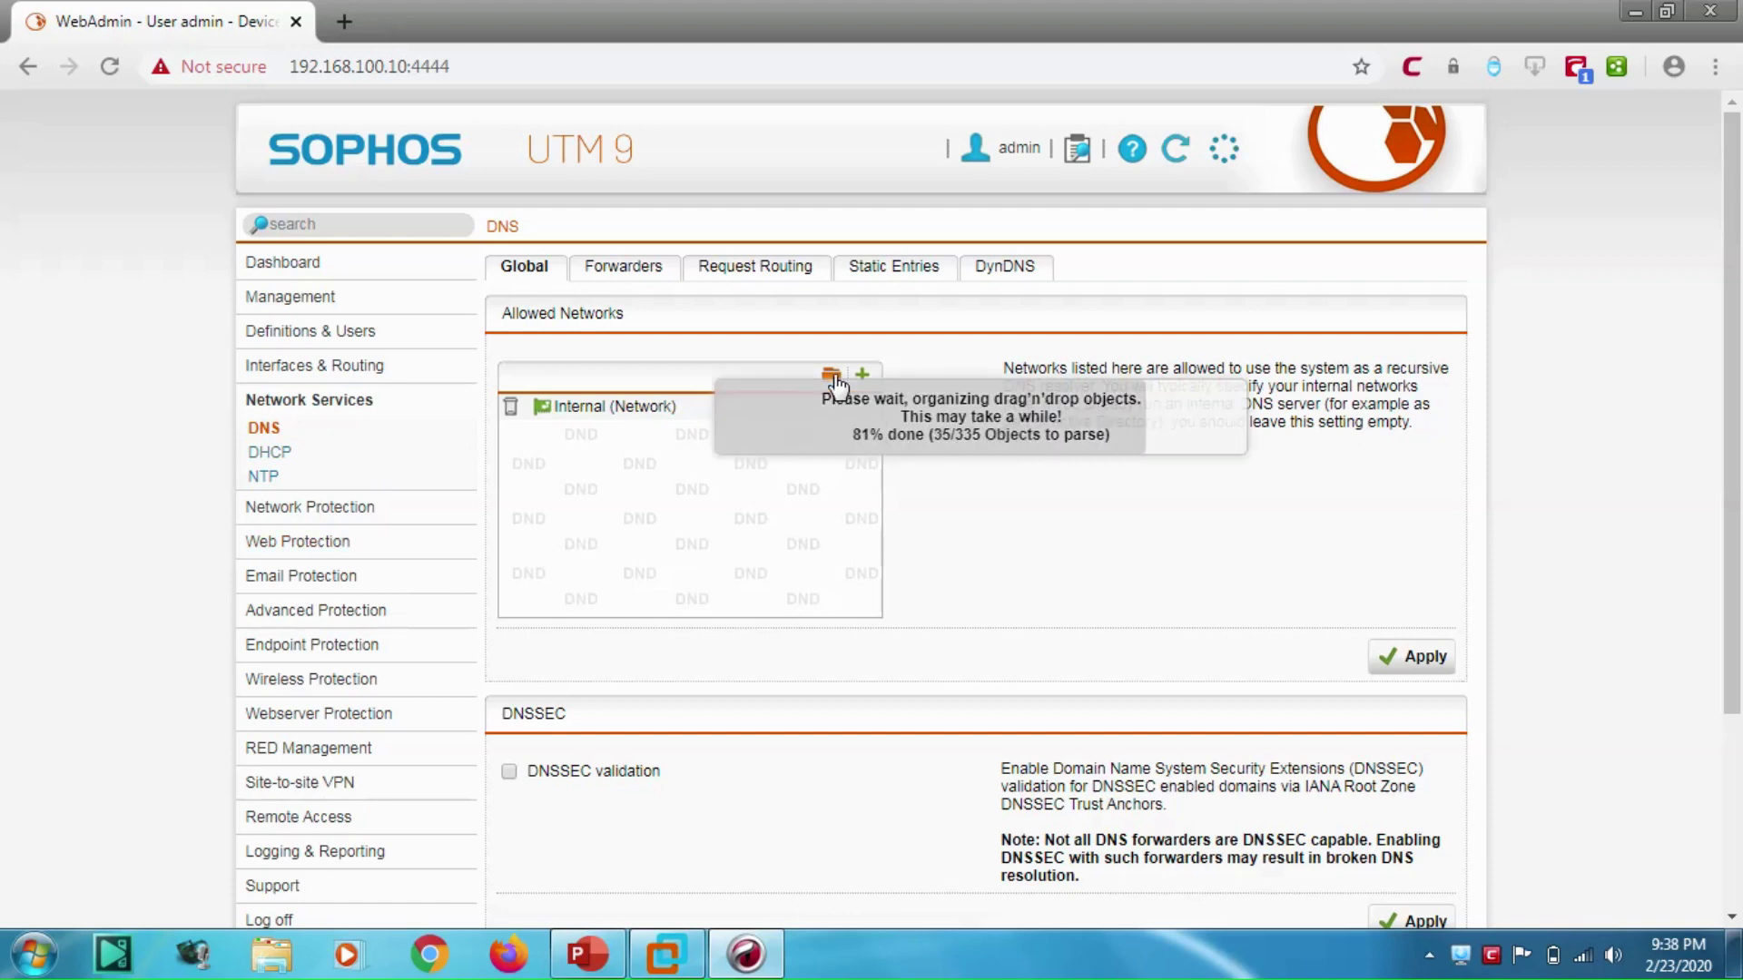
left_click(428, 257)
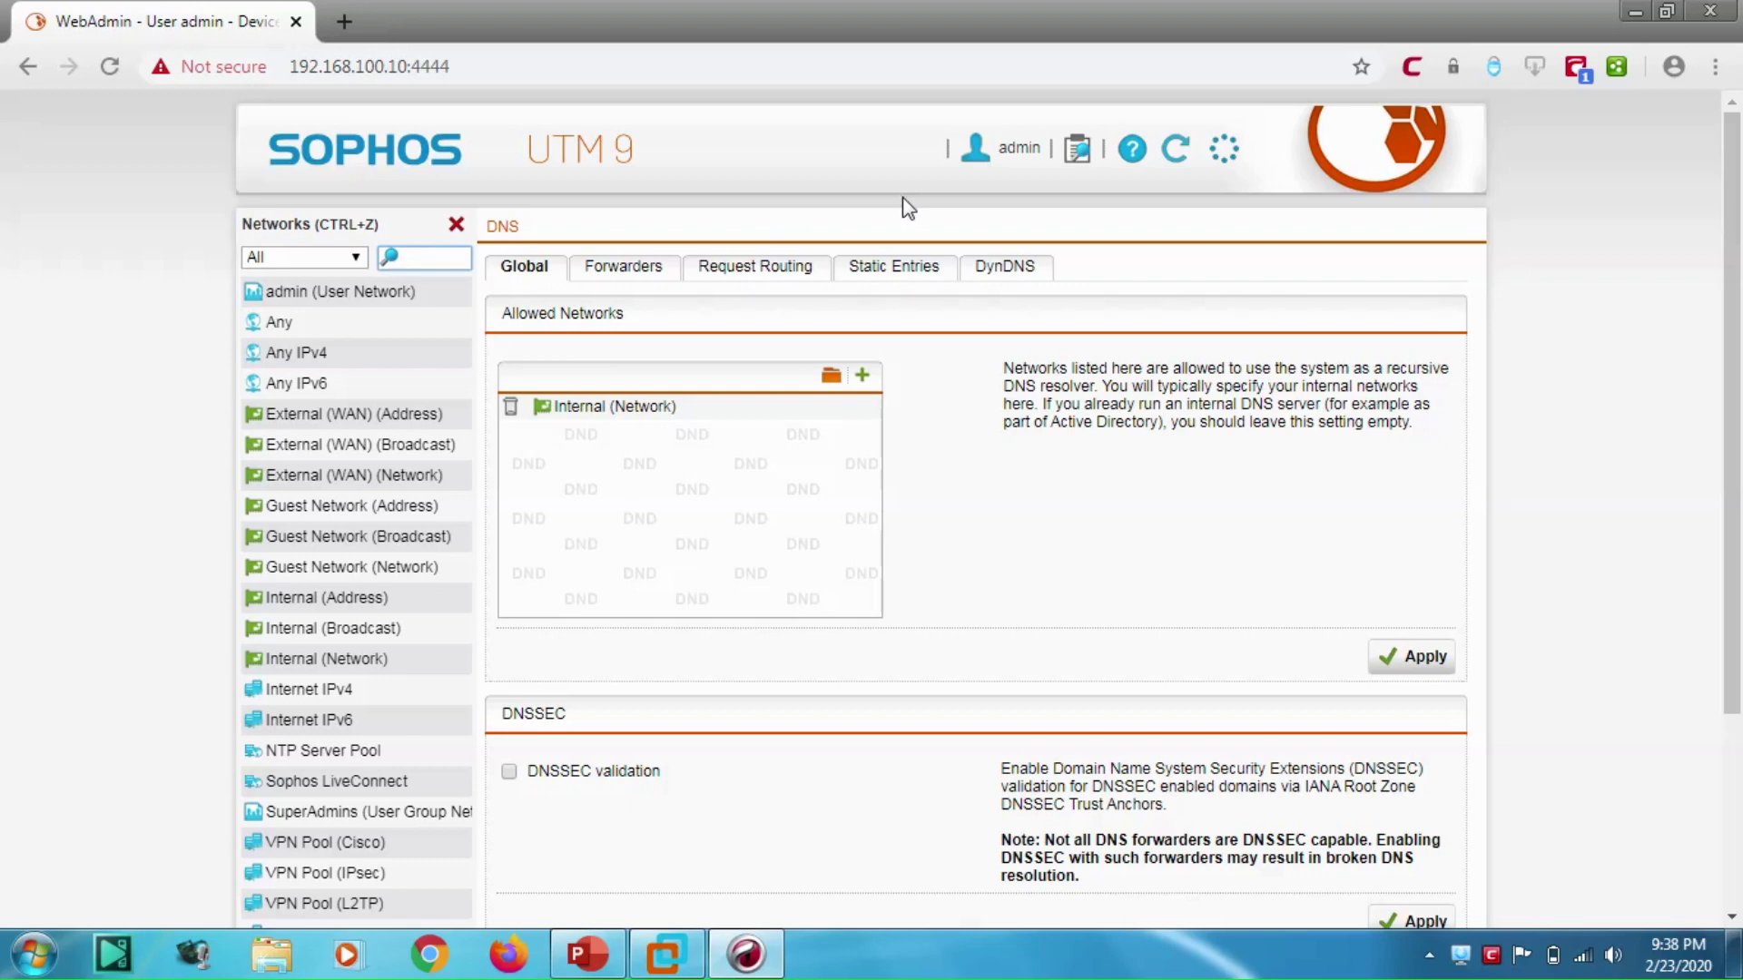
type("gues")
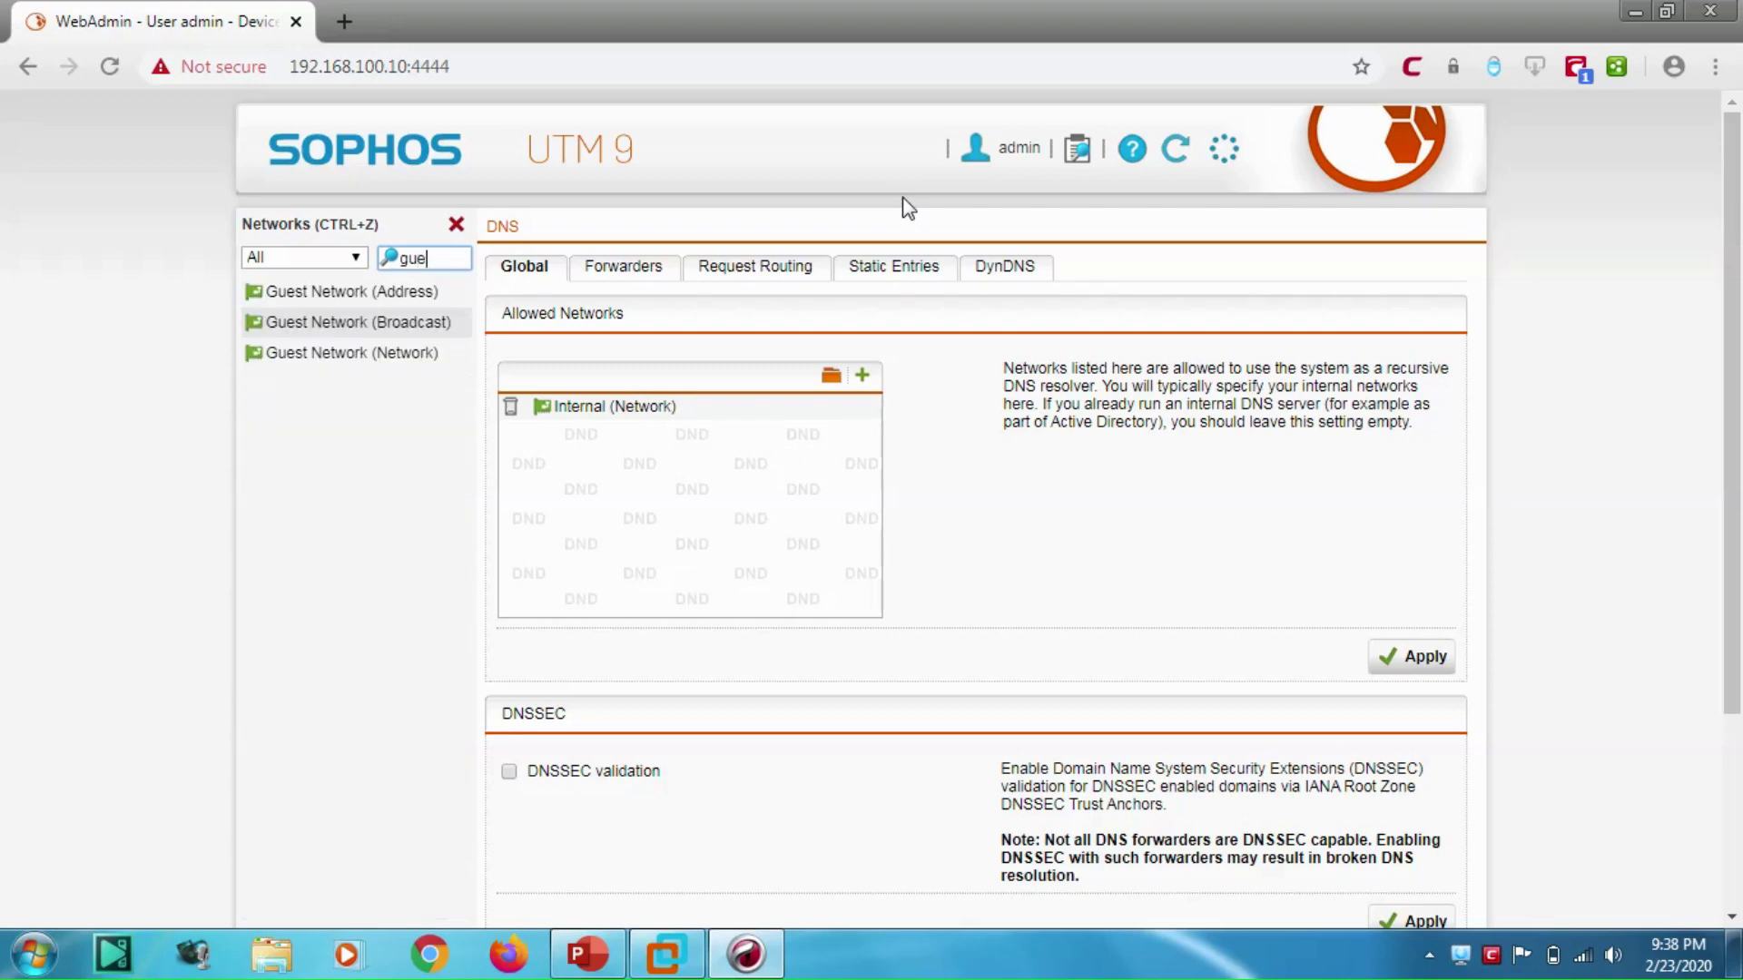
mouse_move(409, 354)
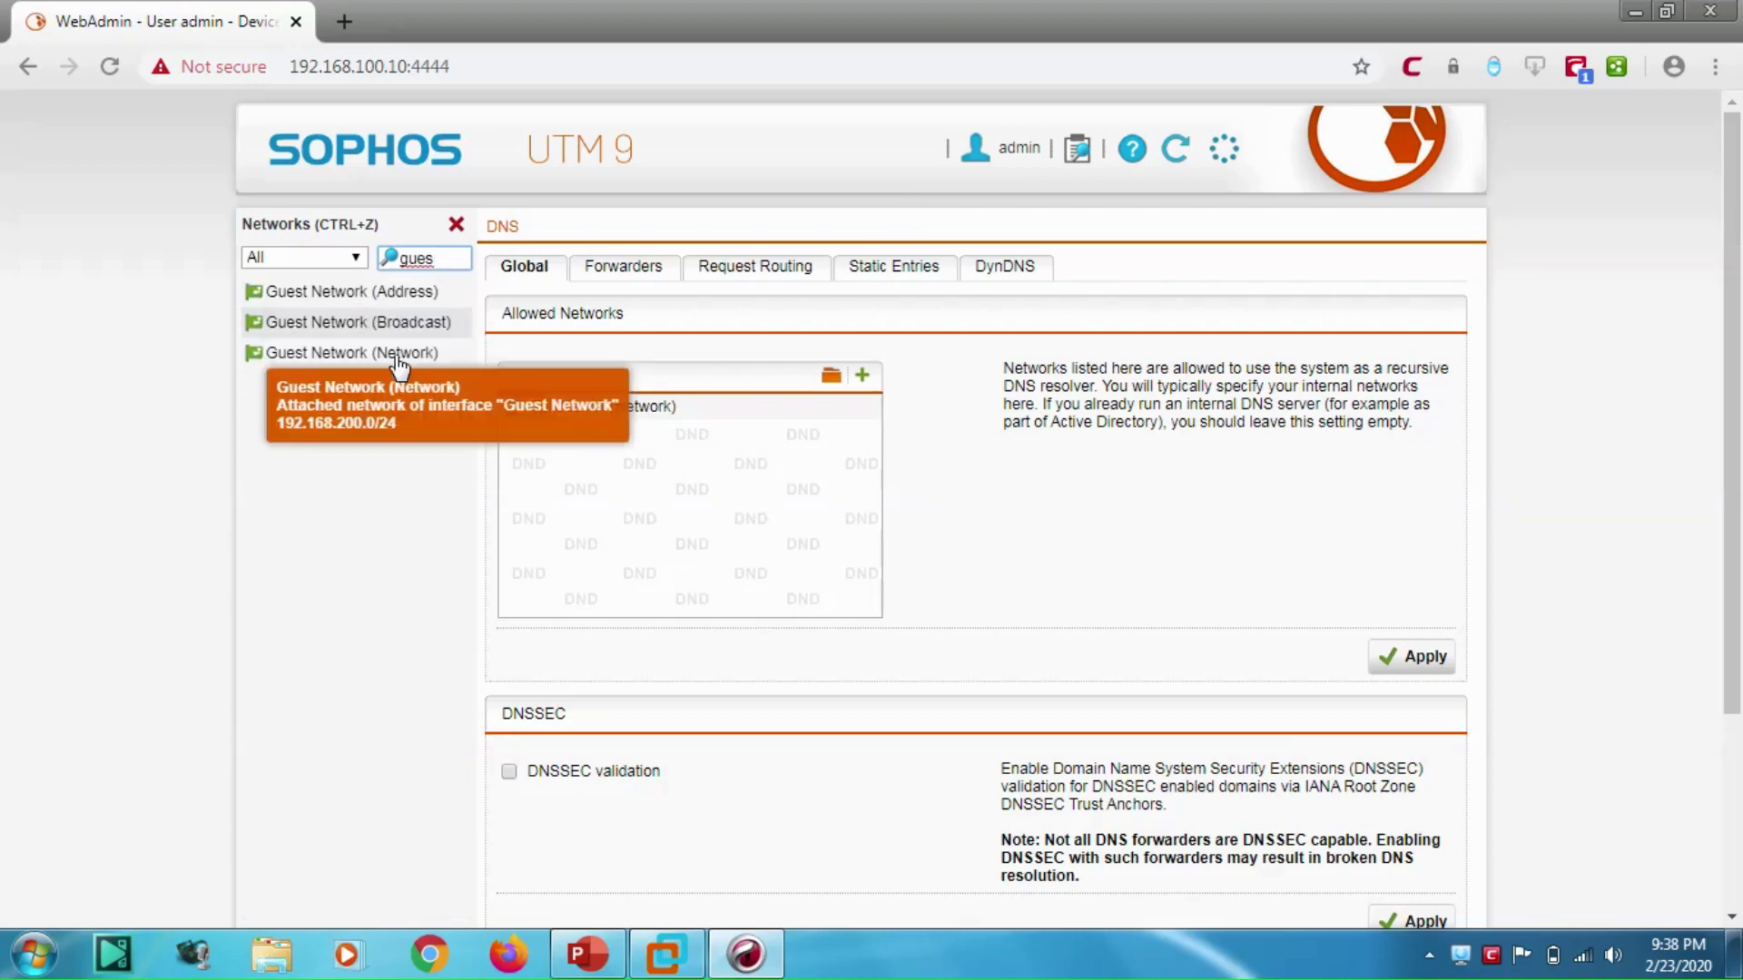
left_click_drag(411, 356, 627, 495)
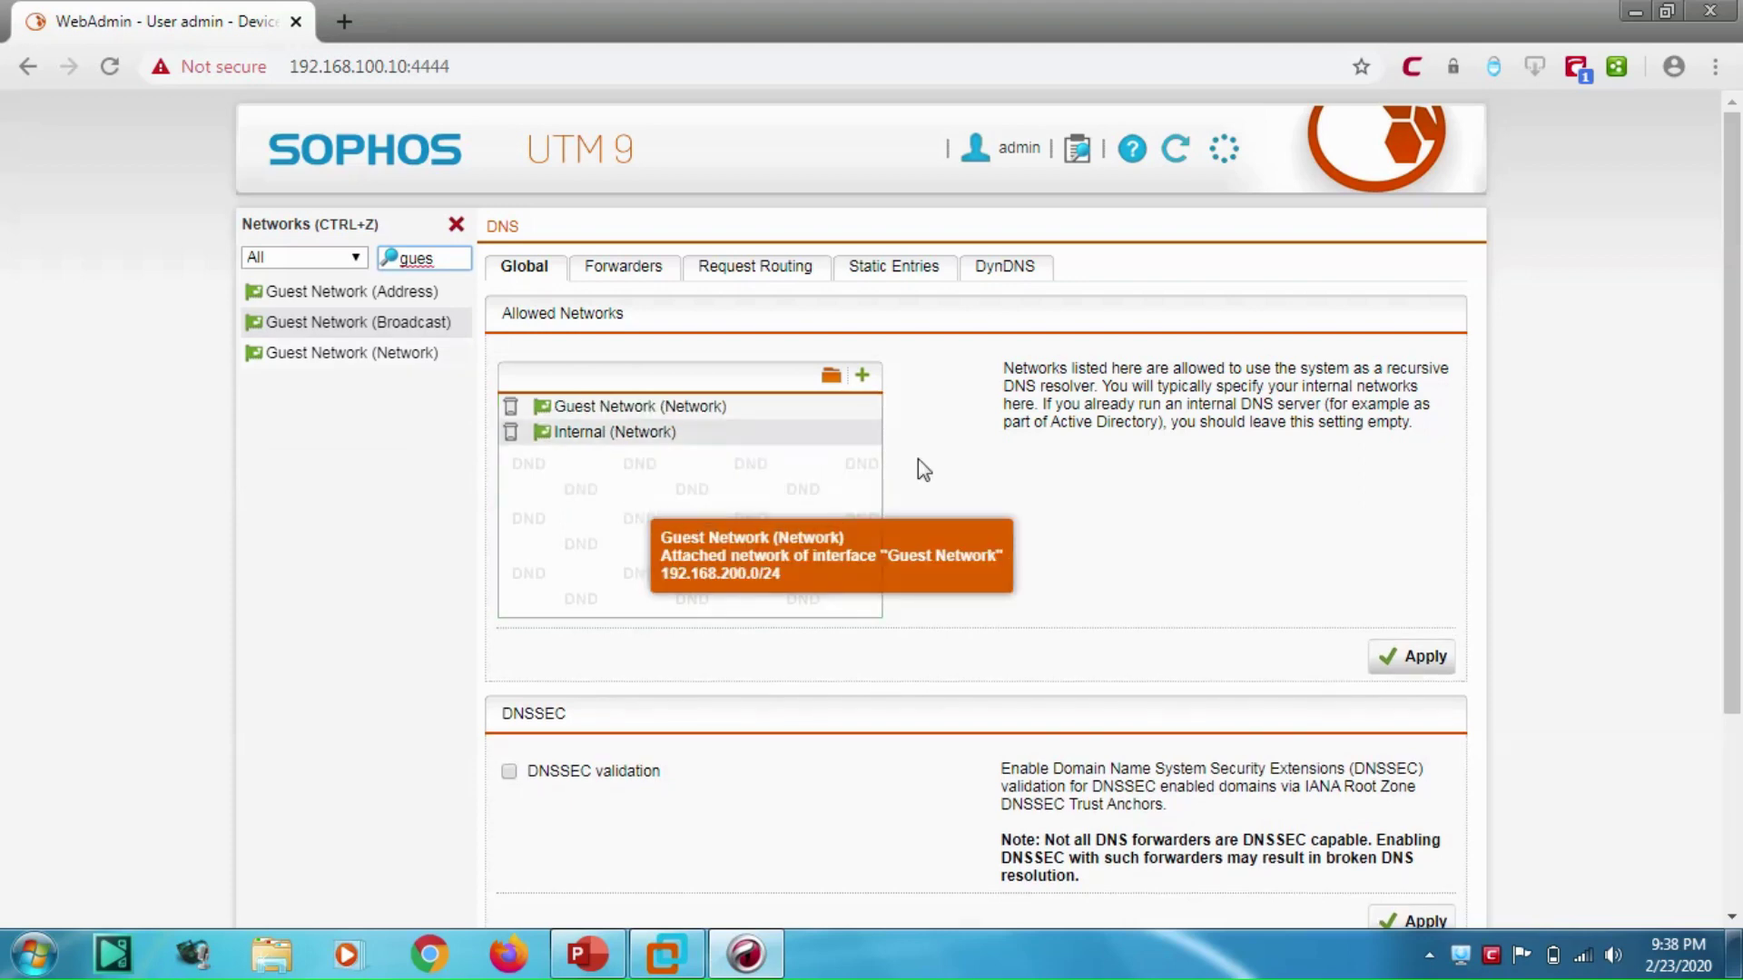
left_click(457, 224)
left_click(1374, 656)
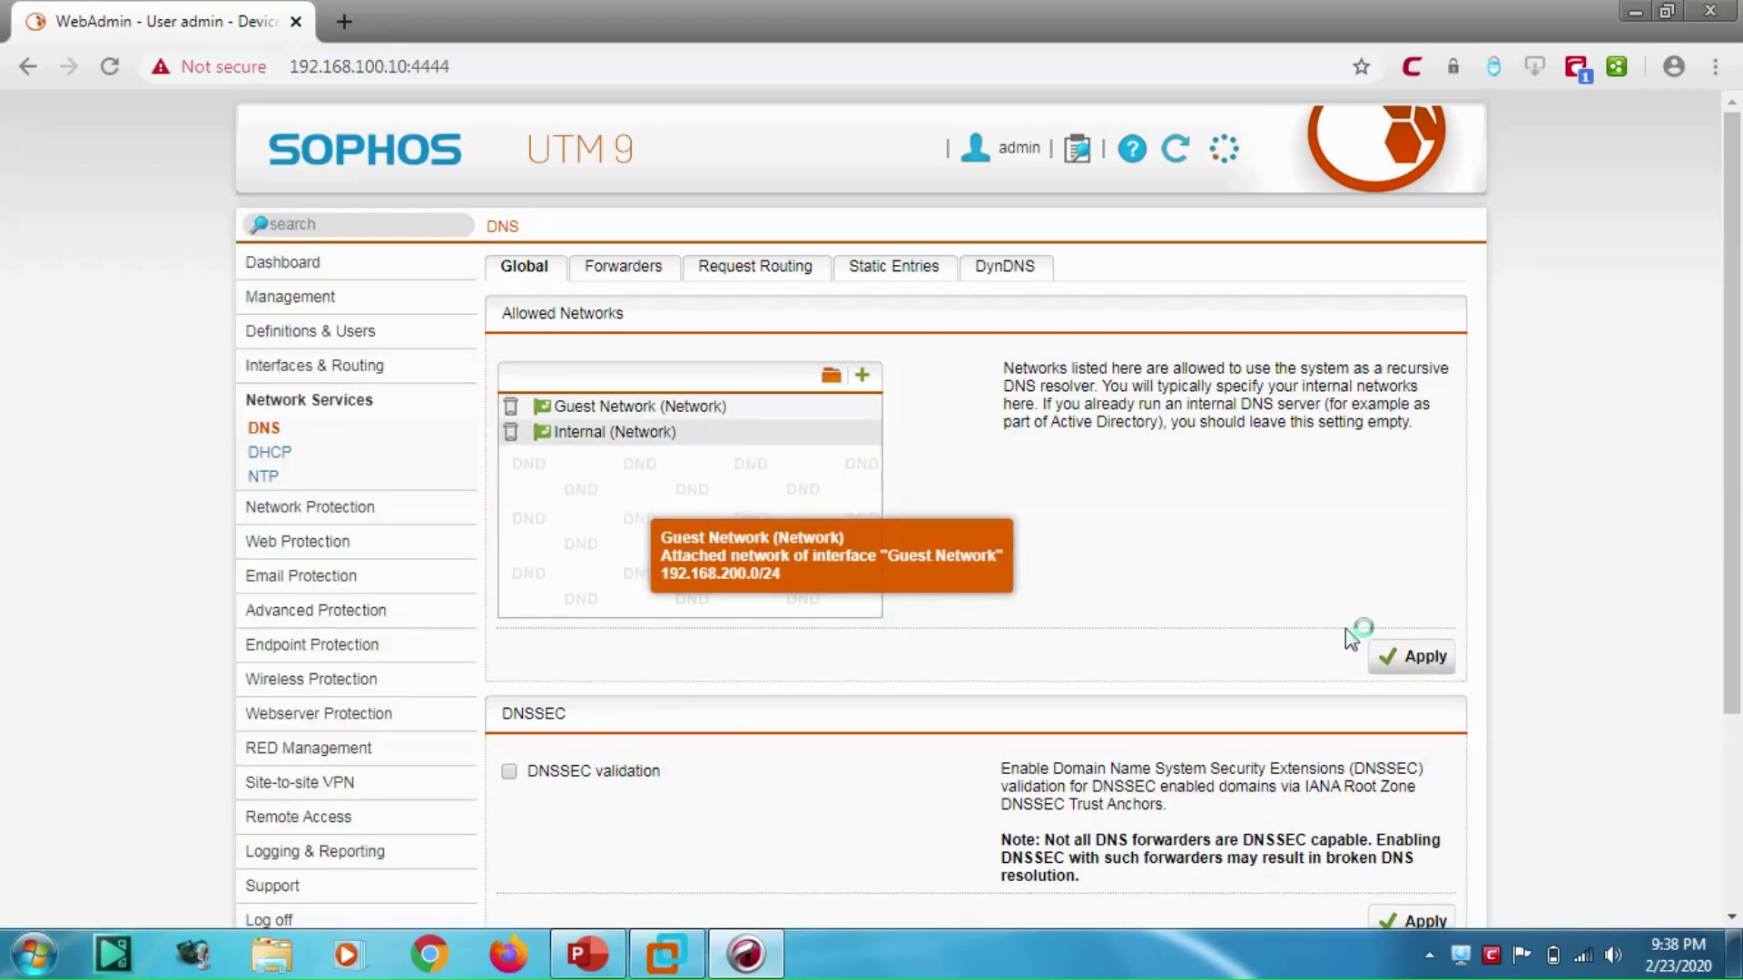
Step: Inspect the DNS forwarder address, return to Global DNS settings, then switch to the VM
left_click(615, 281)
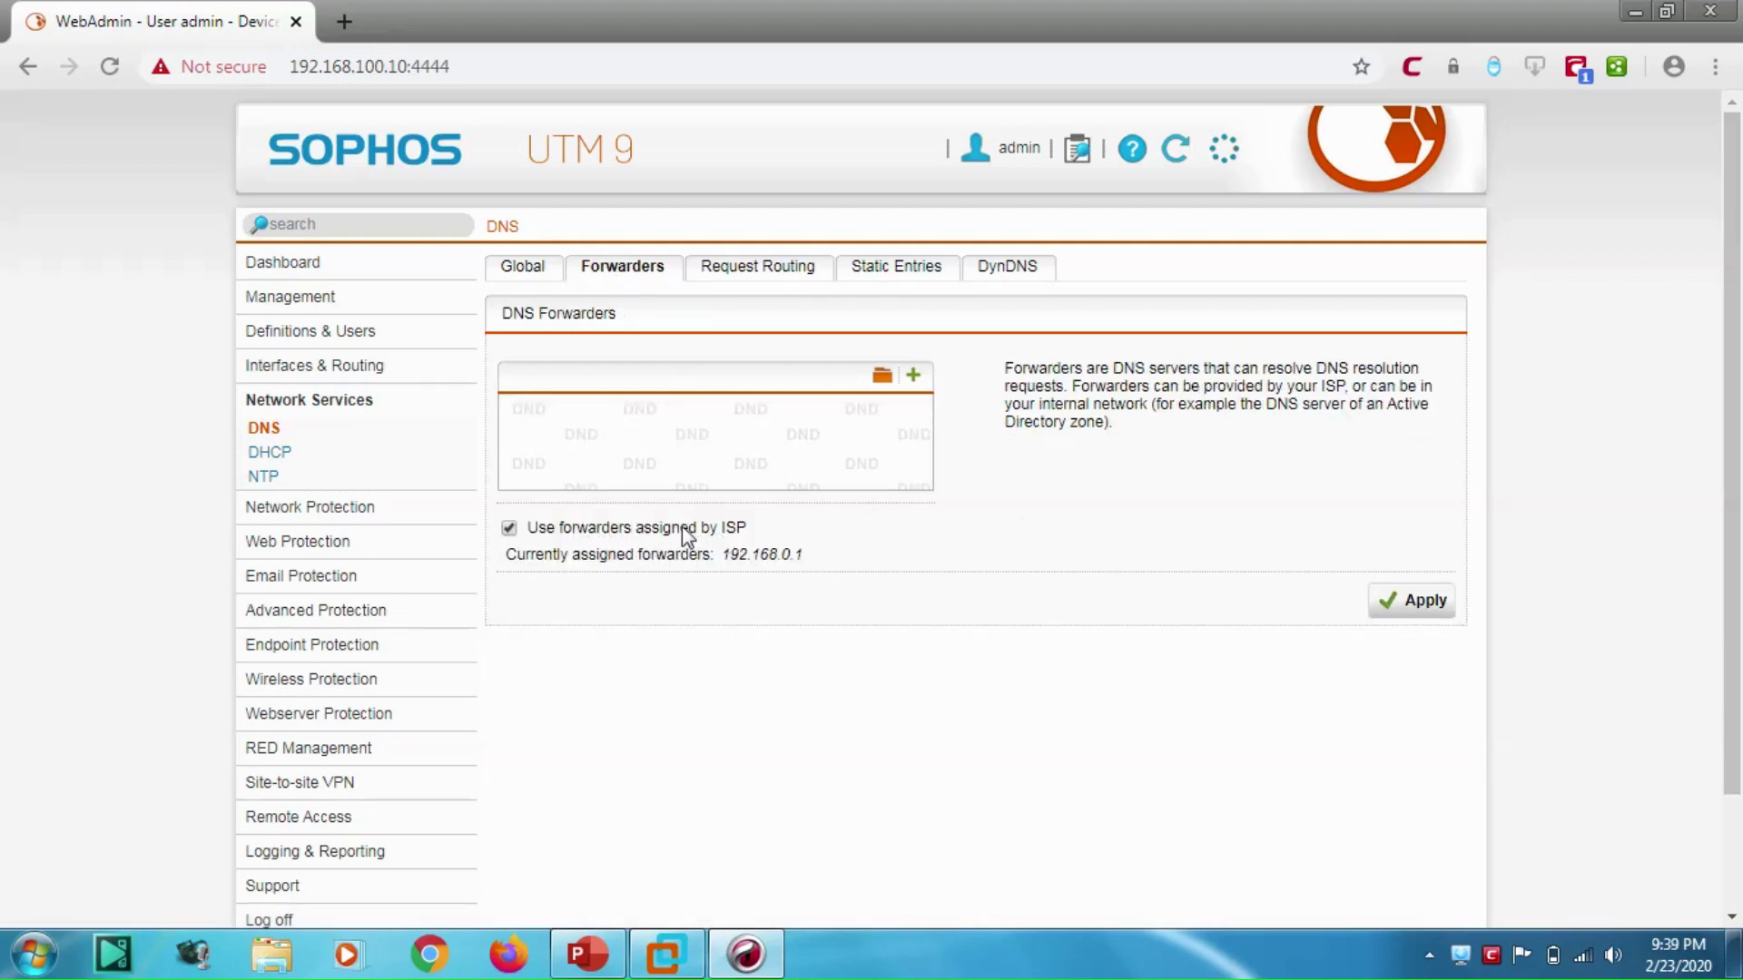
mouse_move(800, 553)
left_mouse_down()
mouse_move(726, 542)
mouse_move(726, 565)
mouse_move(802, 567)
left_mouse_up()
left_click(799, 550)
left_click(532, 272)
left_click(625, 270)
left_click_drag(804, 553, 758, 553)
triple_click(760, 553)
left_click(762, 554)
left_click(528, 272)
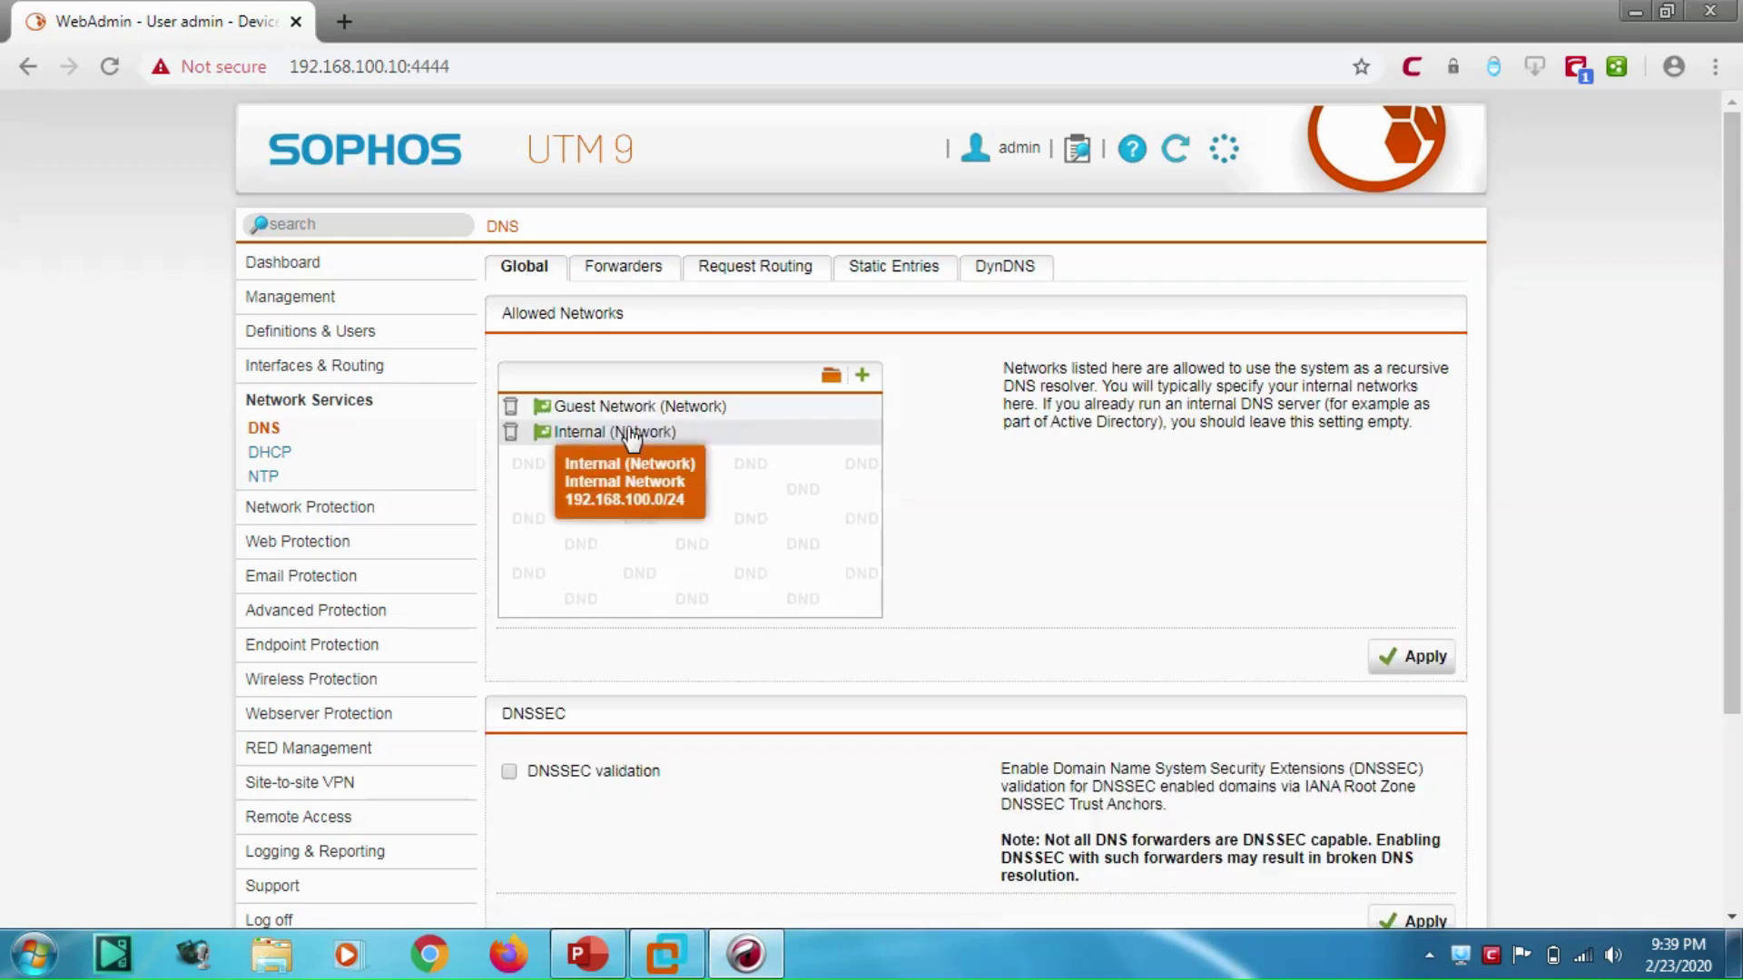
mouse_move(669, 445)
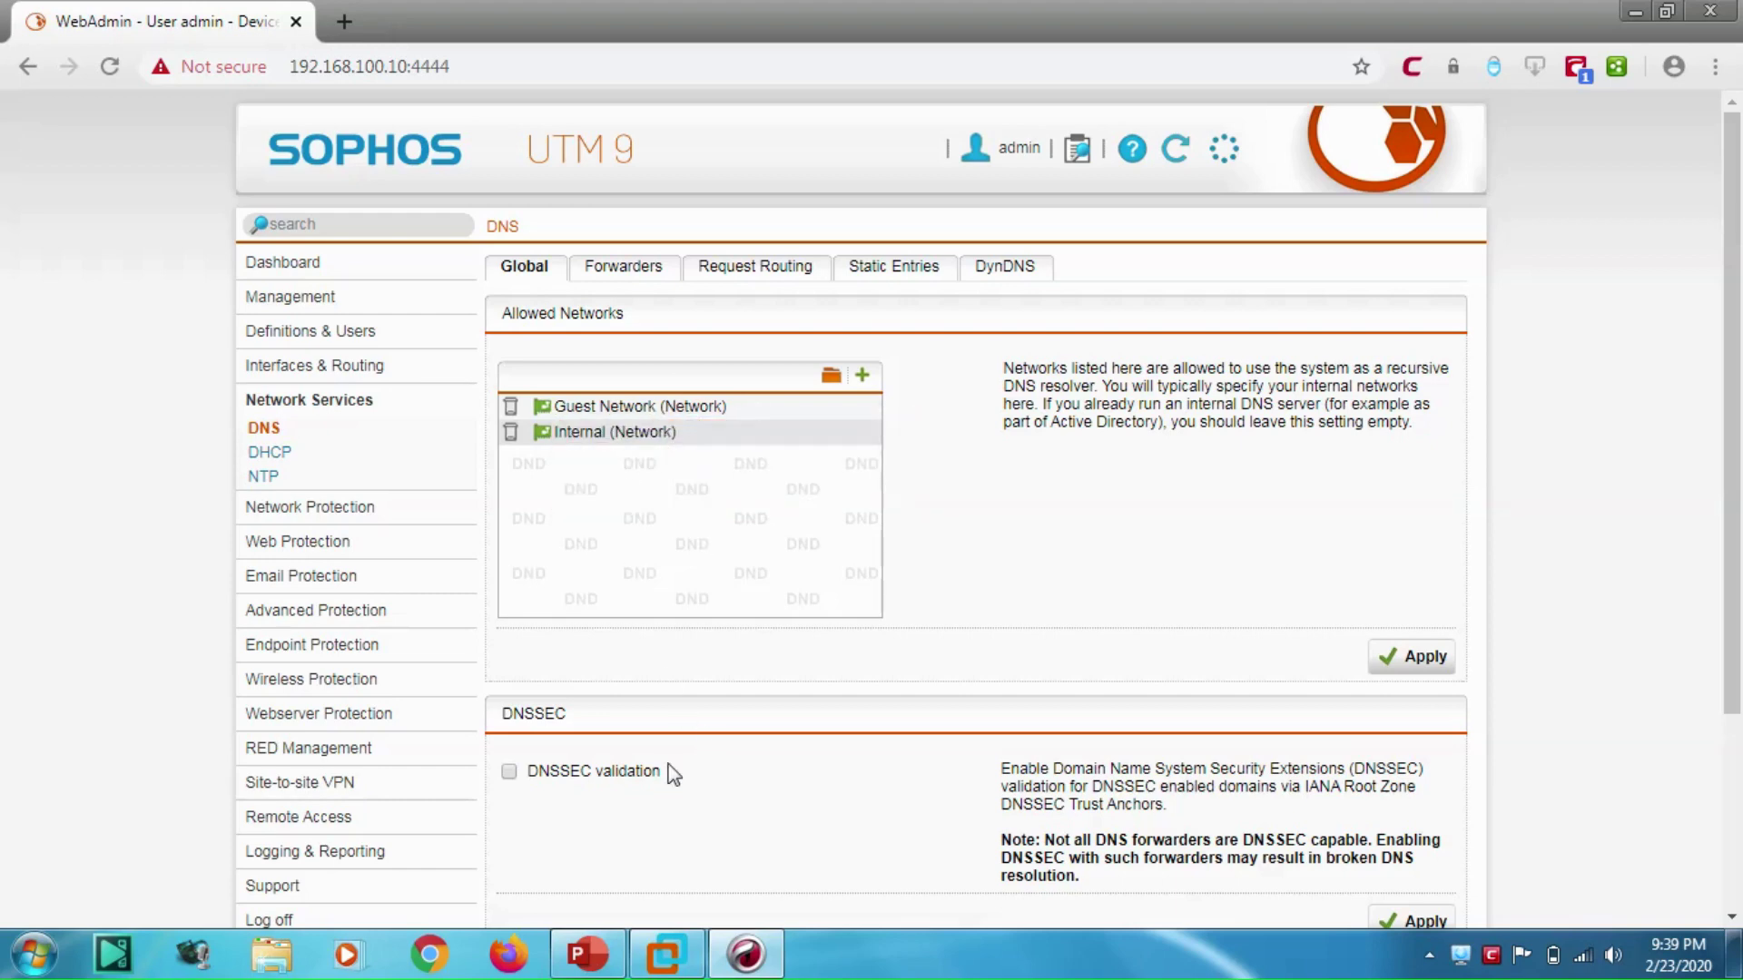
left_click(666, 953)
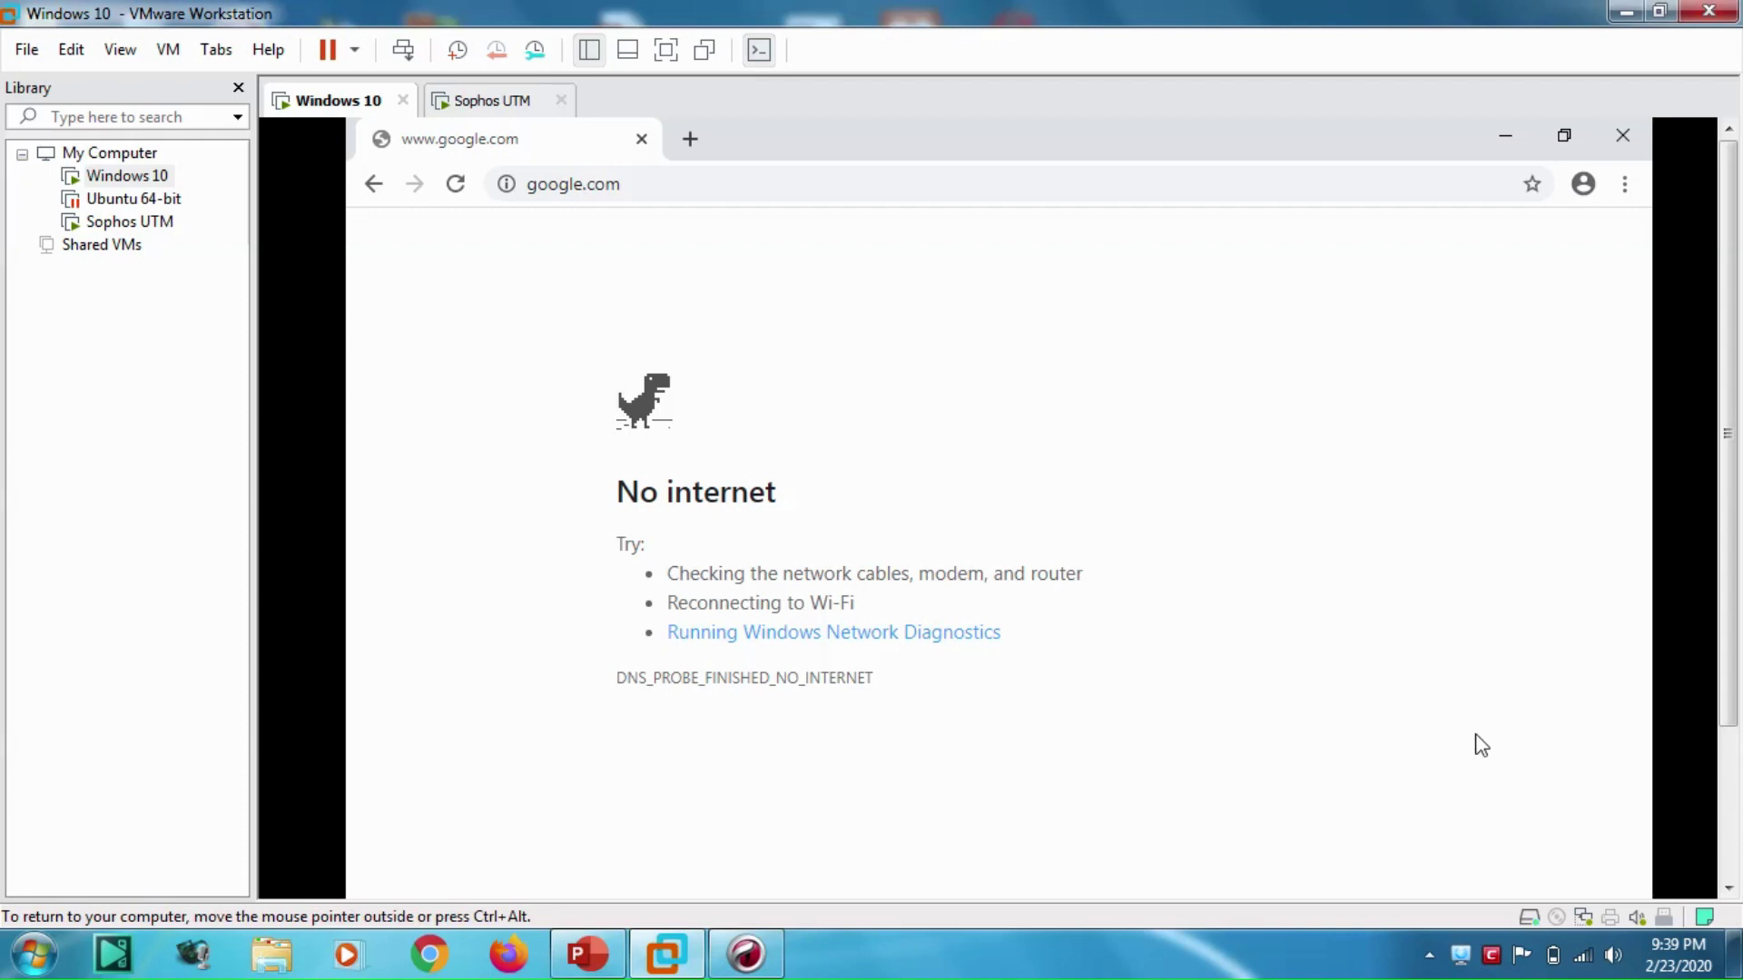
Step: Reload google.com in the guest Chrome, still No internet, then restore the Sophos WebAdmin window
left_click(461, 192)
left_click_drag(1722, 448, 1721, 527)
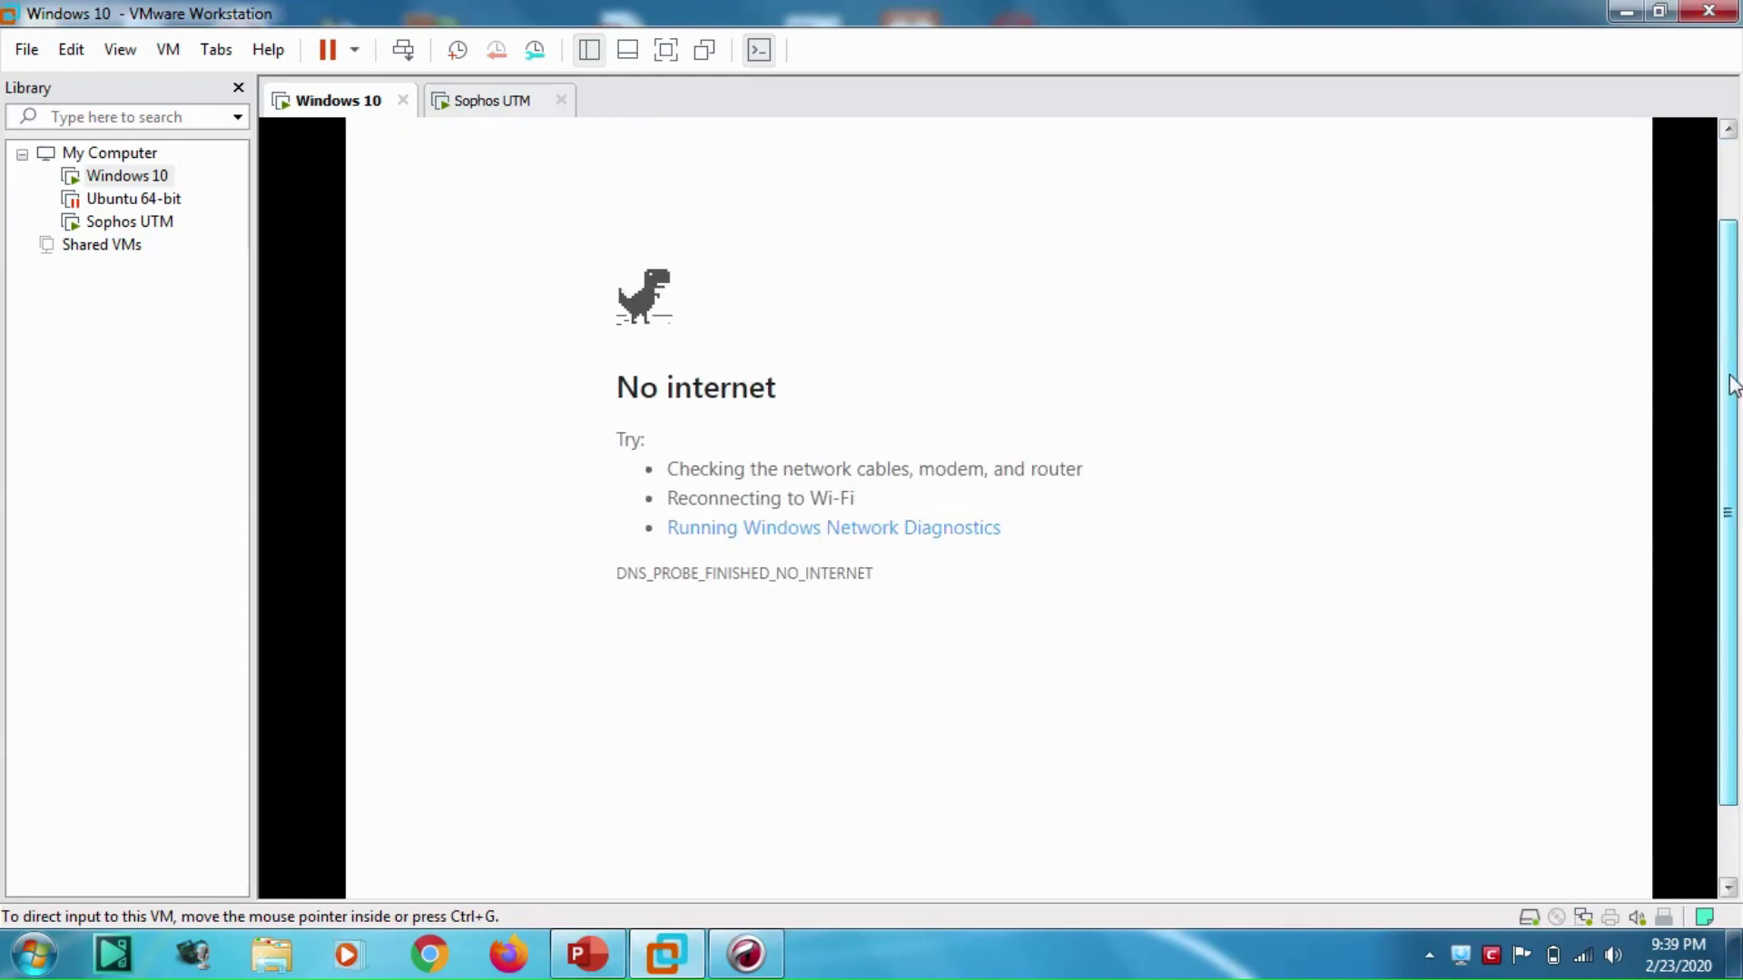
left_click(1623, 11)
left_click(725, 948)
mouse_move(592, 444)
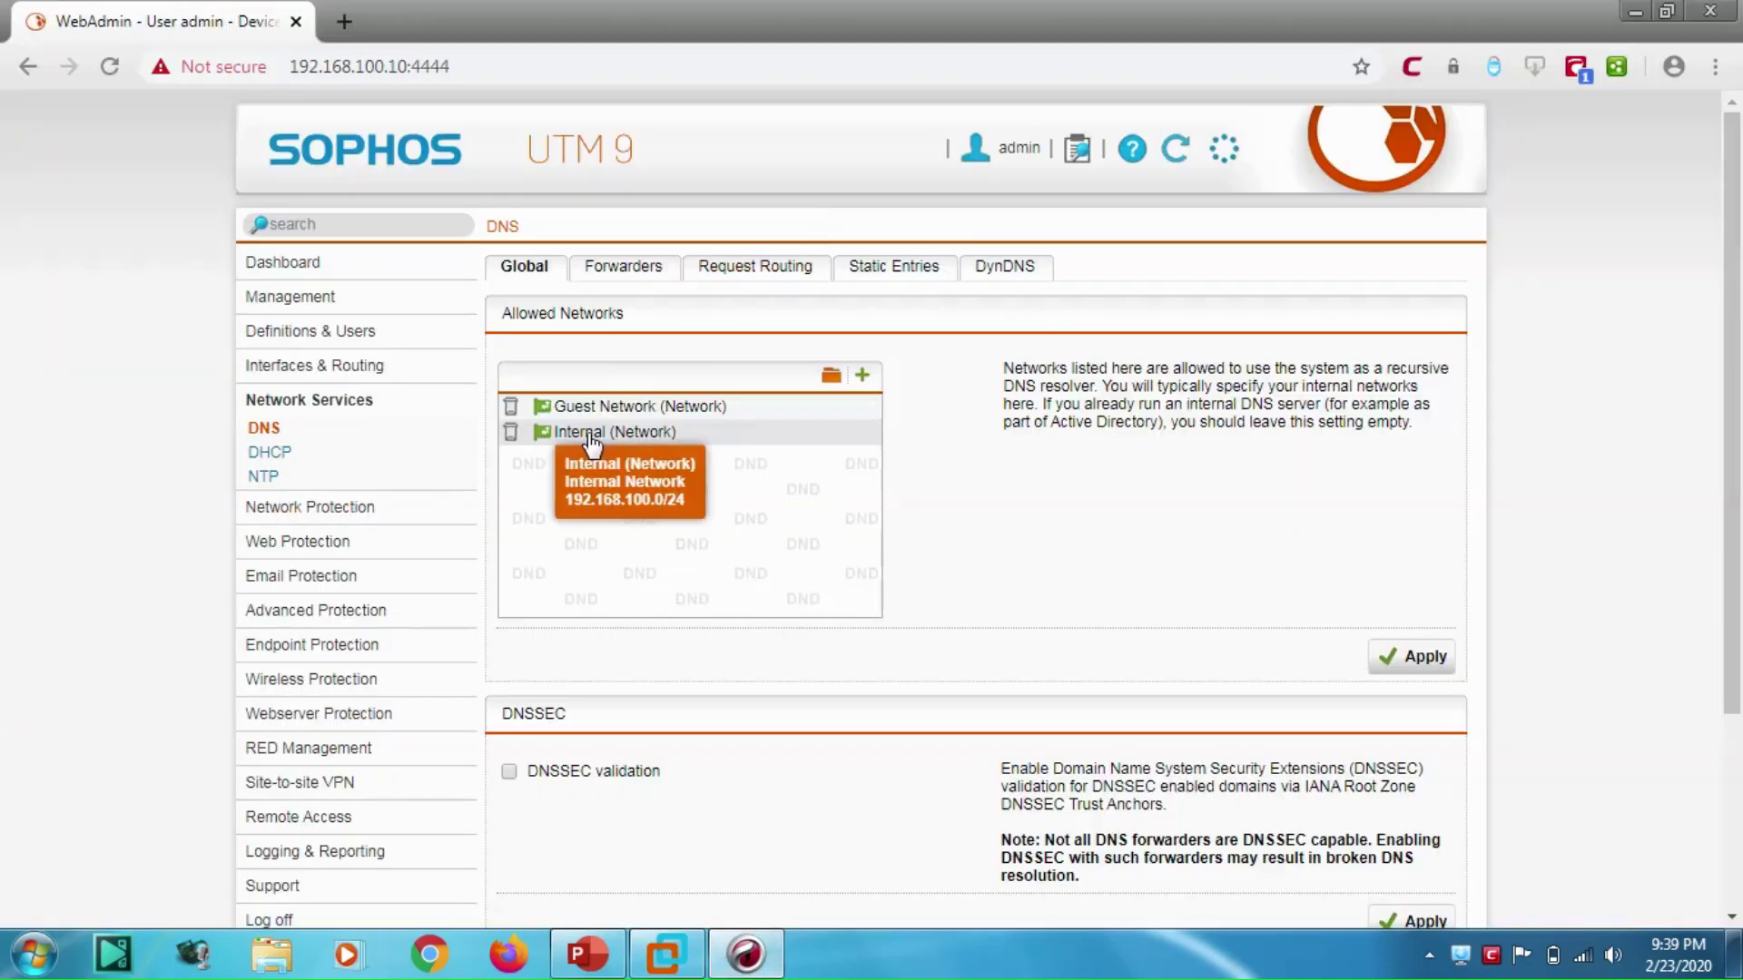
Step: Start a new firewall rule placed at position 1
left_click(306, 508)
left_click(292, 463)
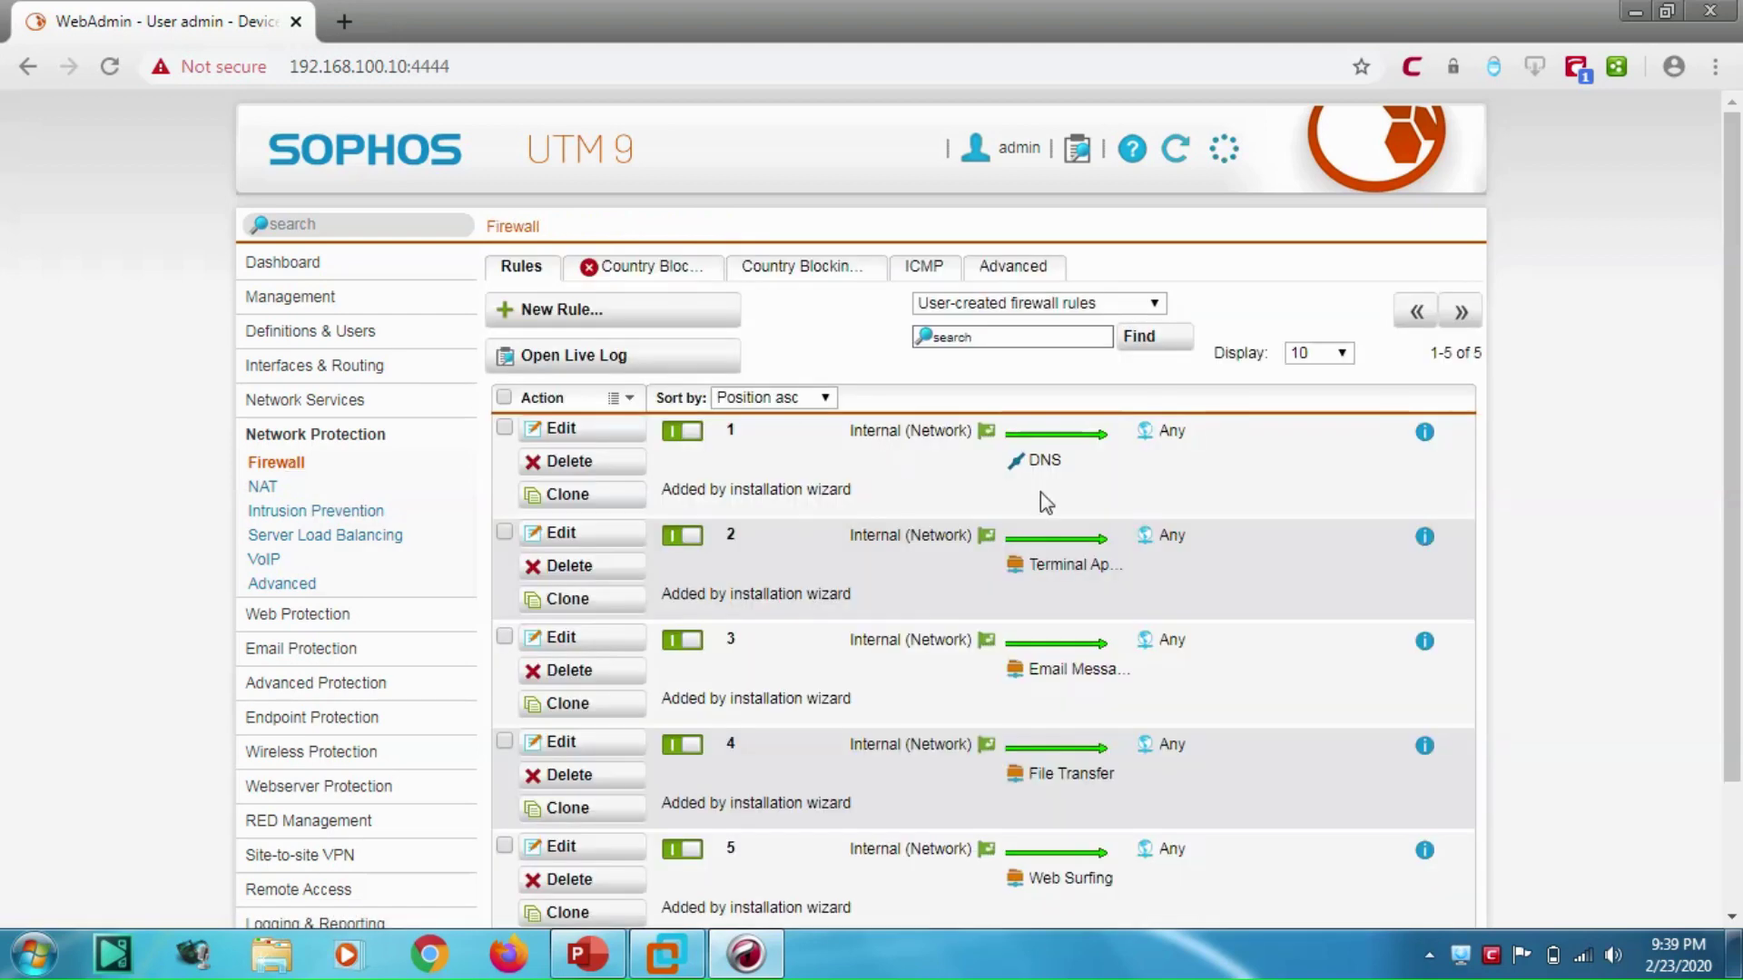
scroll(799, 576, "down", 3)
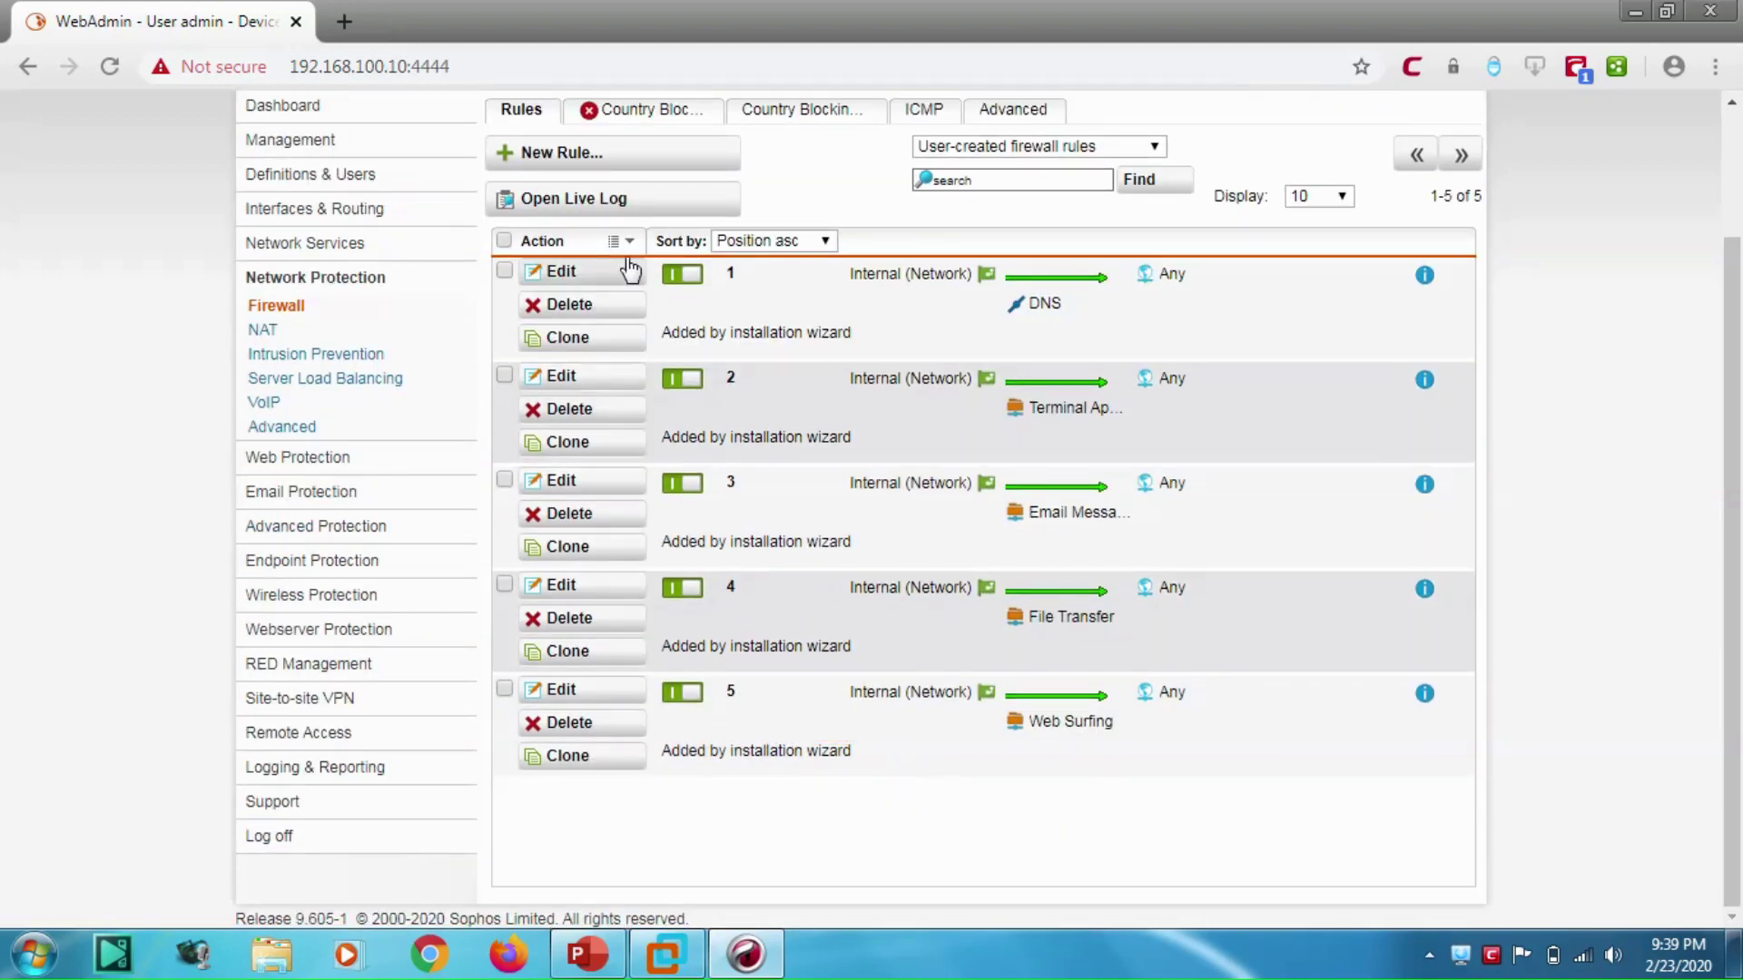
scroll(635, 272, "up", 3)
left_click(607, 325)
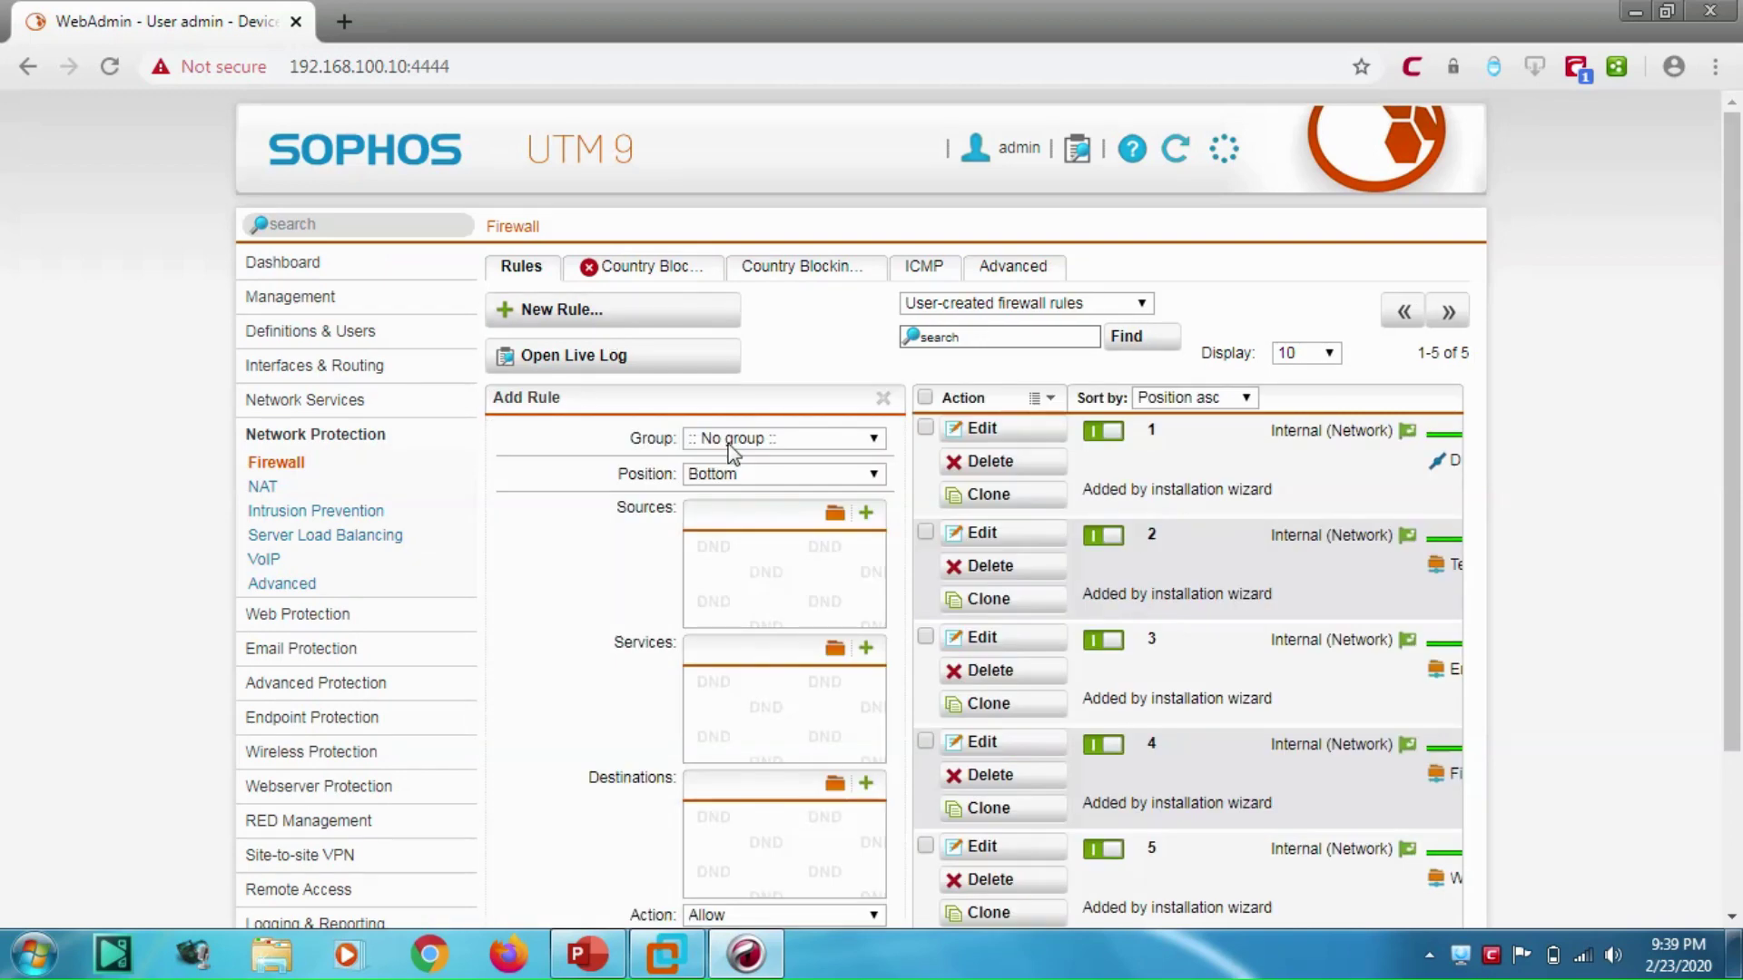
left_click(786, 470)
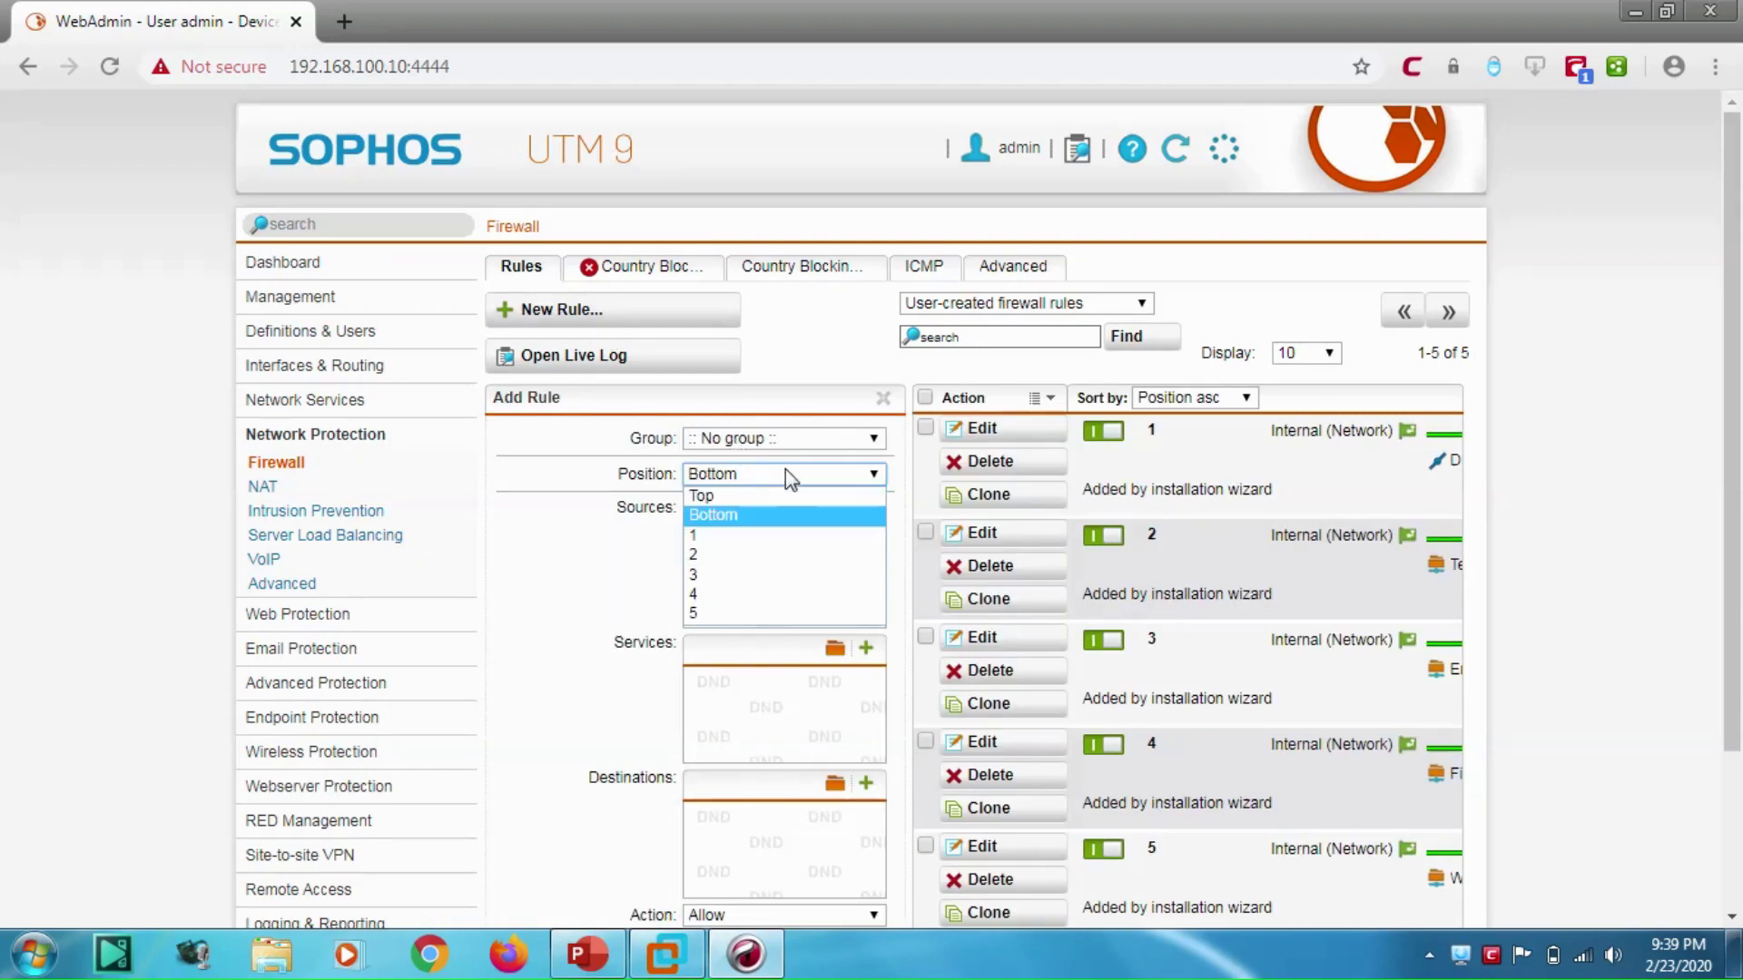
left_click(773, 528)
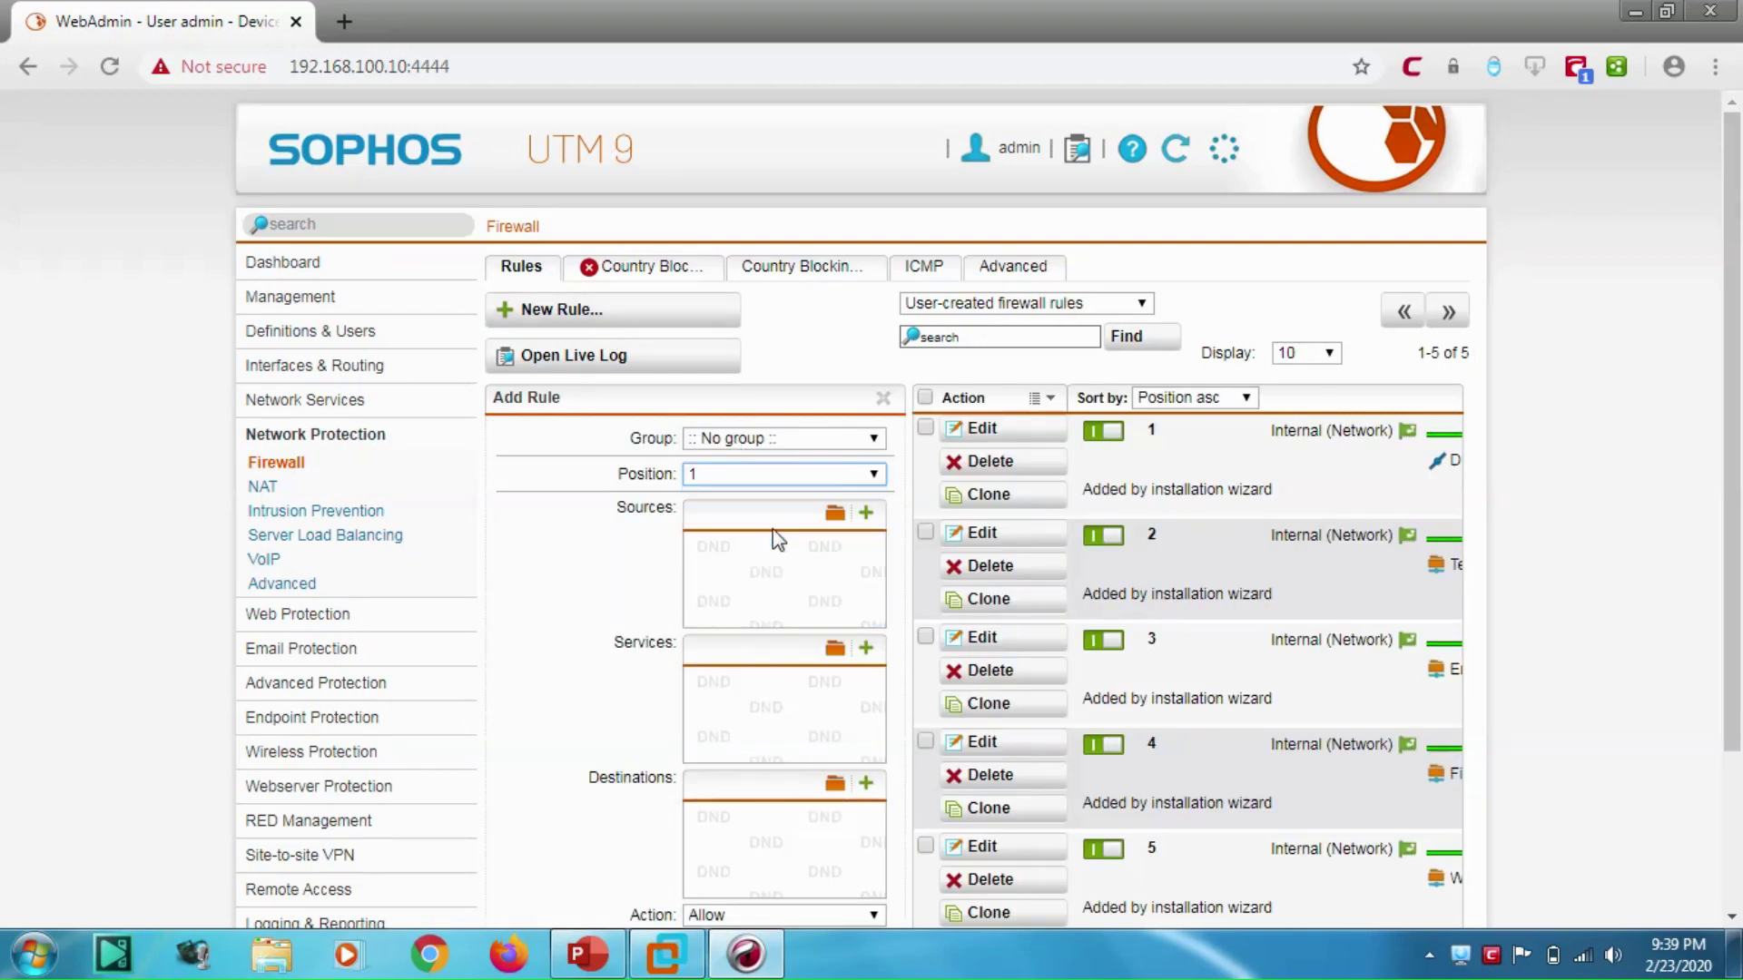
Step: Set the rule's source to Guest Network (Network) and its service to Any
left_click(834, 514)
left_click(428, 262)
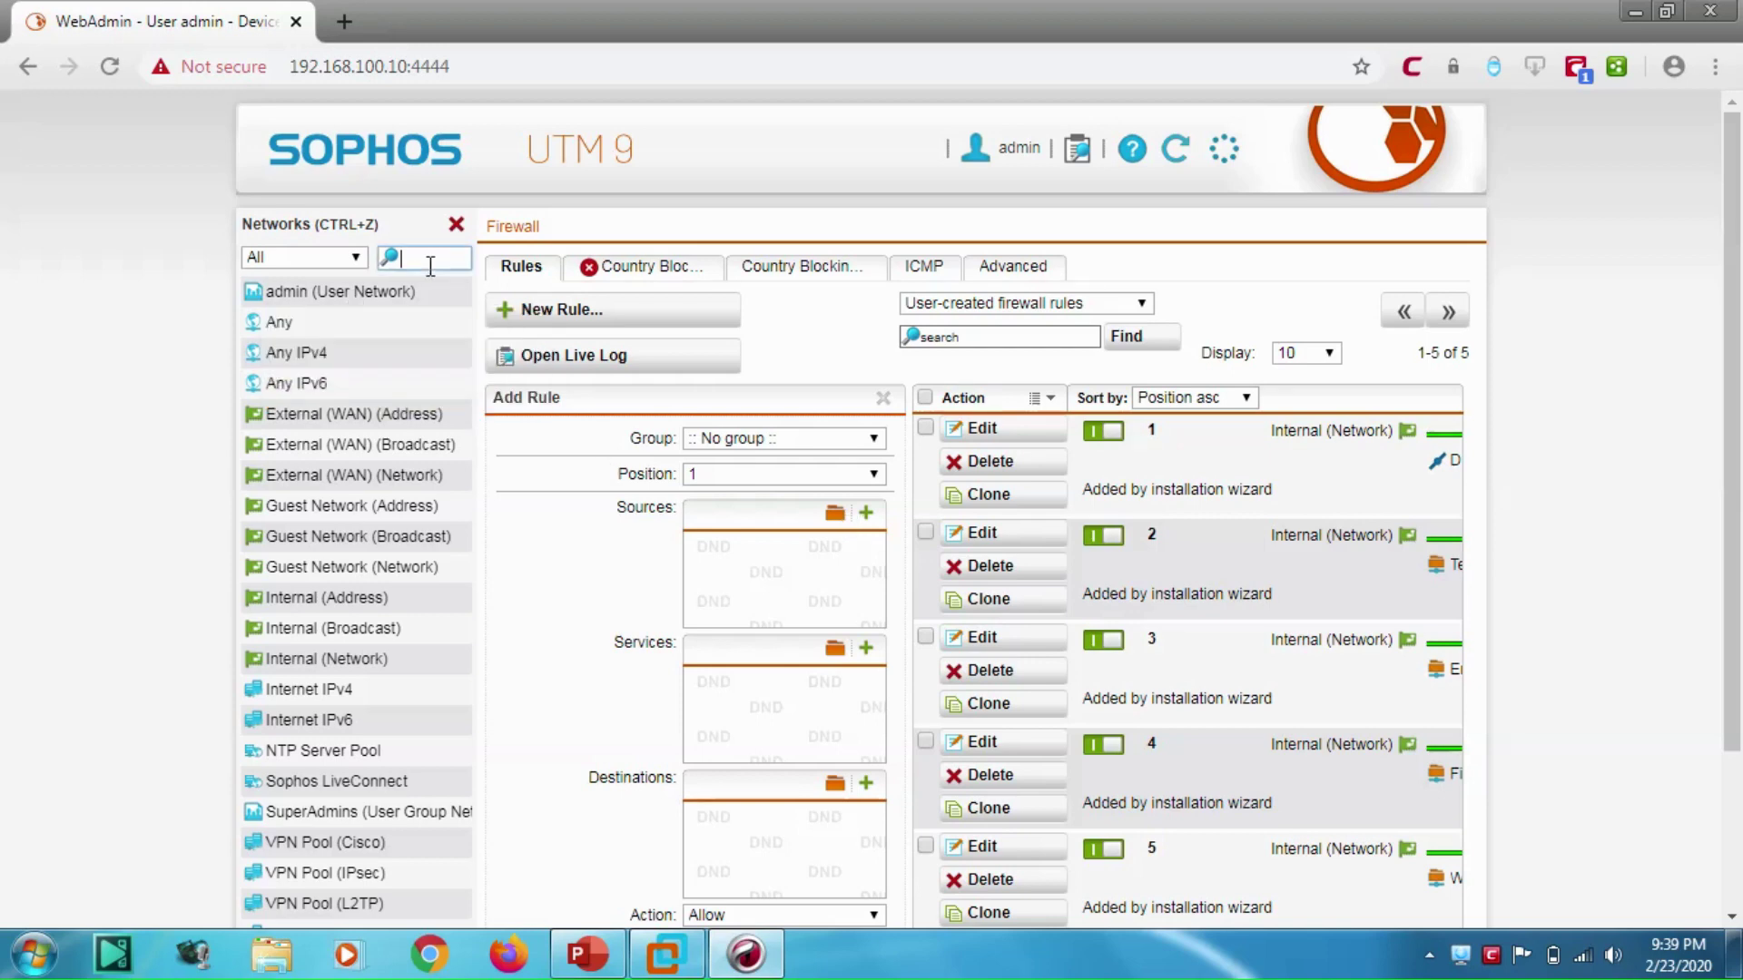
type("gues")
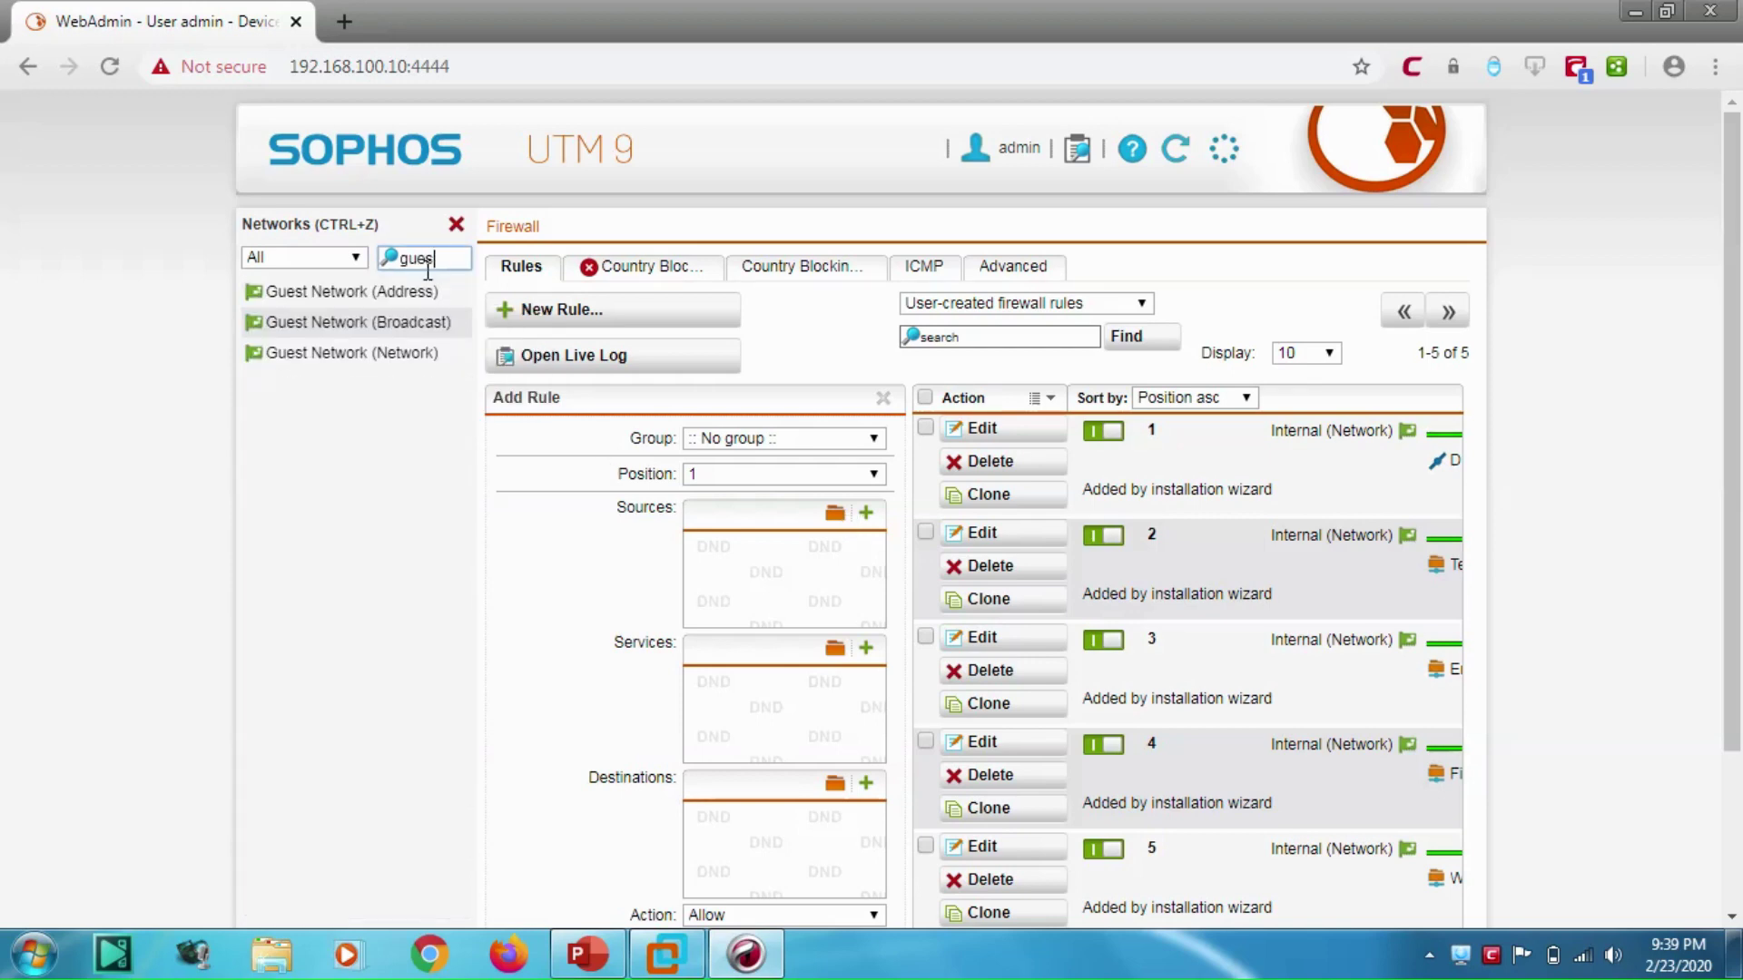
left_click_drag(354, 354, 732, 571)
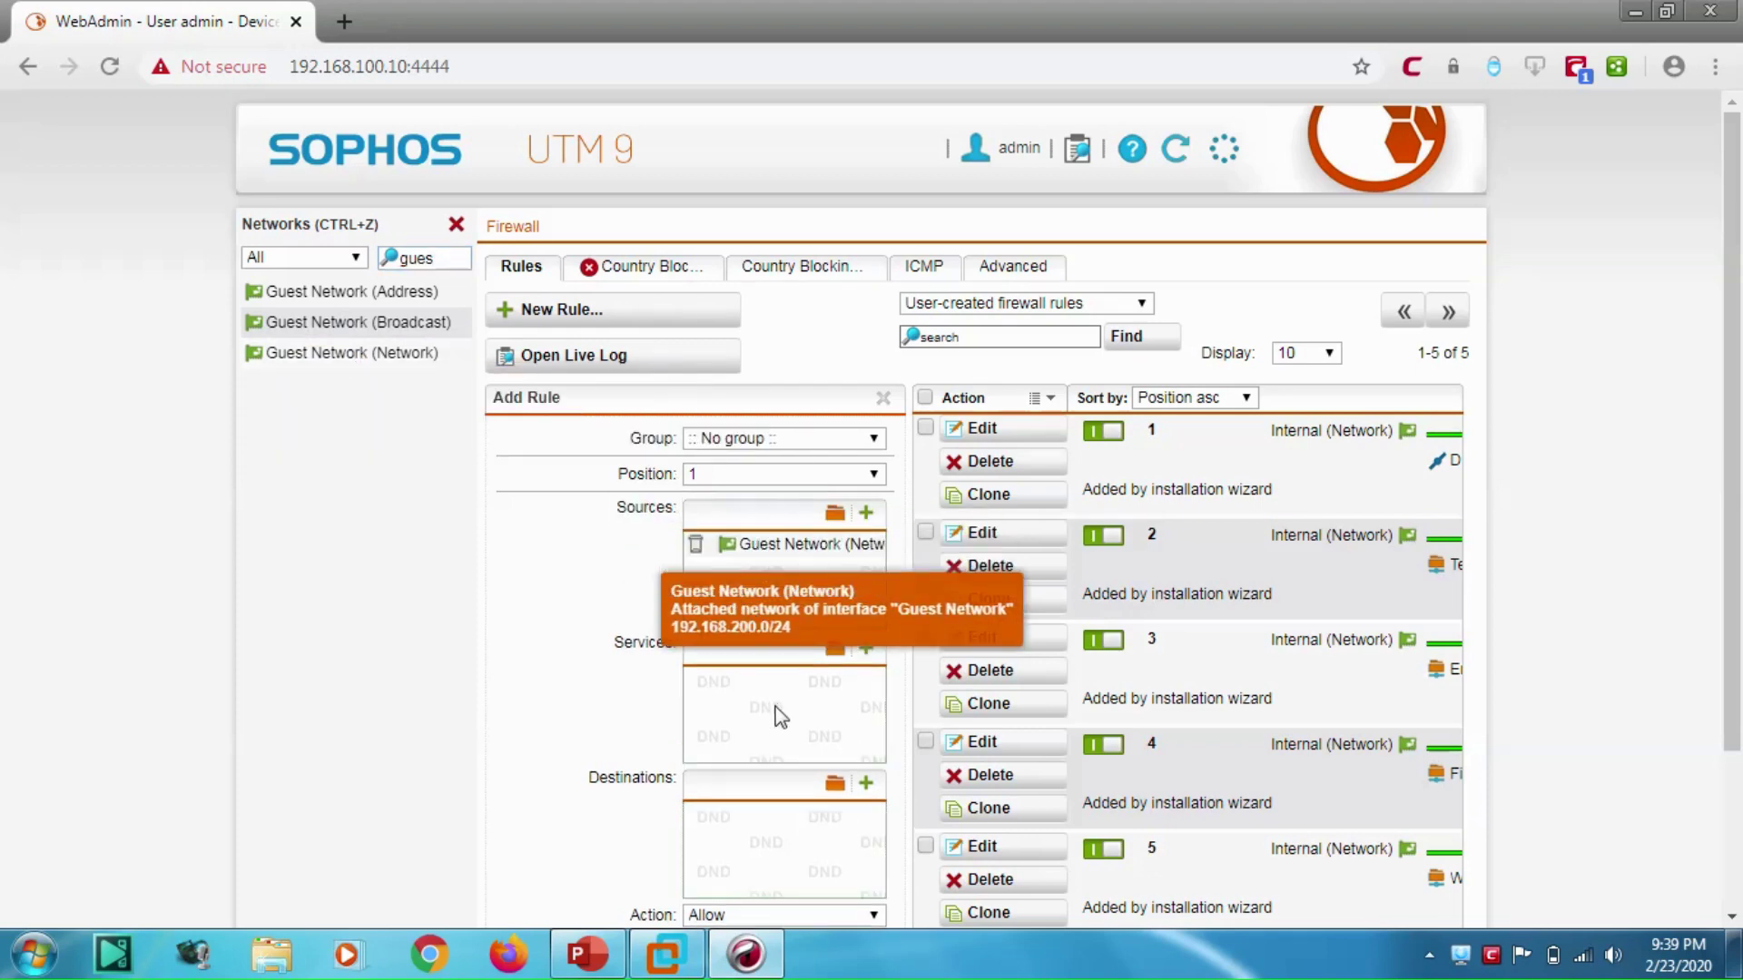
left_click(830, 667)
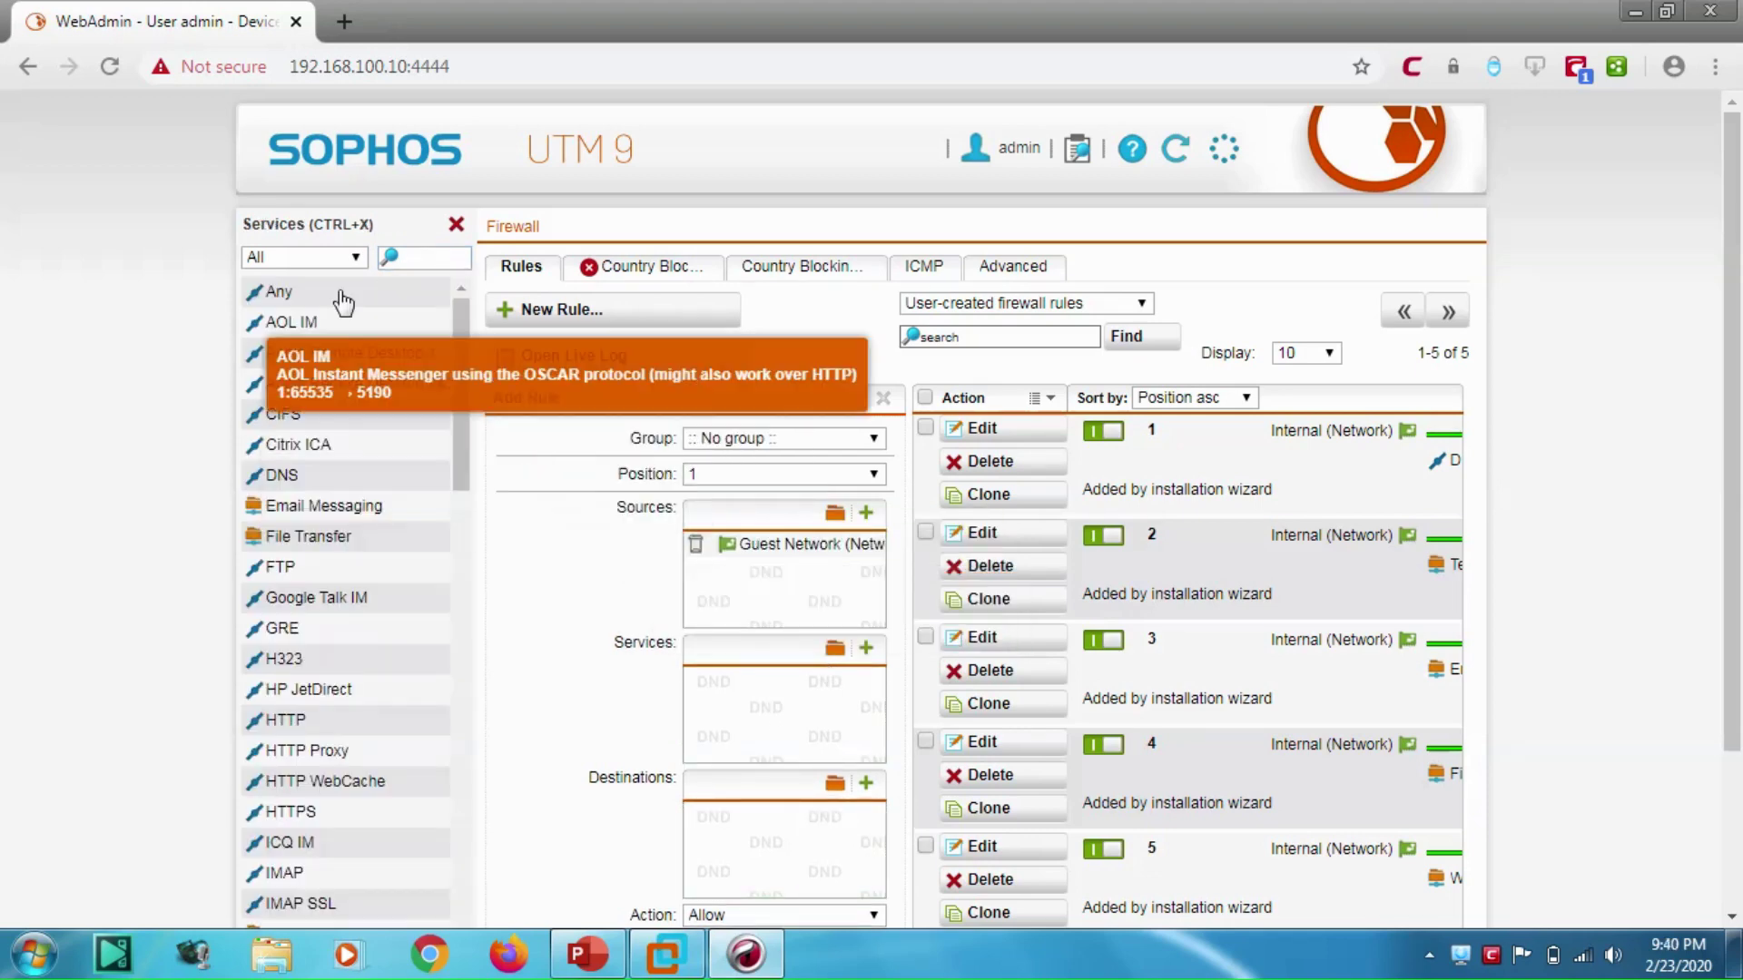
left_click_drag(329, 304, 760, 692)
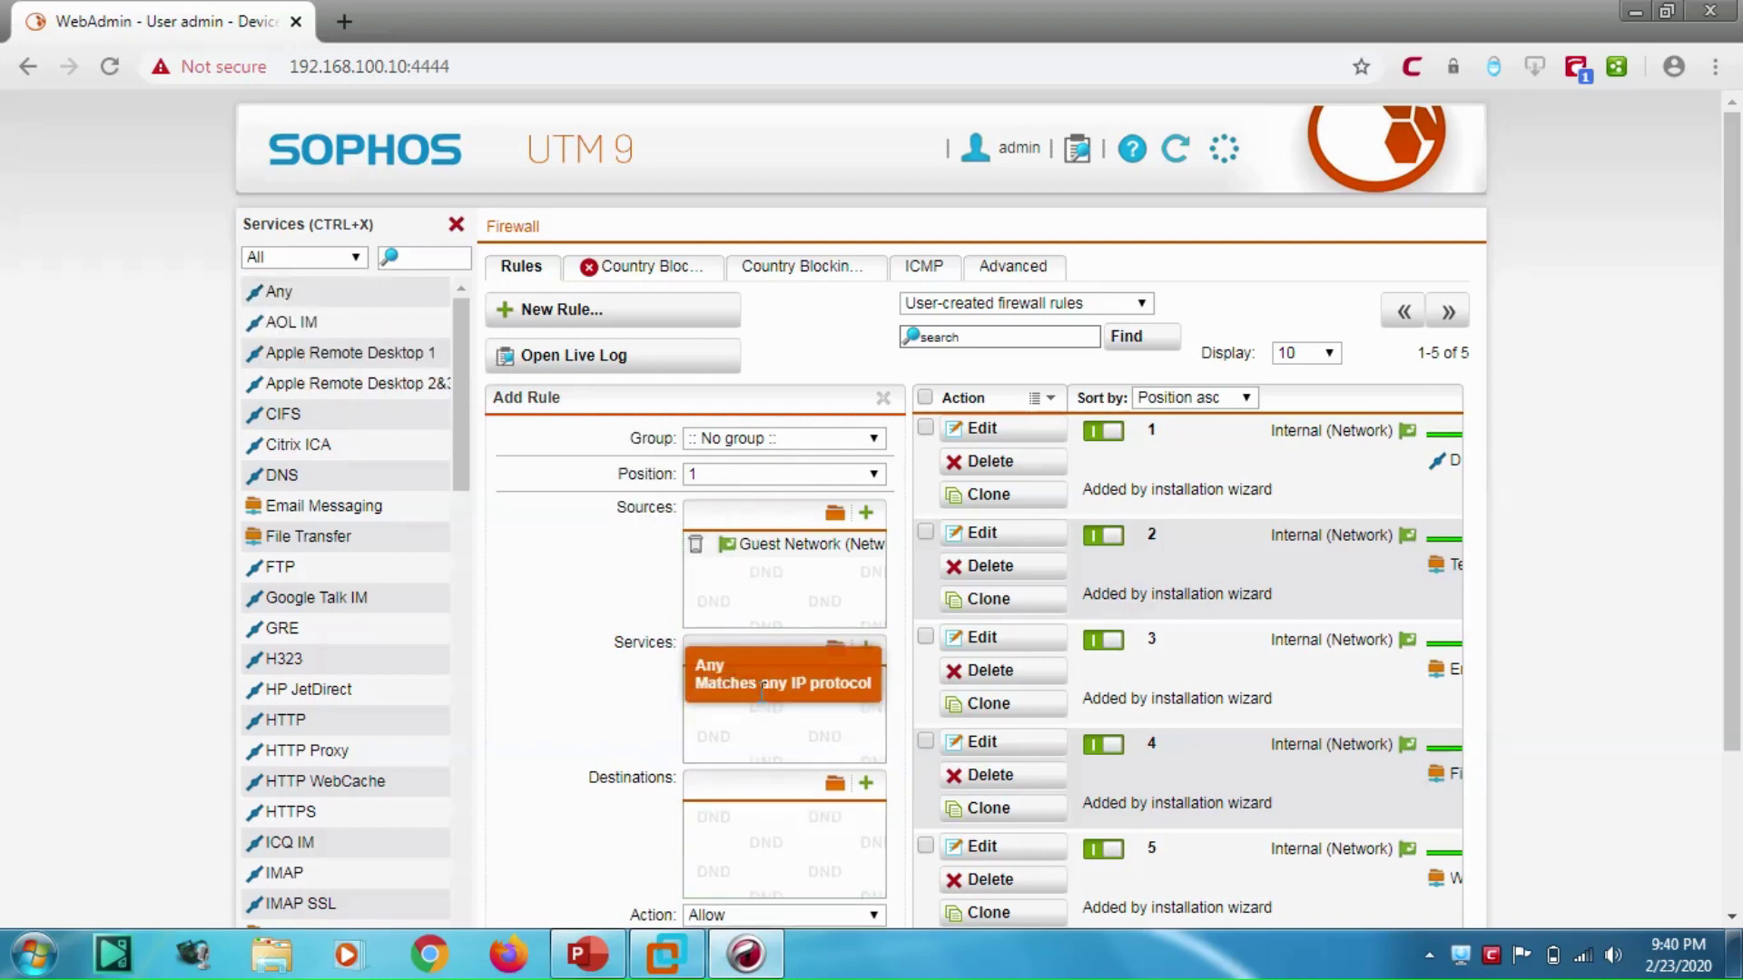
Step: Set the destination to External (WAN) (Network) and save the rule
left_click(834, 783)
left_click(433, 261)
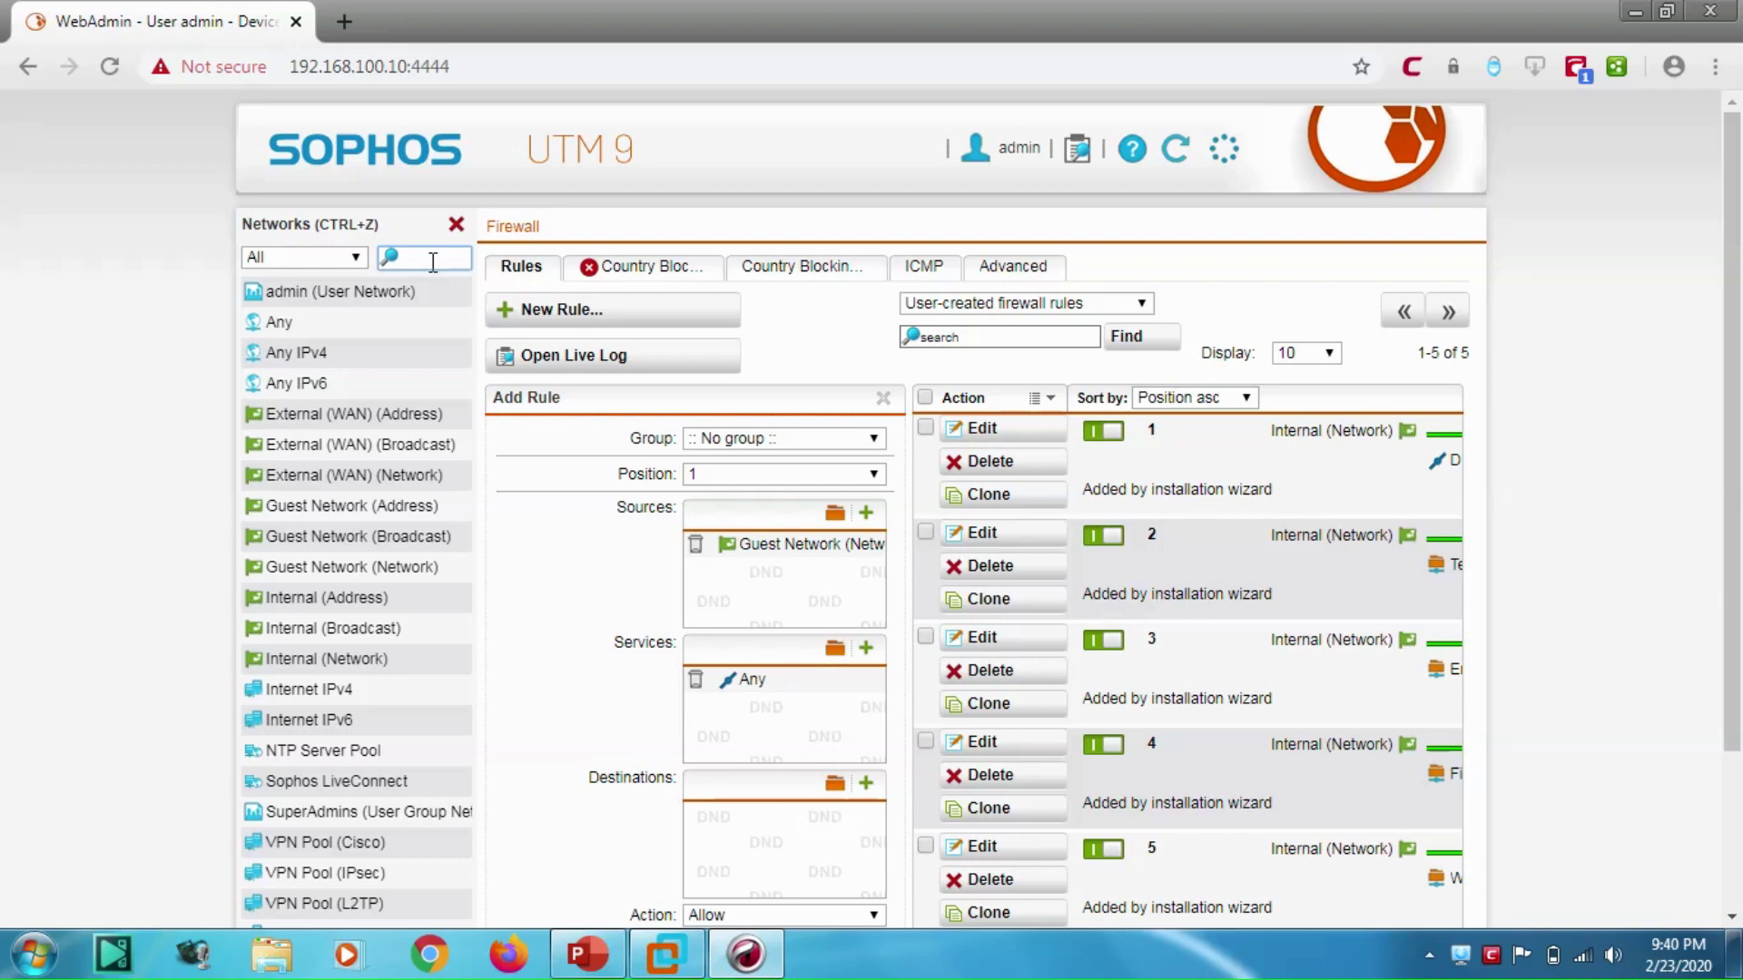
type("inter")
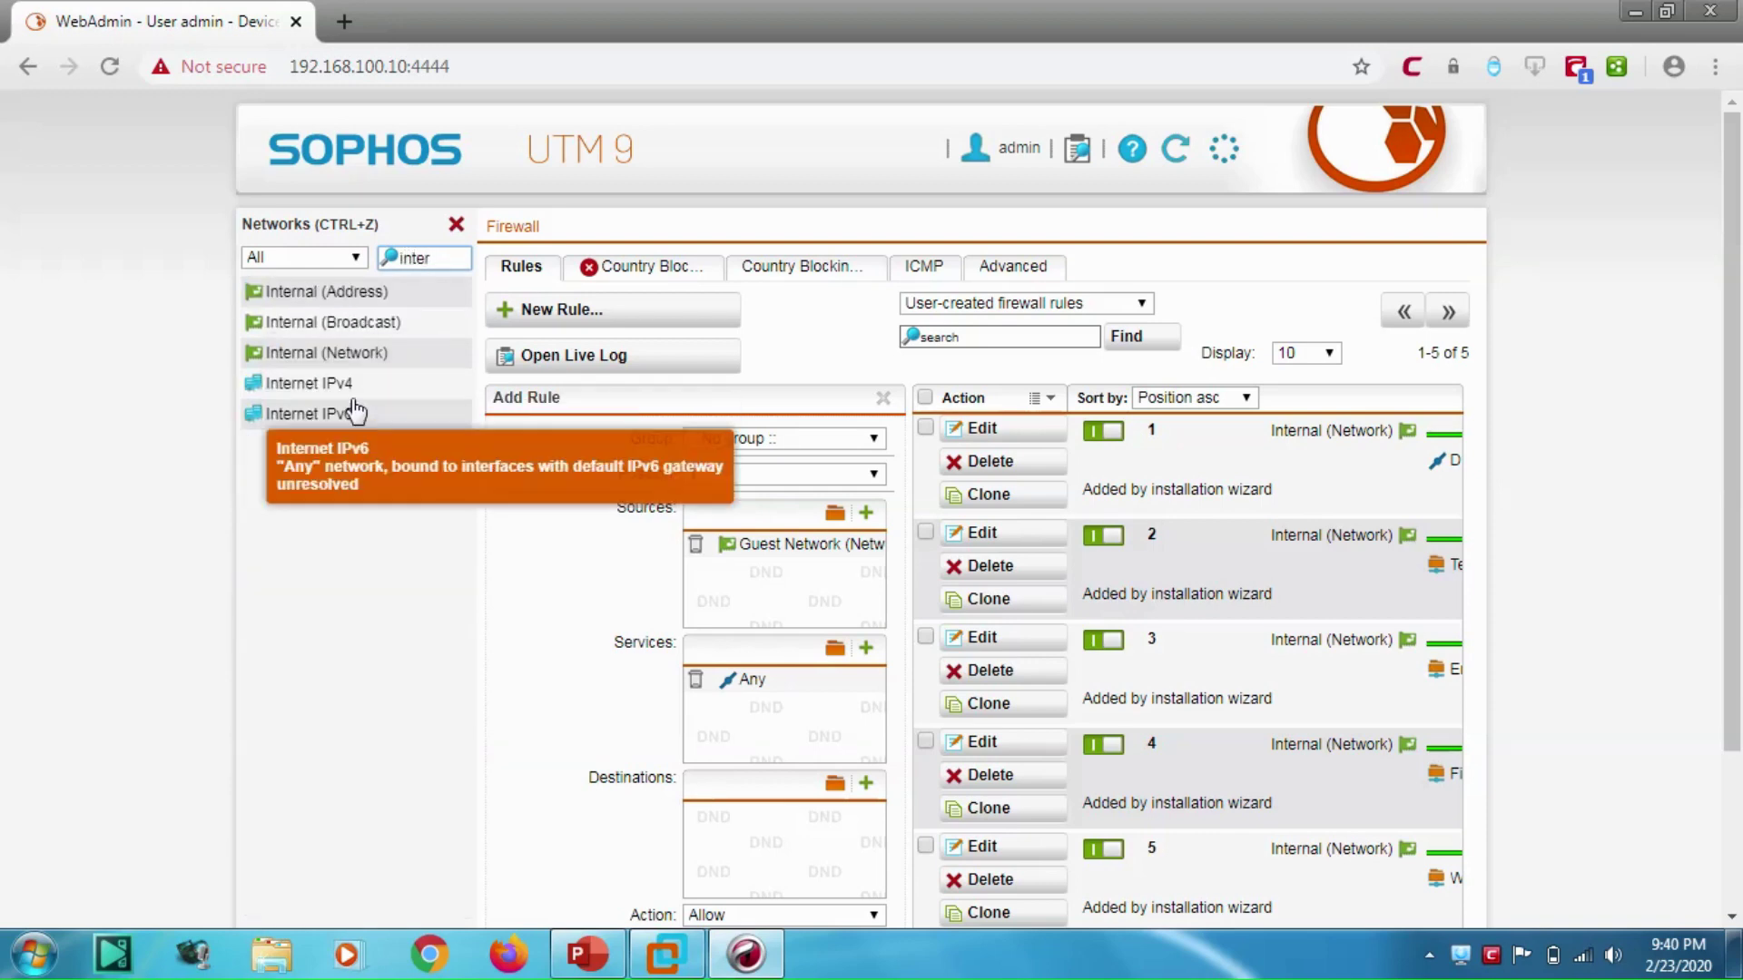
left_click_drag(444, 260, 352, 272)
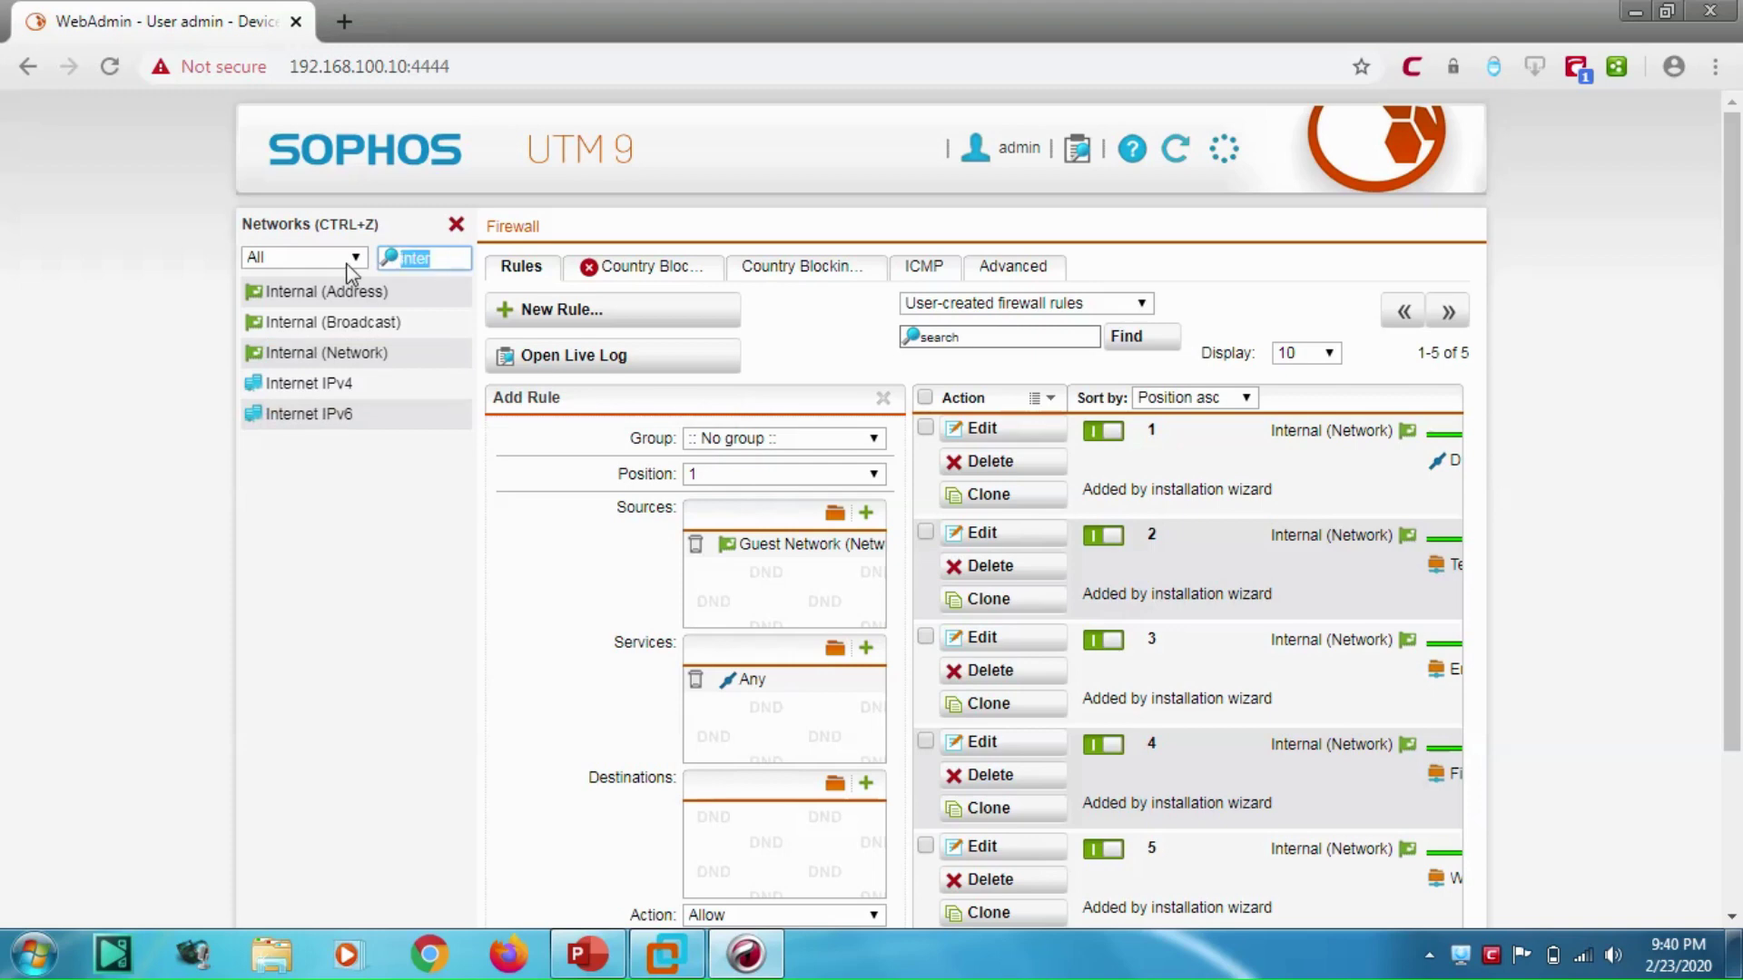
type("exter")
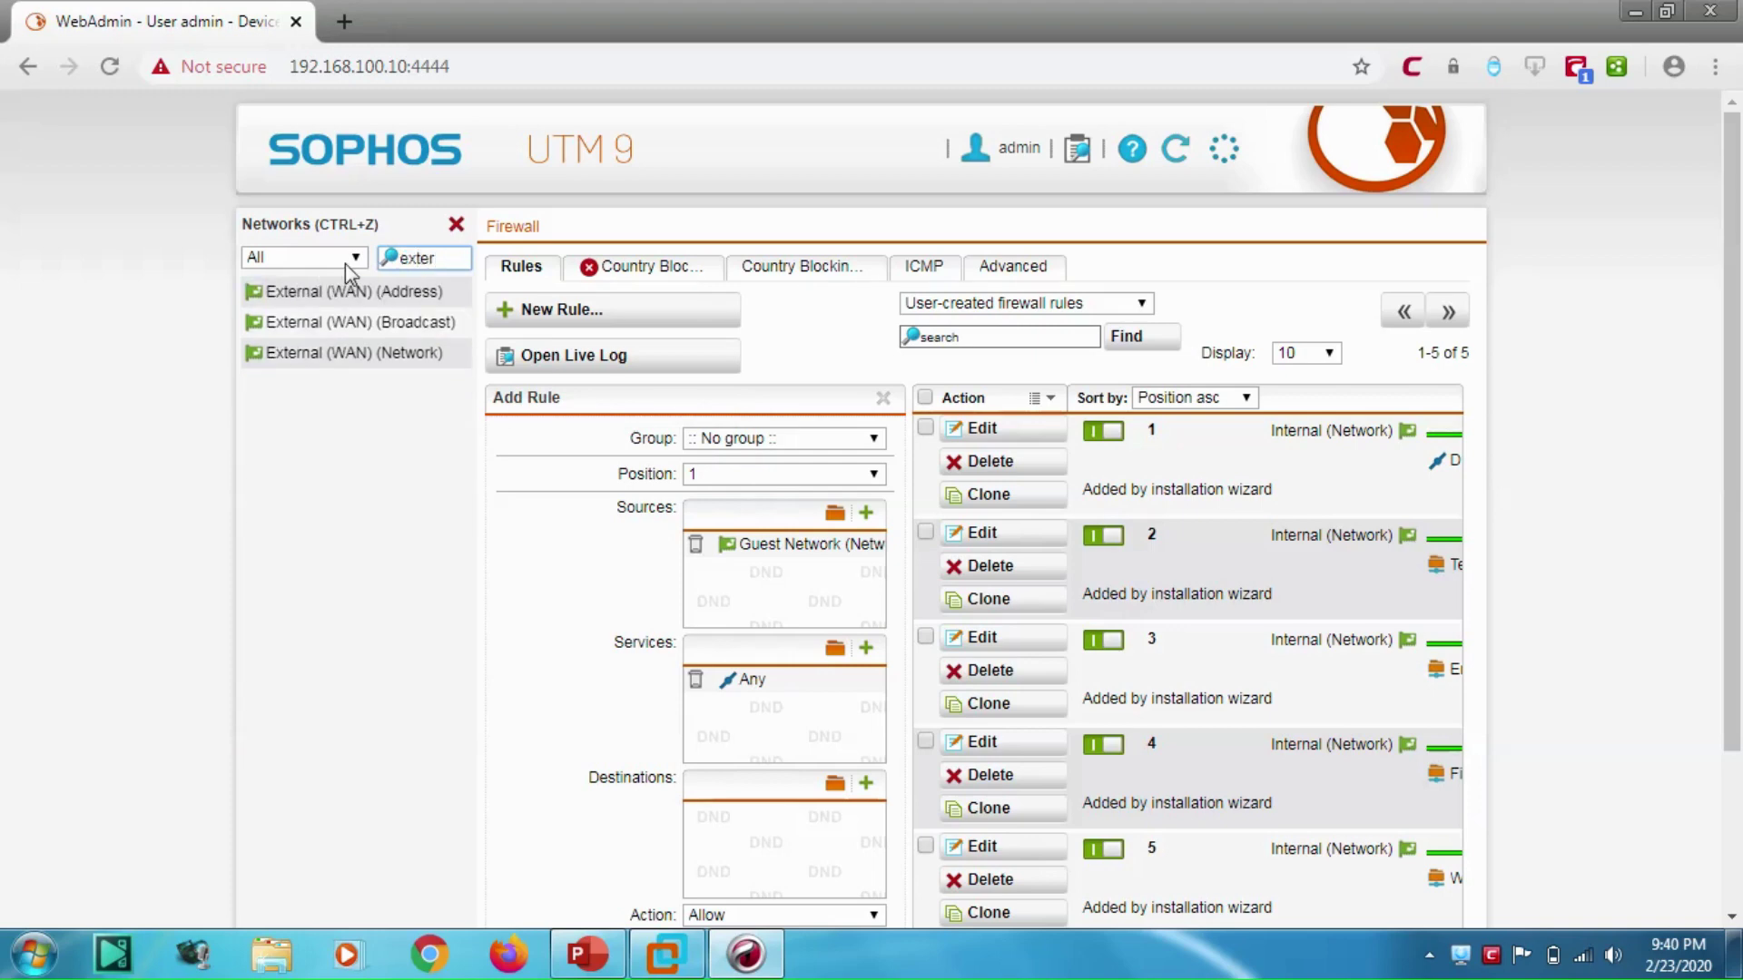
left_click_drag(391, 354, 730, 767)
scroll(716, 657, "down", 3)
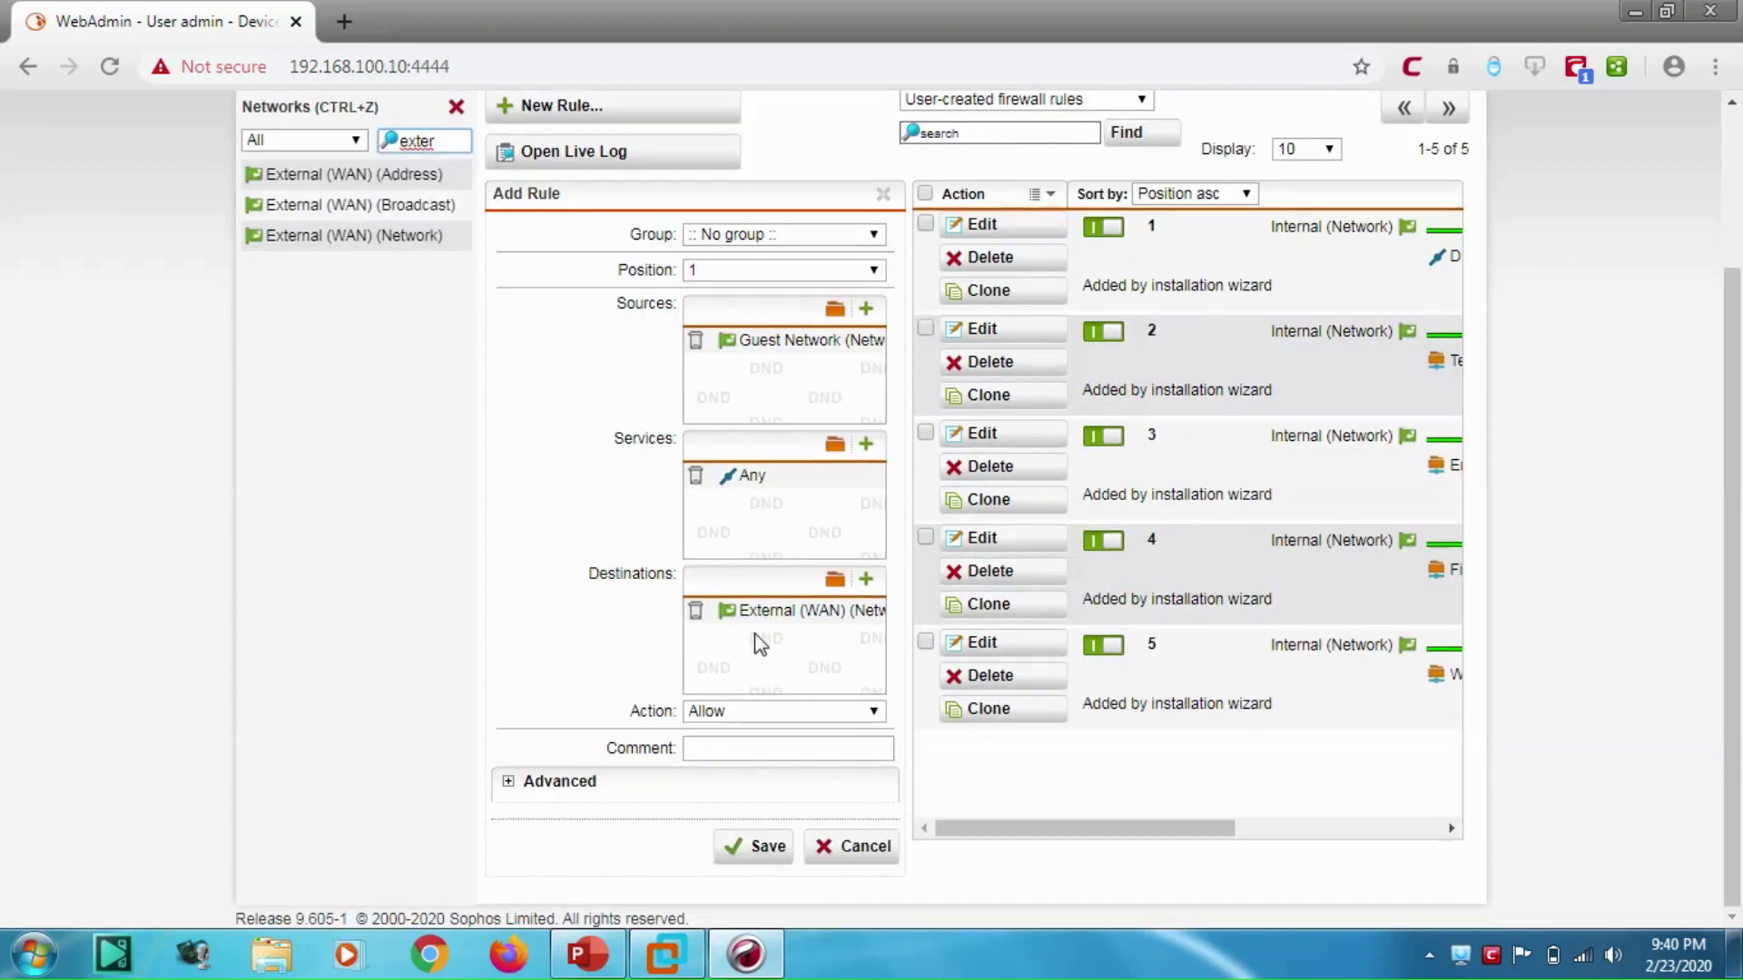
left_click(767, 846)
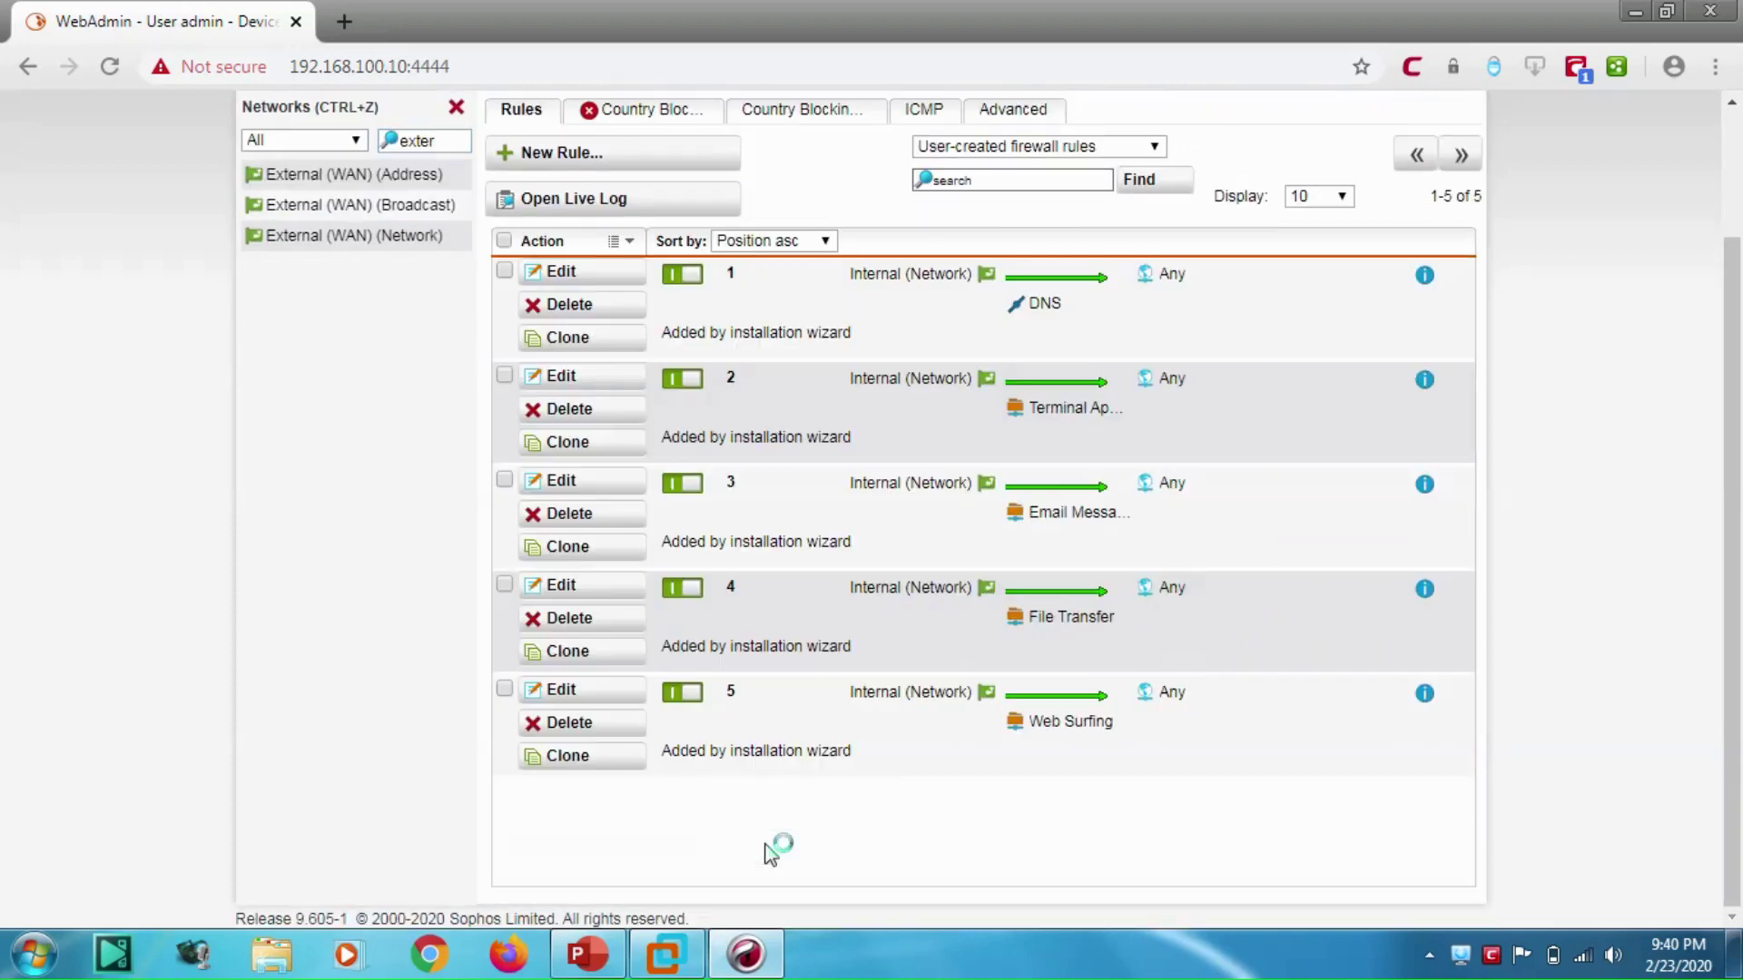
scroll(766, 498, "up", 3)
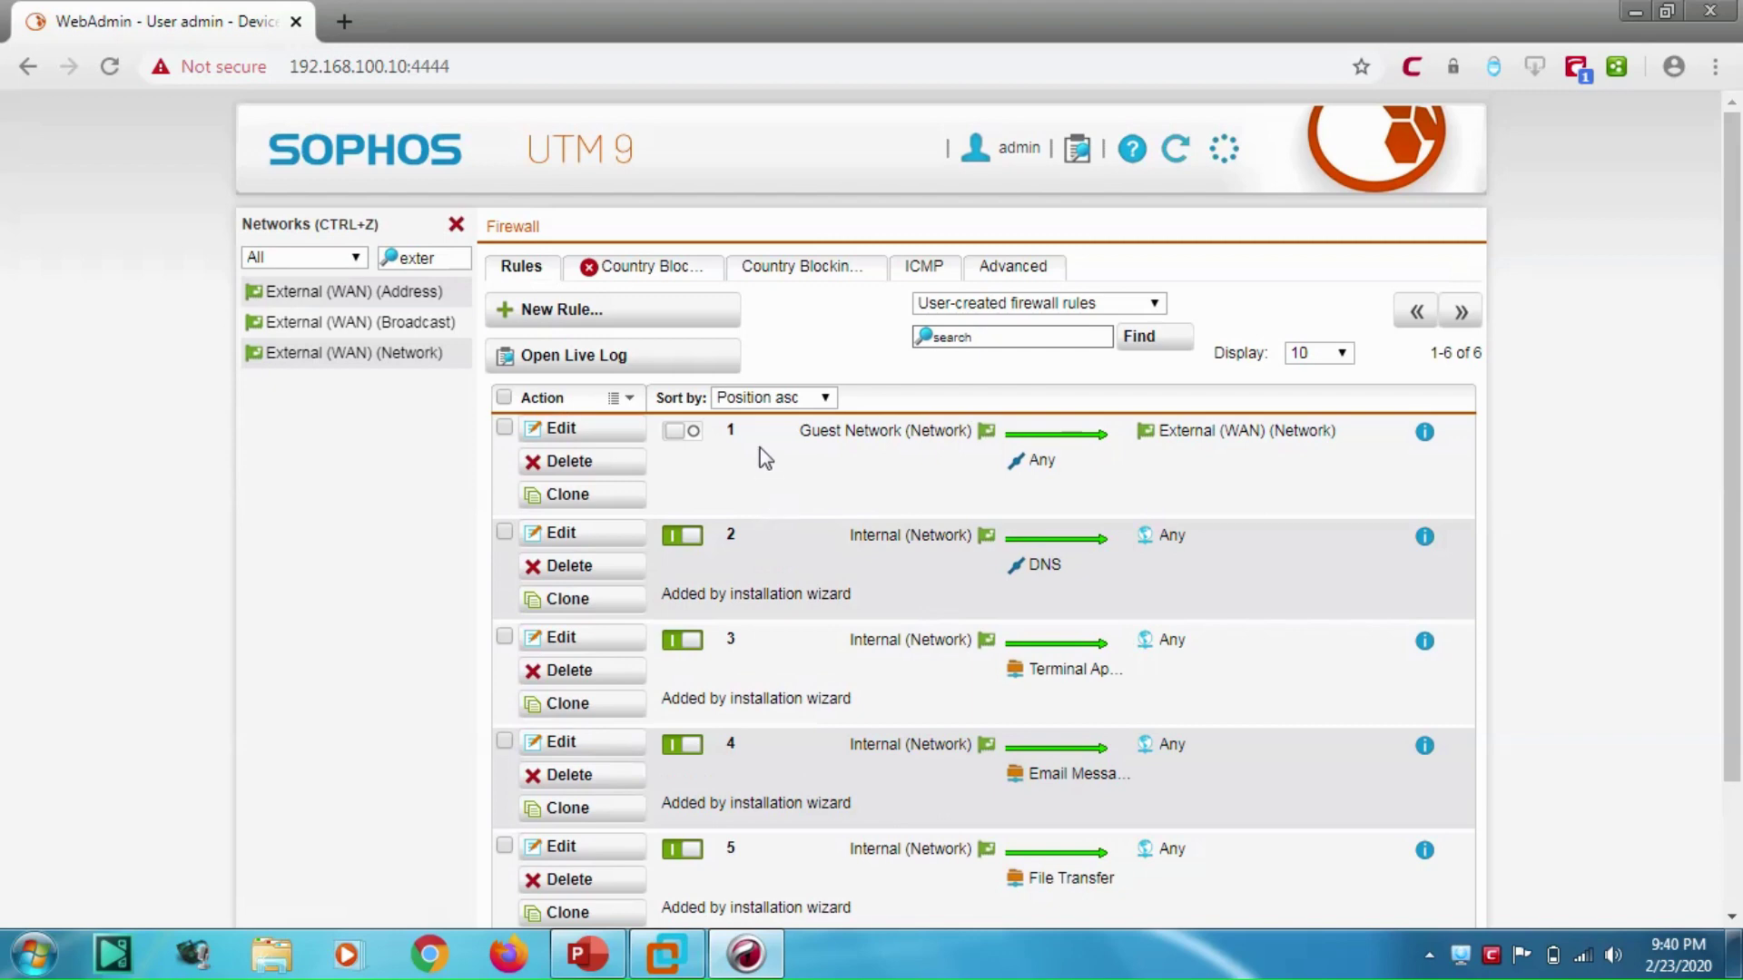
Step: Enable rule 1 and replace its External (WAN) (Network) destination with Any, then save
left_click(688, 432)
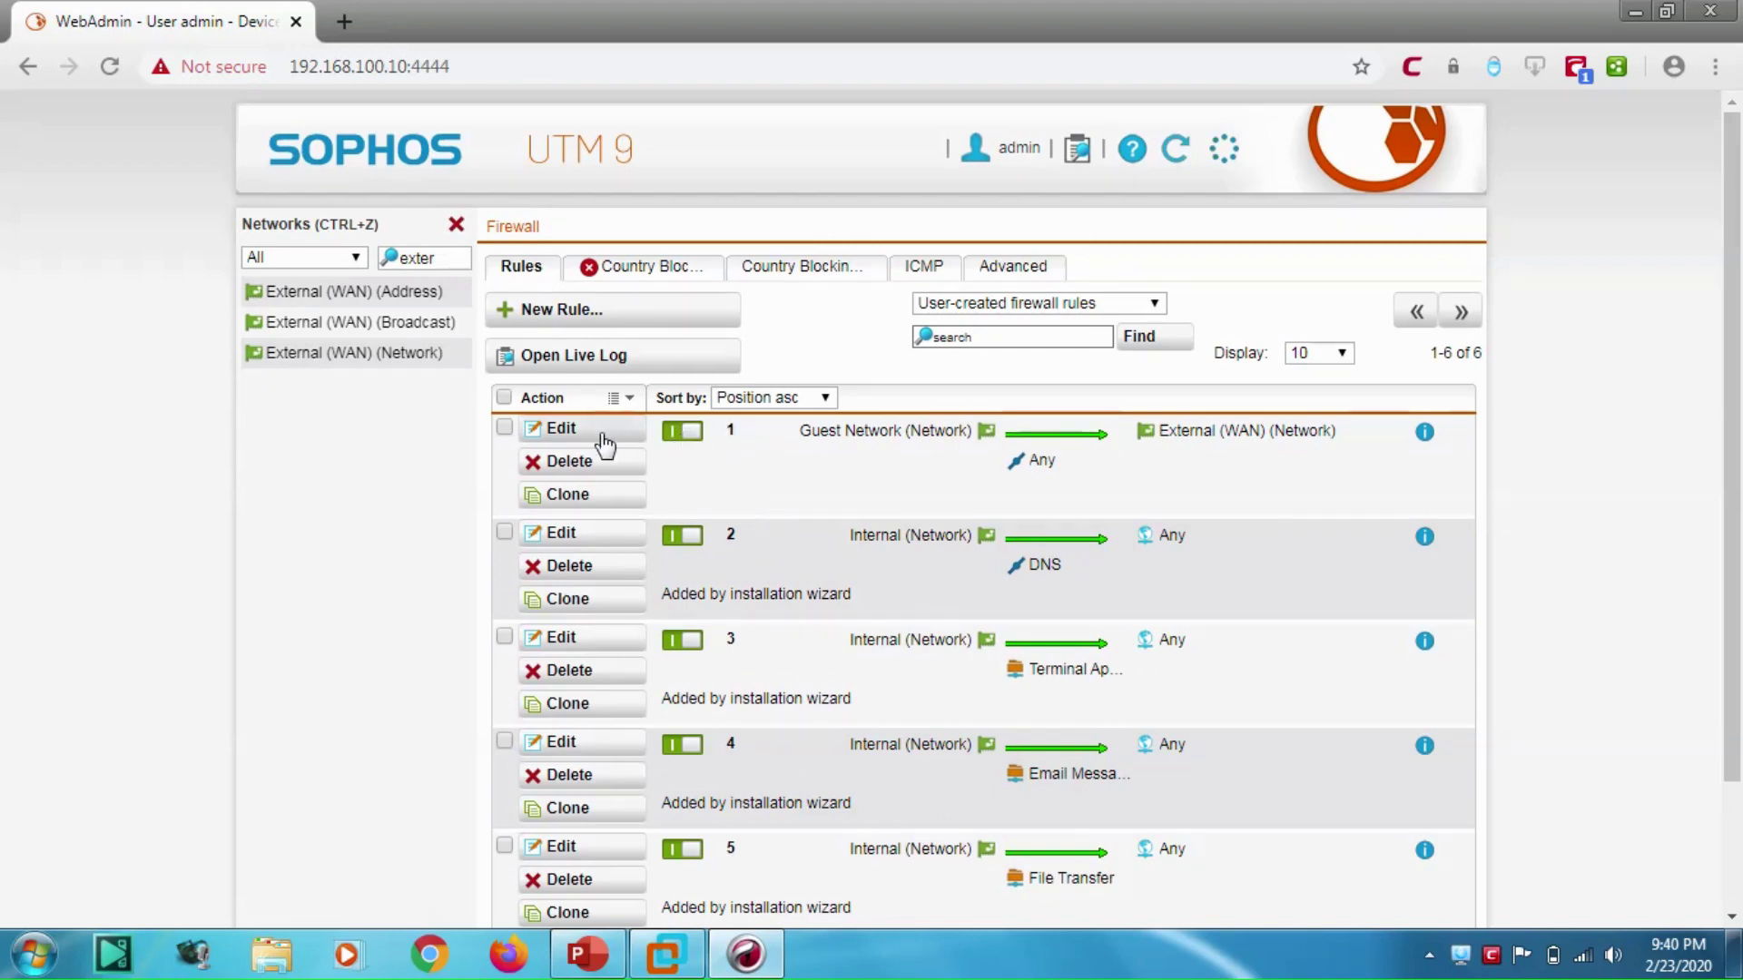
left_click(601, 433)
scroll(726, 636, "down", 3)
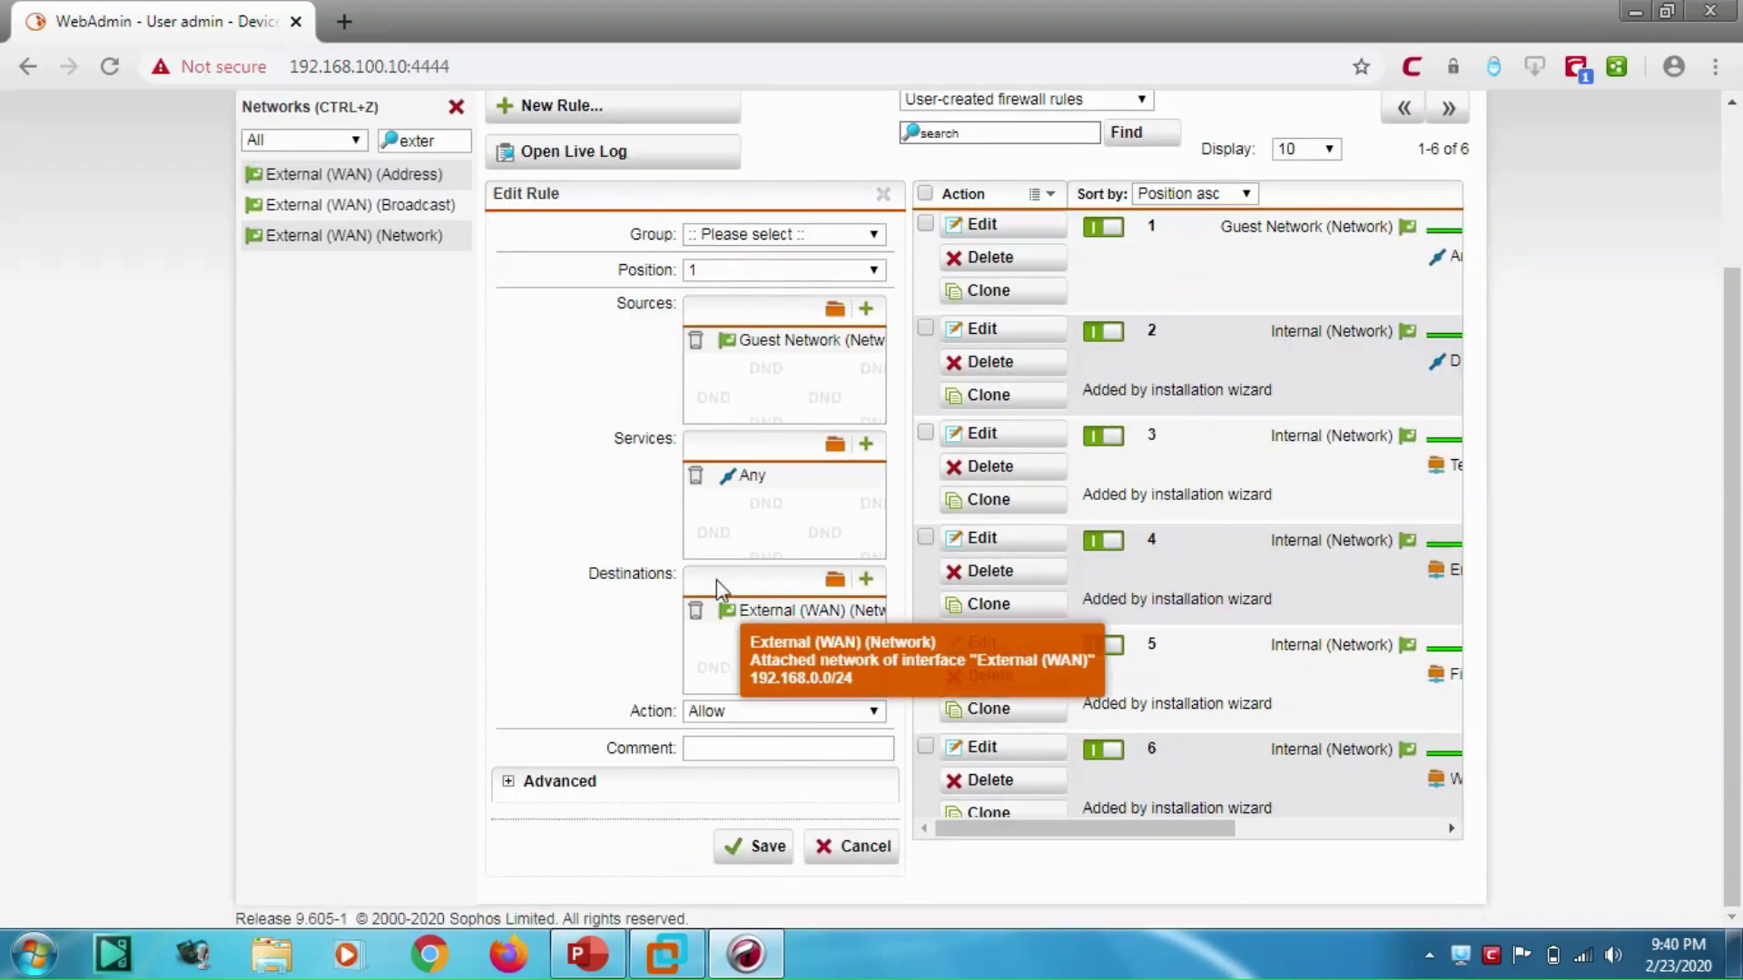
left_click(696, 614)
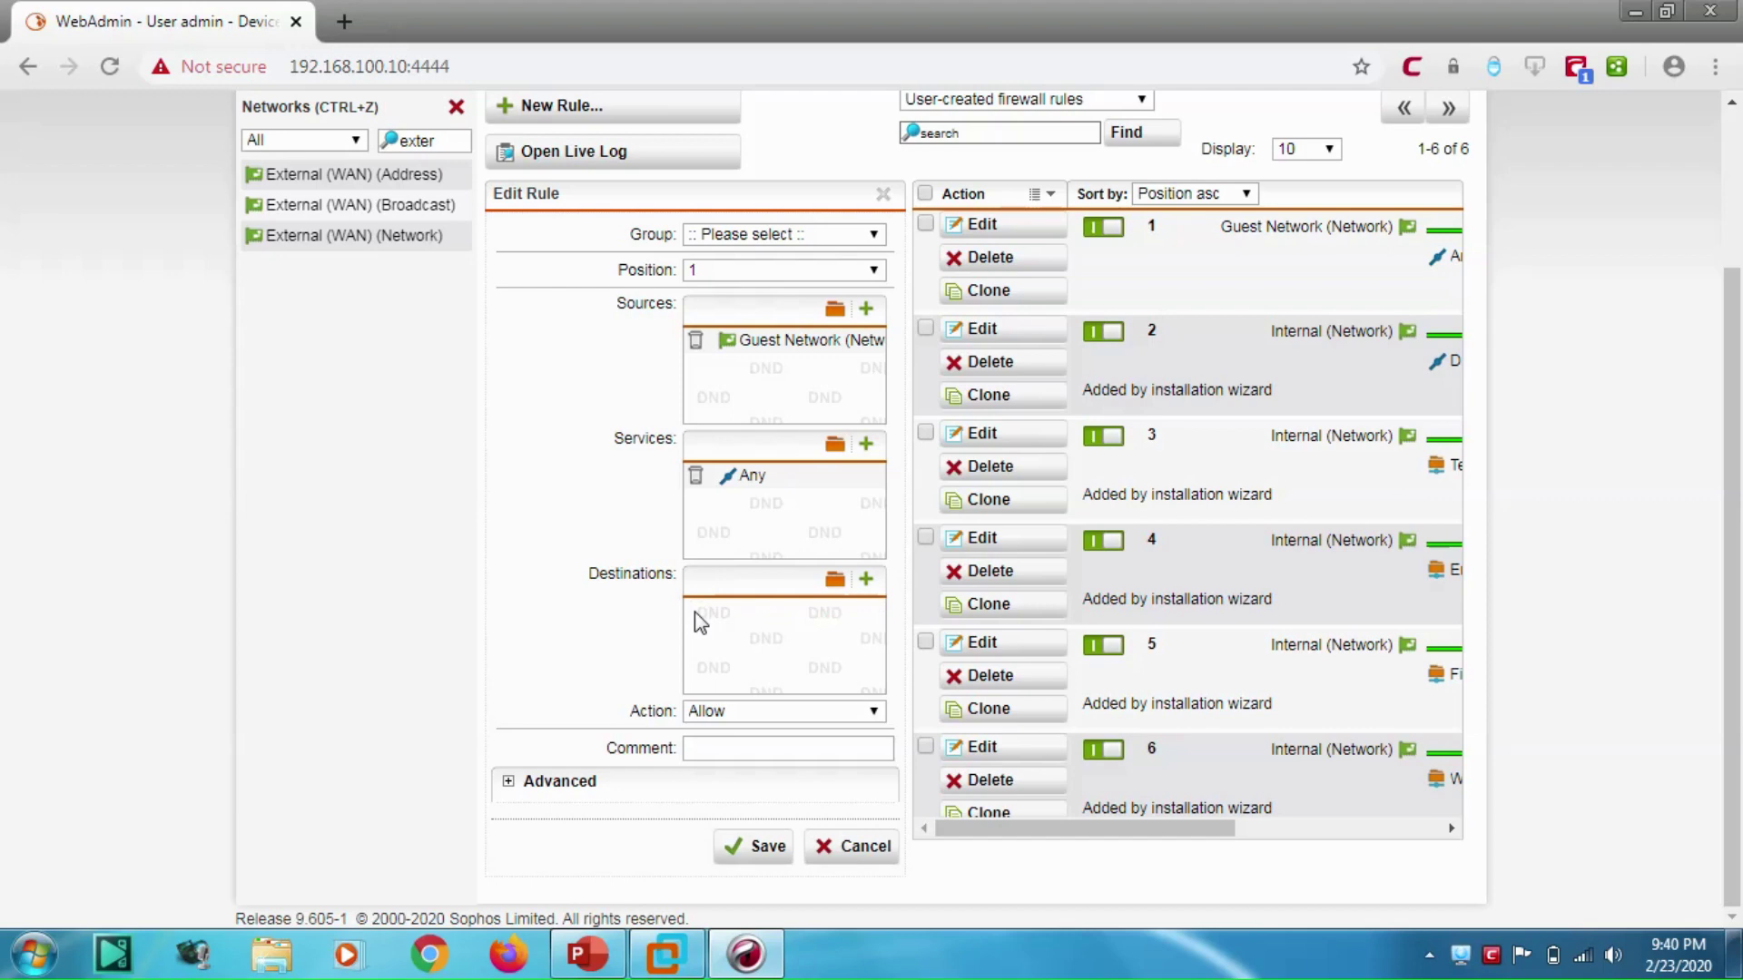
left_click(832, 579)
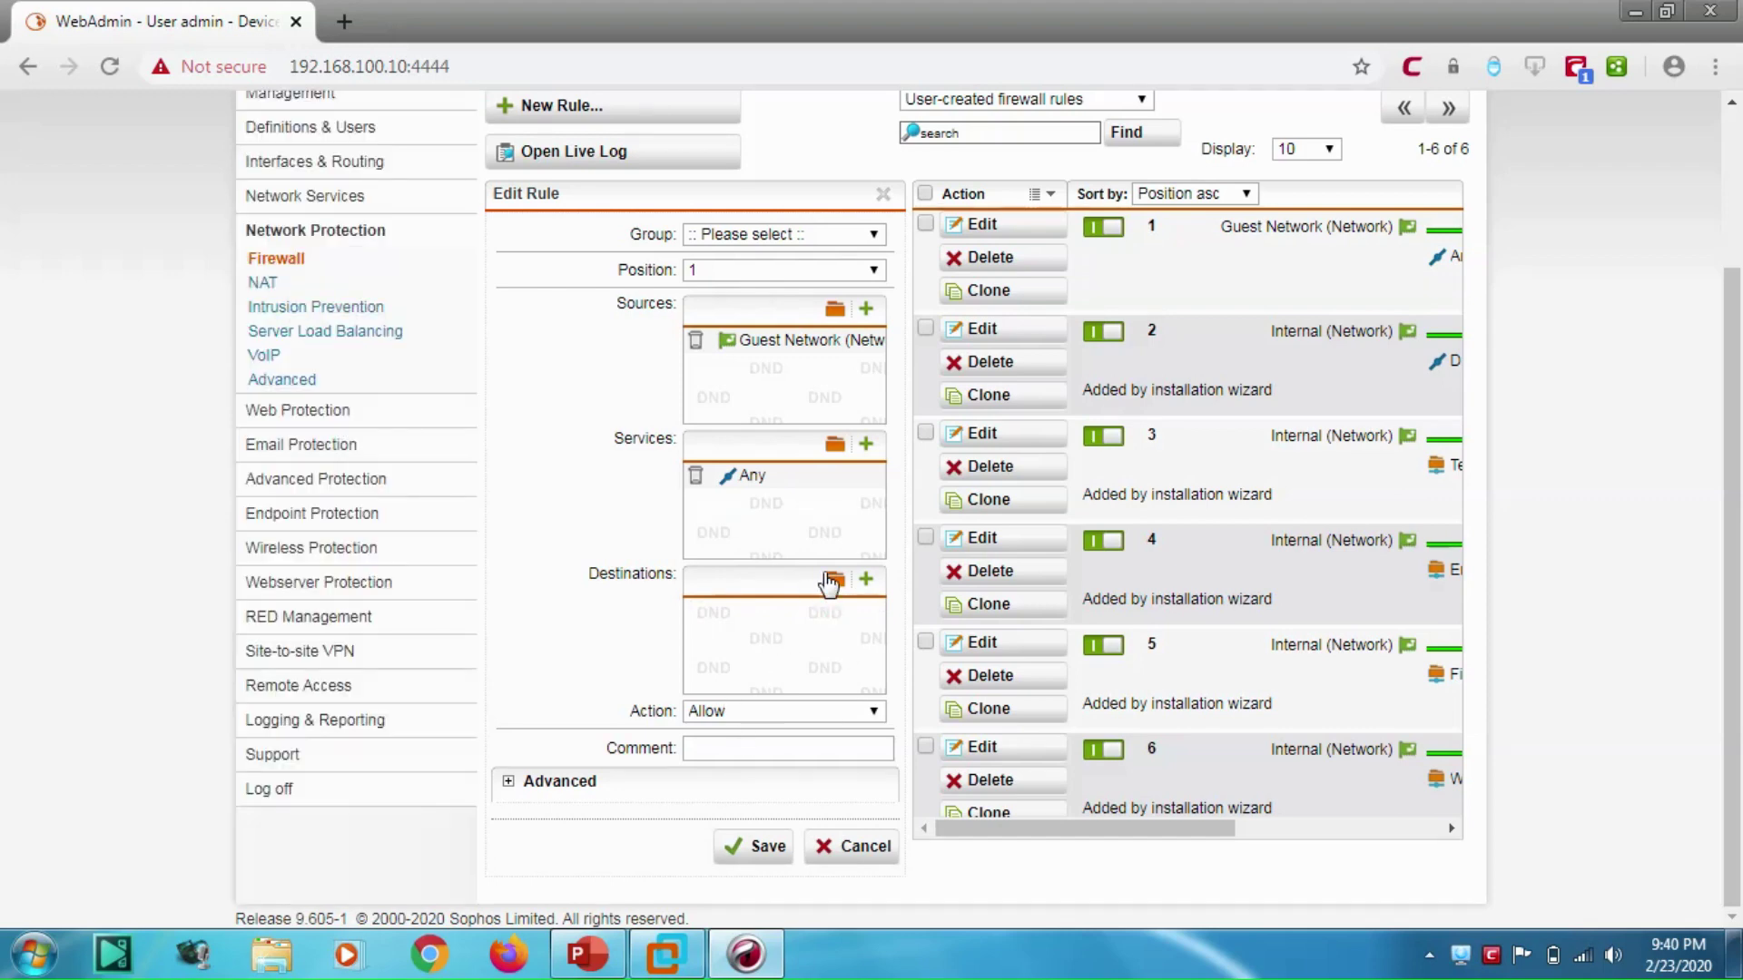
left_click(833, 579)
left_click_drag(304, 227, 765, 637)
left_click(788, 848)
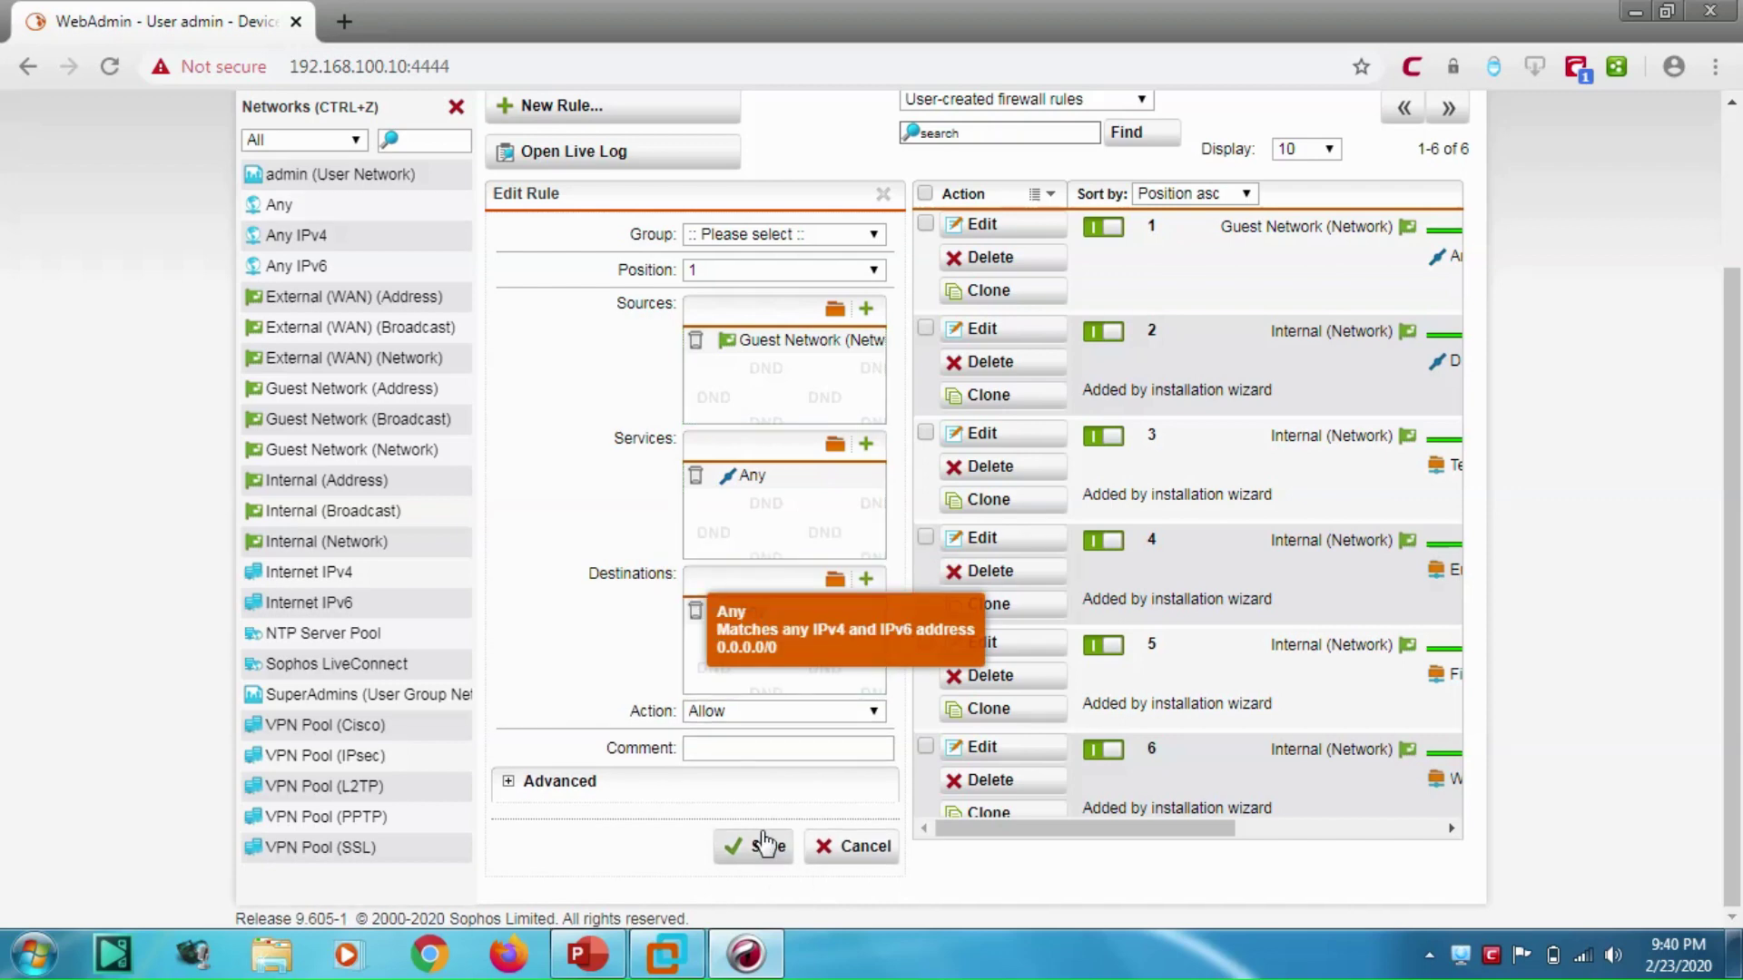
scroll(962, 481, "up", 2)
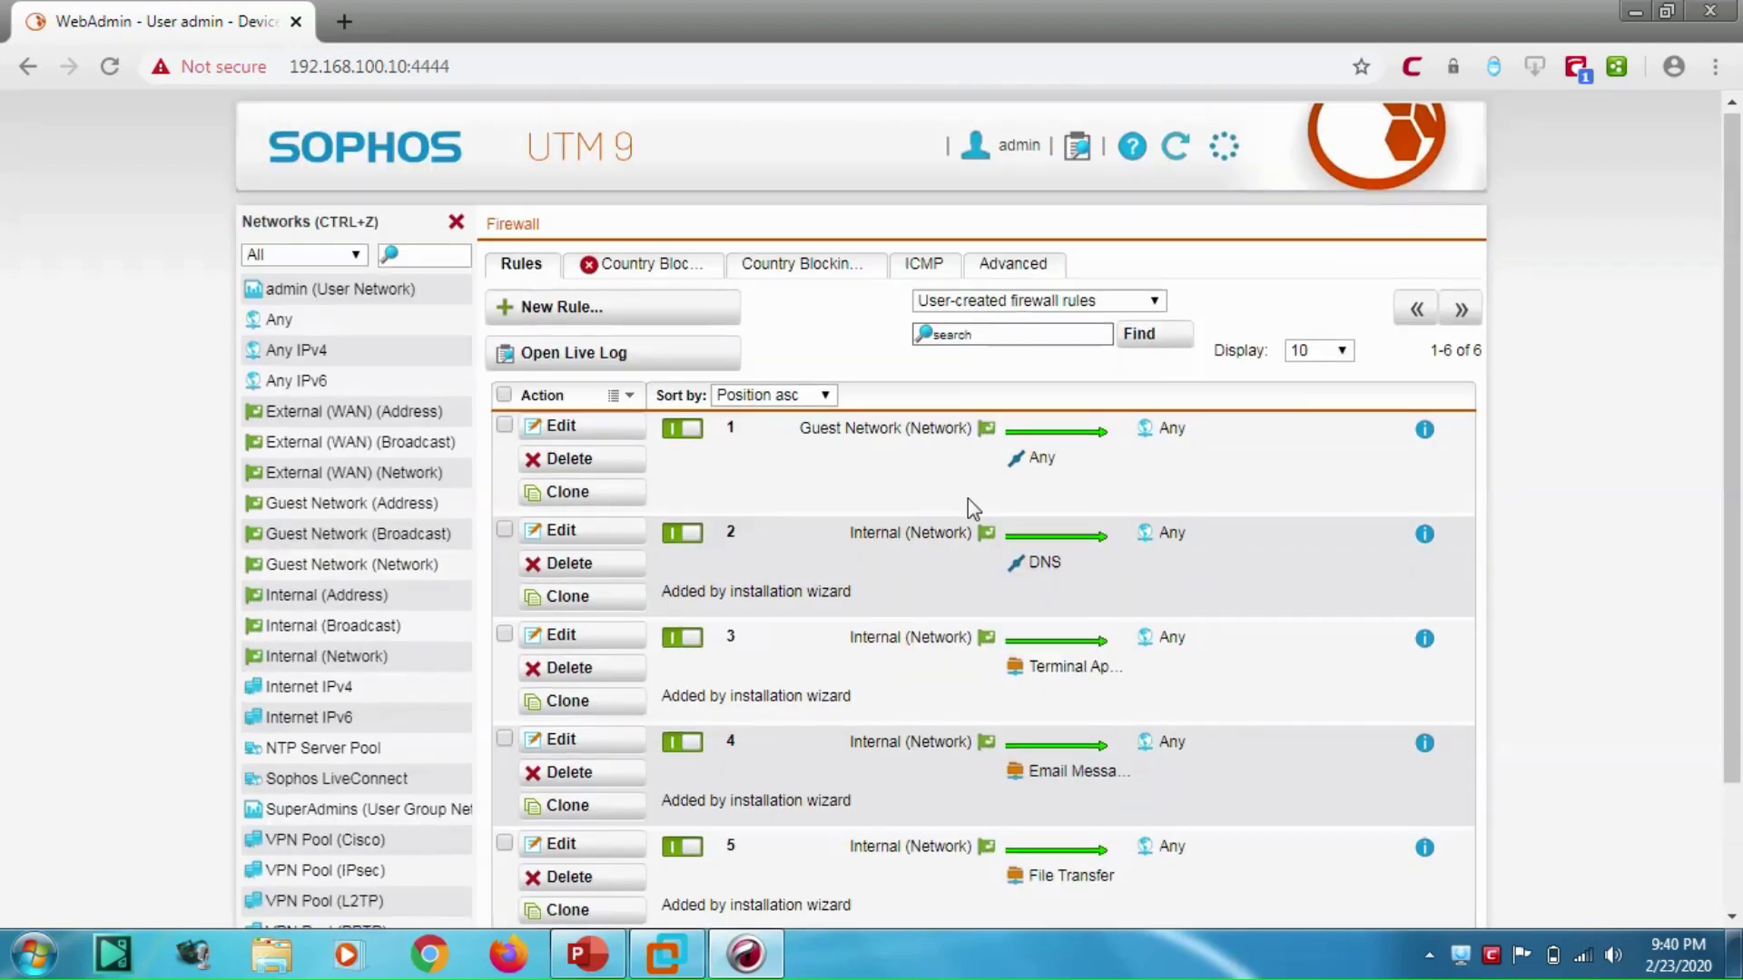
left_click(456, 224)
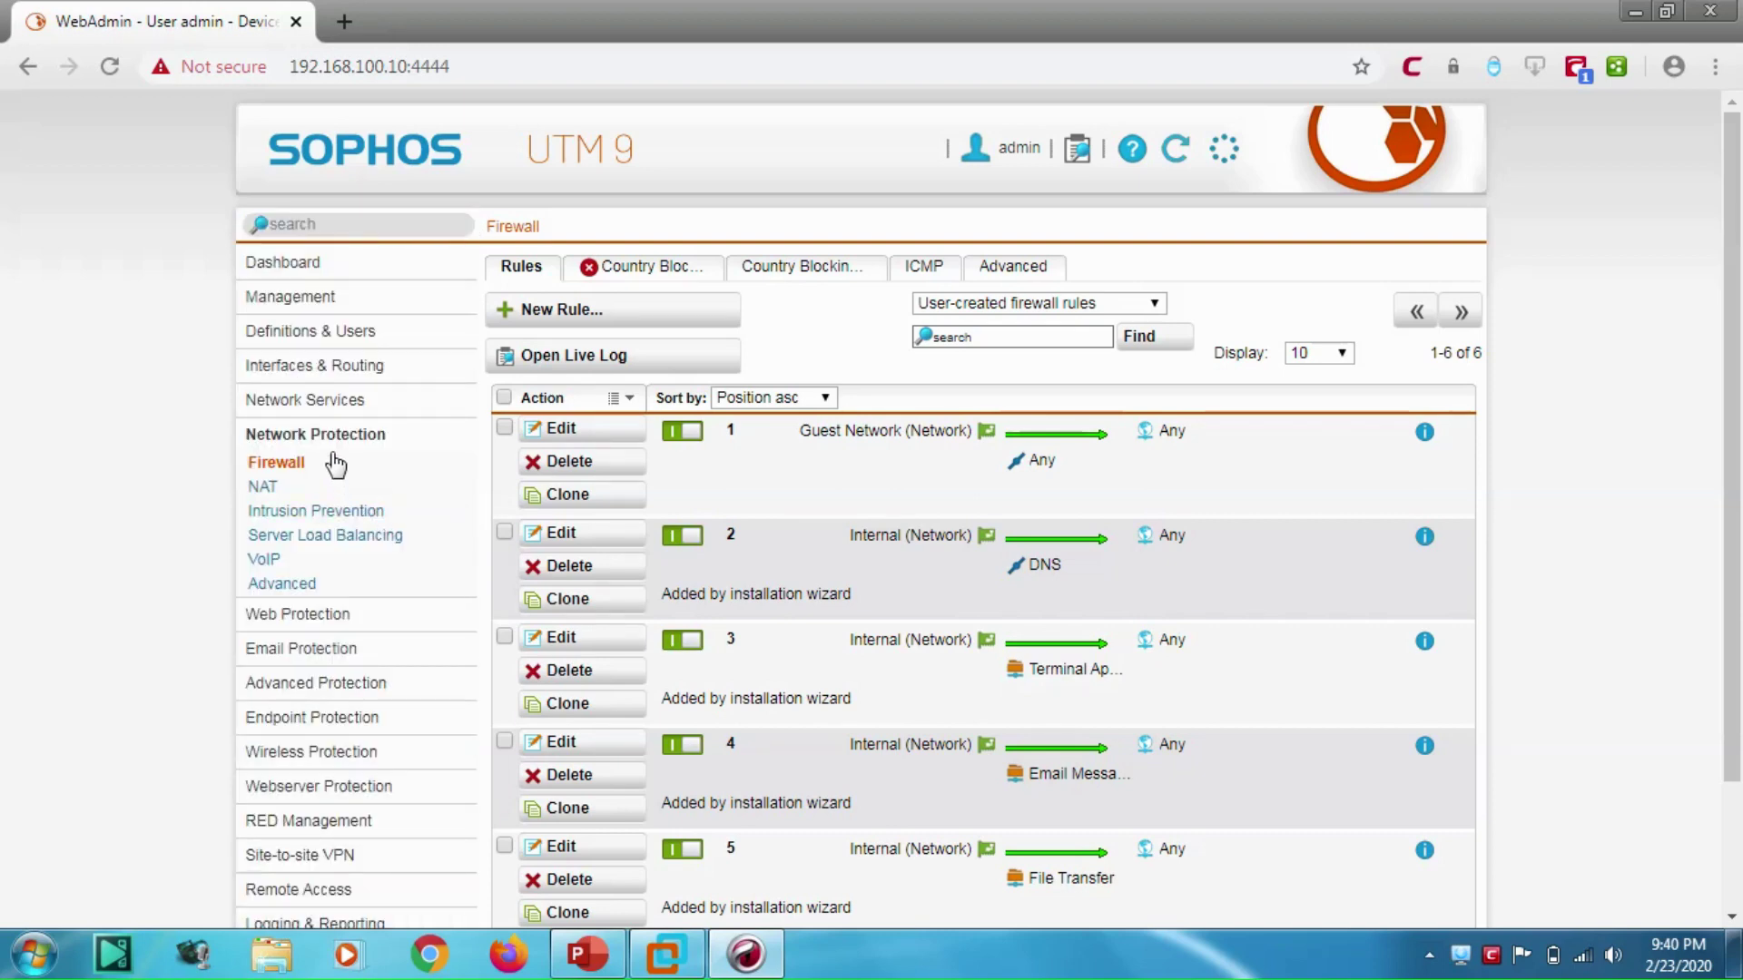
Step: Create a NAT masquerading rule on the Guest Network interface using its primary address
left_click(294, 489)
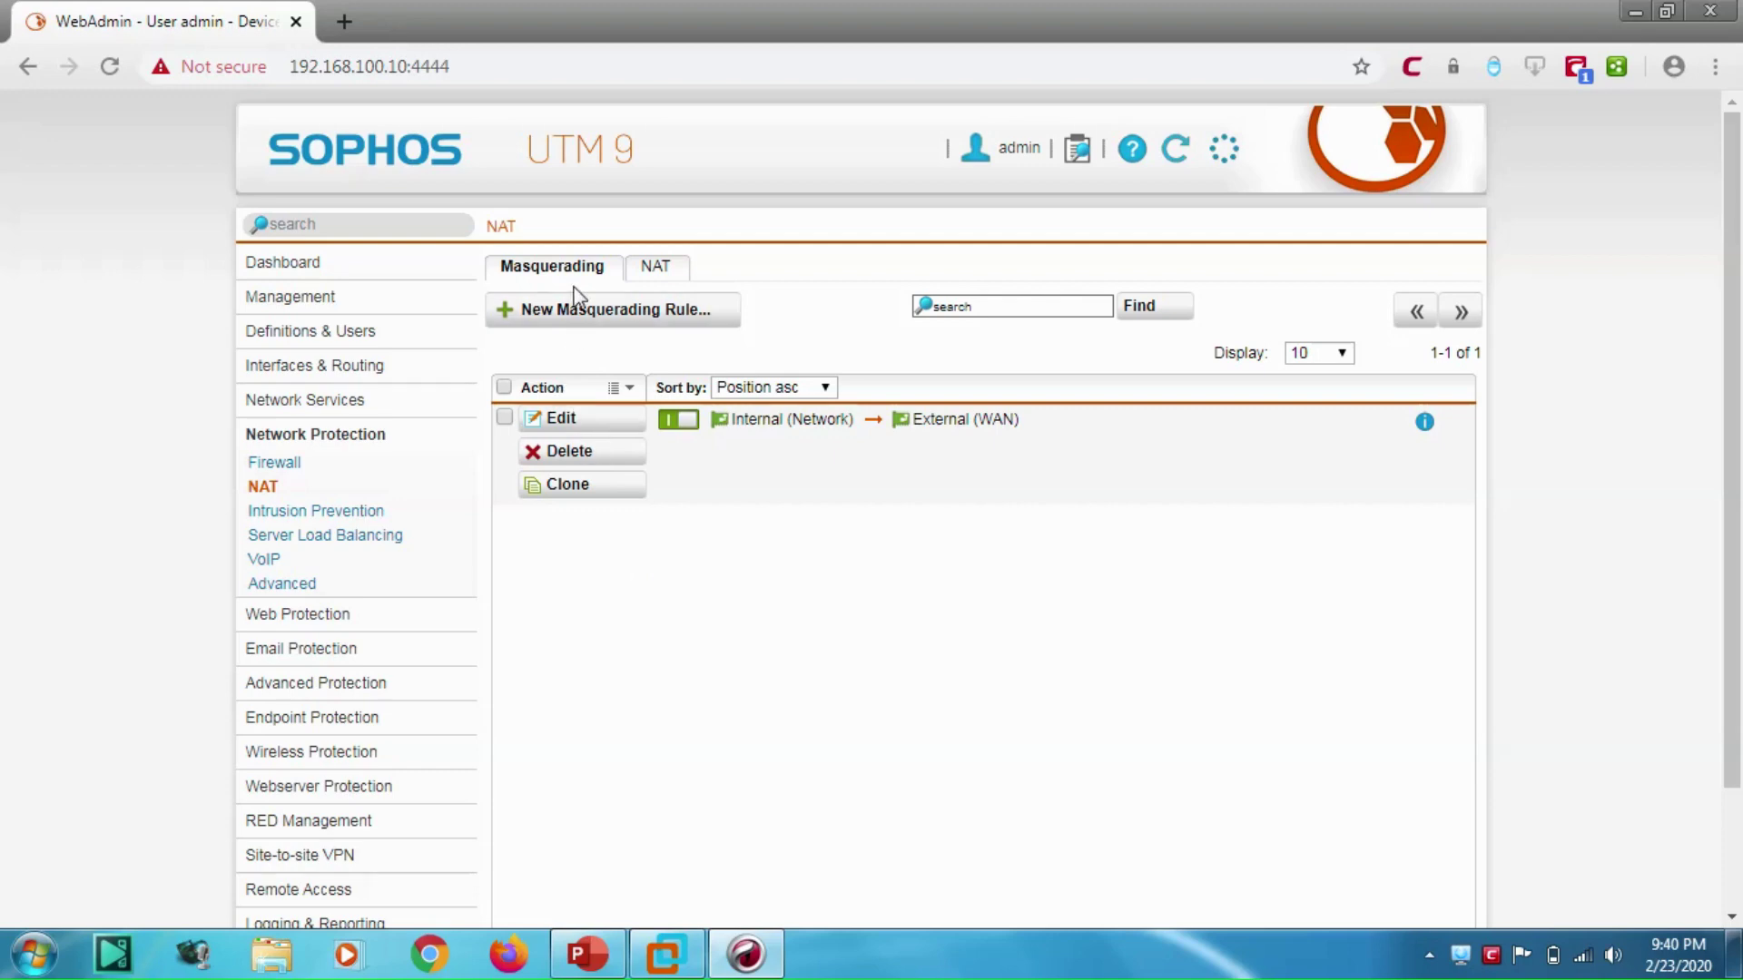
left_click(581, 318)
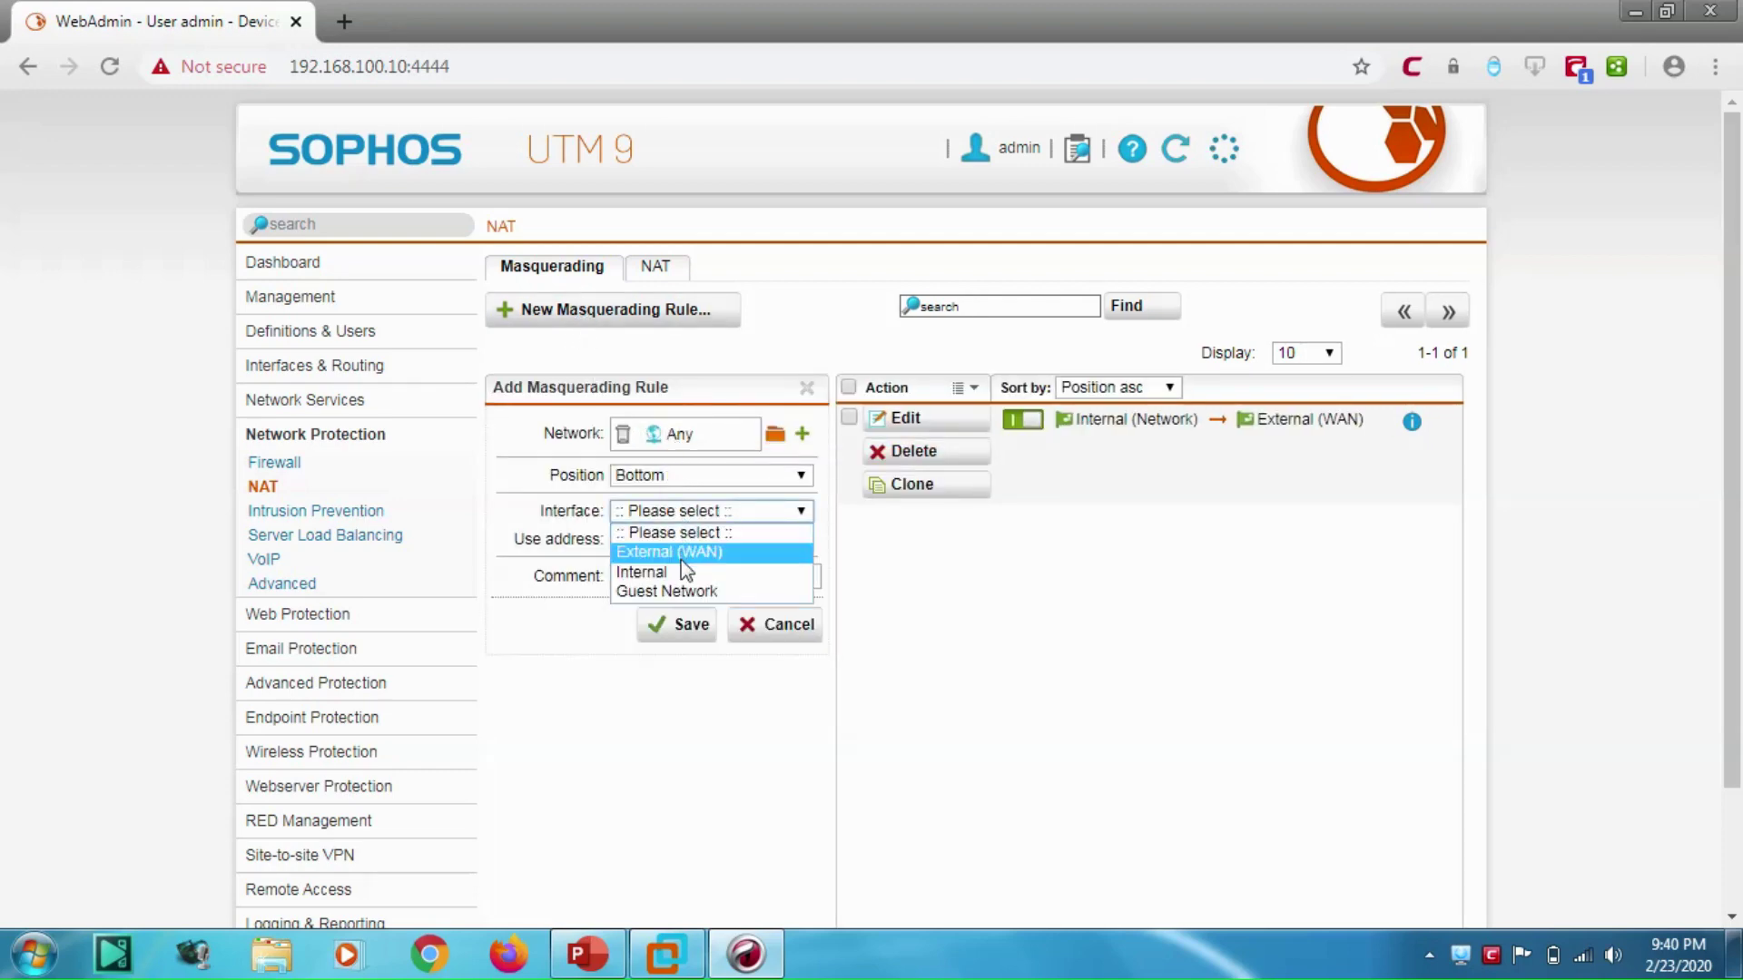
left_click(679, 590)
left_click(657, 541)
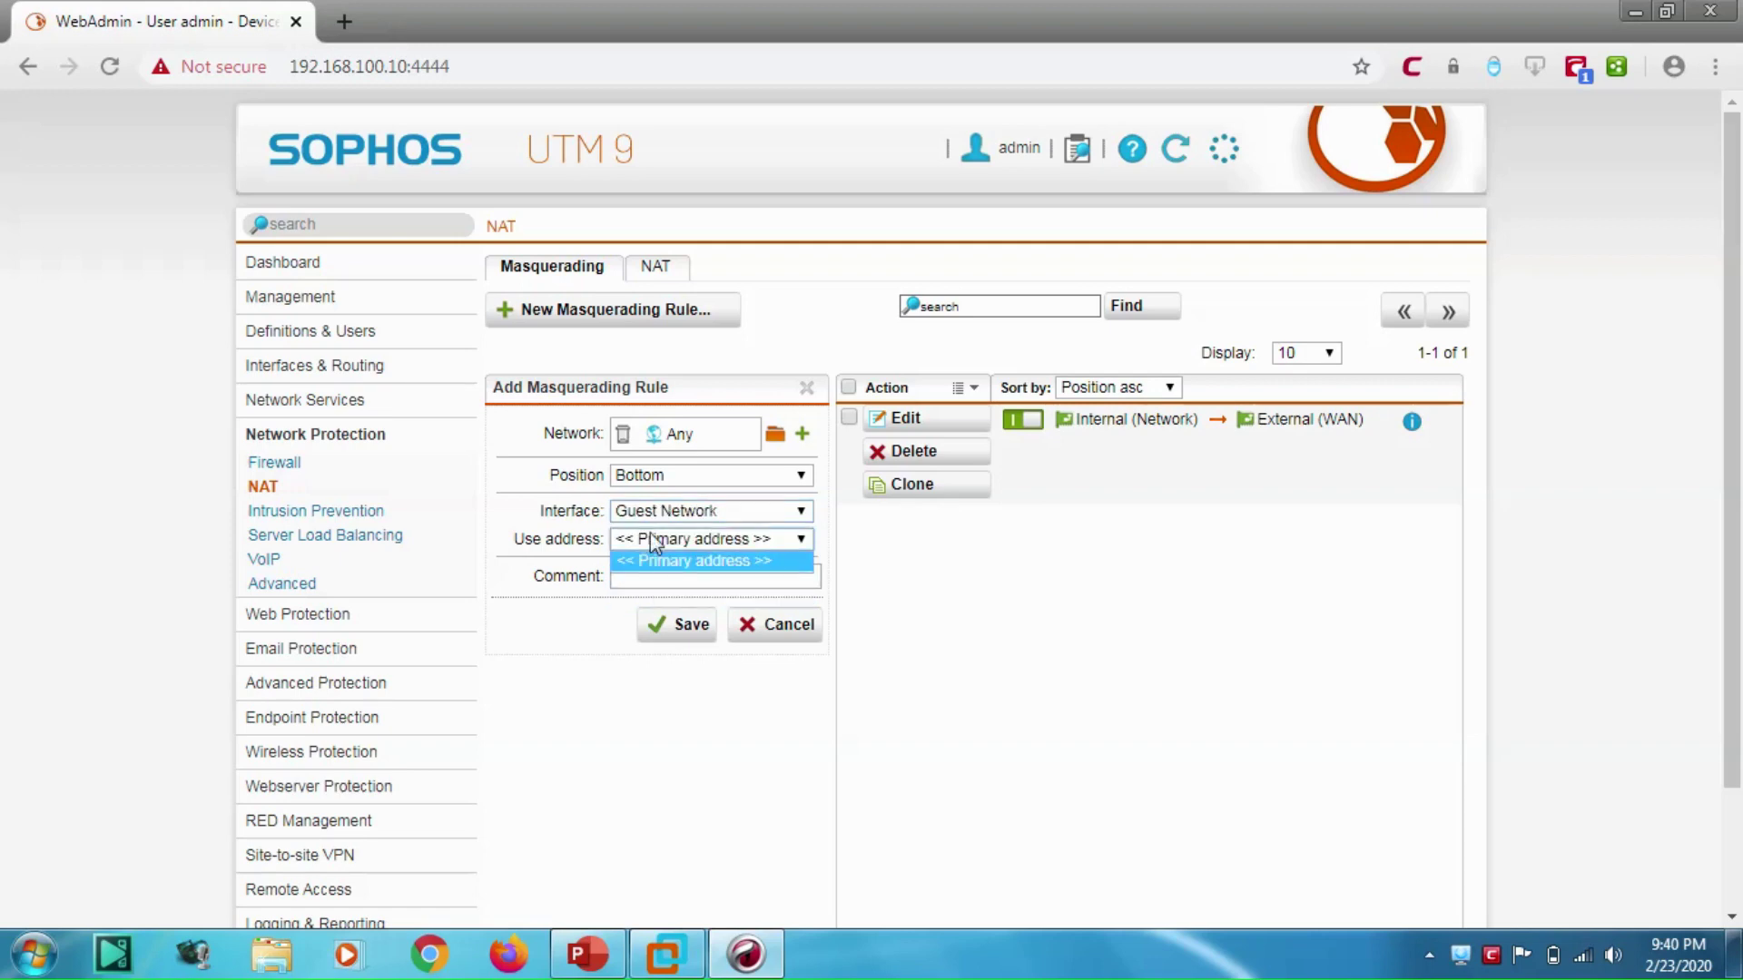
left_click(657, 559)
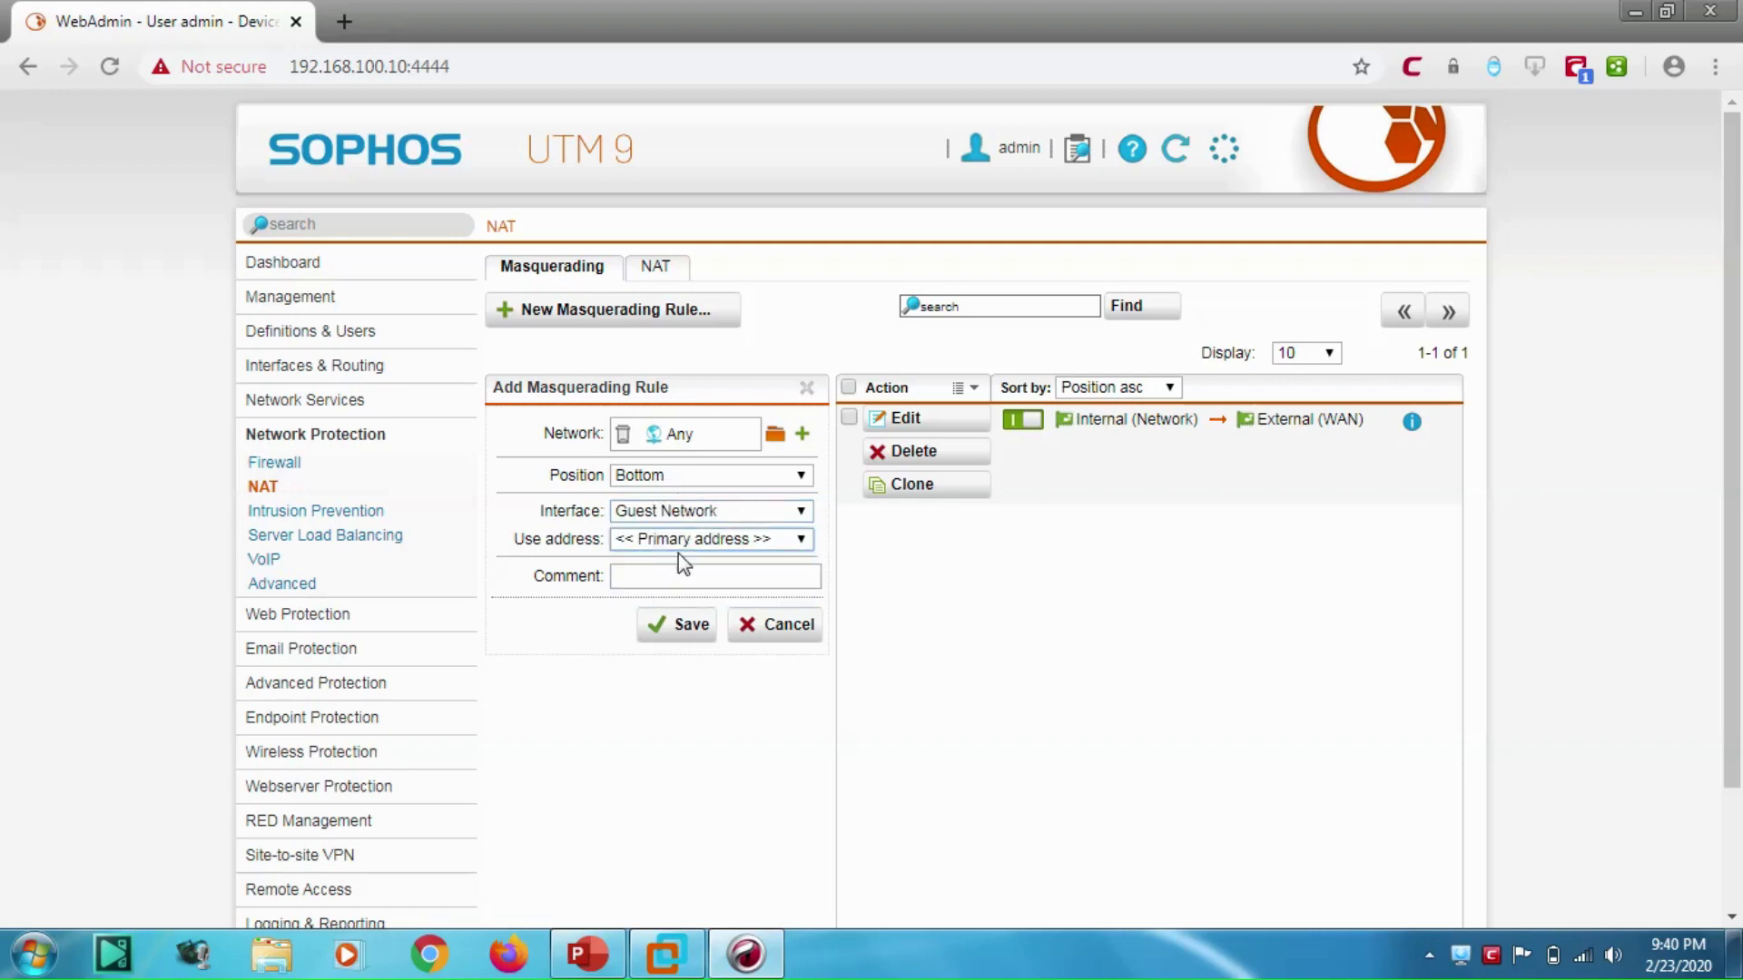
left_click(663, 636)
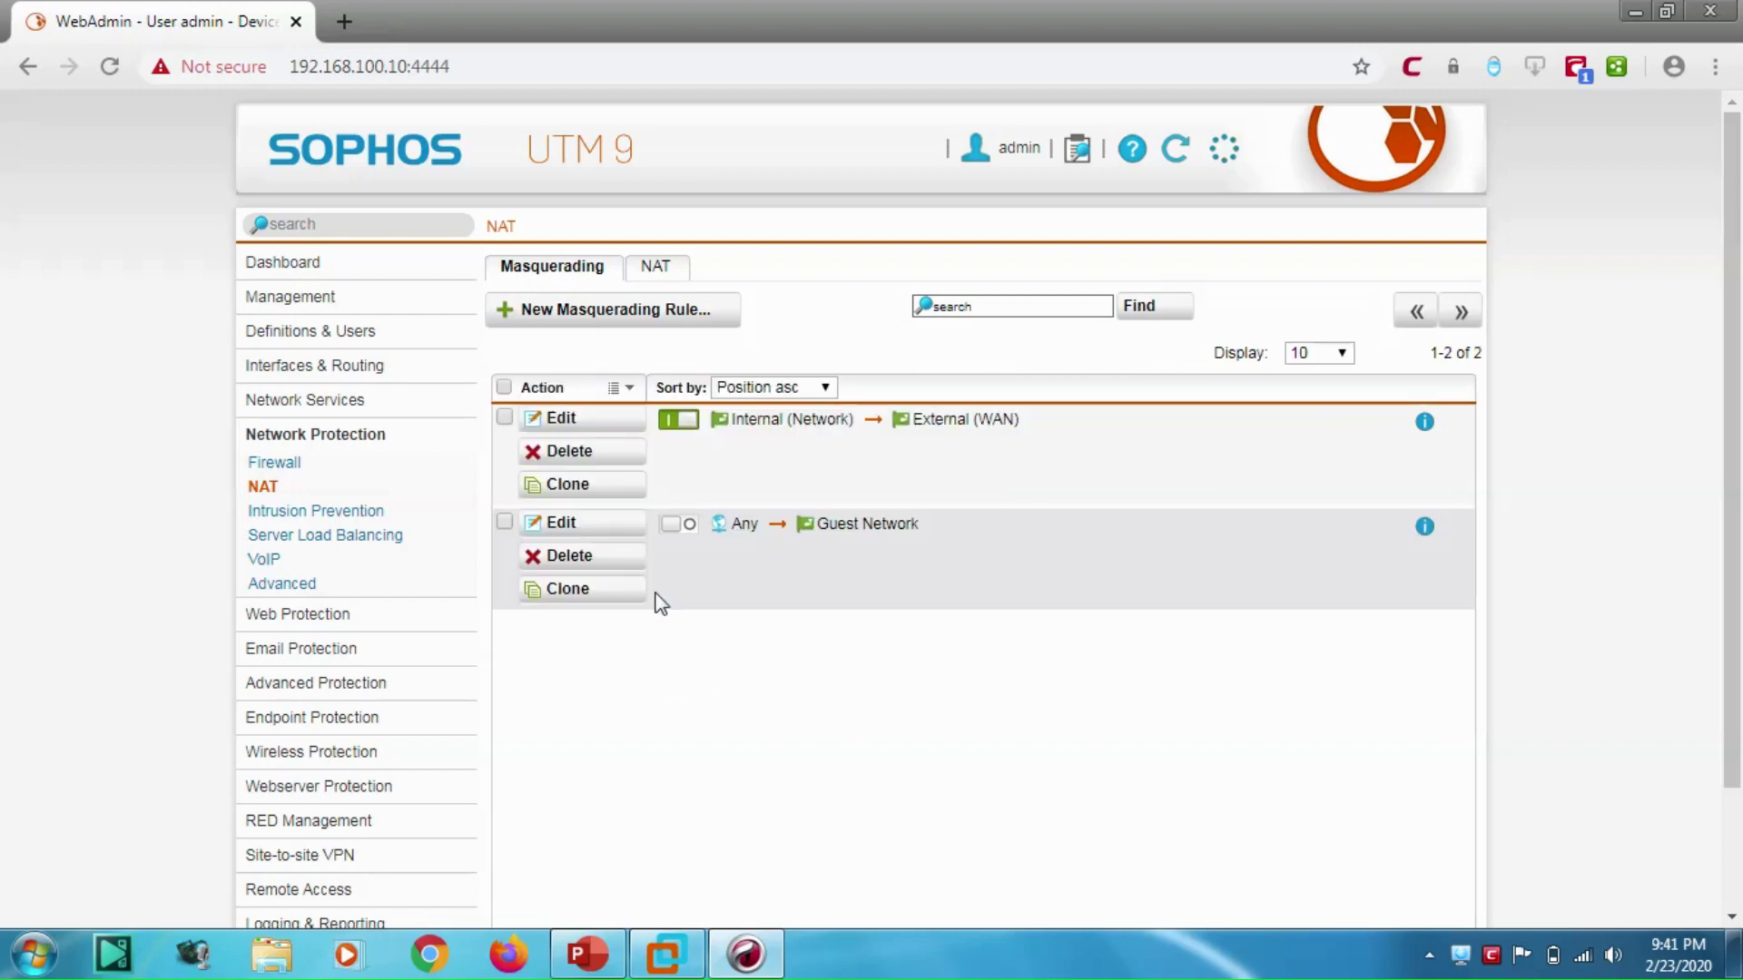
Step: Edit the masquerading rule to network Guest Network (Network) and interface External (WAN), and save
left_click(608, 523)
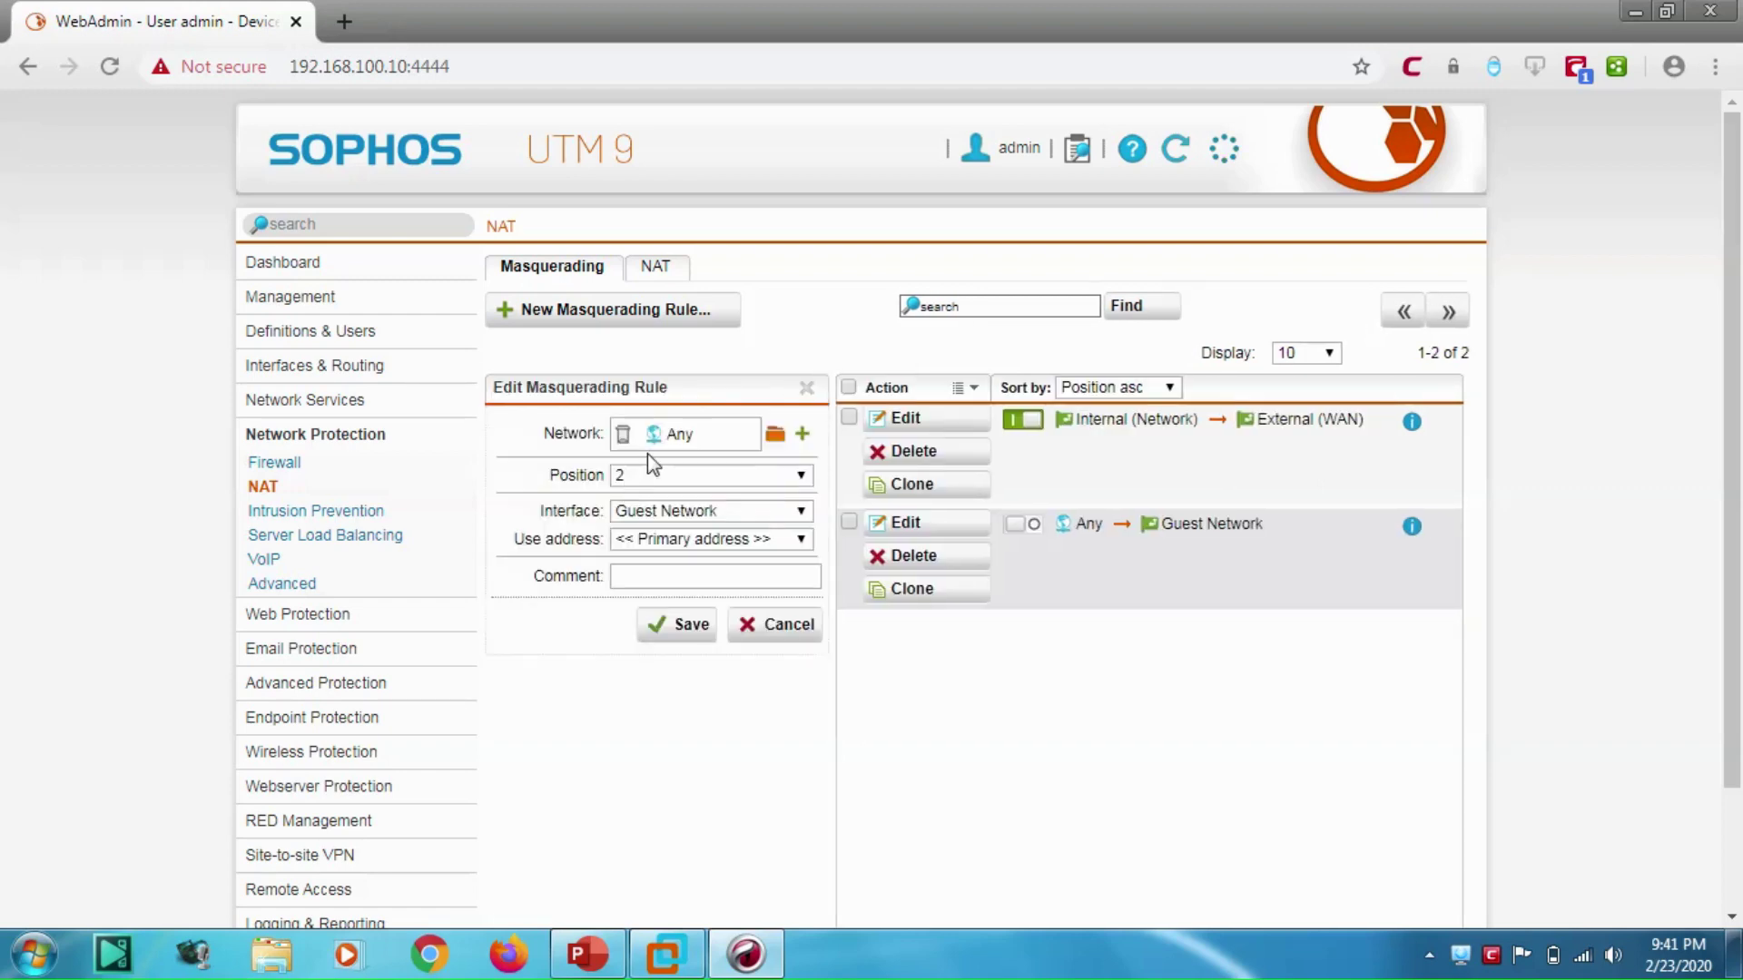
left_click(623, 437)
left_click(775, 438)
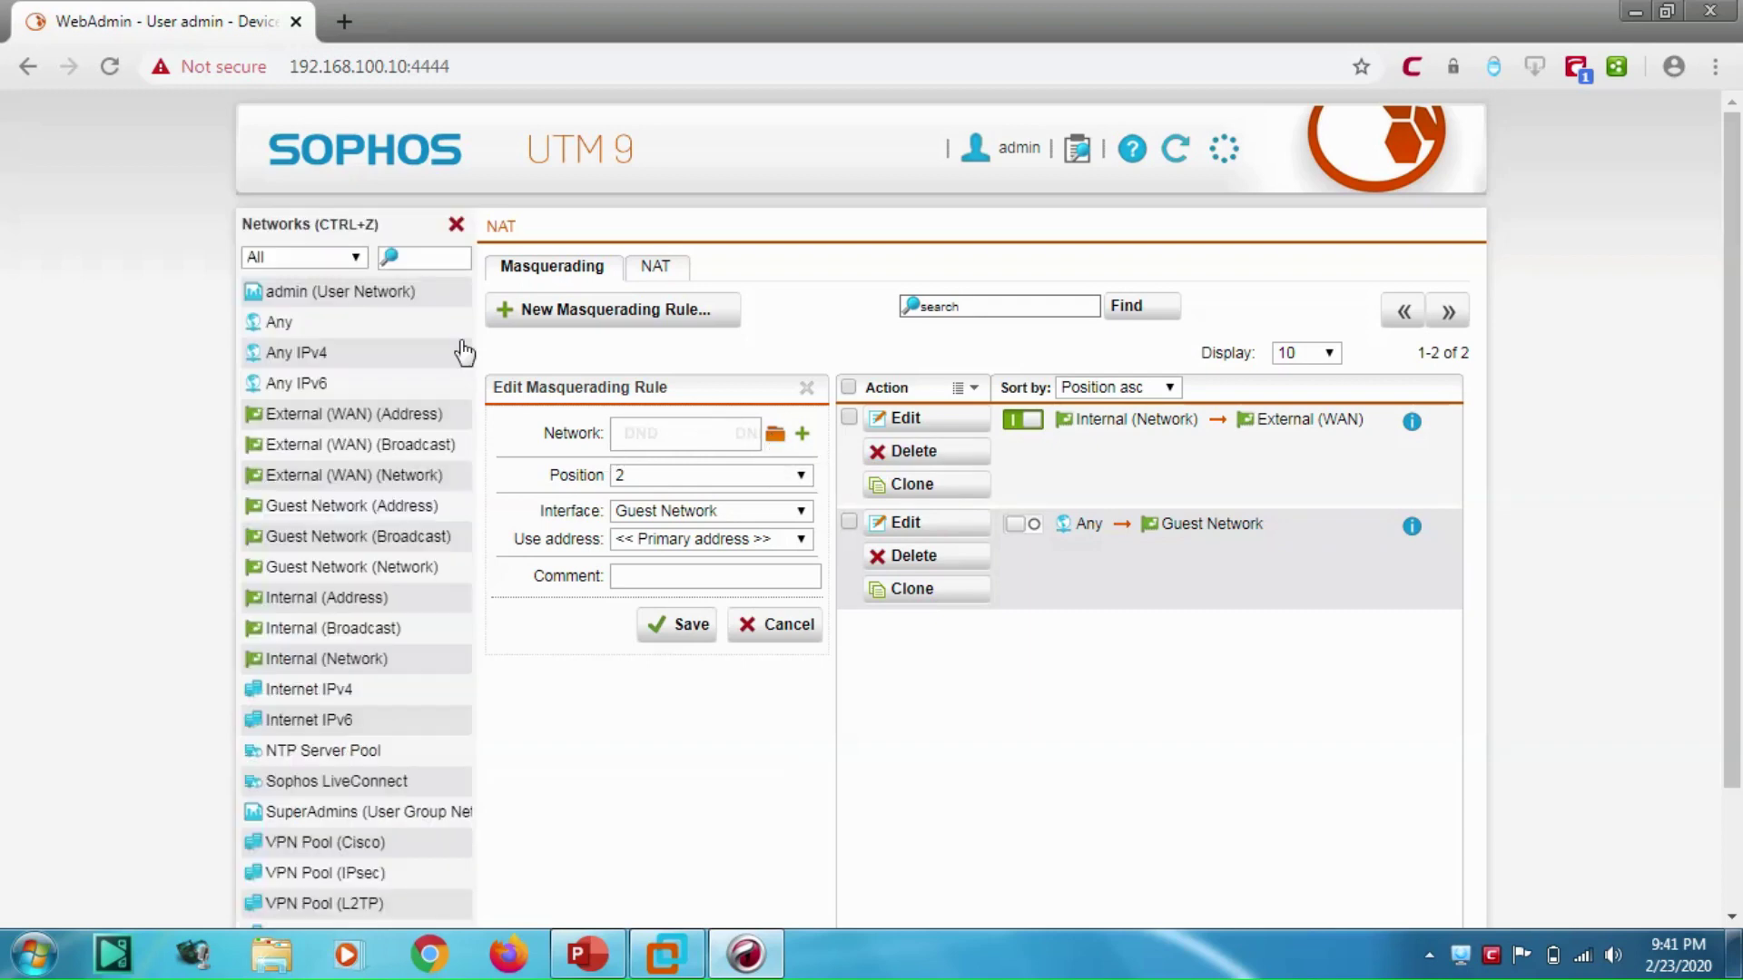
left_click(438, 260)
type("gue")
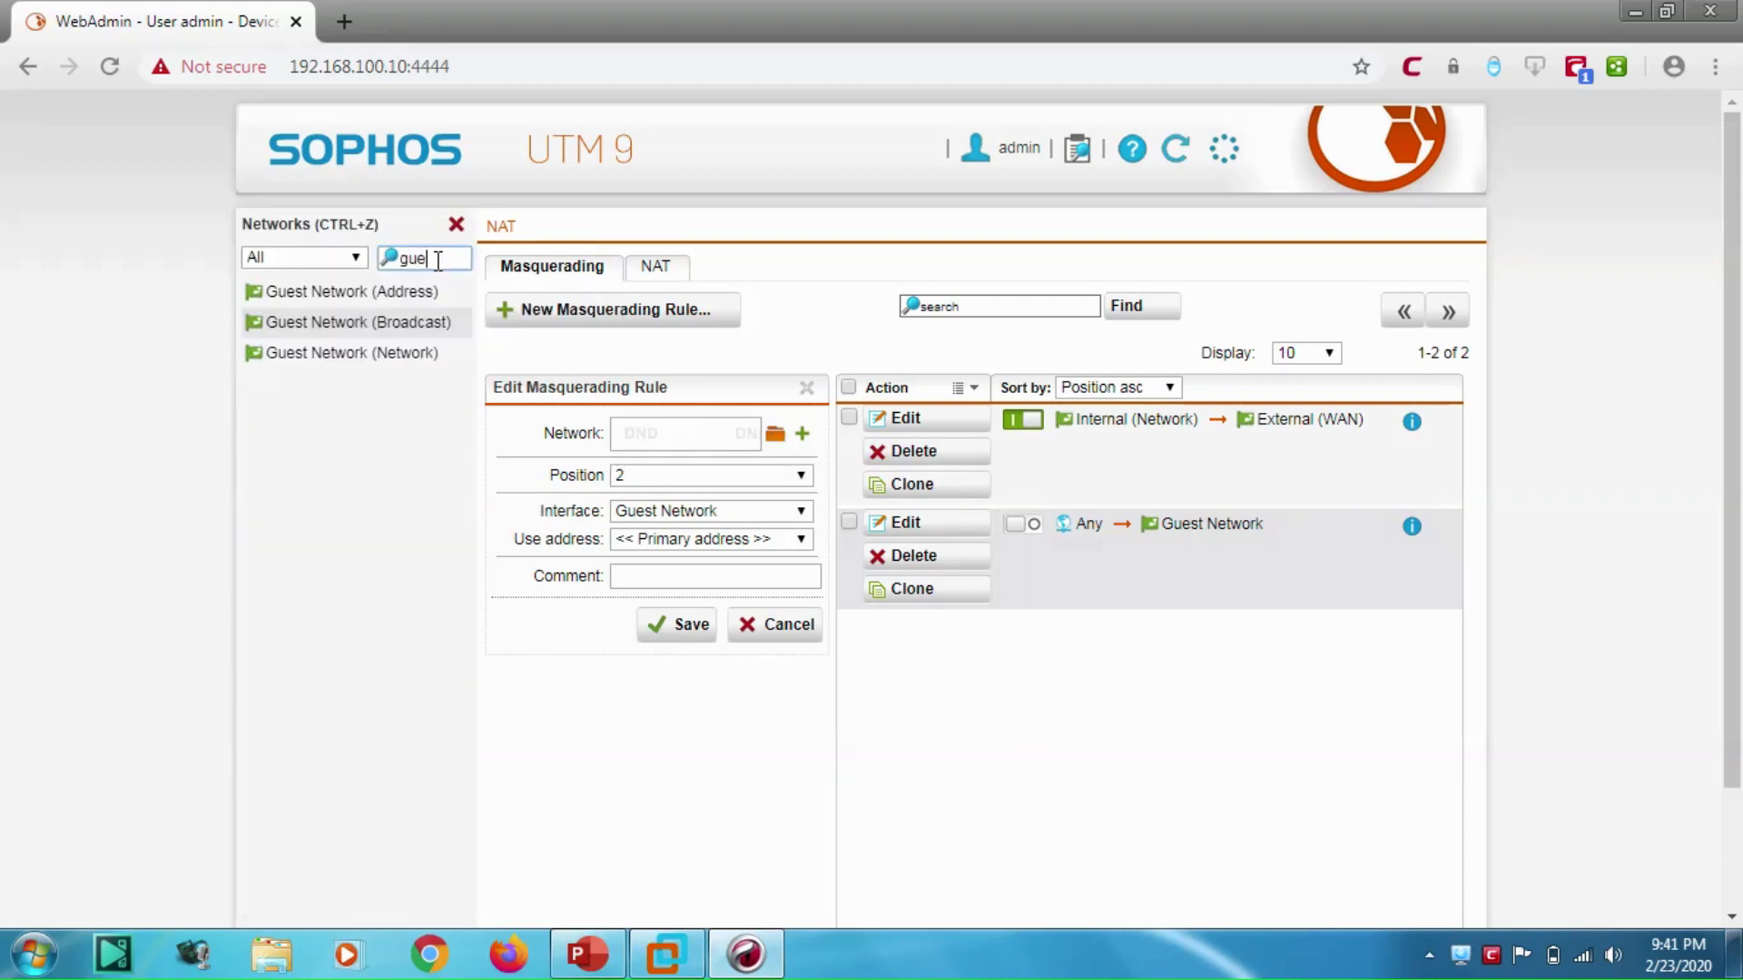
left_click_drag(355, 353, 690, 440)
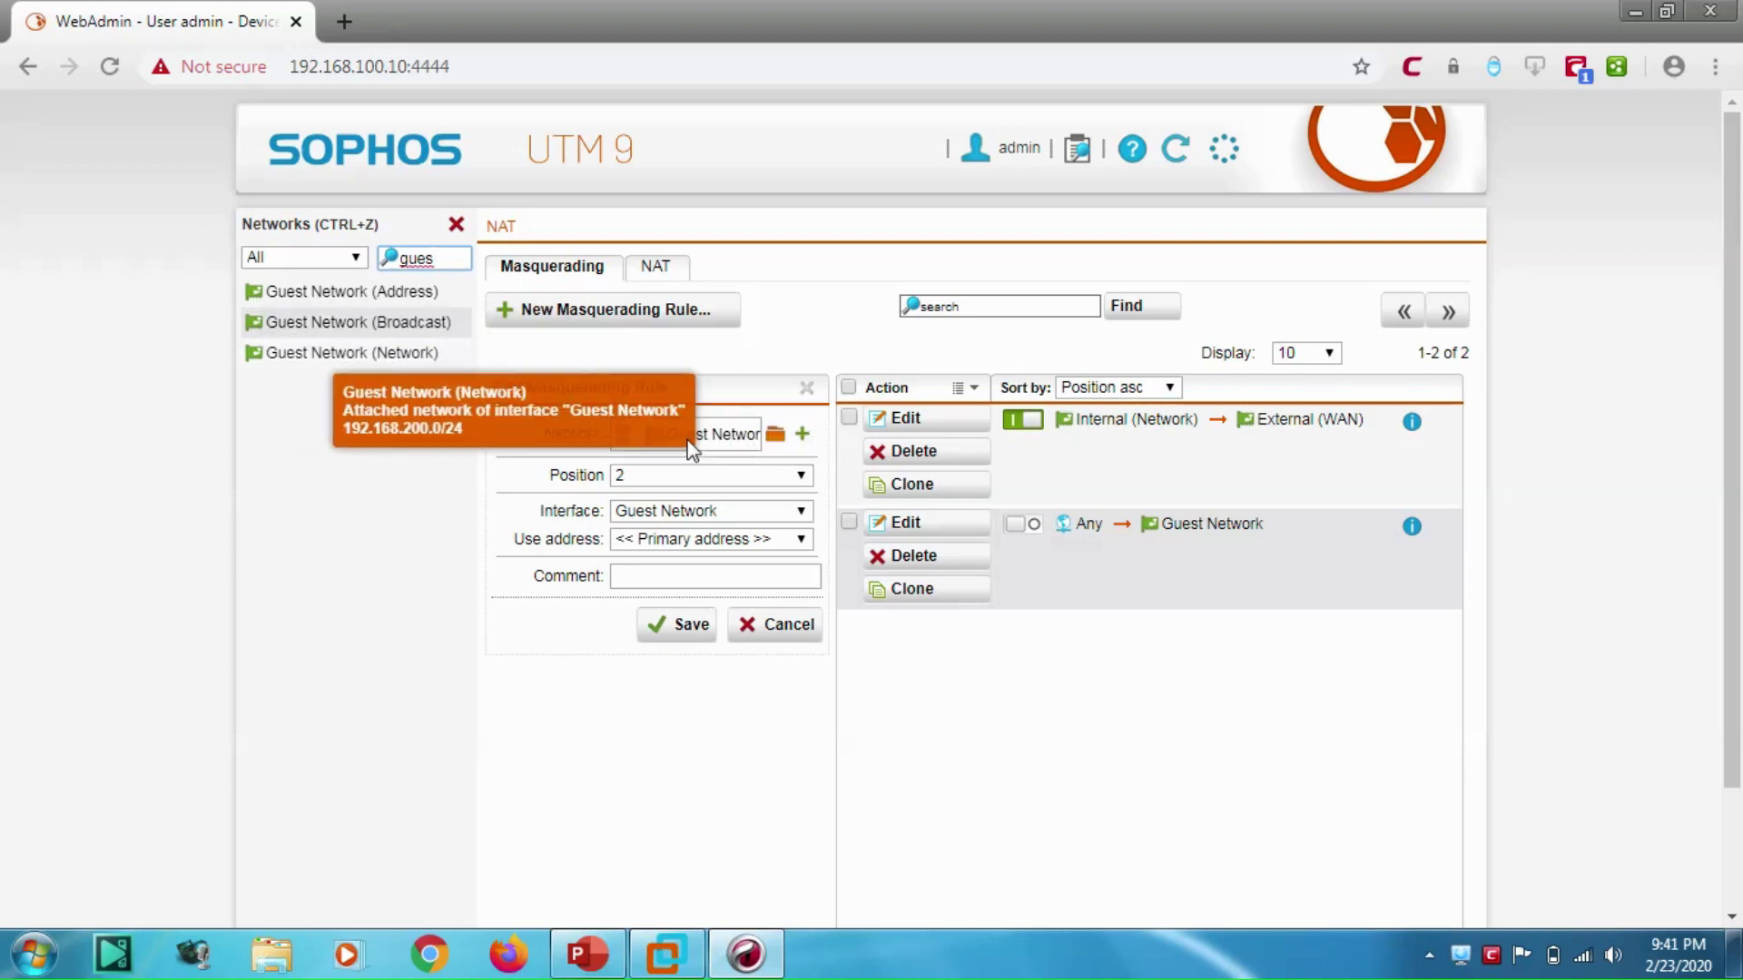
left_click(700, 513)
left_click(694, 534)
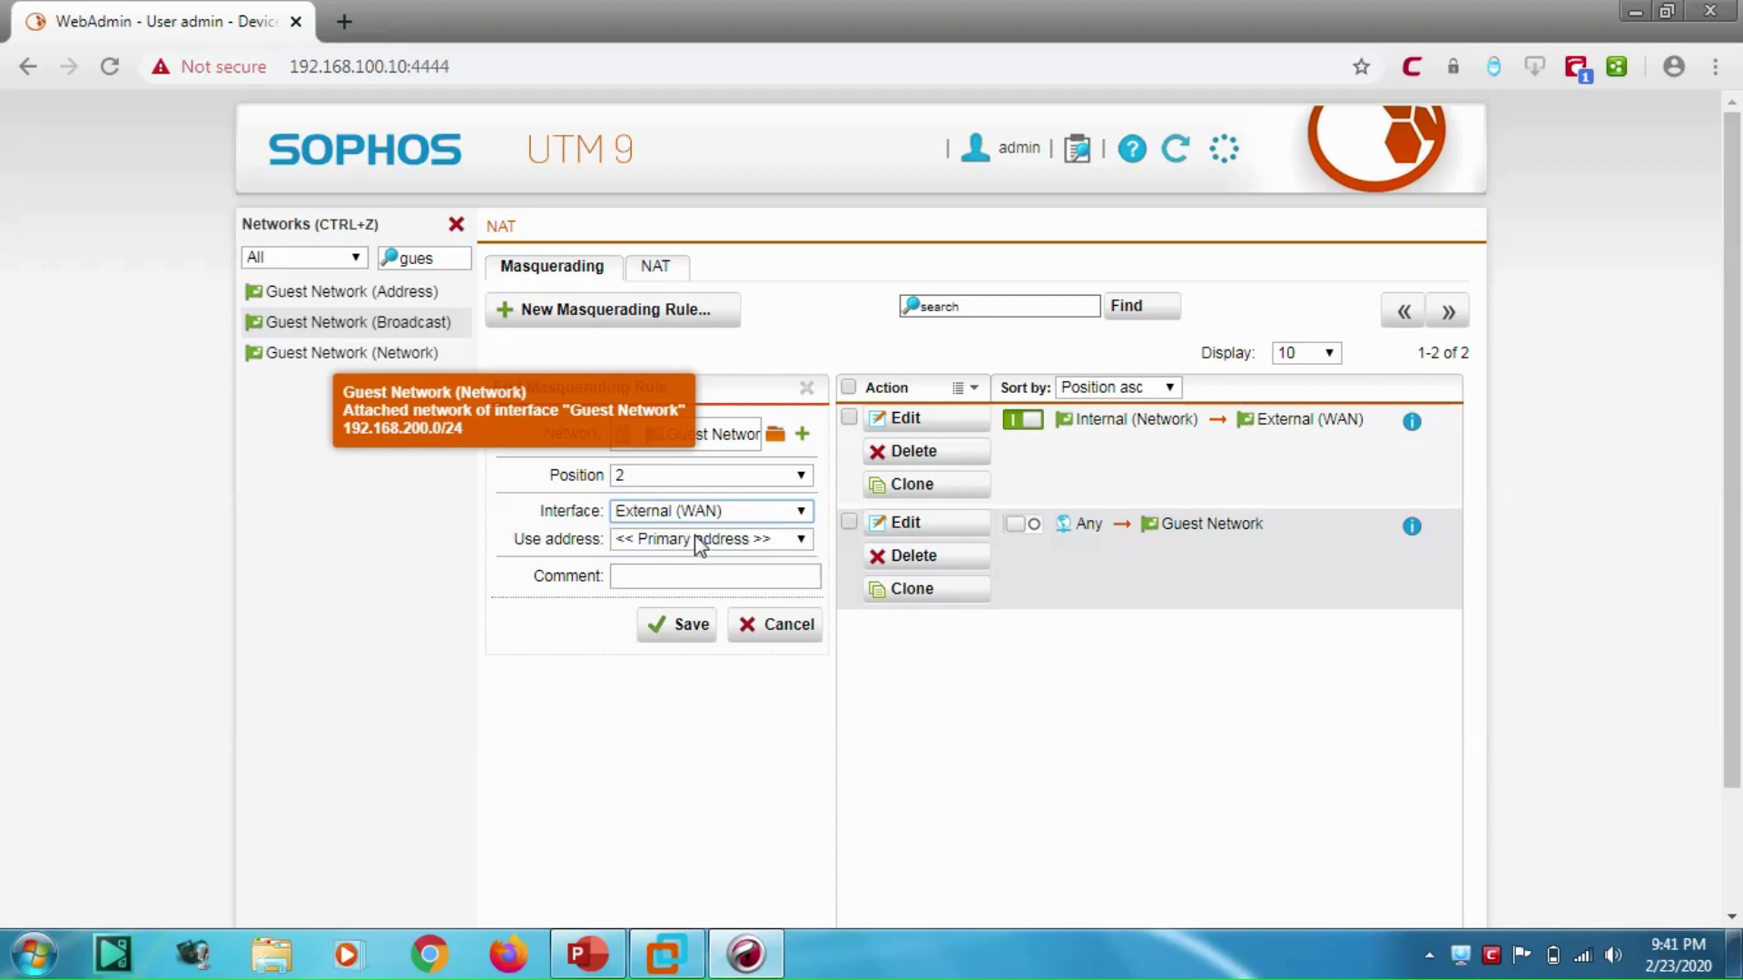
left_click(671, 626)
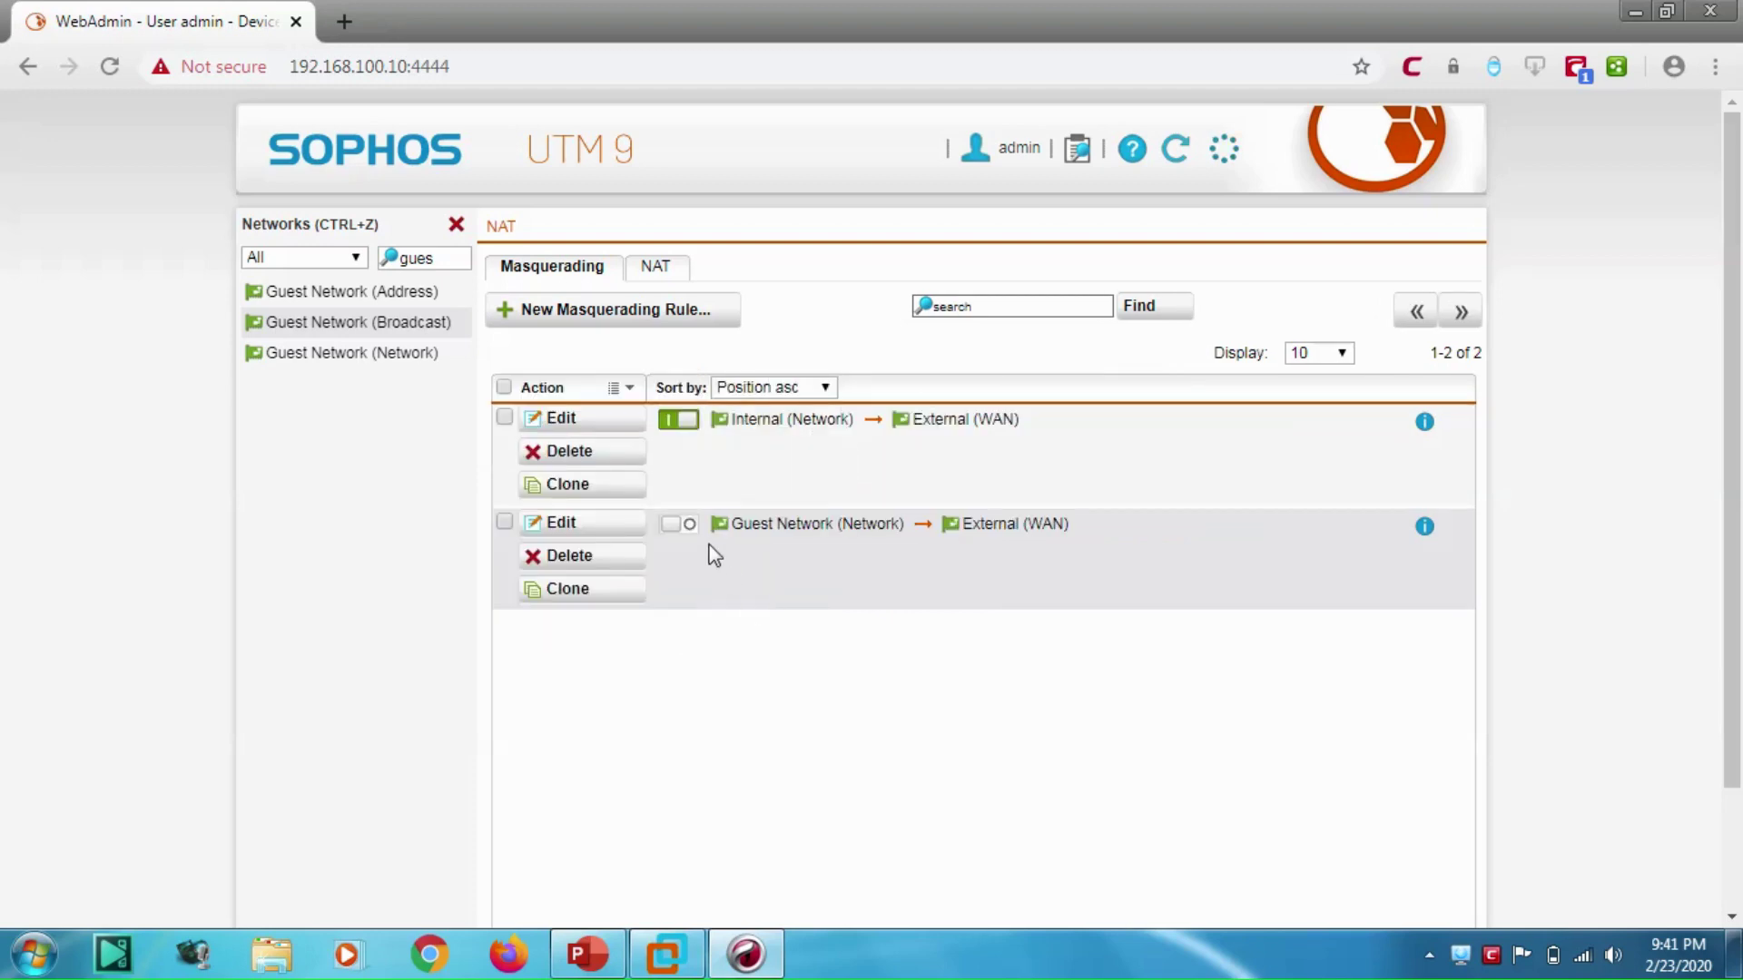
Step: Enable the guest masquerading rule and return to the firewall rules list
left_click(690, 525)
left_click(457, 224)
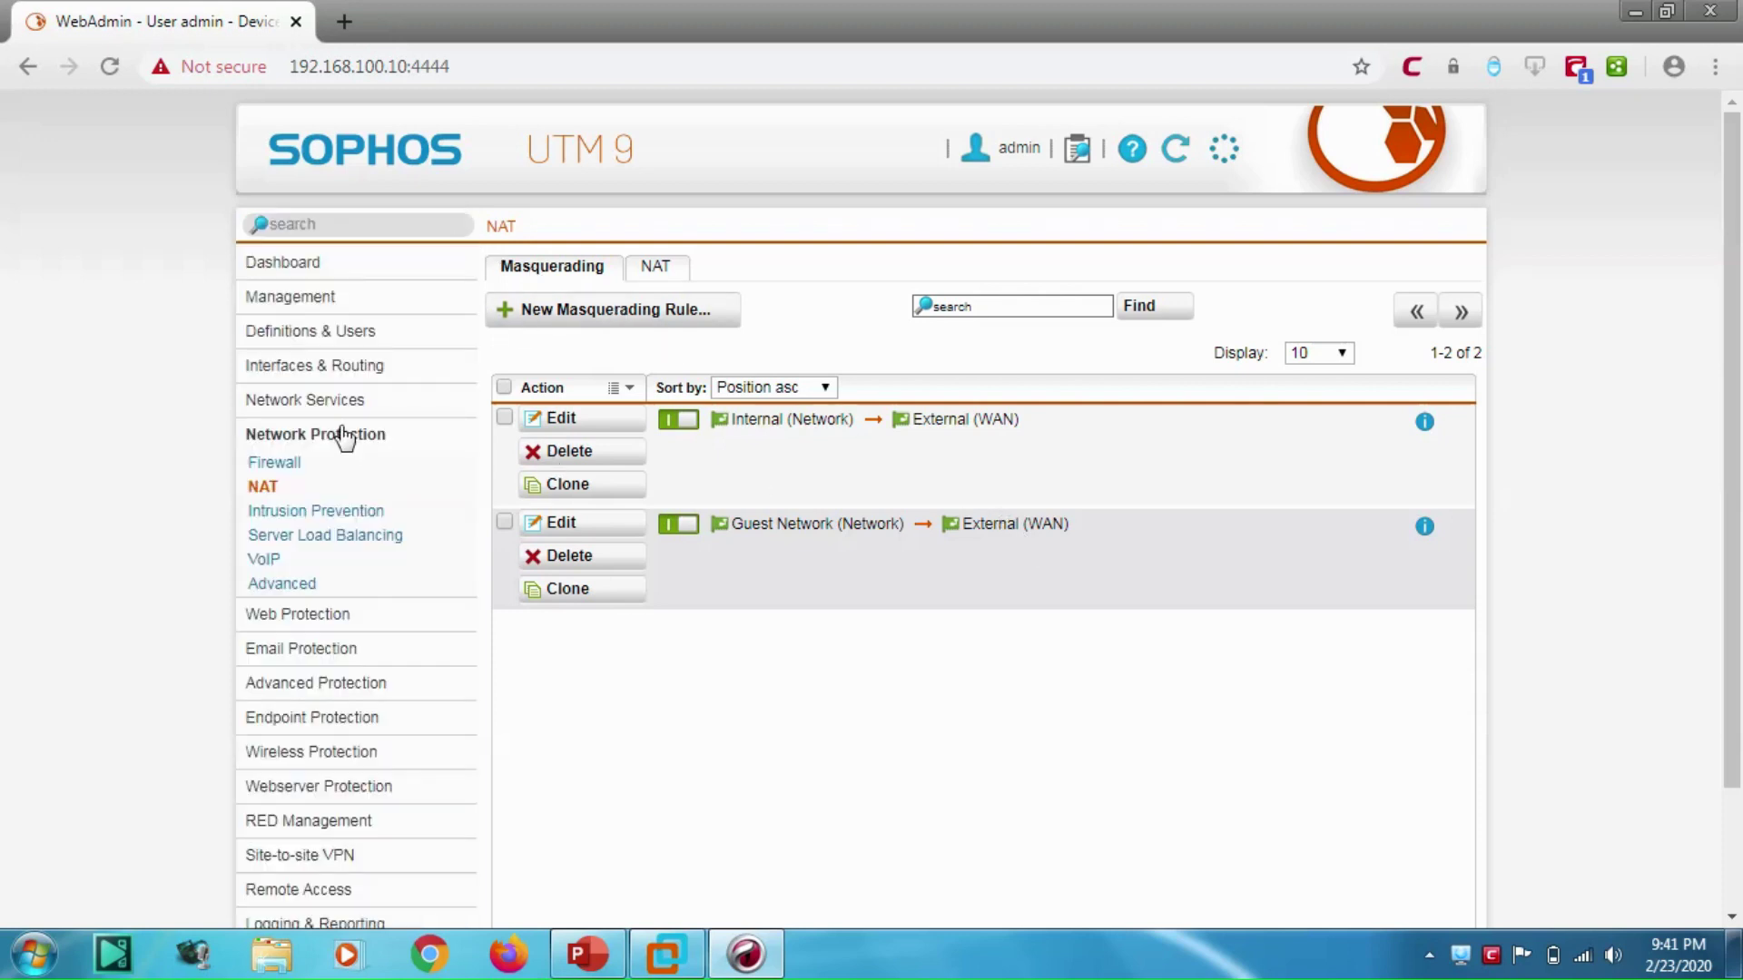
left_click(272, 463)
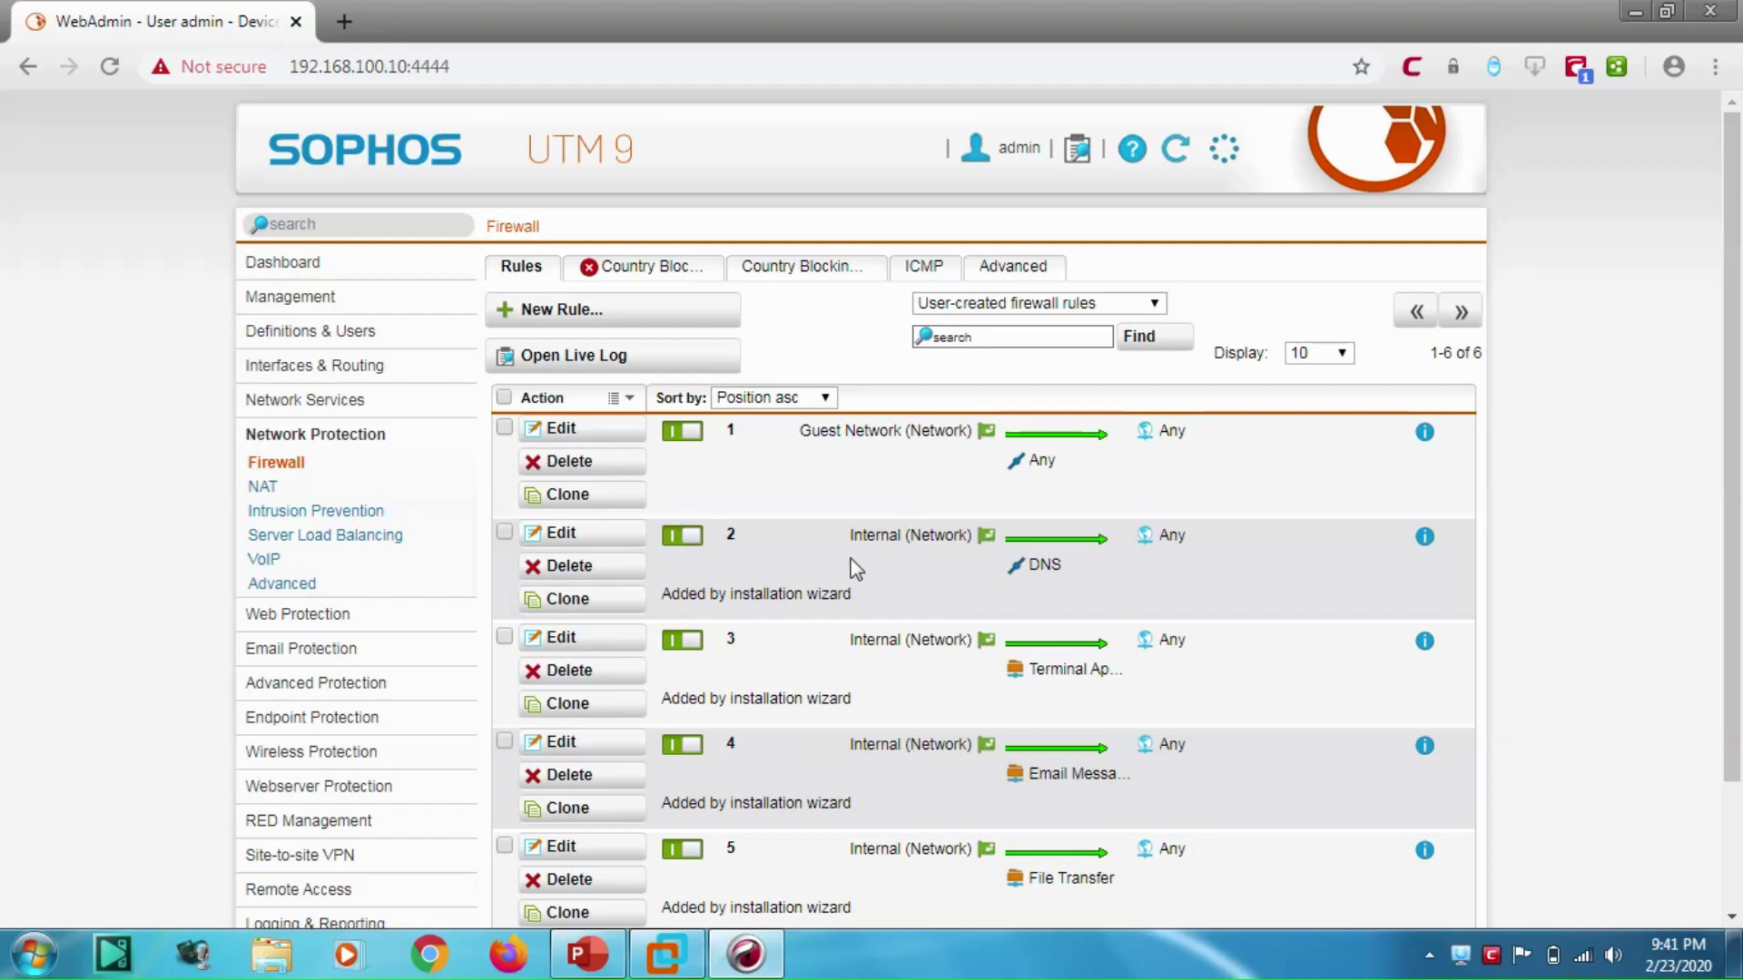
scroll(798, 672, "down", 2)
scroll(793, 821, "up", 2)
Step: Bring the Windows 10 VM to the front, reload the timed-out Google page, and go full screen
left_click(746, 953)
left_click(746, 953)
left_click(666, 953)
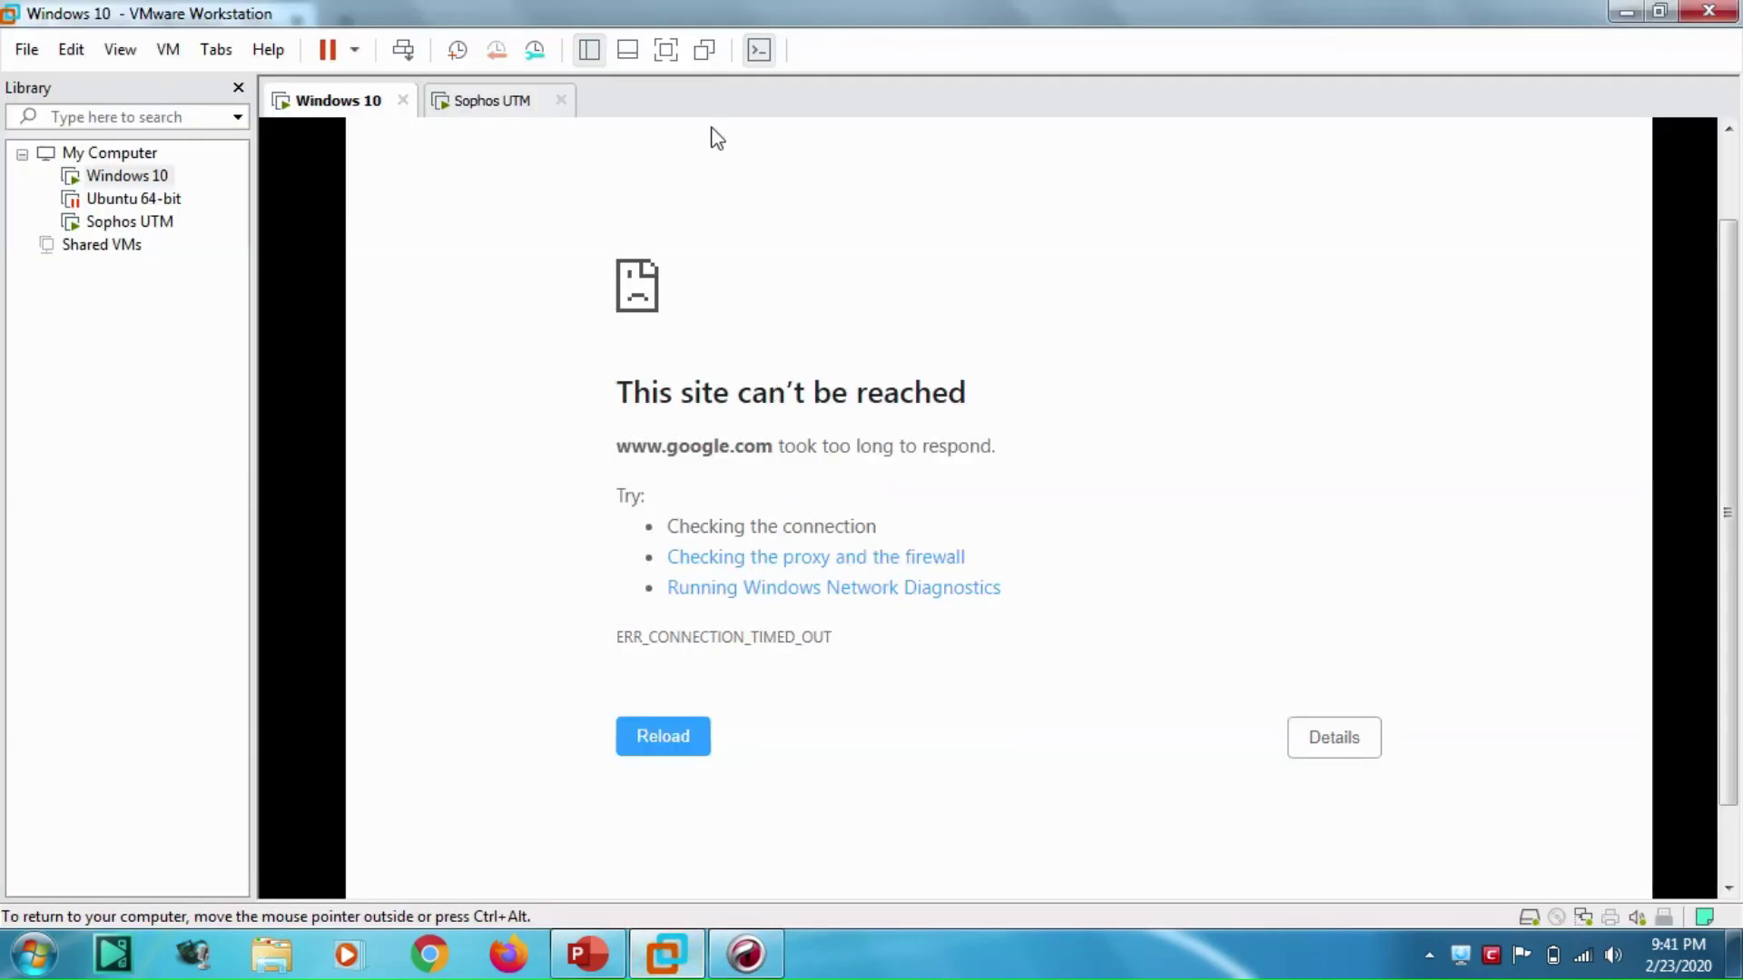
left_click(674, 753)
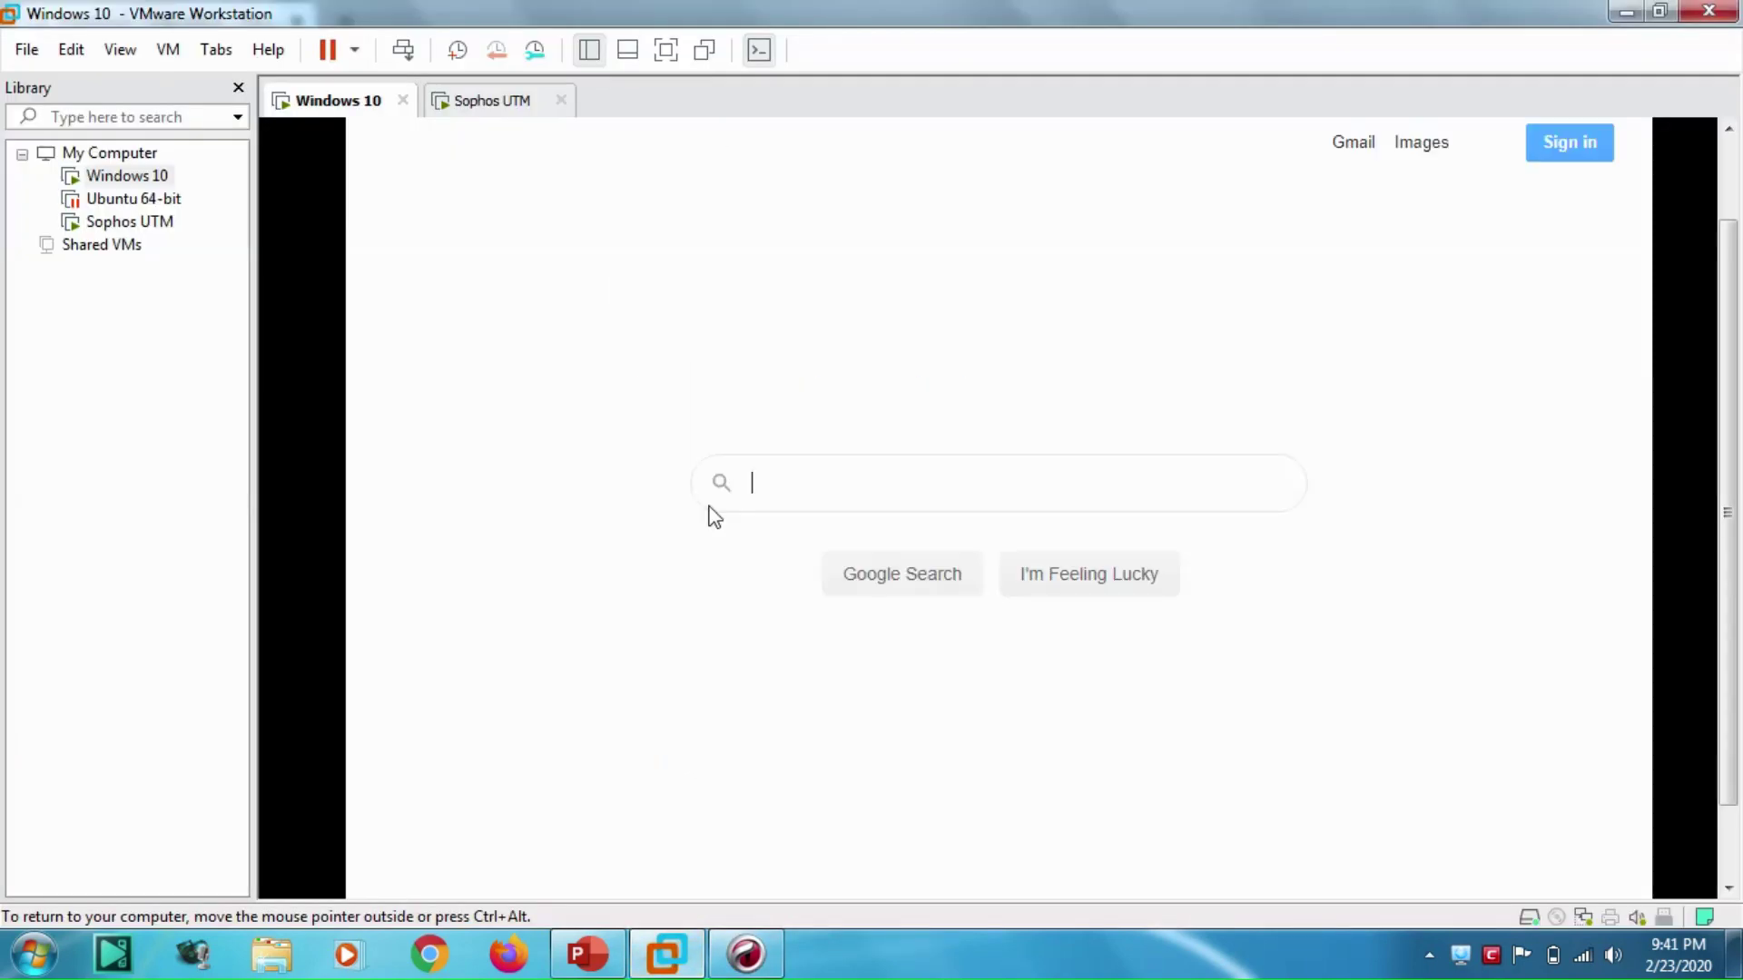
left_click(665, 50)
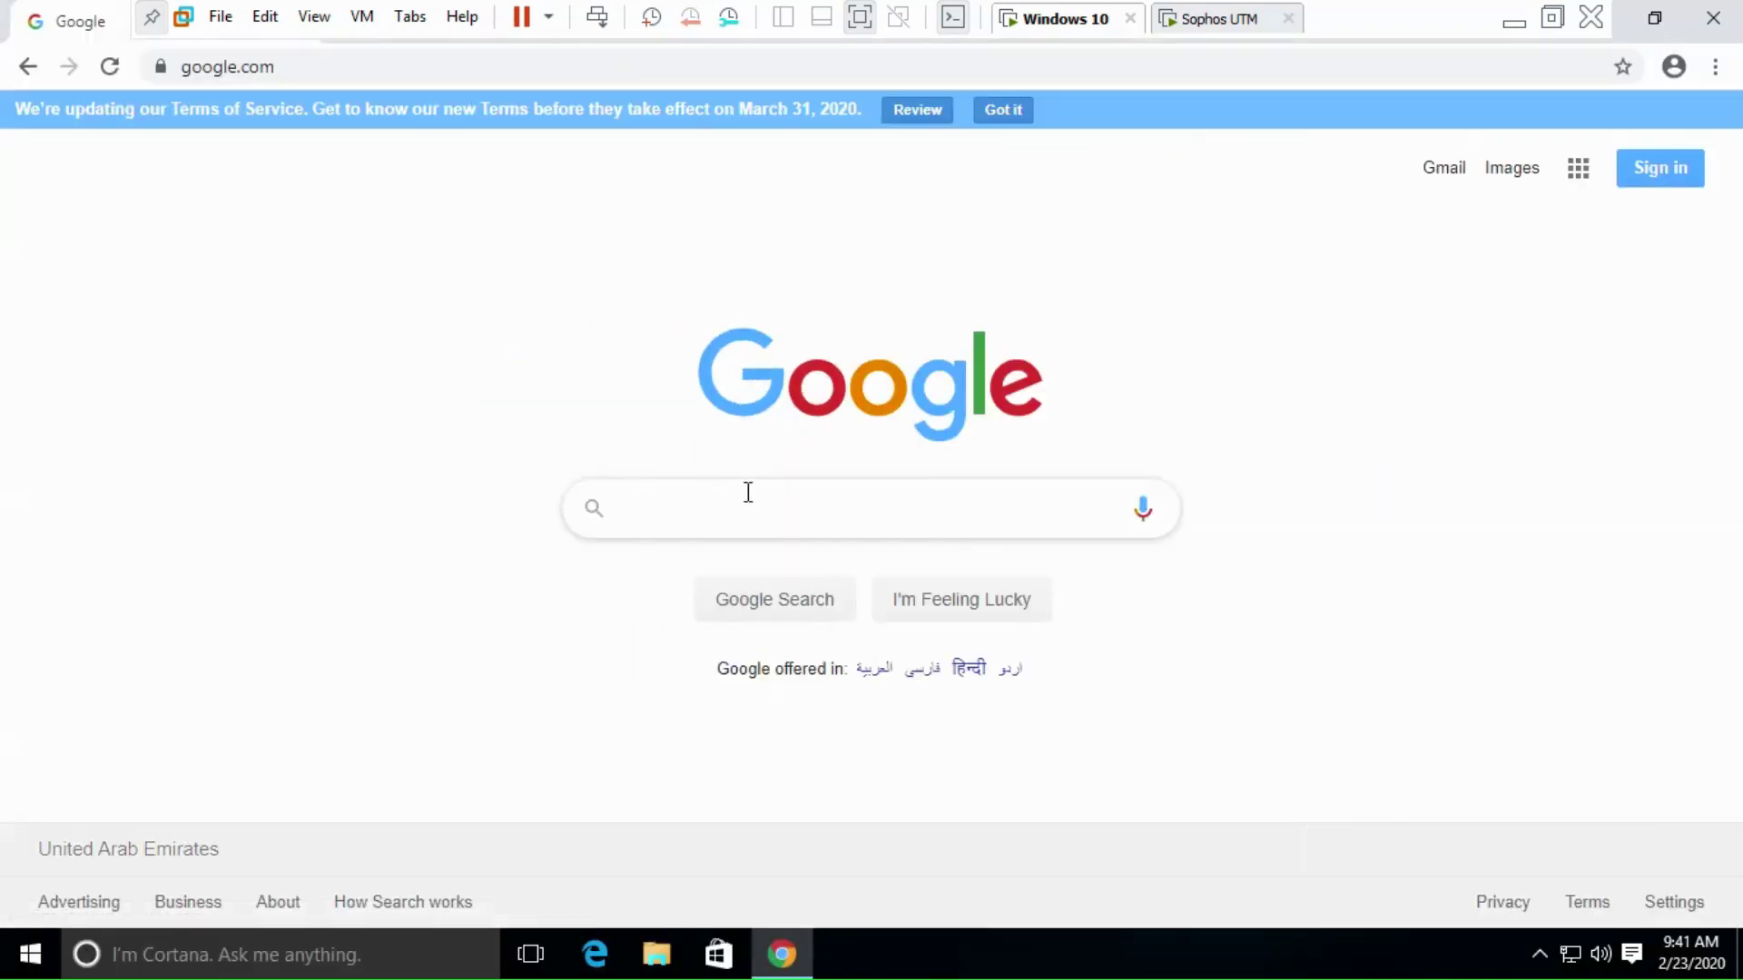
Step: Search Google for 'hello', return to the Google homepage, and leave full screen
type("hello")
key("Return")
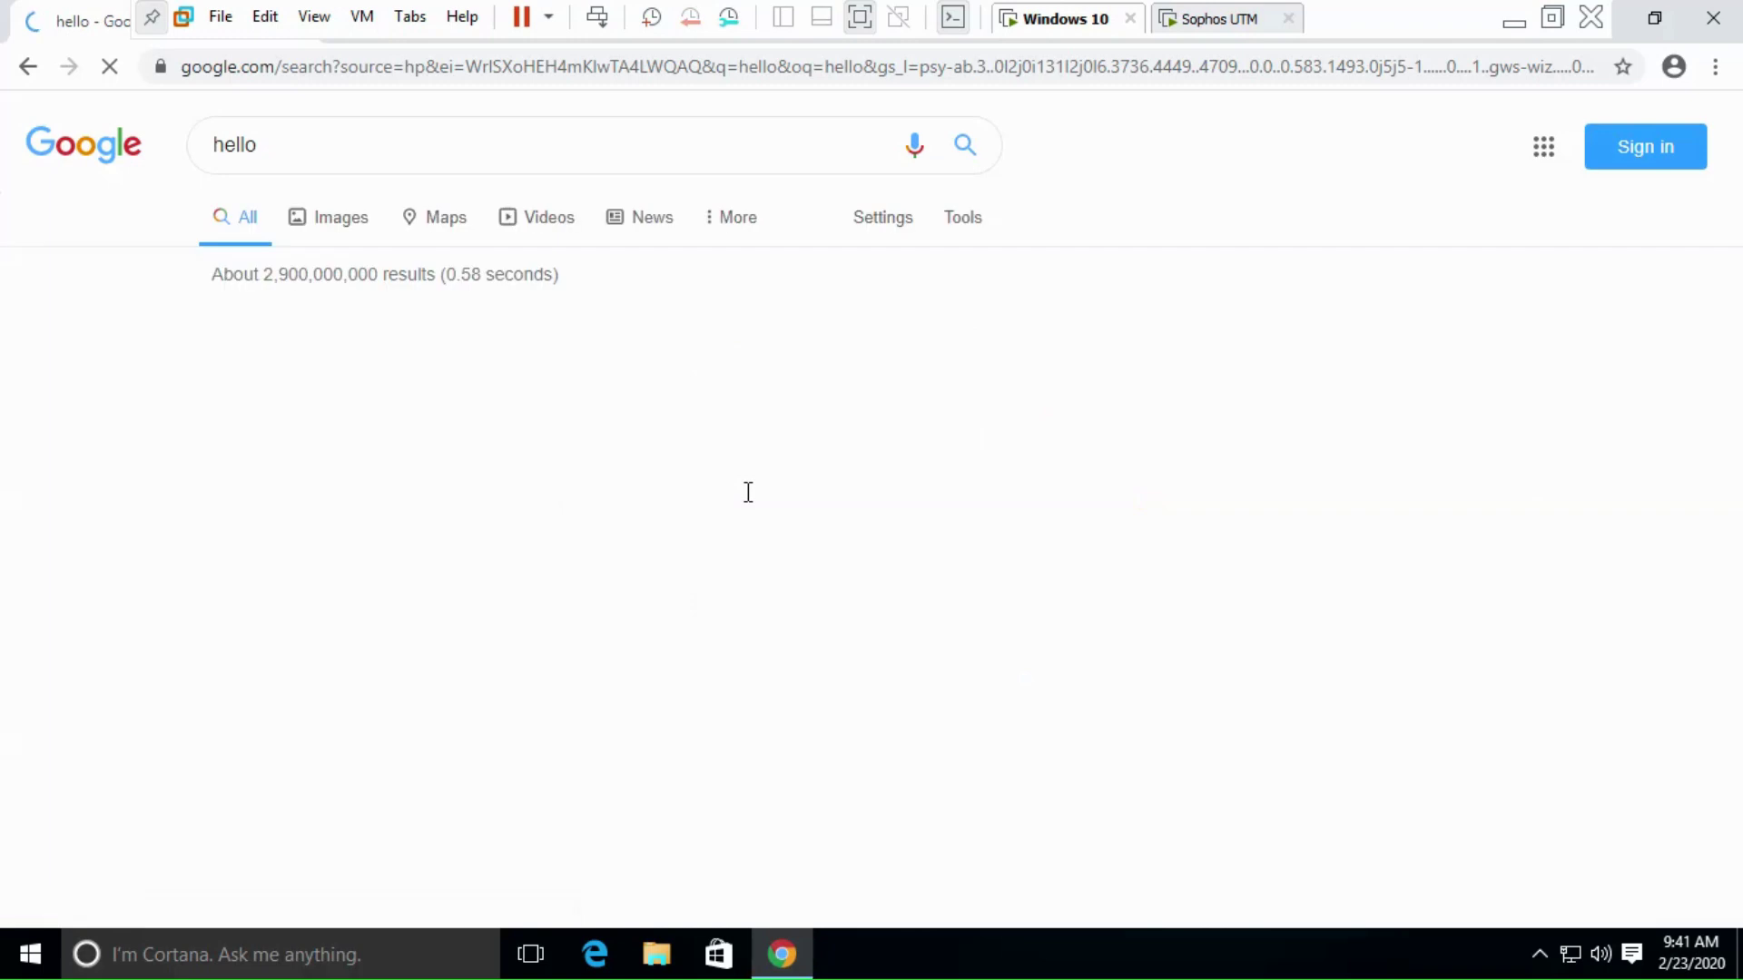
scroll(876, 413, "down", 9)
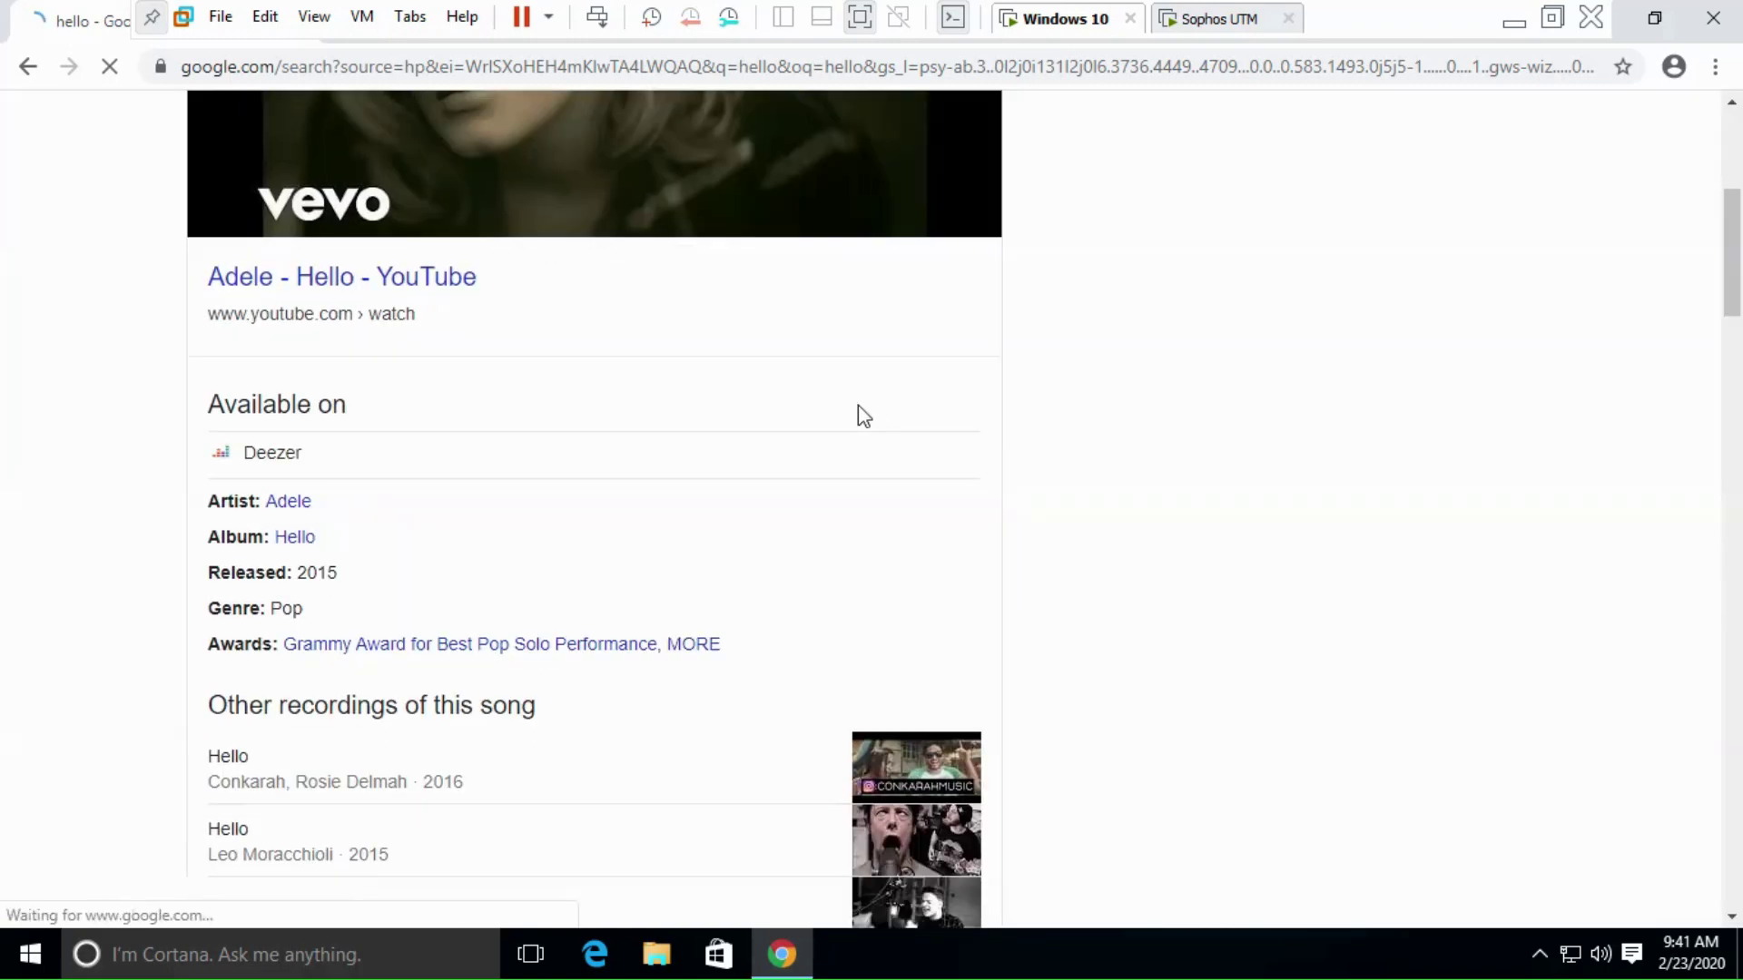
scroll(253, 330, "up", 9)
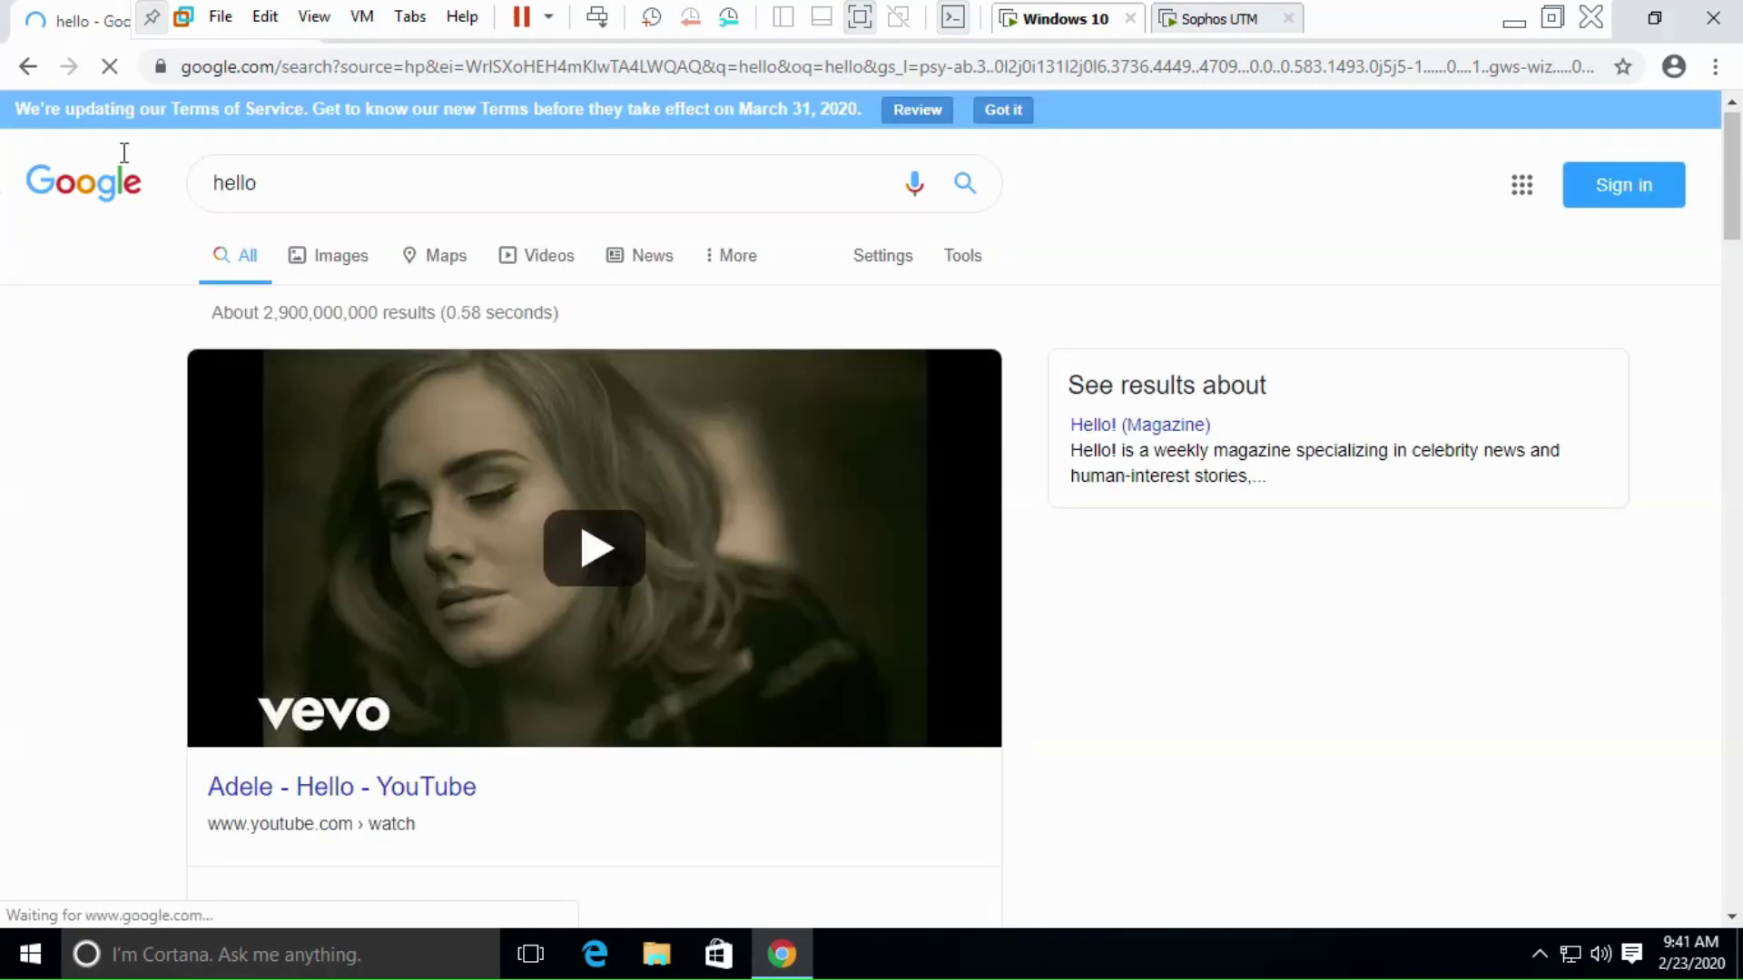
left_click(85, 188)
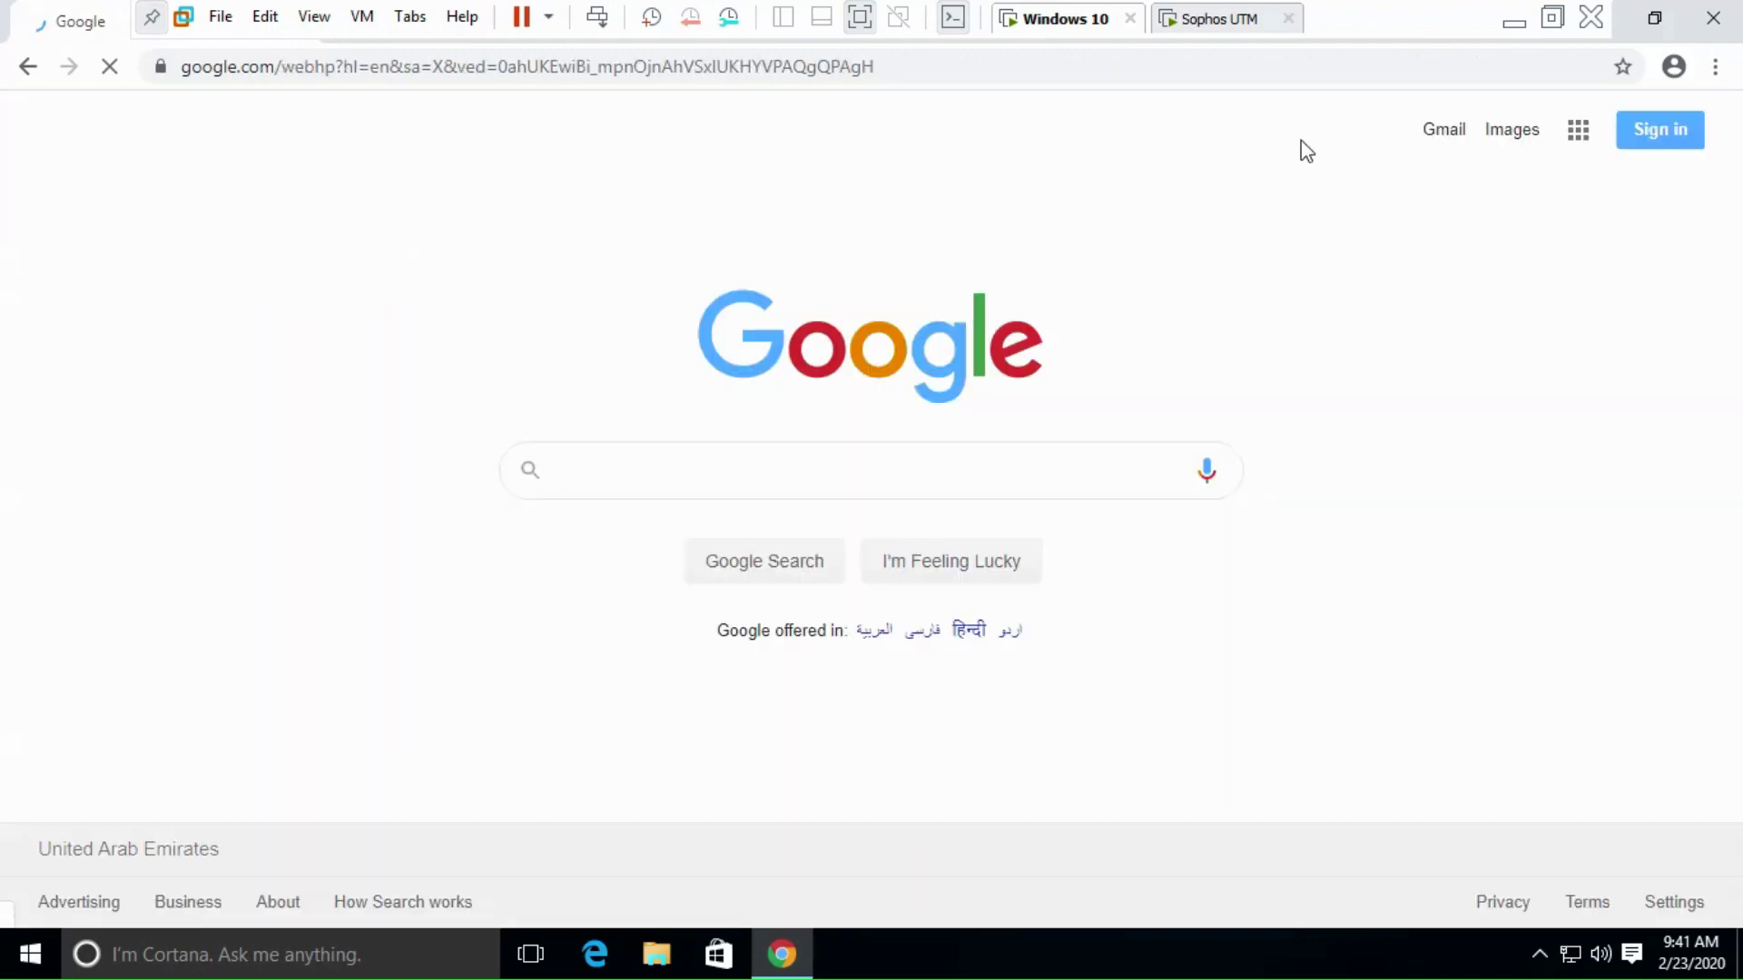
left_click(1554, 19)
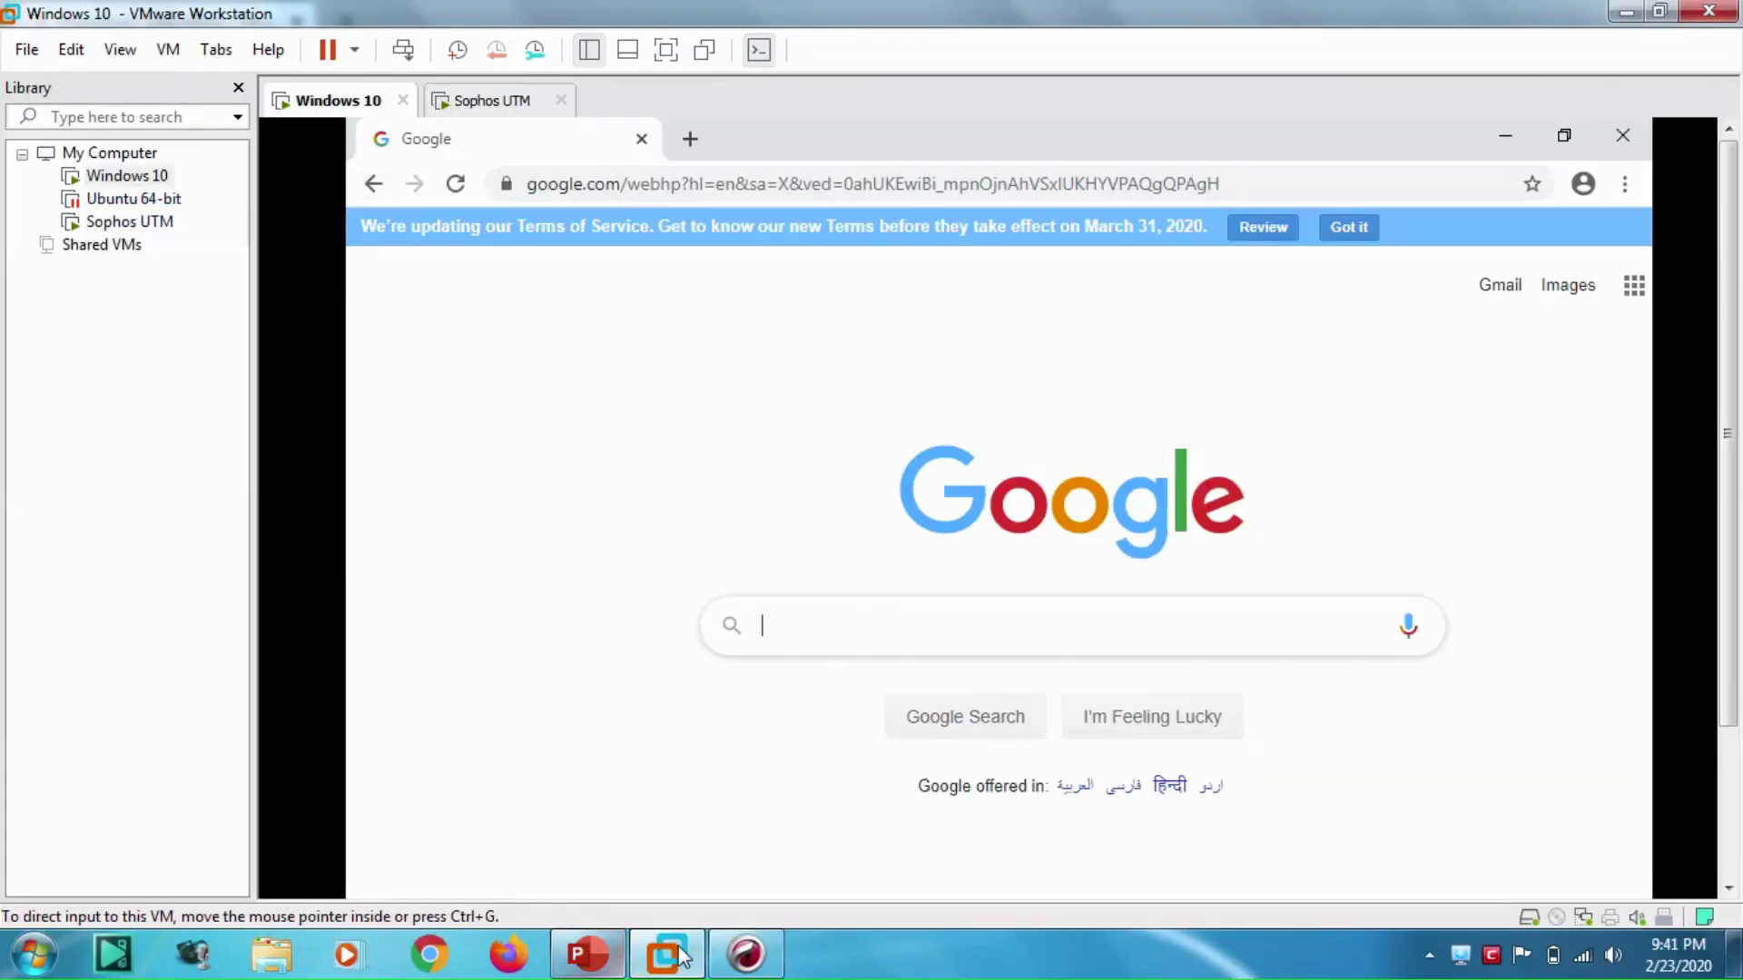
left_click(746, 953)
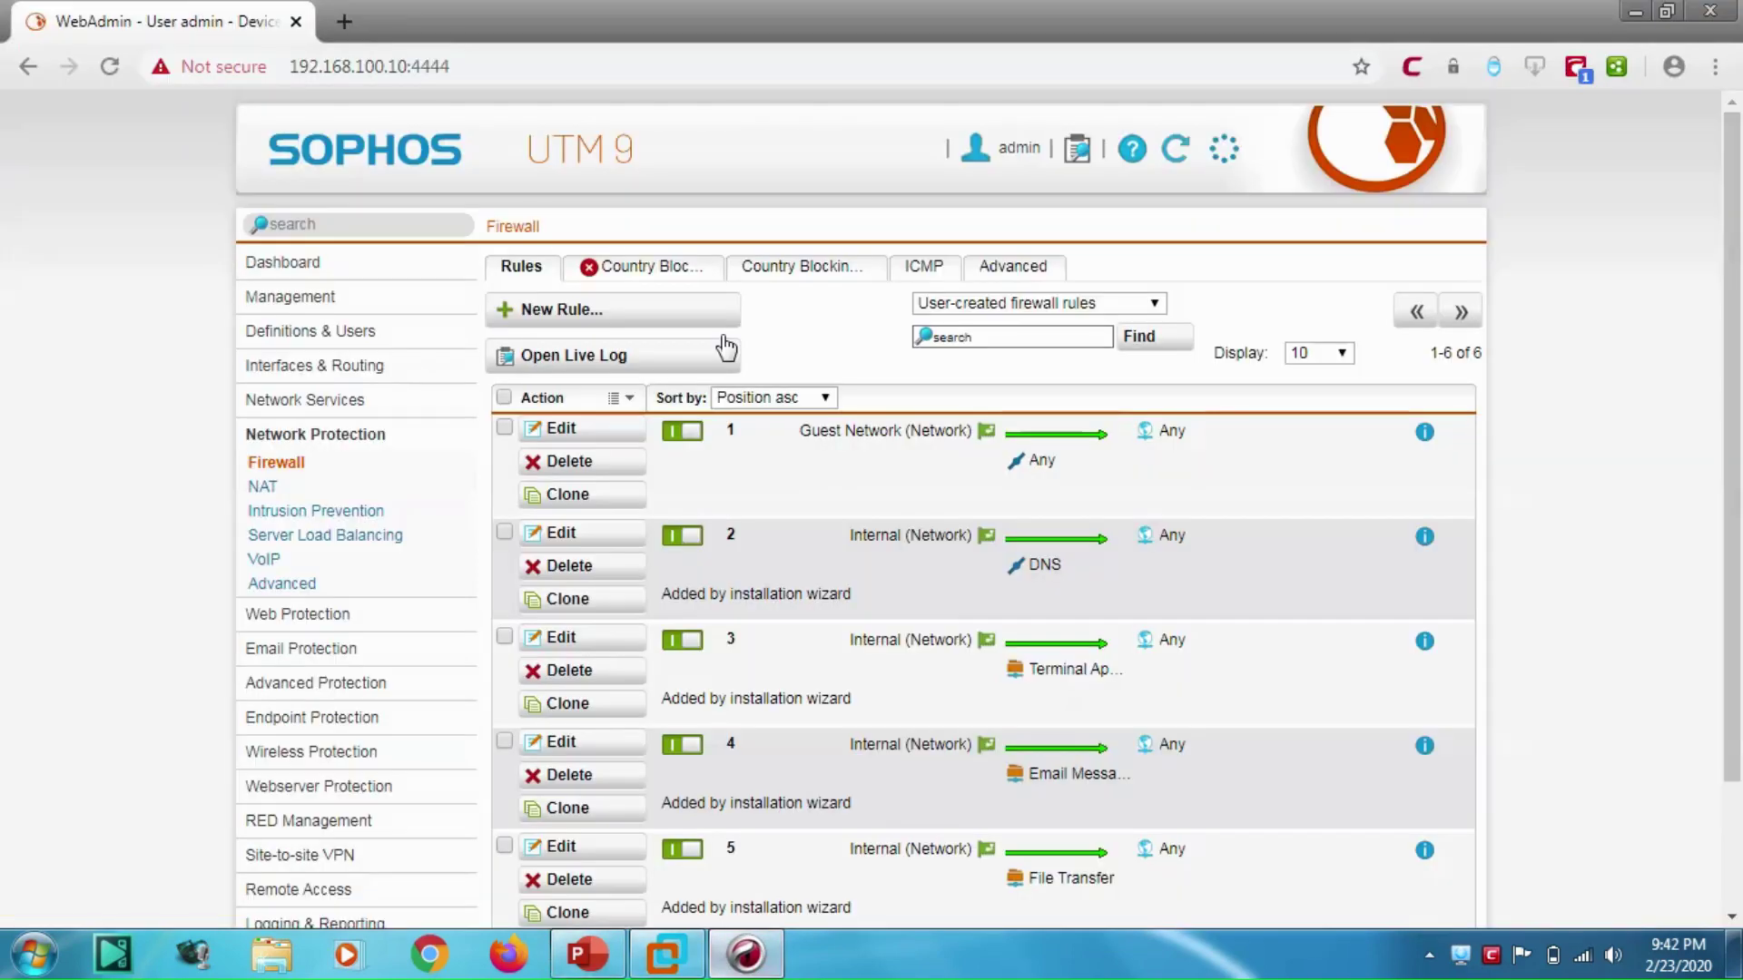
Step: In firewall rule 1, replace the Any service with Web Surfing
left_click(582, 436)
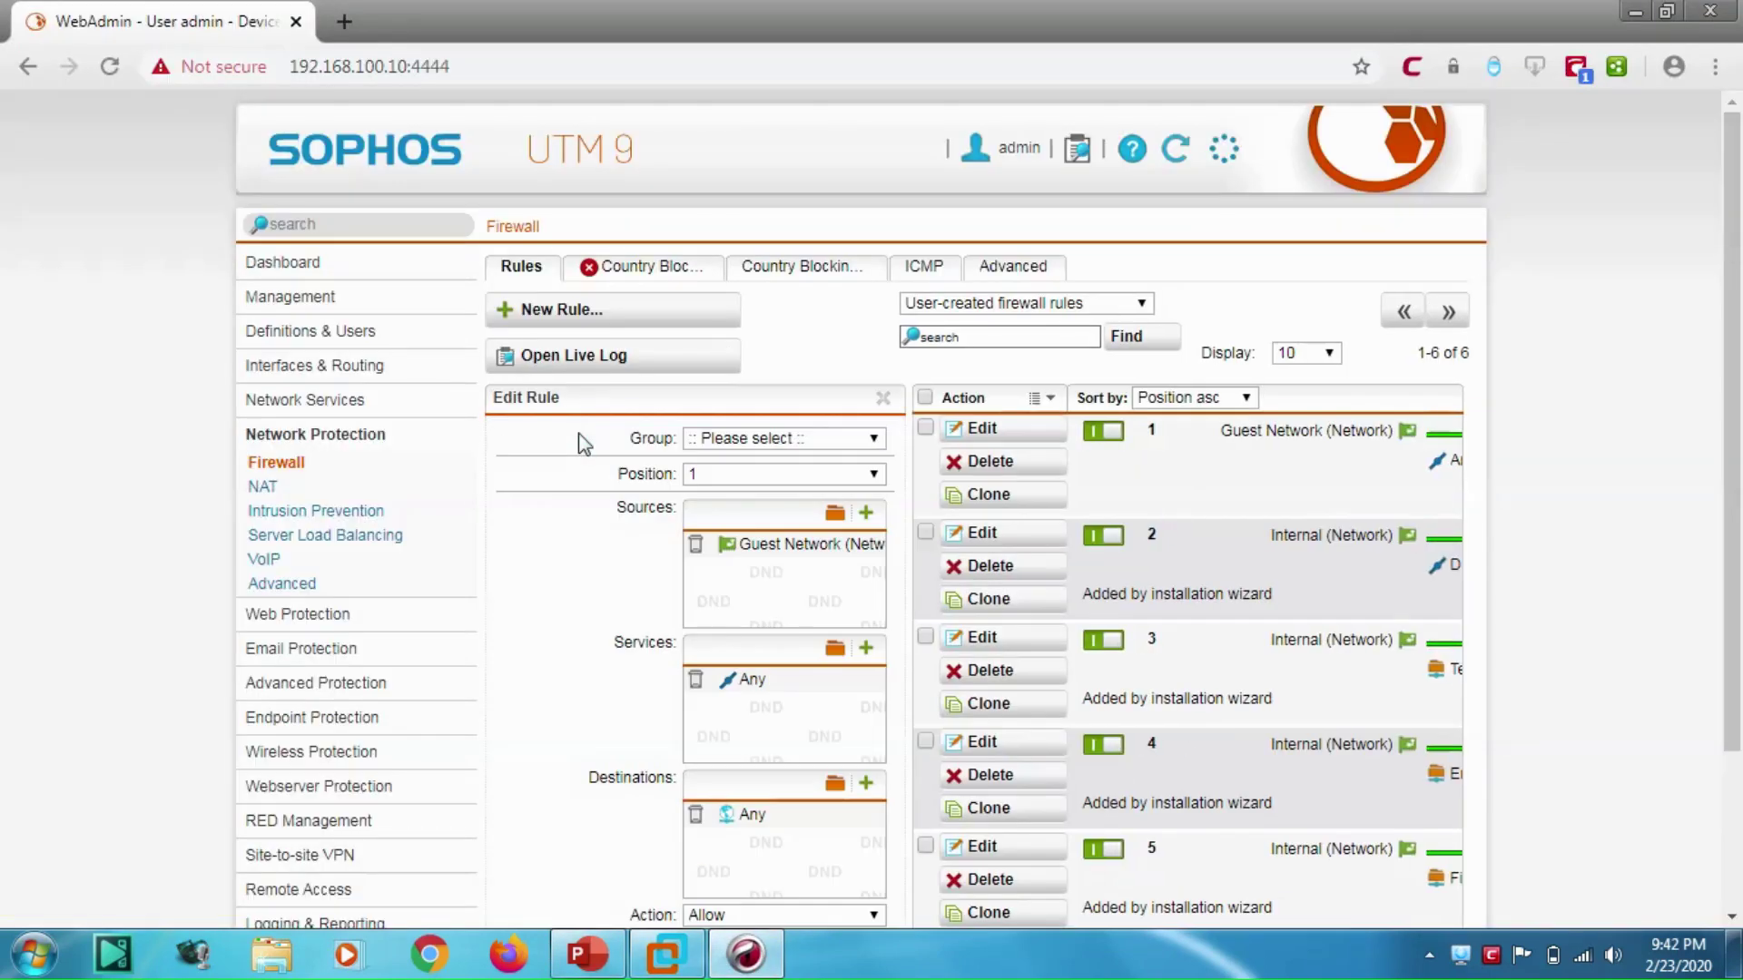
scroll(749, 576, "down", 3)
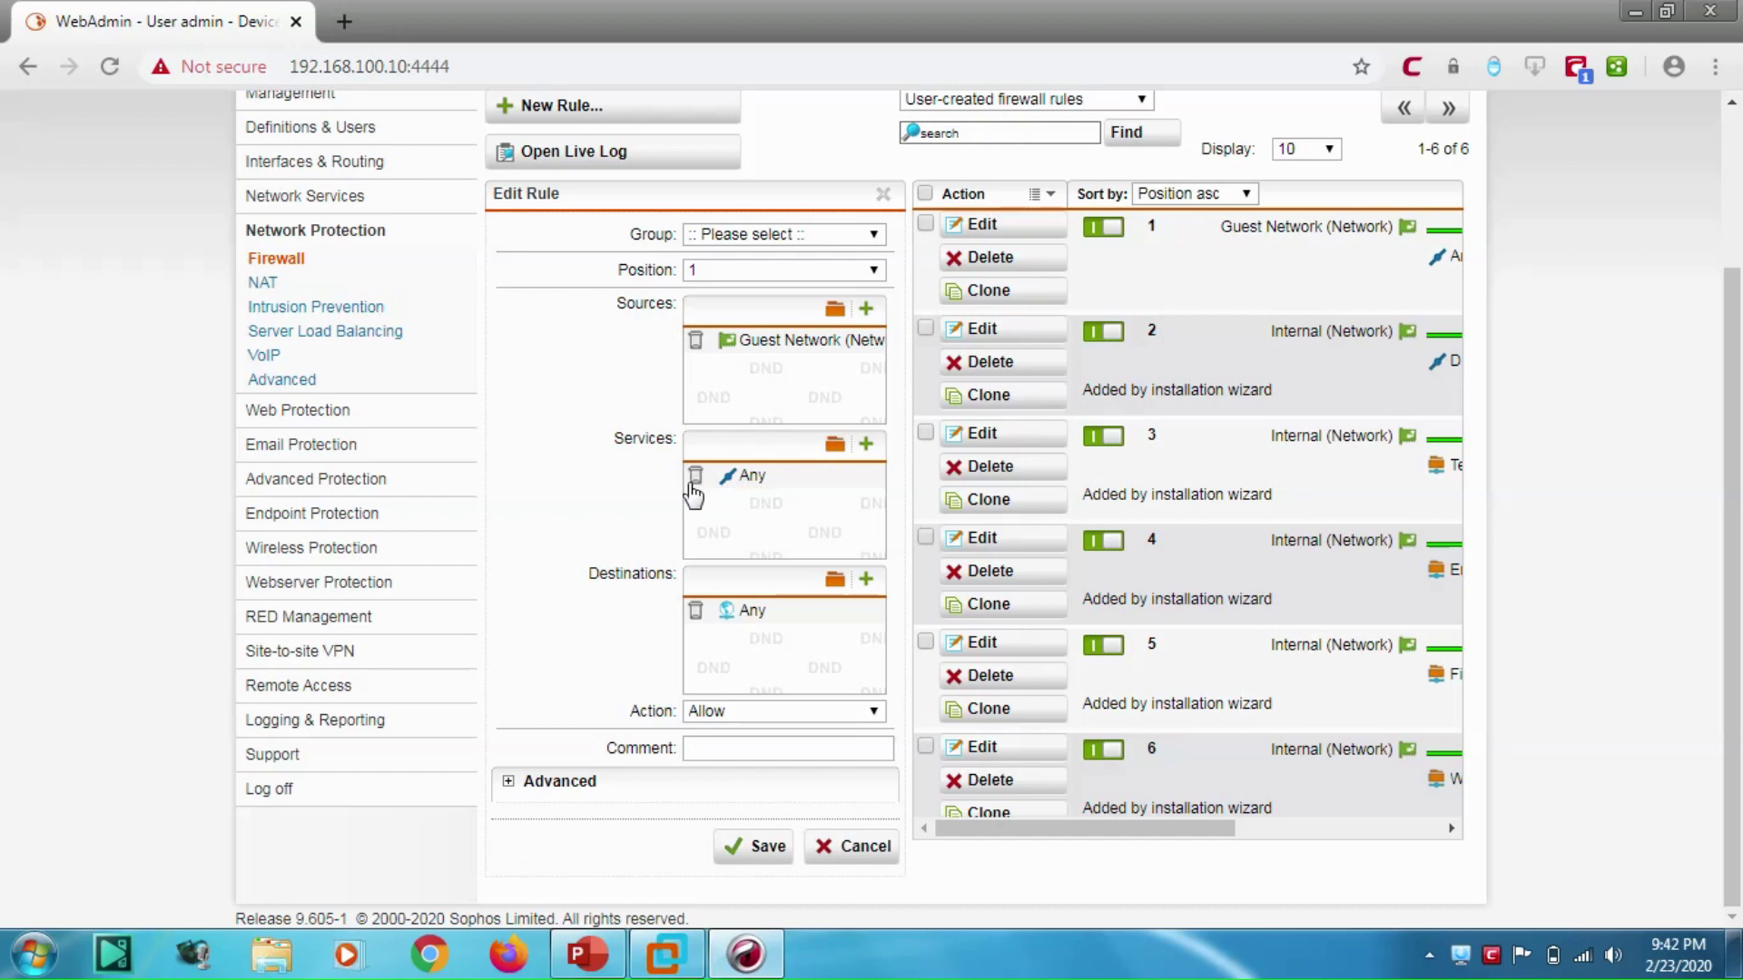
left_click(834, 444)
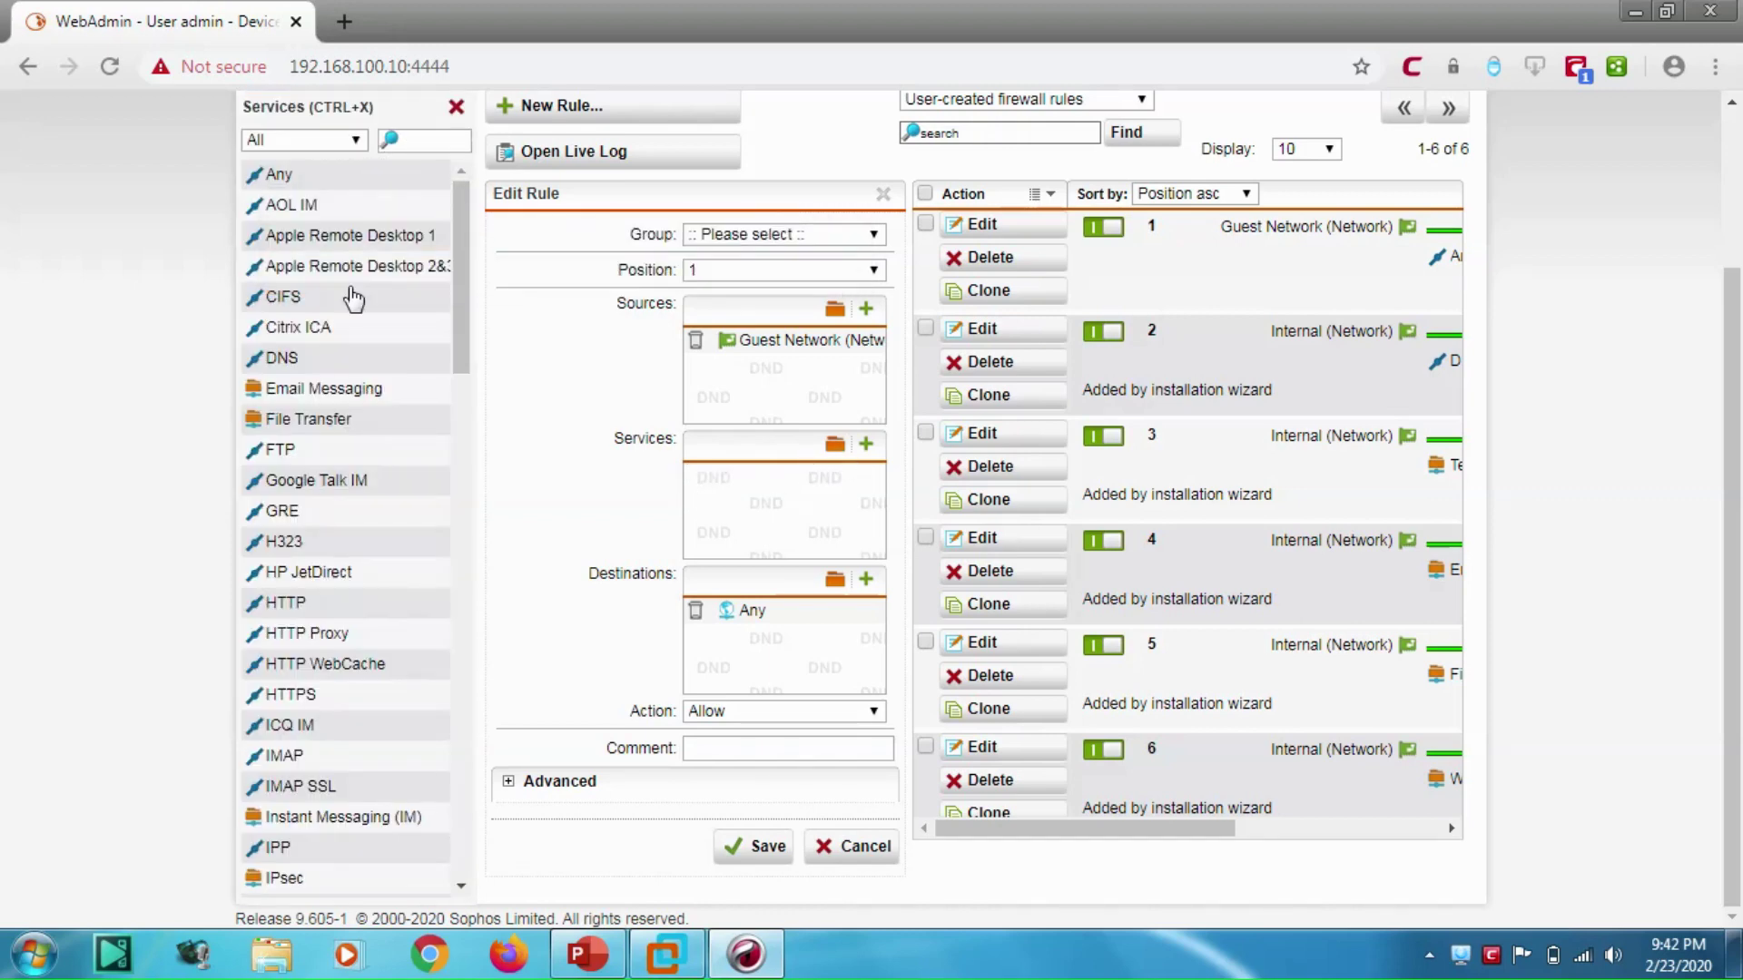
left_click(421, 143)
type("w")
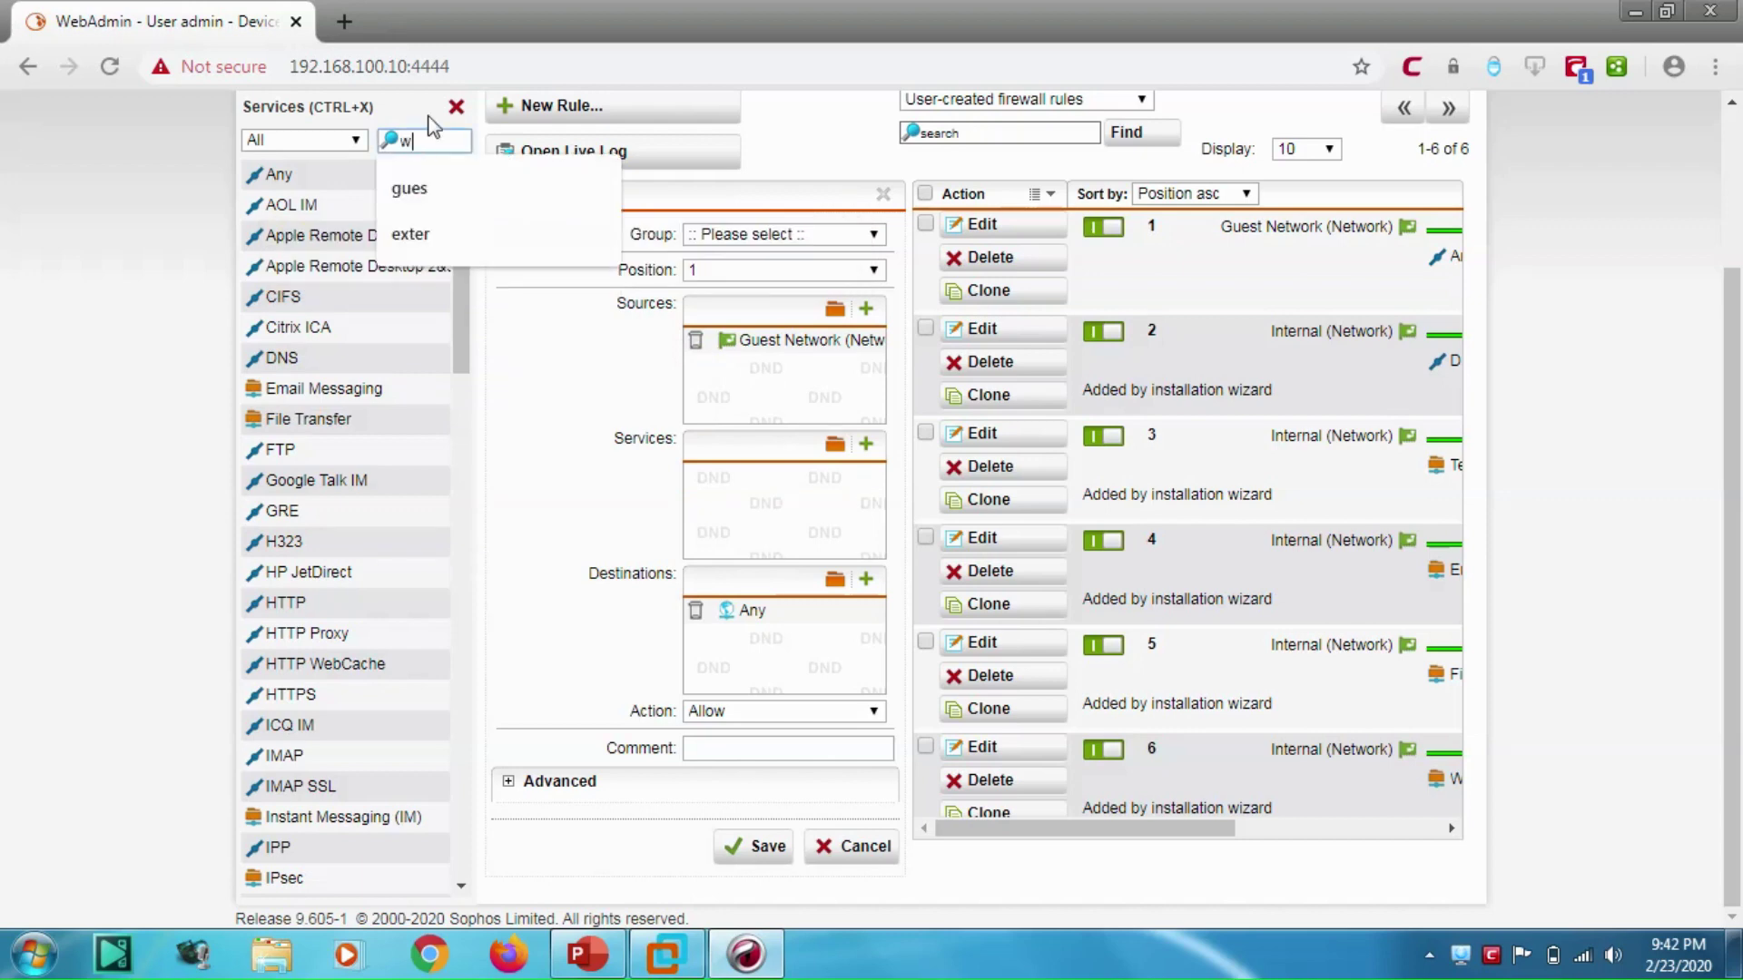
type("eb")
left_click_drag(273, 205, 763, 536)
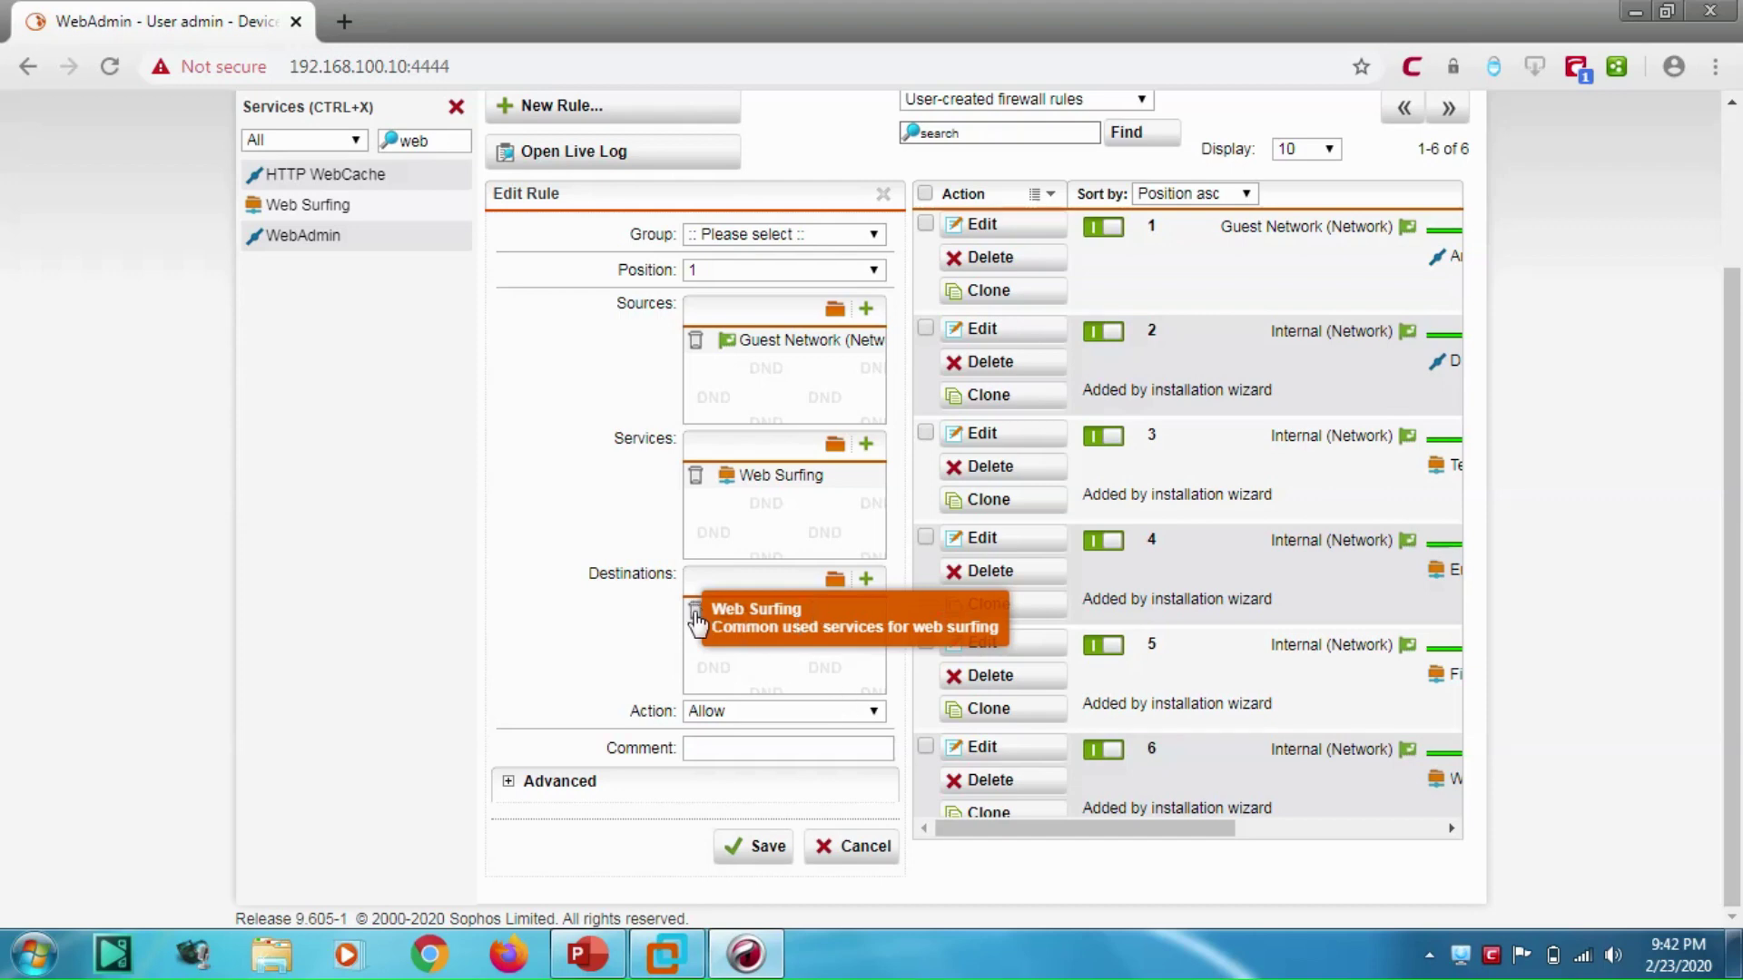
Step: Replace the Any destination with Internet IPv4 and Internet IPv6, and save the rule
left_click(834, 580)
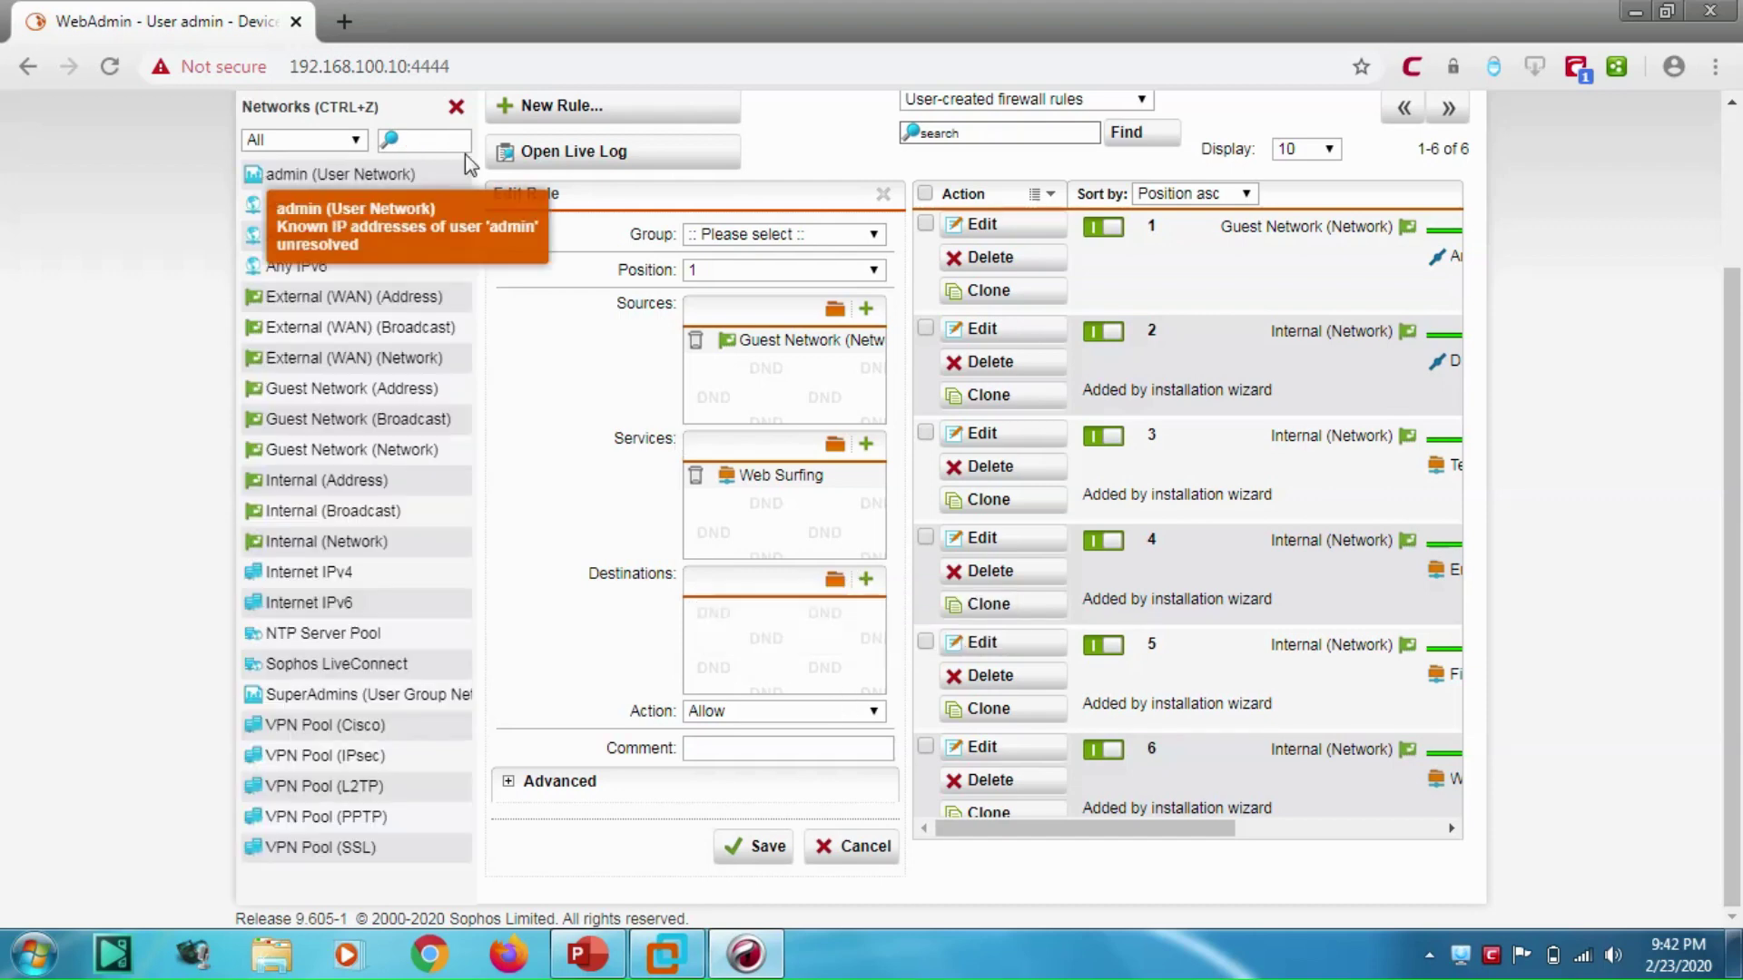
left_click(463, 150)
type("inter")
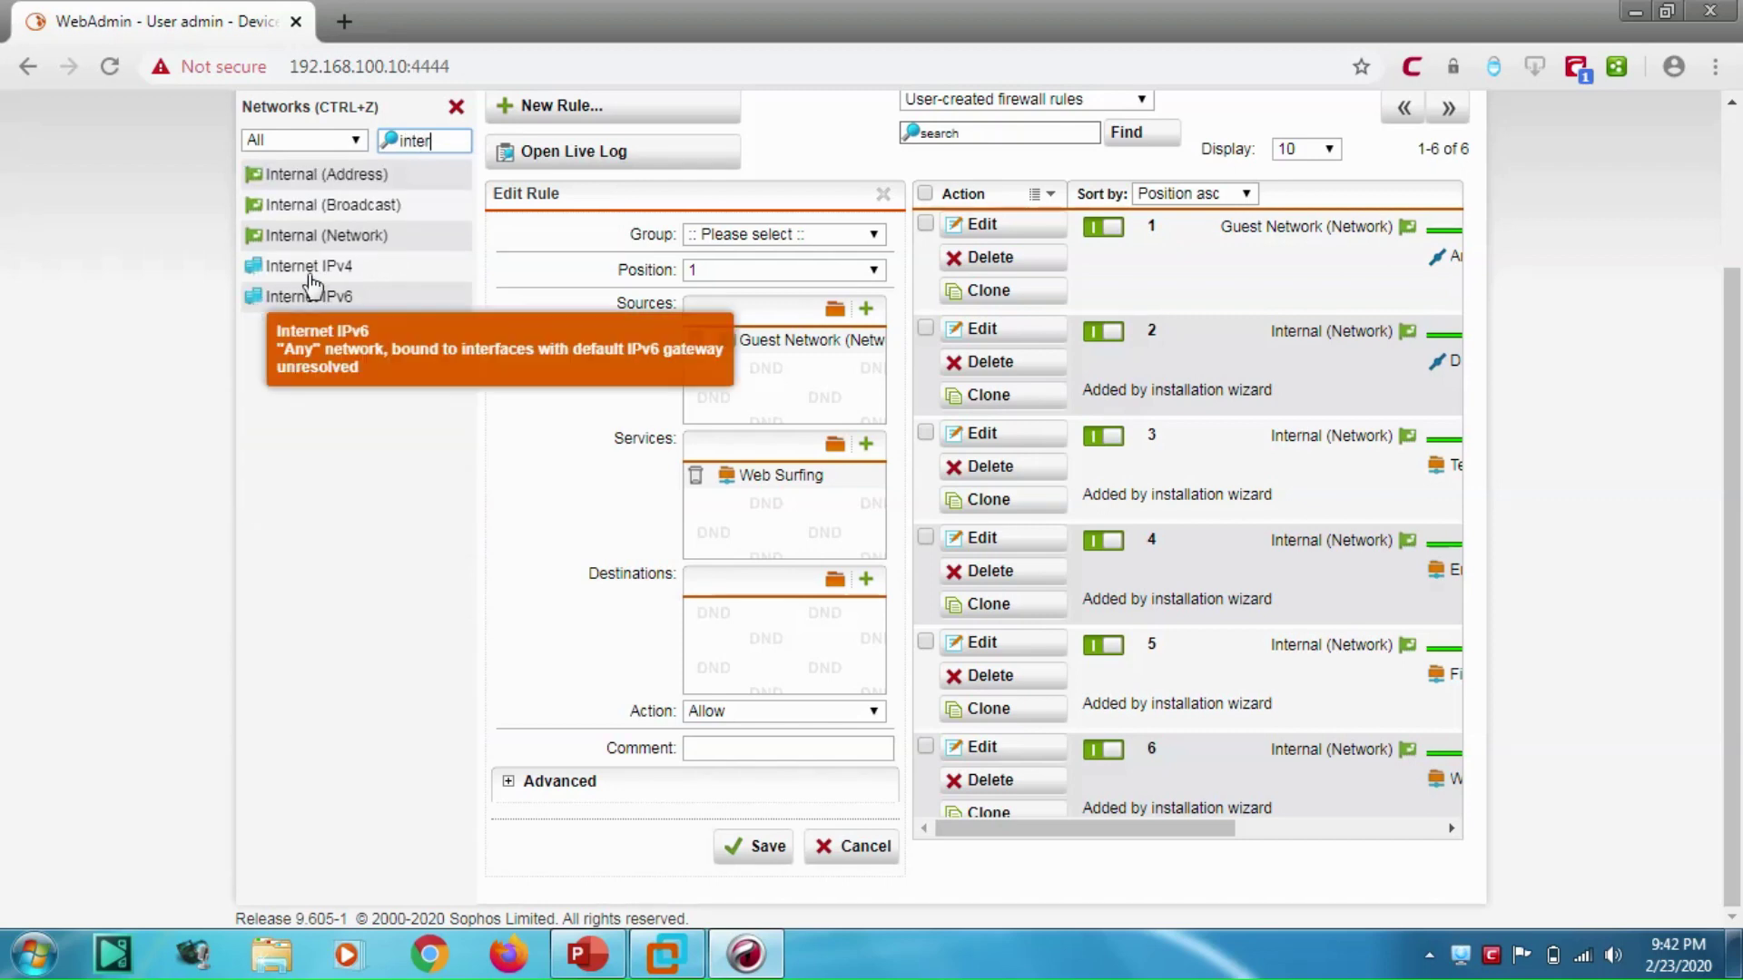
left_click_drag(312, 286, 713, 640)
left_click_drag(356, 306, 766, 676)
left_click(748, 842)
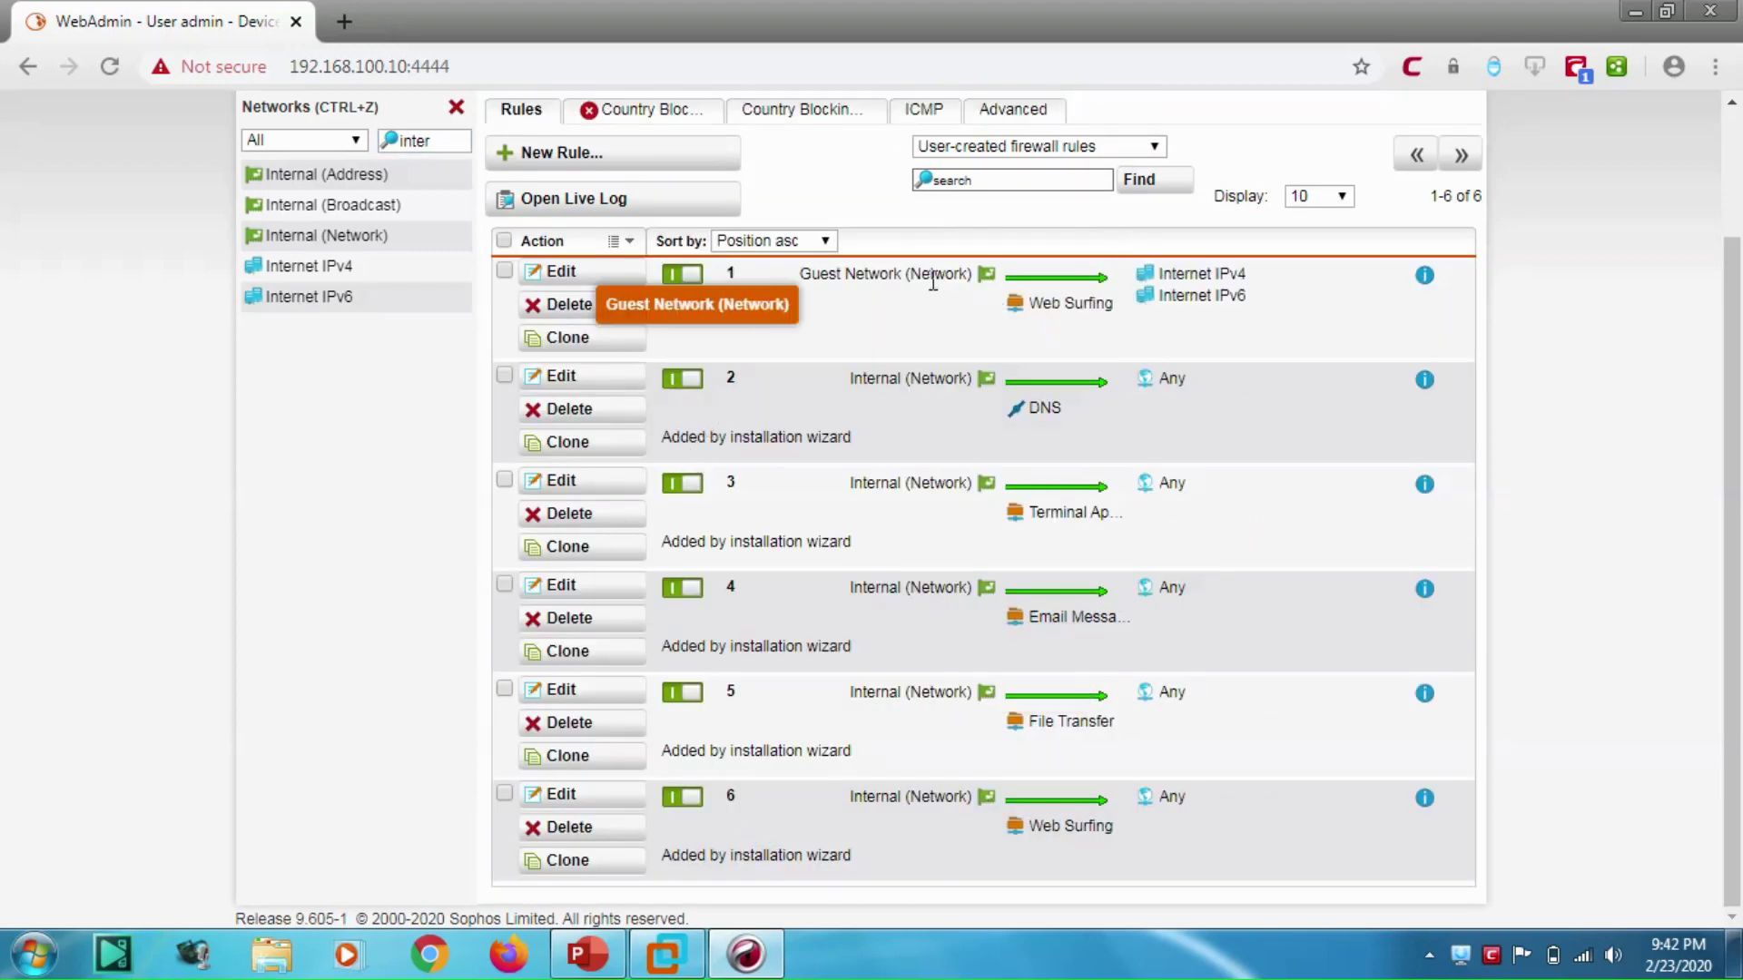
mouse_move(1045, 301)
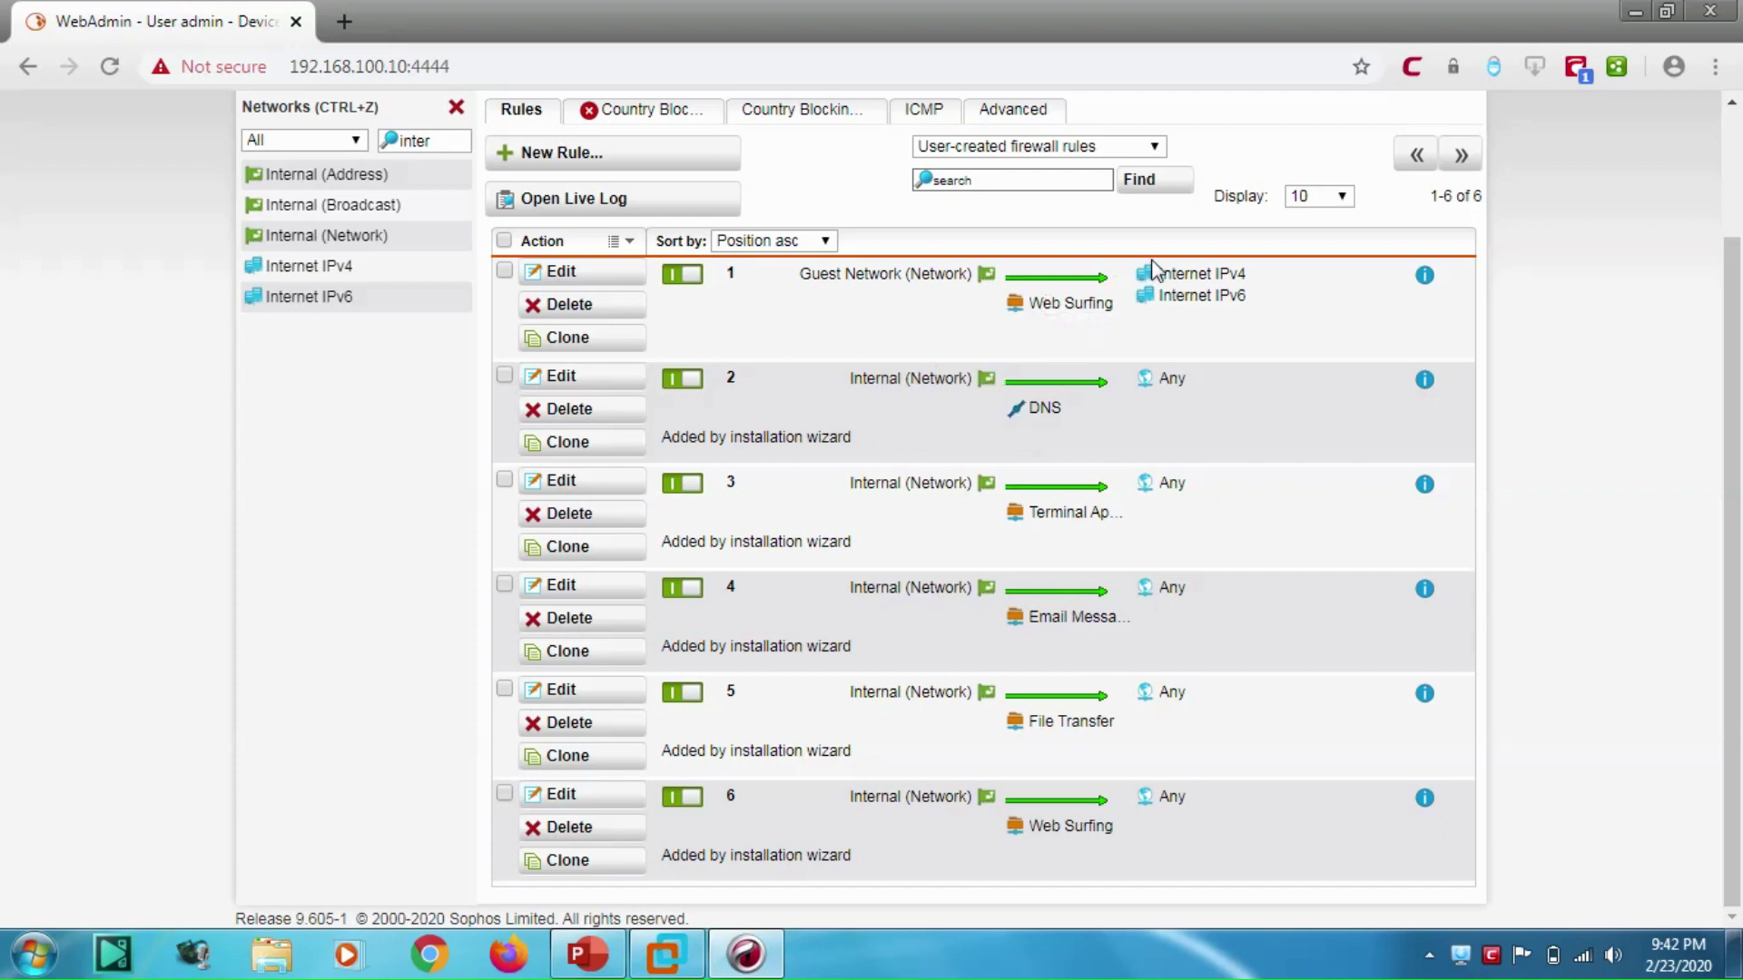
mouse_move(1161, 288)
Step: Open Google News from the search results in the VM, then return to WebAdmin
left_click(743, 953)
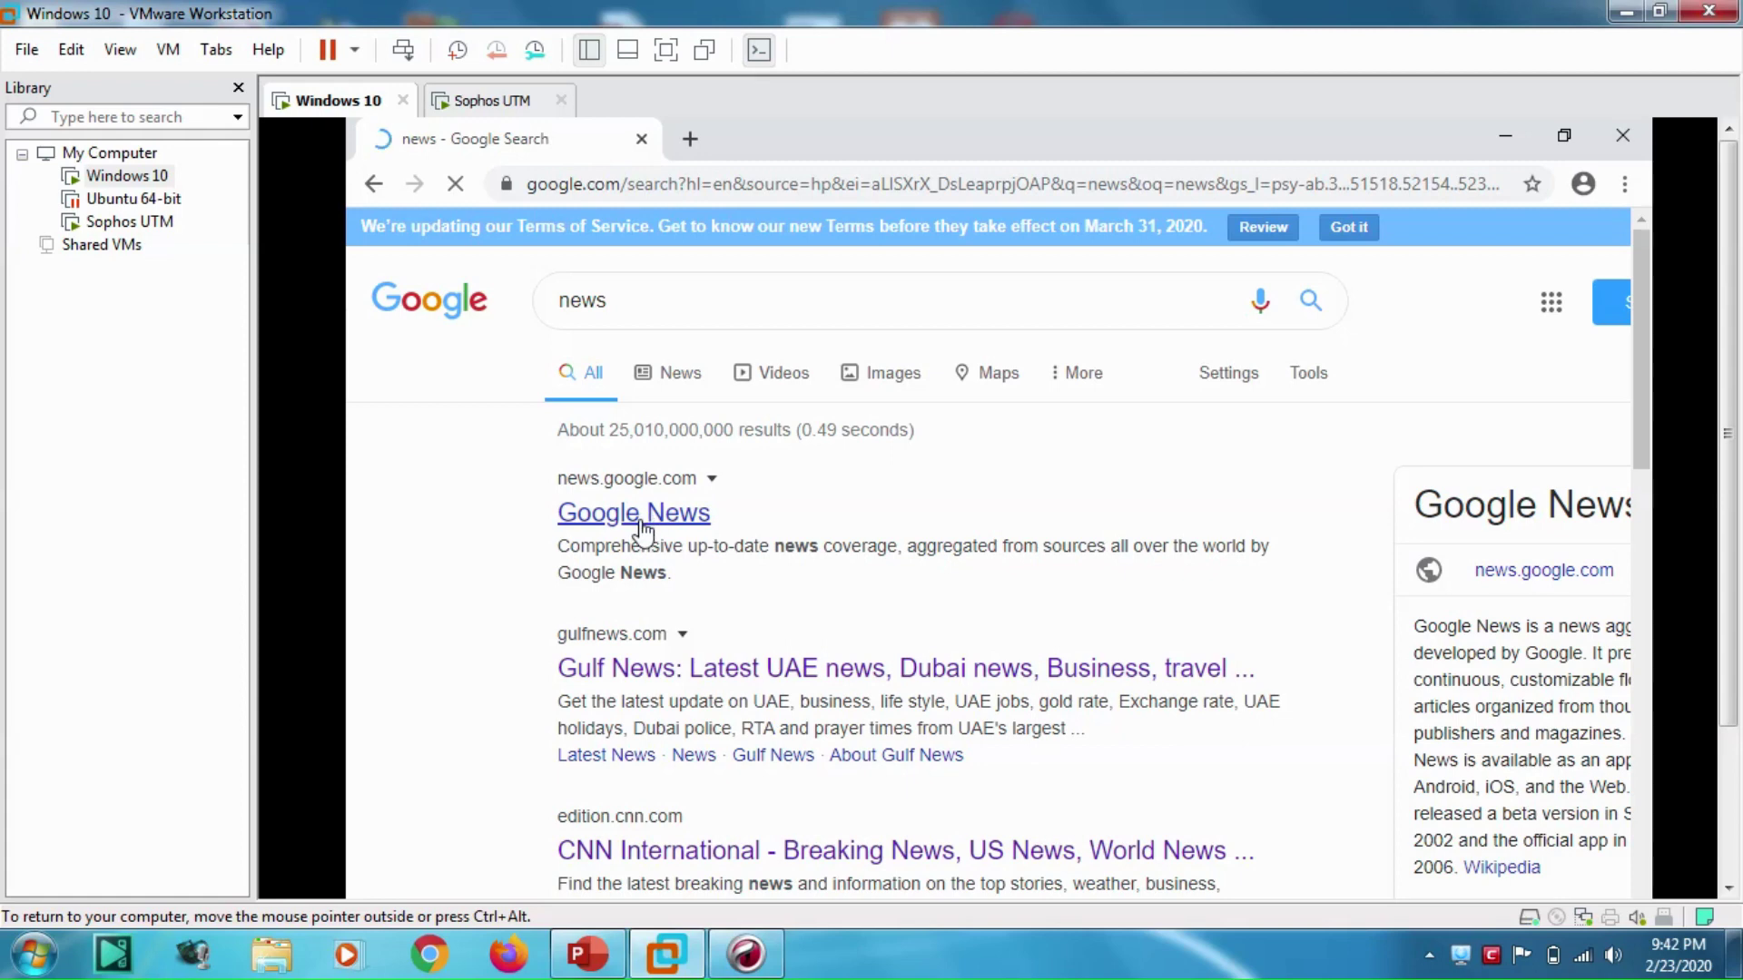
left_click(641, 519)
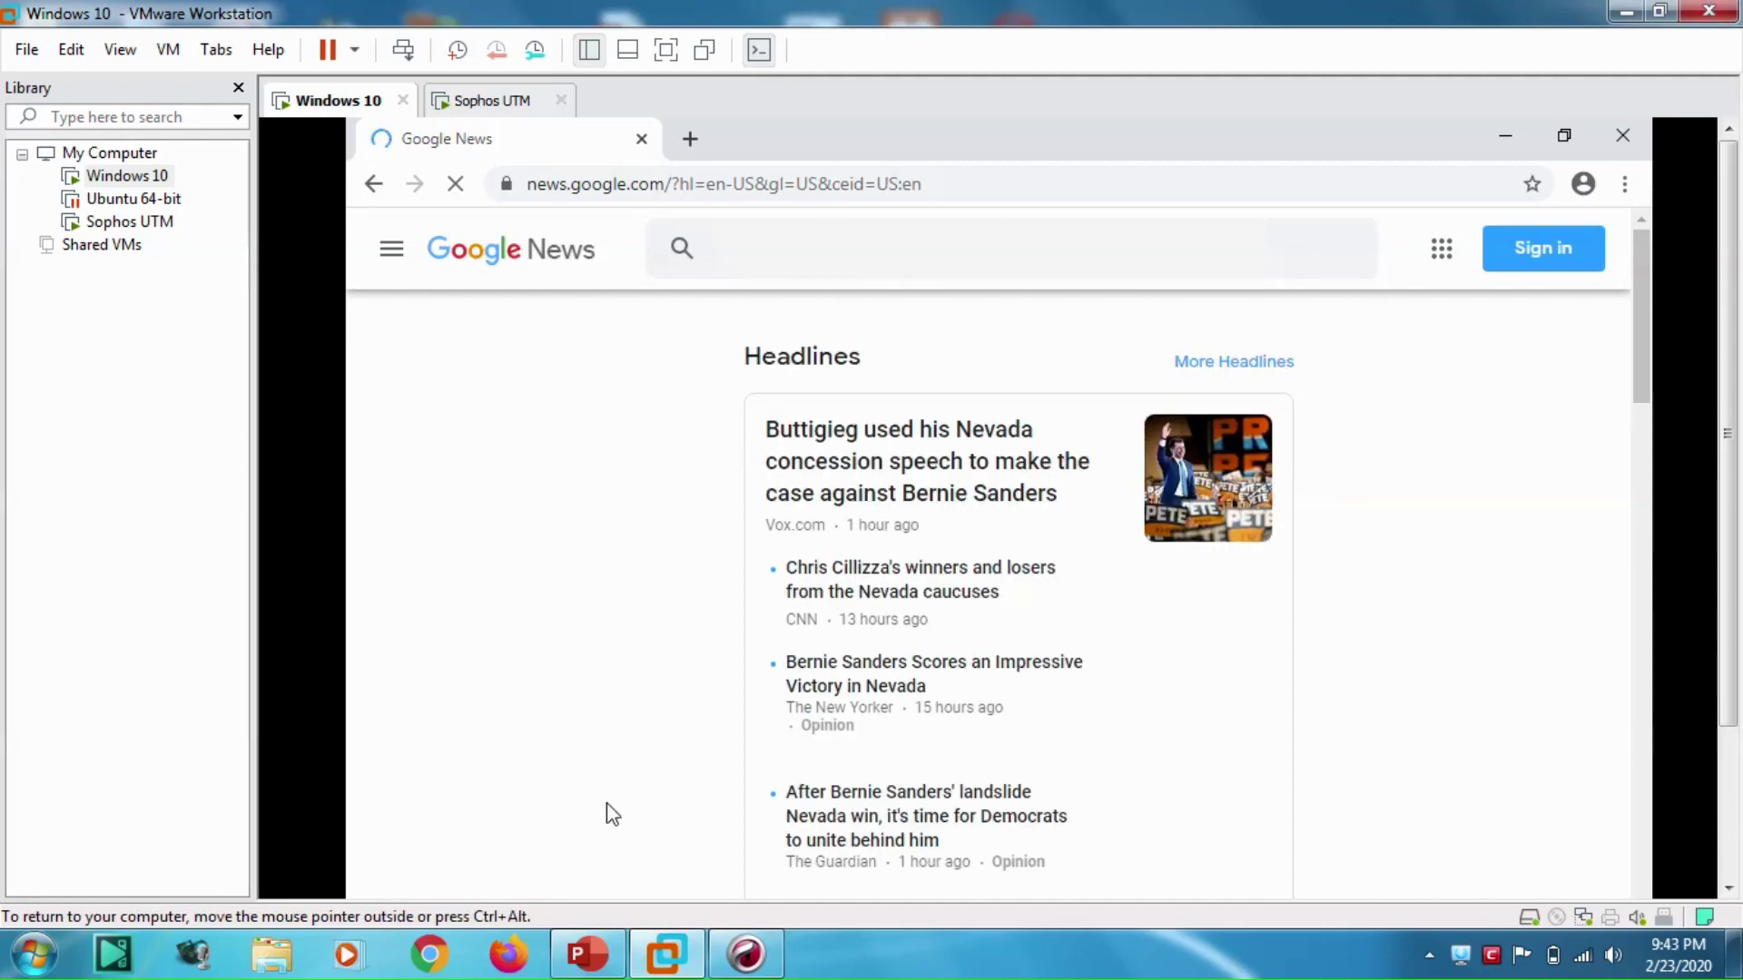
left_click(744, 955)
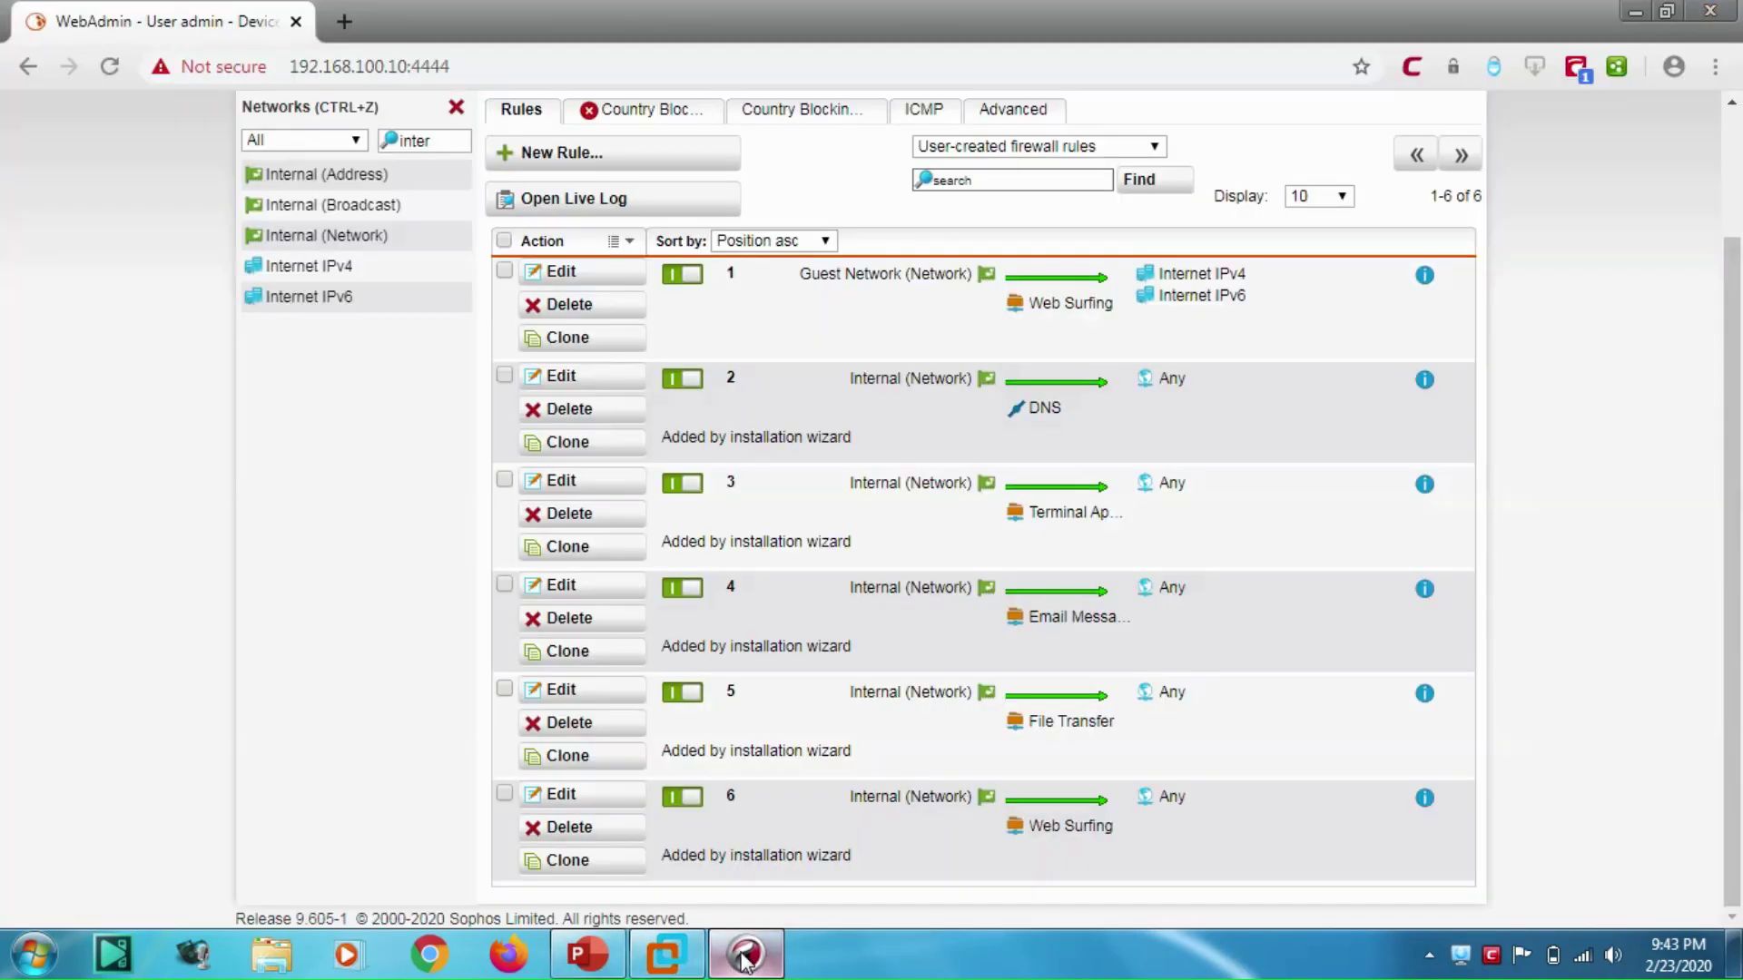
Step: Clone the guest Web Surfing rule and change the clone's service to Any
scroll(774, 317, "up", 2)
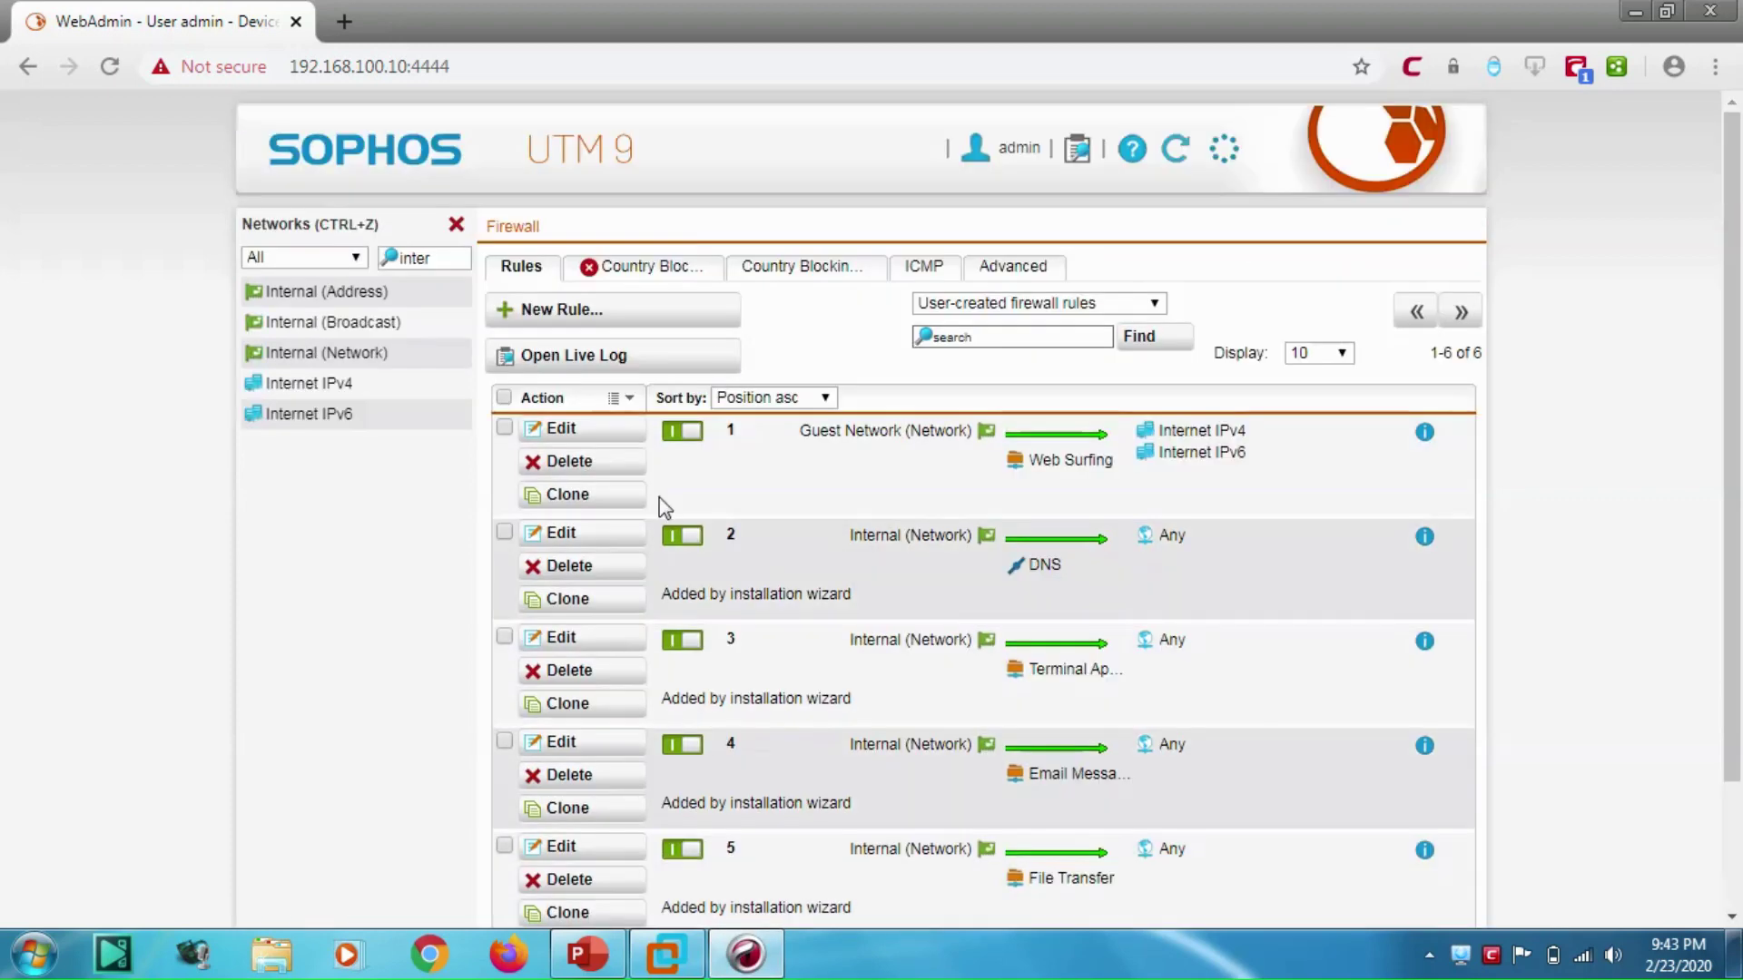
left_click(611, 499)
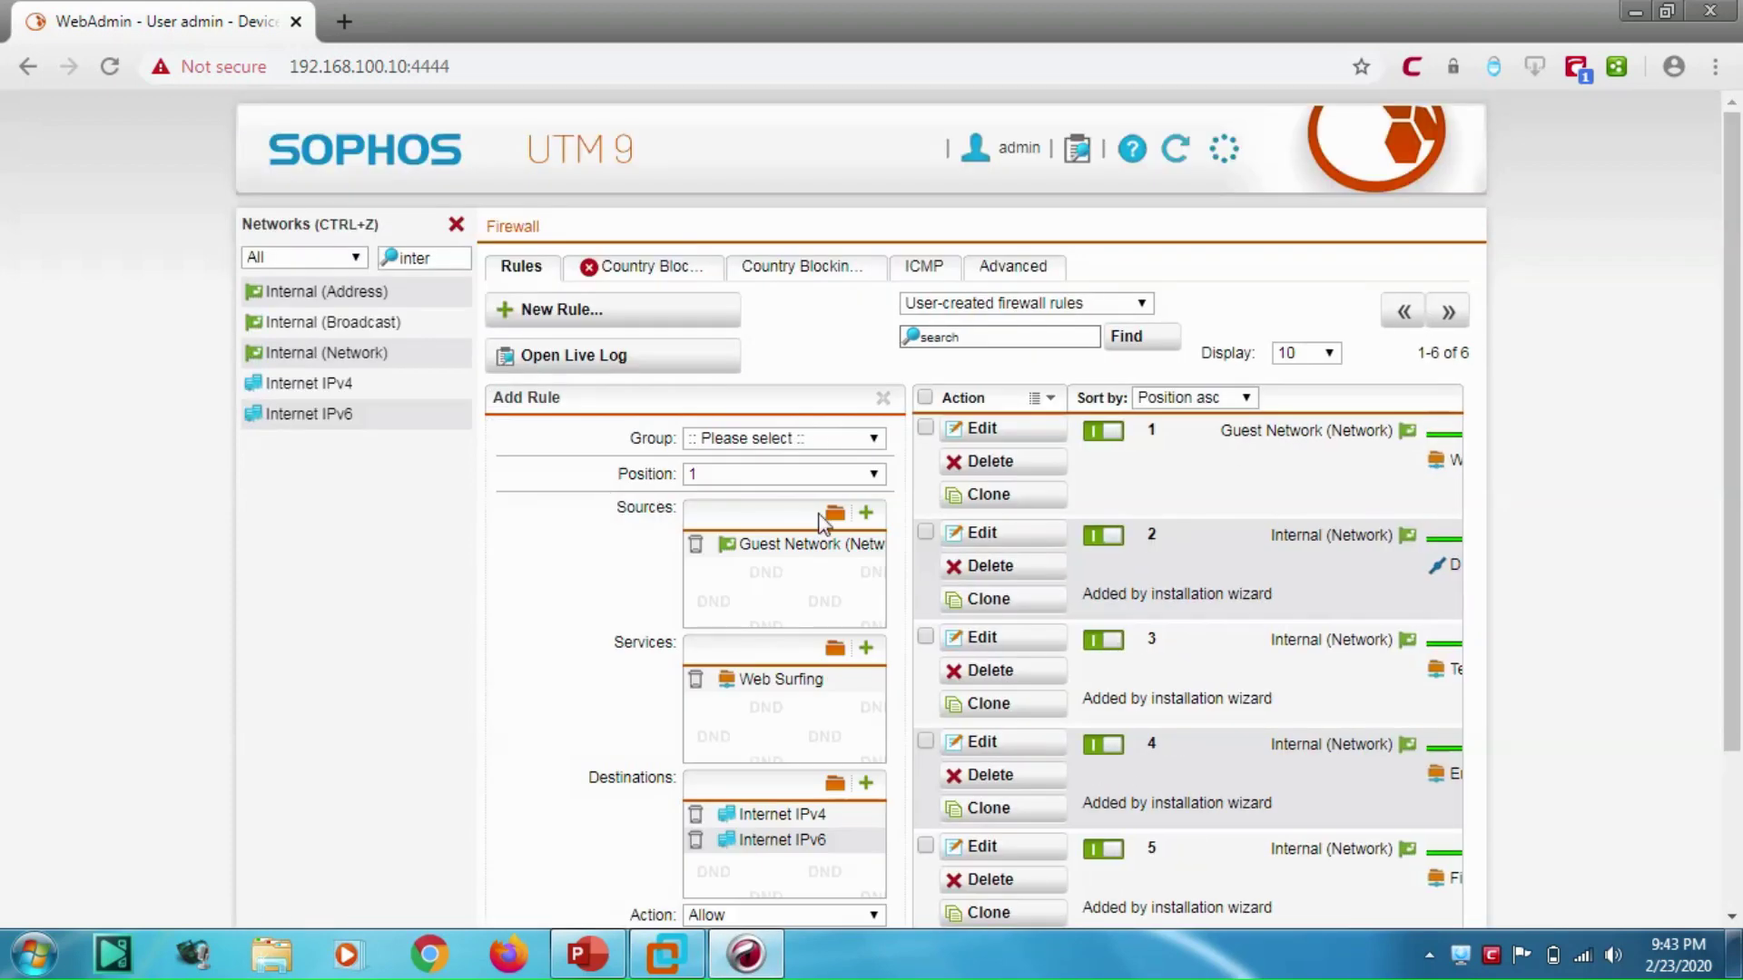
scroll(817, 635, "down", 2)
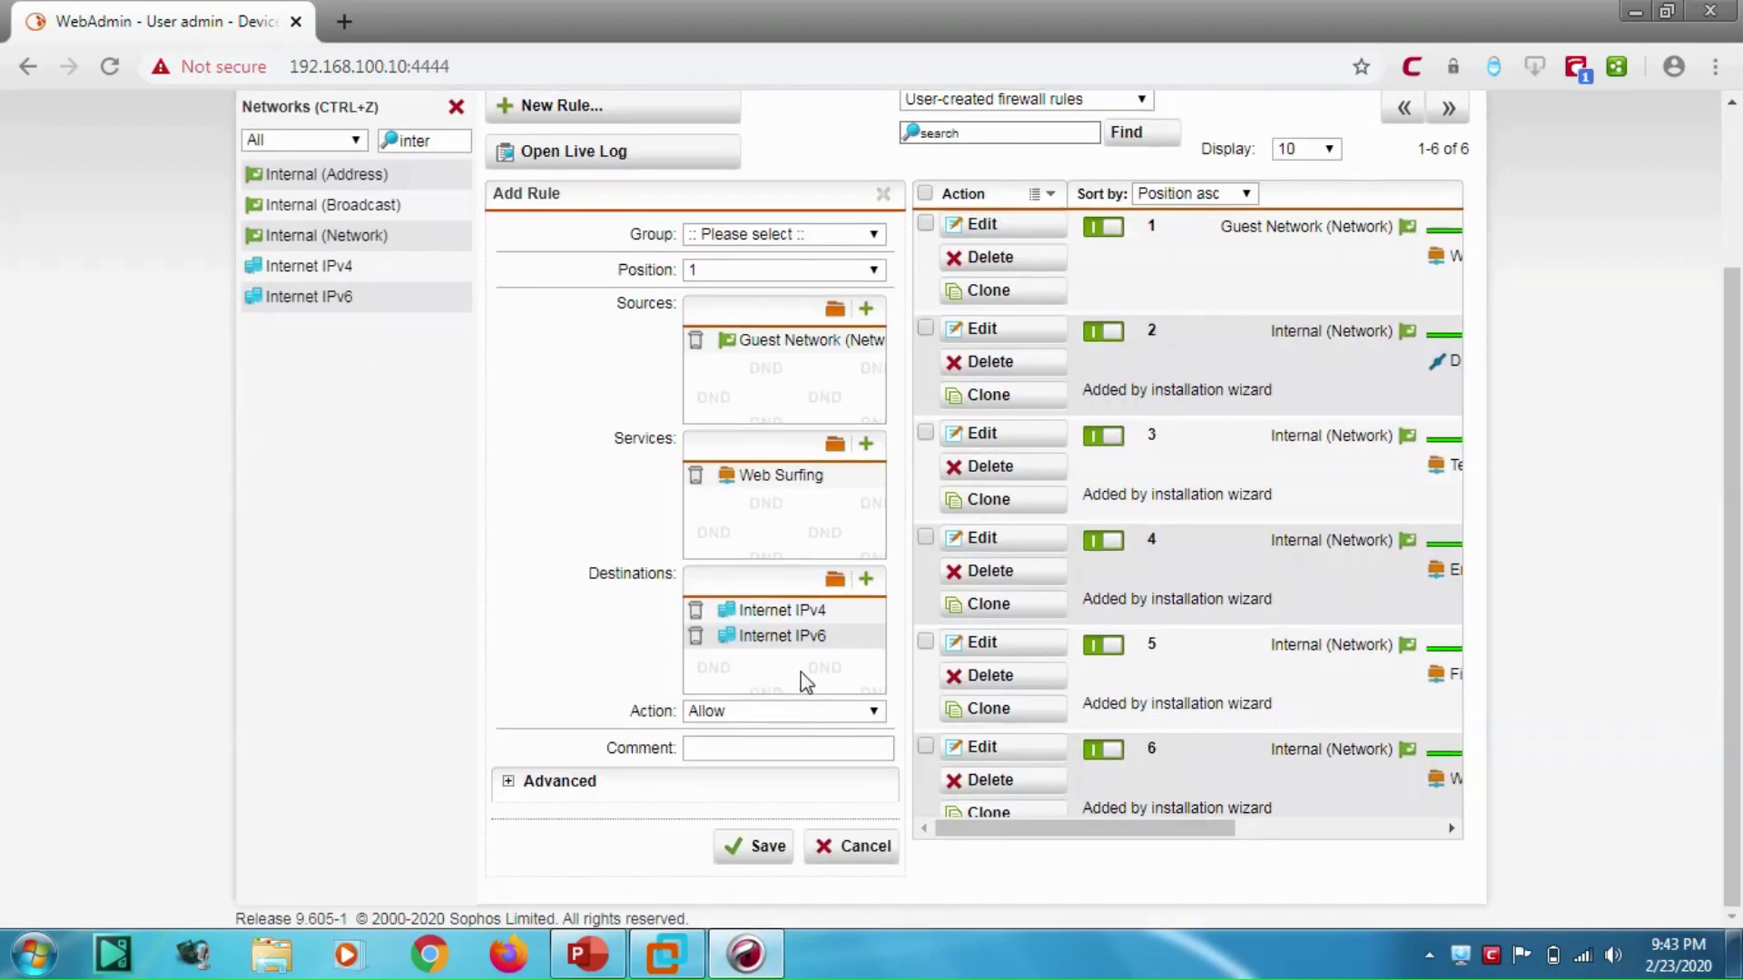
left_click(696, 476)
left_click(833, 445)
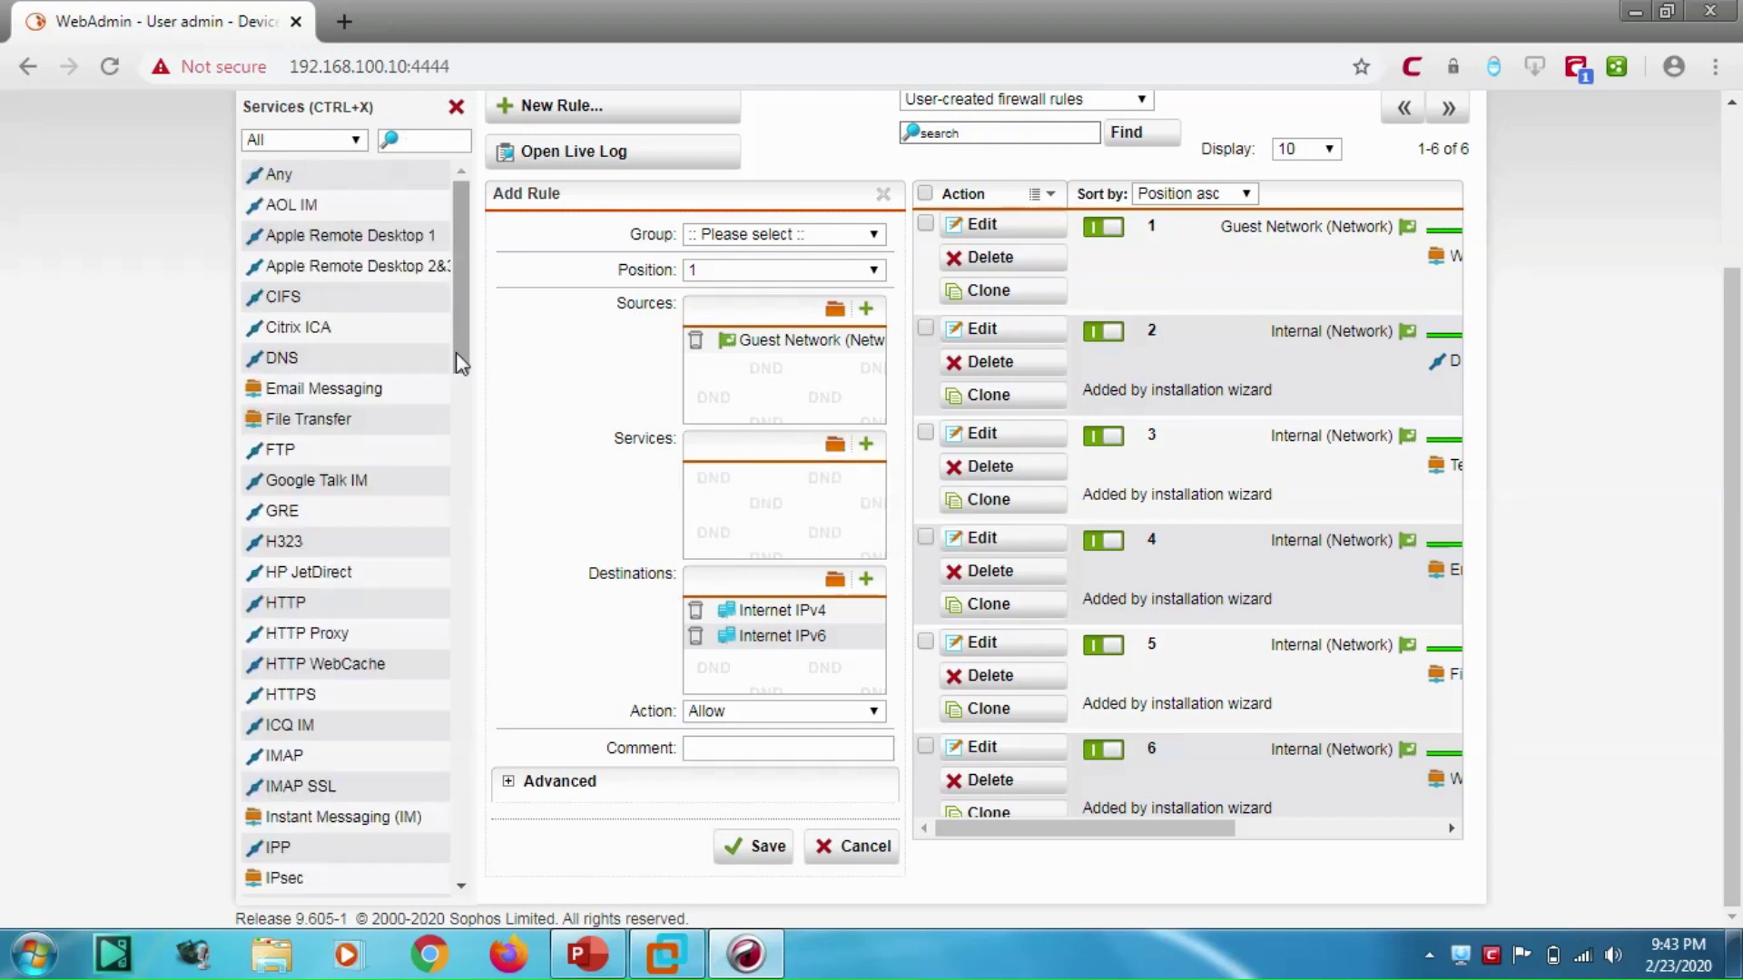
left_click_drag(330, 175, 759, 514)
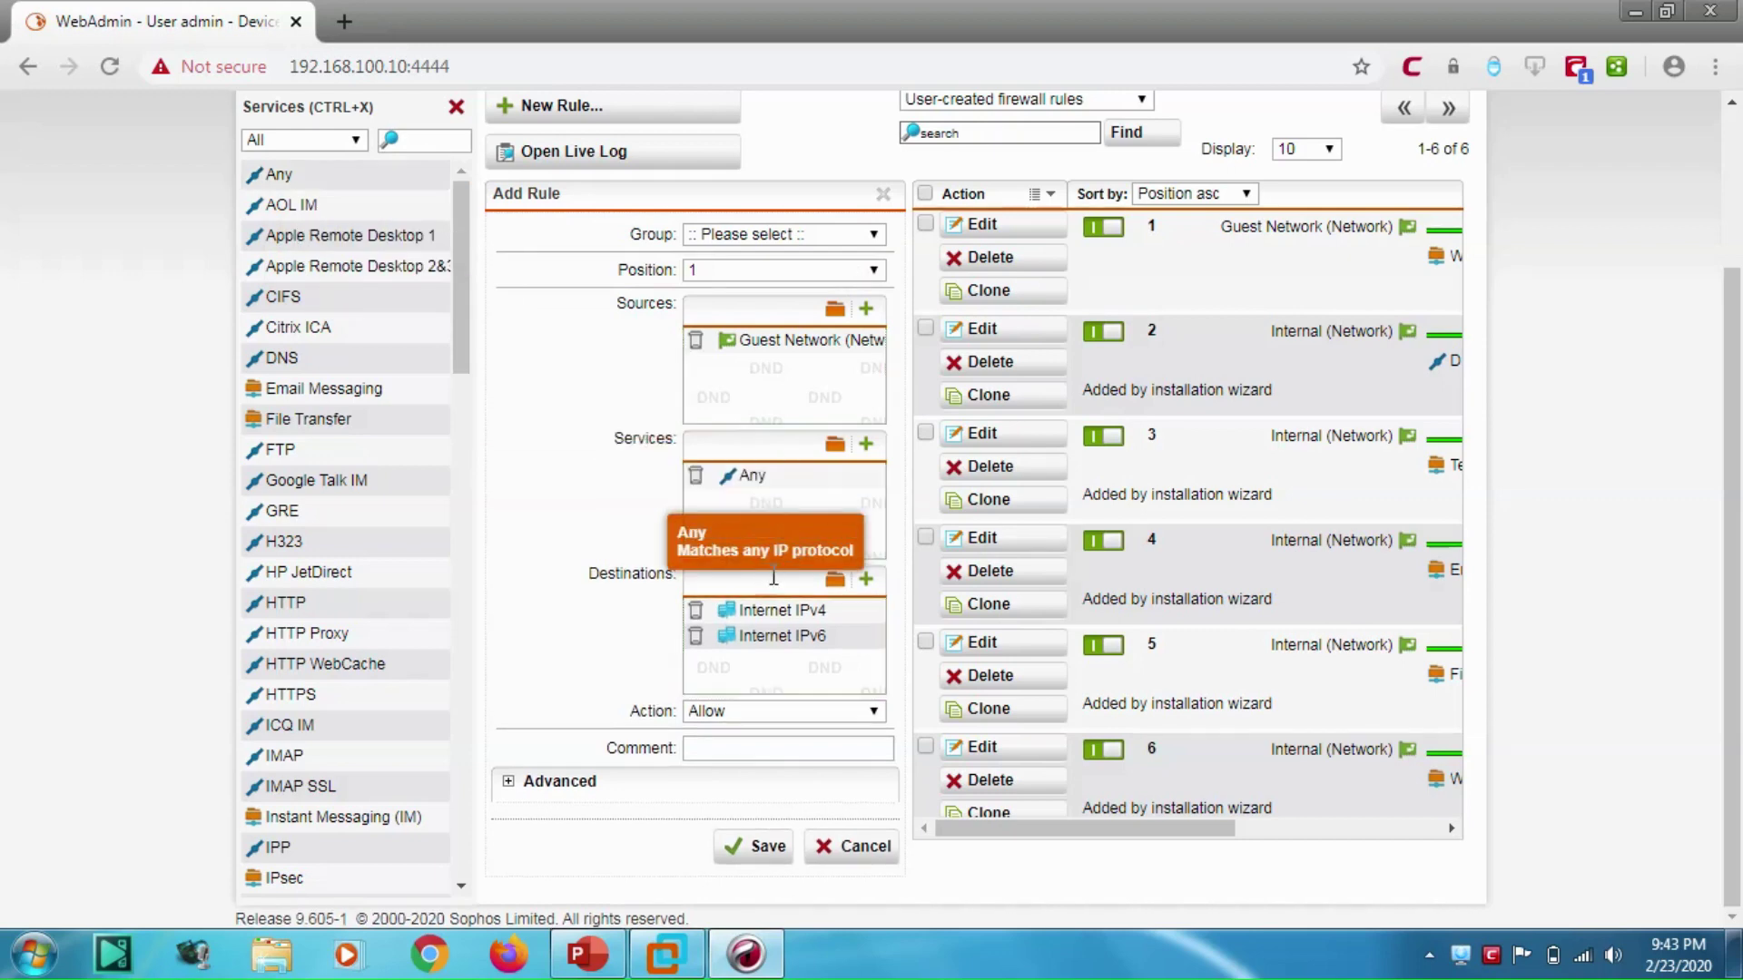
Step: Set the clone's destination to Any and its action to Reject, save, and enable it
left_click(696, 612)
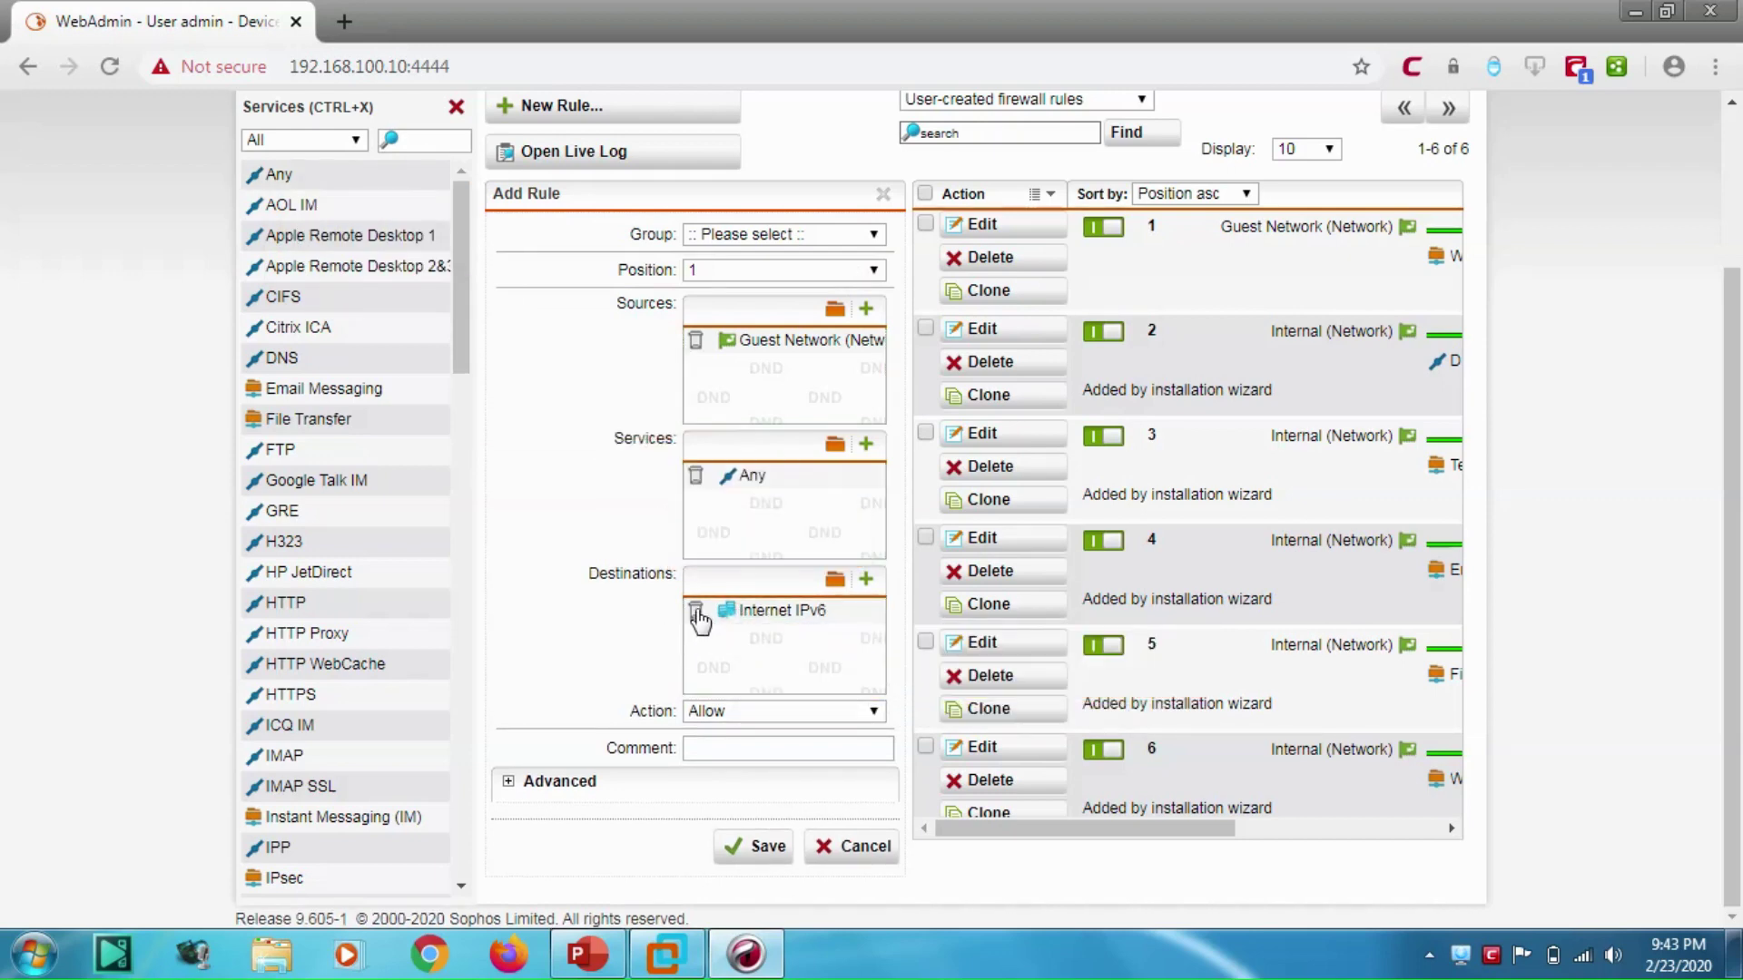
left_click(694, 614)
left_click(833, 579)
left_click_drag(325, 207, 749, 608)
left_click(737, 720)
left_click(736, 767)
left_click(759, 847)
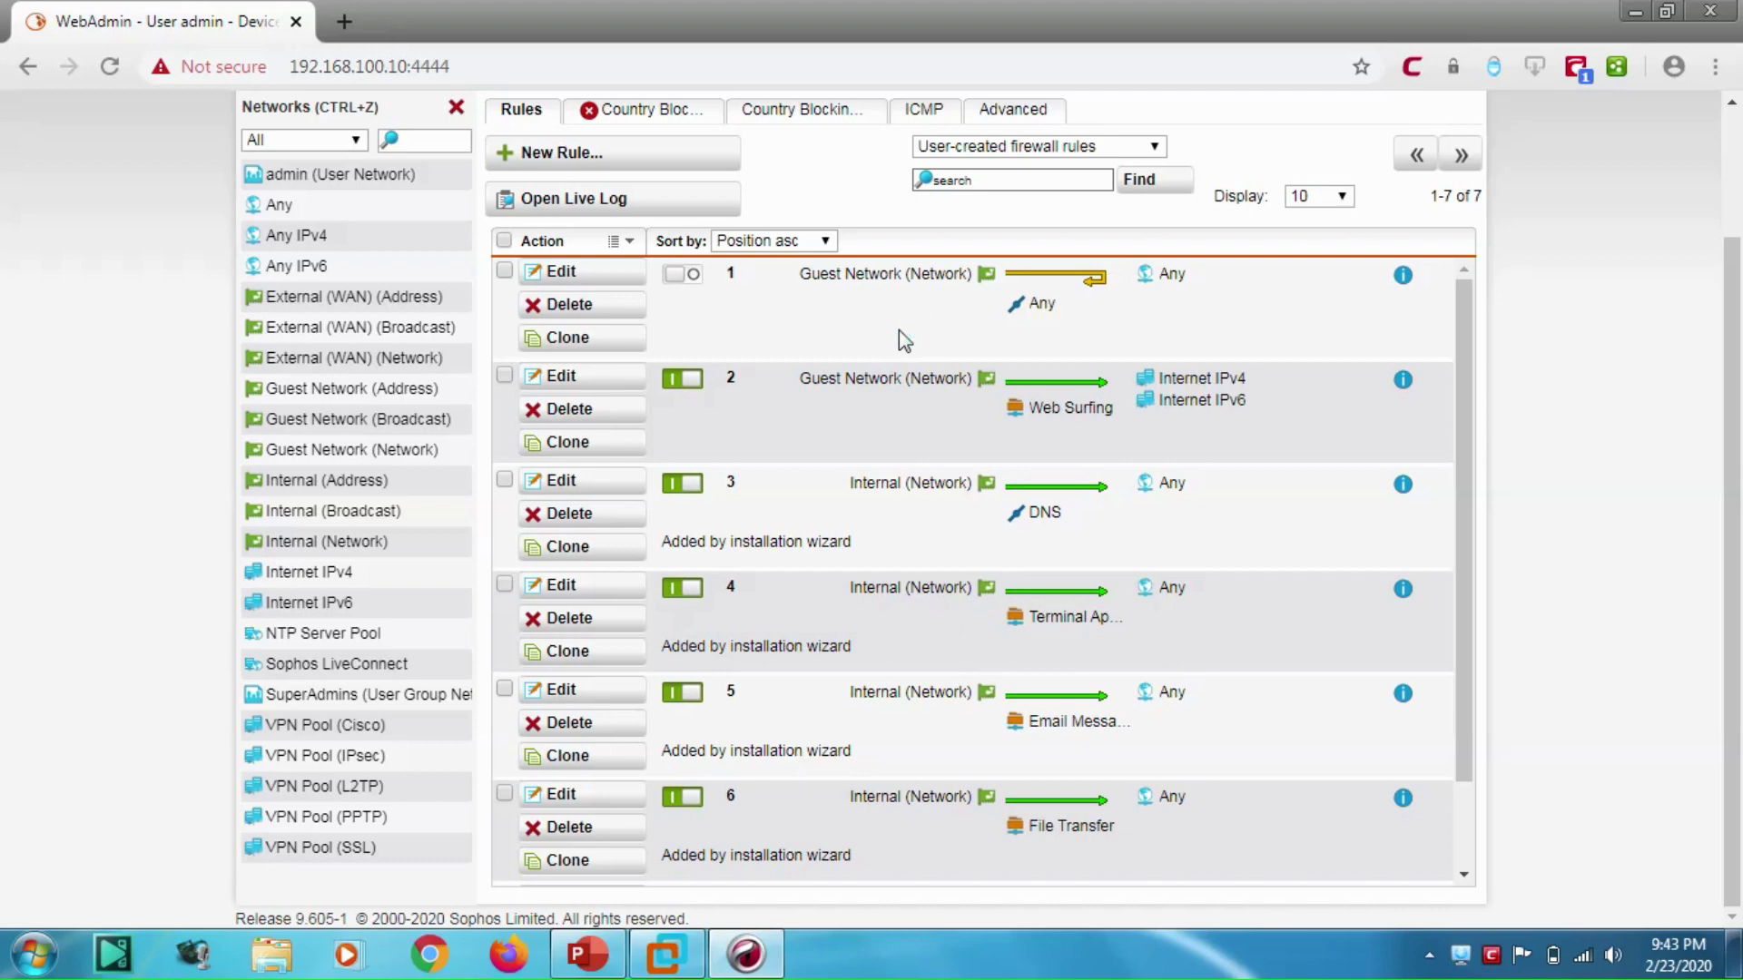
left_click(697, 279)
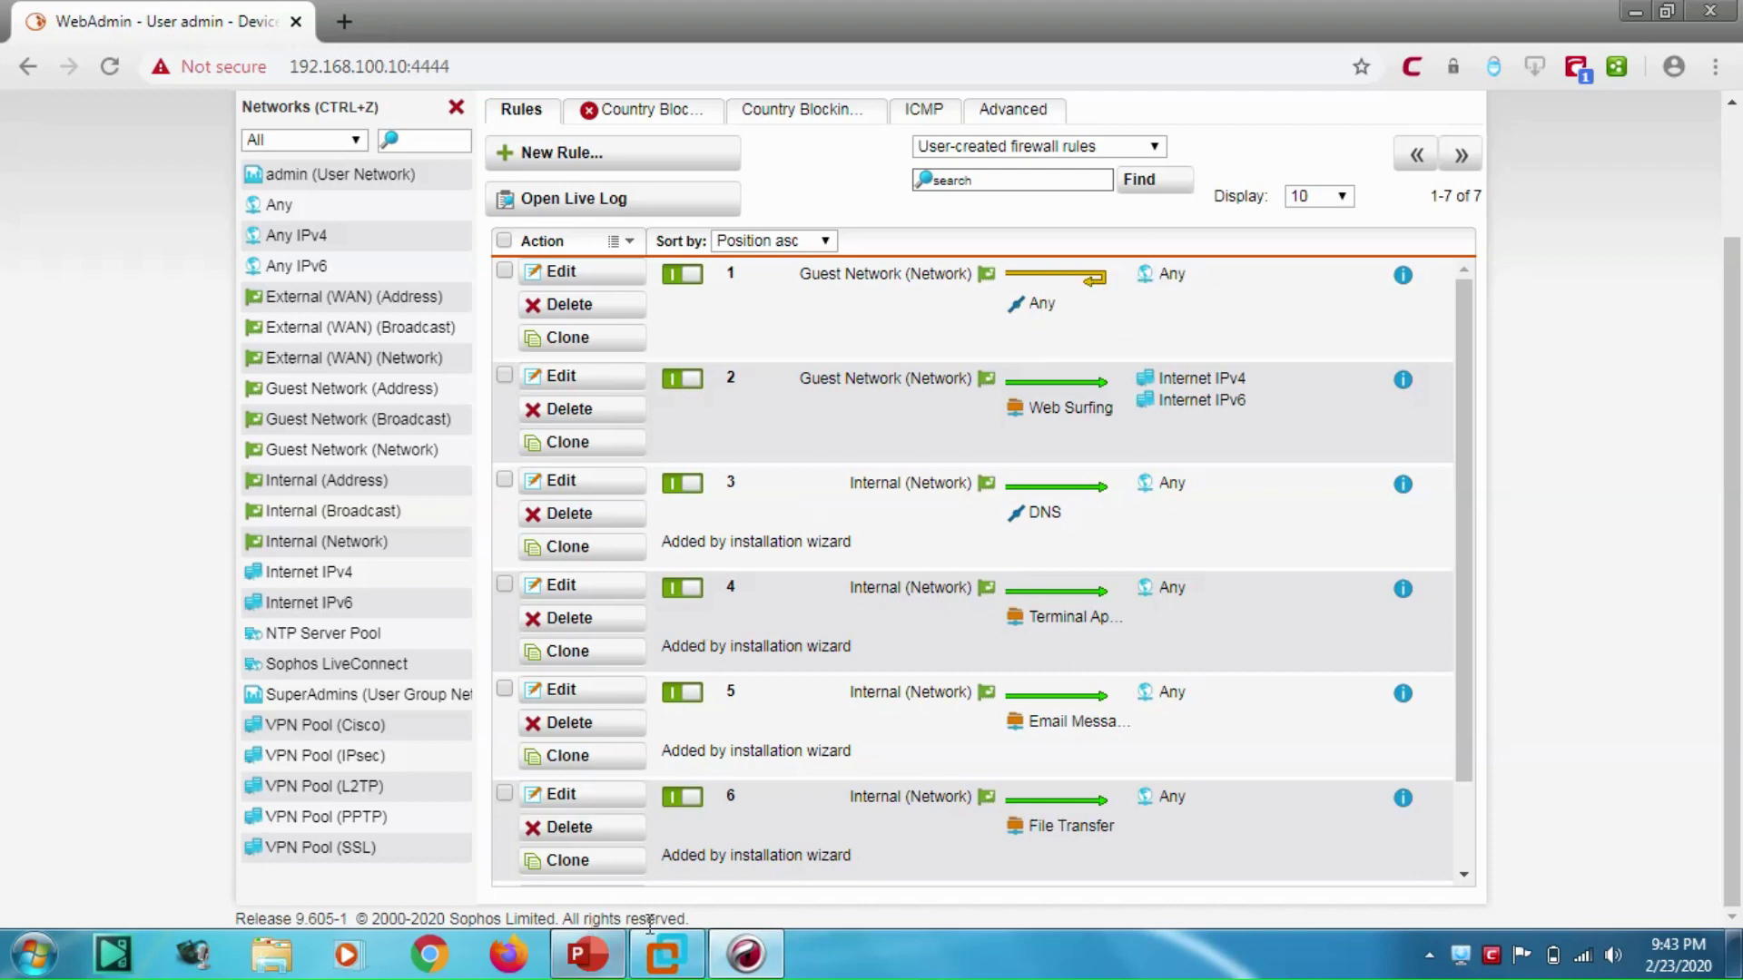
left_click(746, 953)
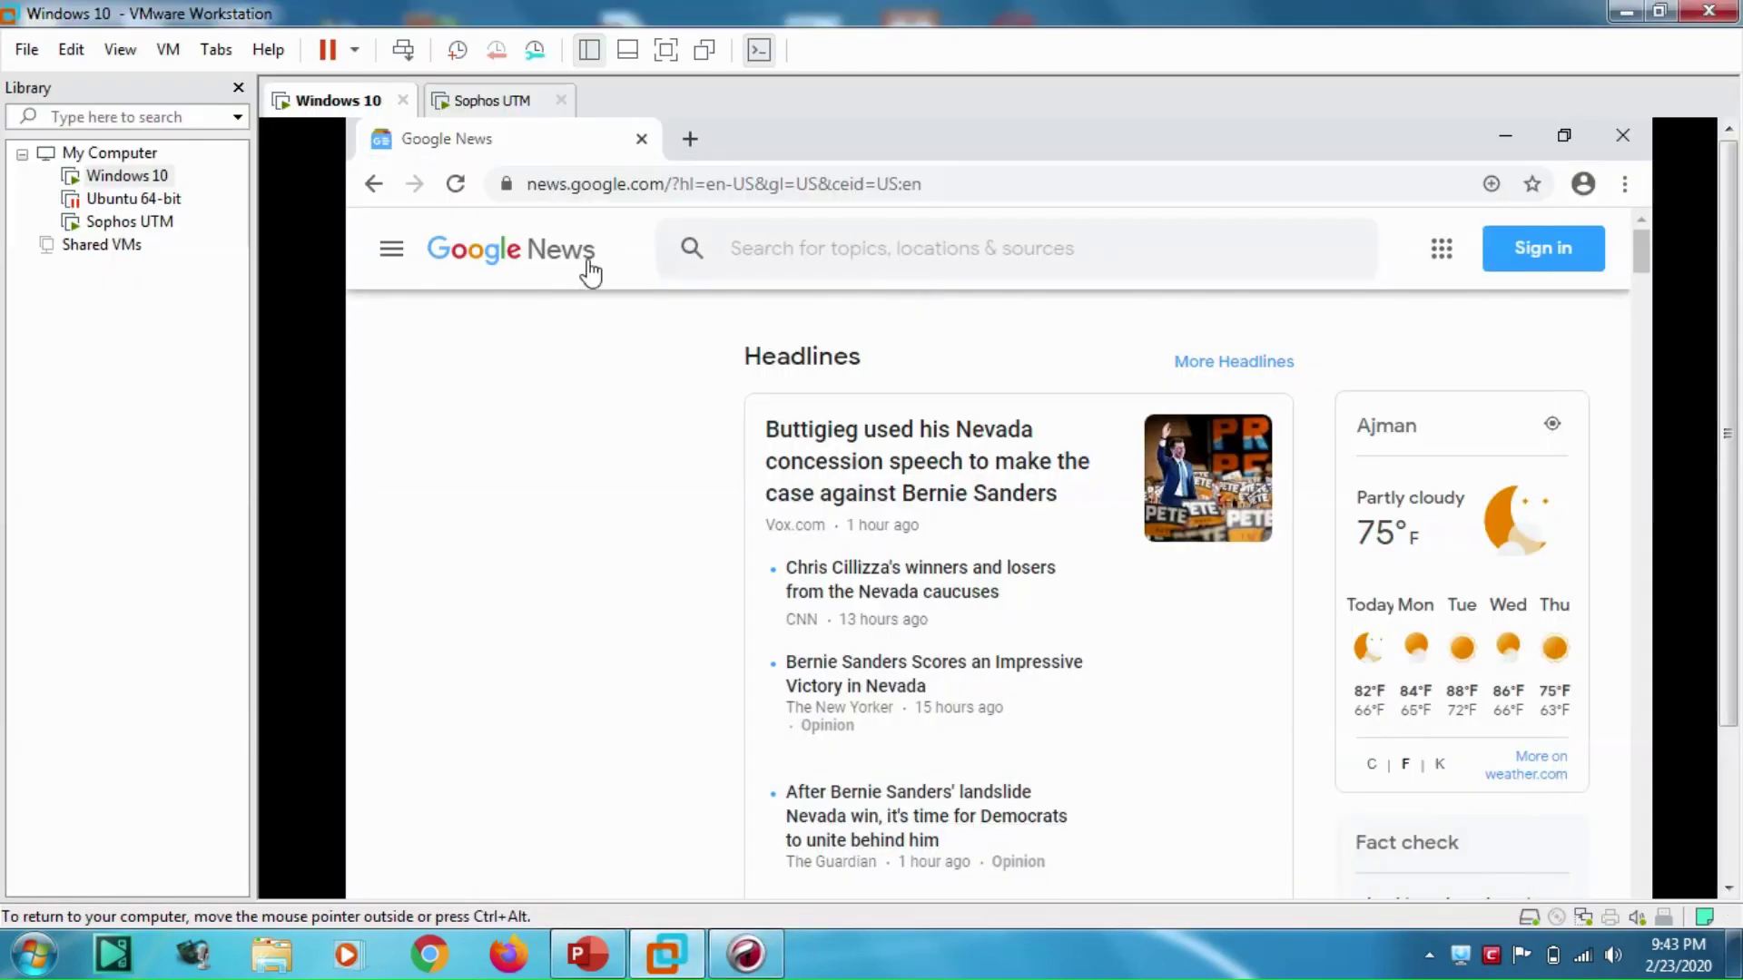
Step: Reload Google News in the VM's Chrome and load yahoo.com in a new tab
left_click(490, 265)
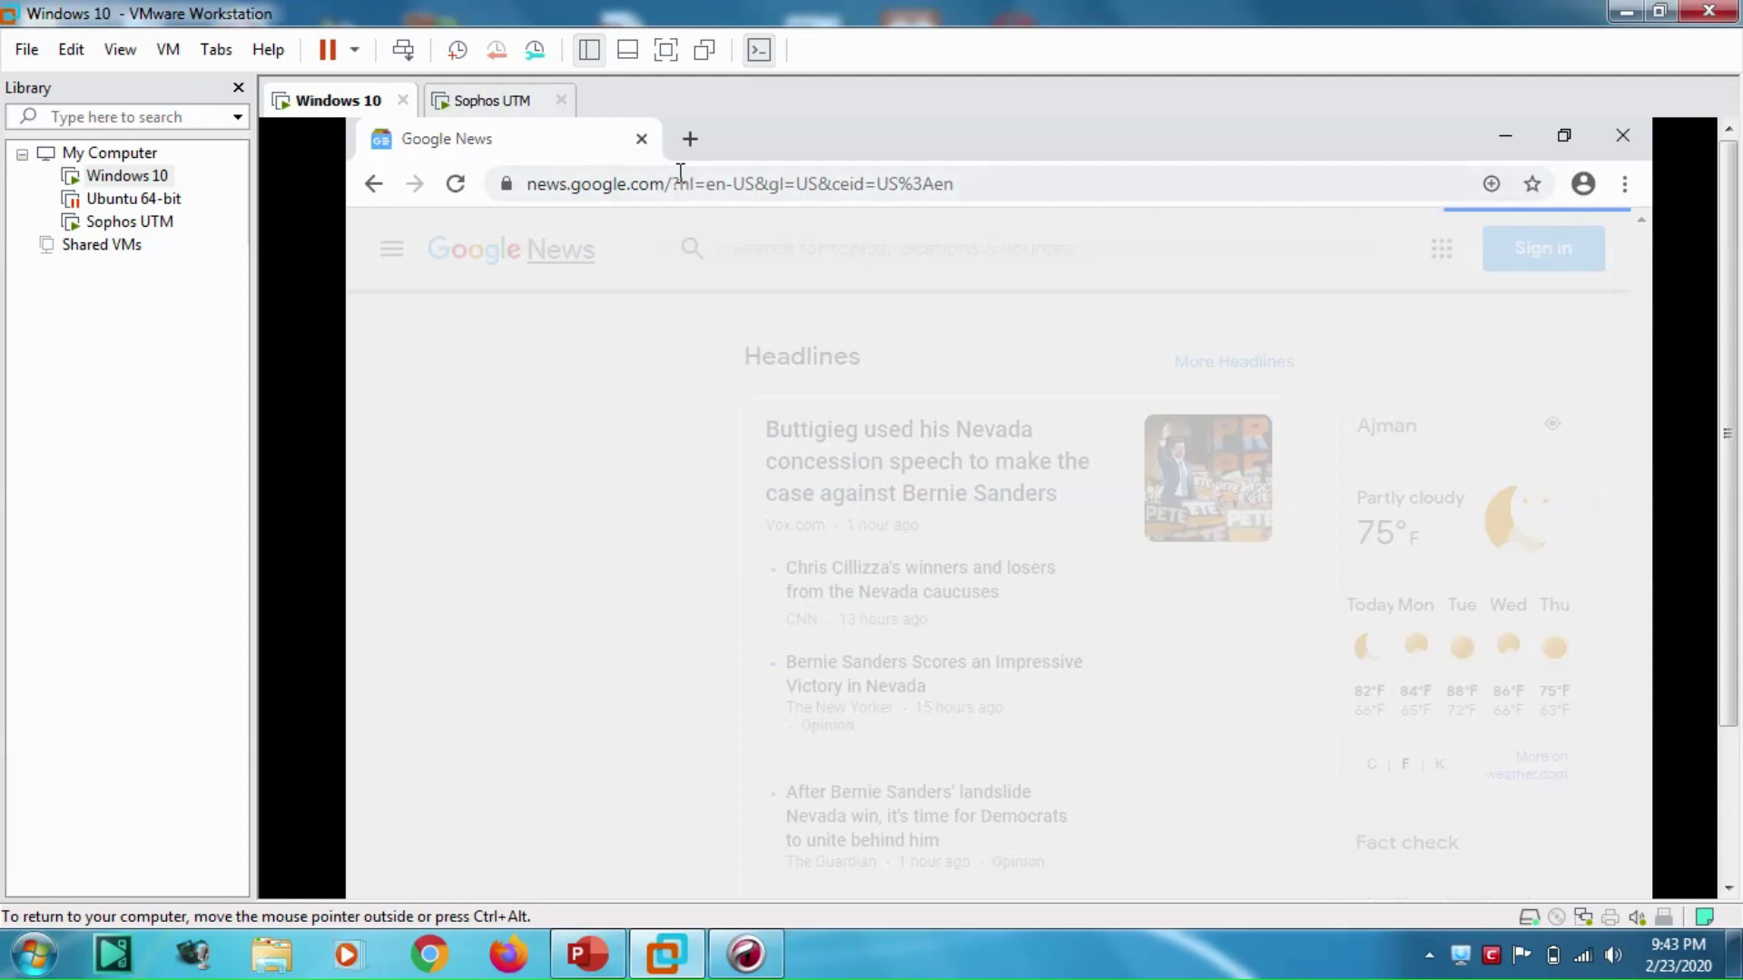
left_click_drag(666, 183, 1654, 198)
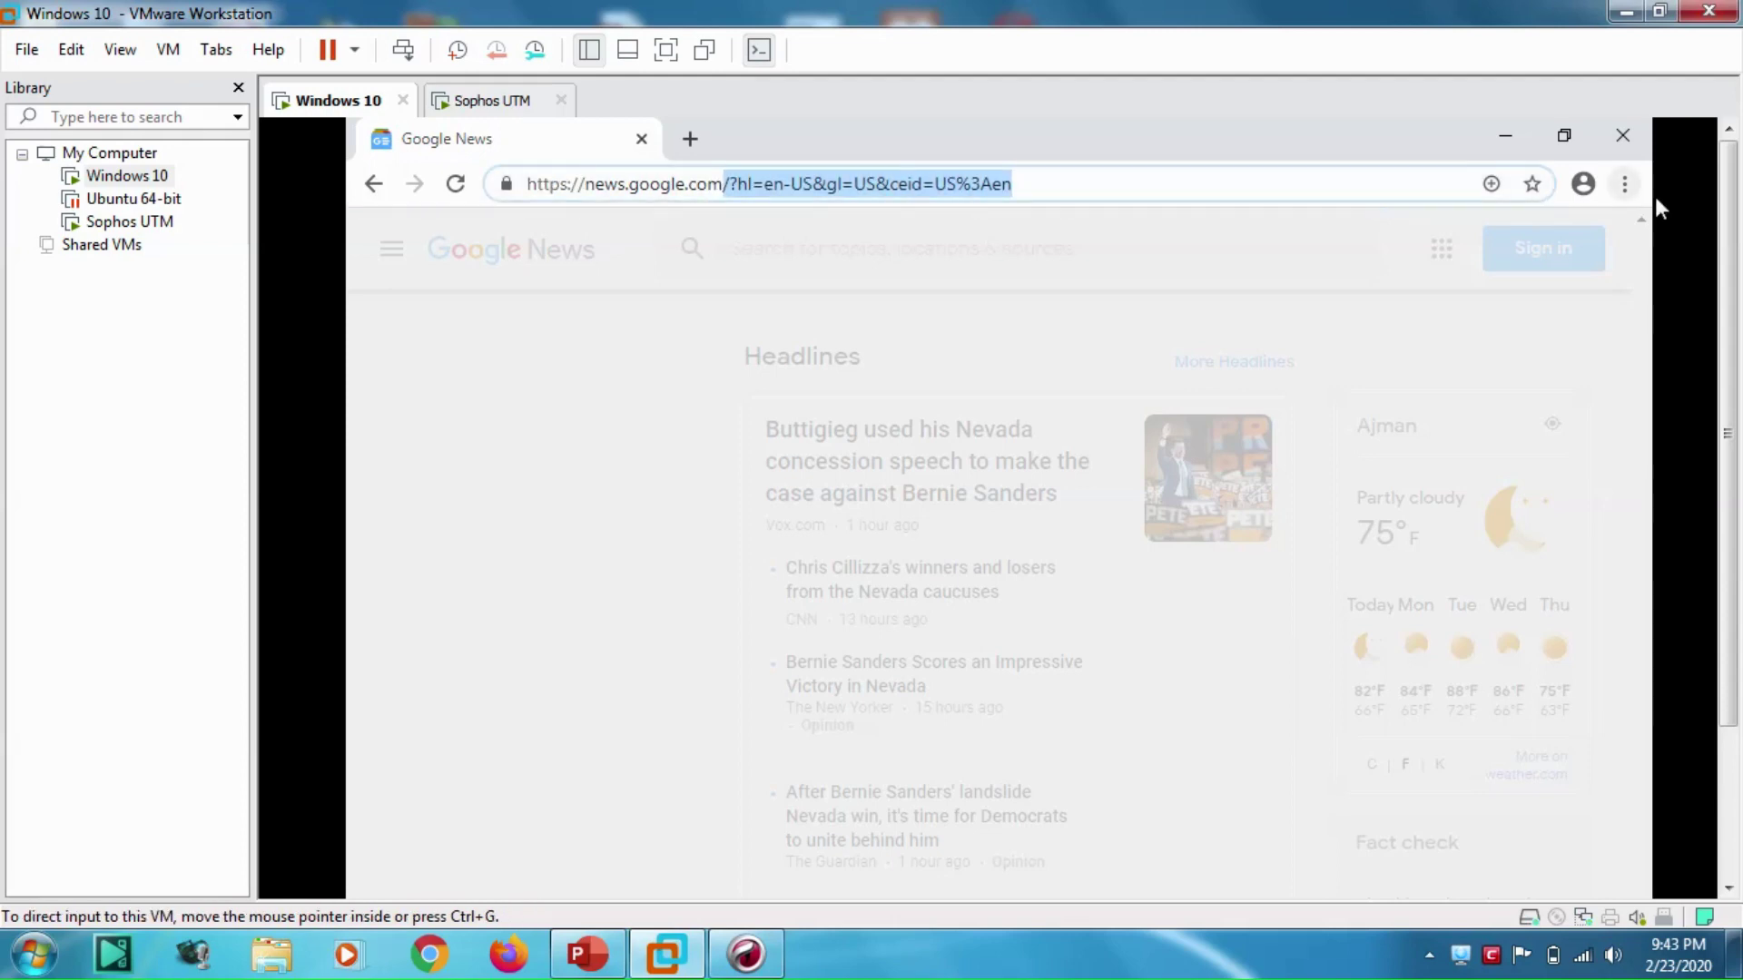
left_click(689, 139)
type("yaho")
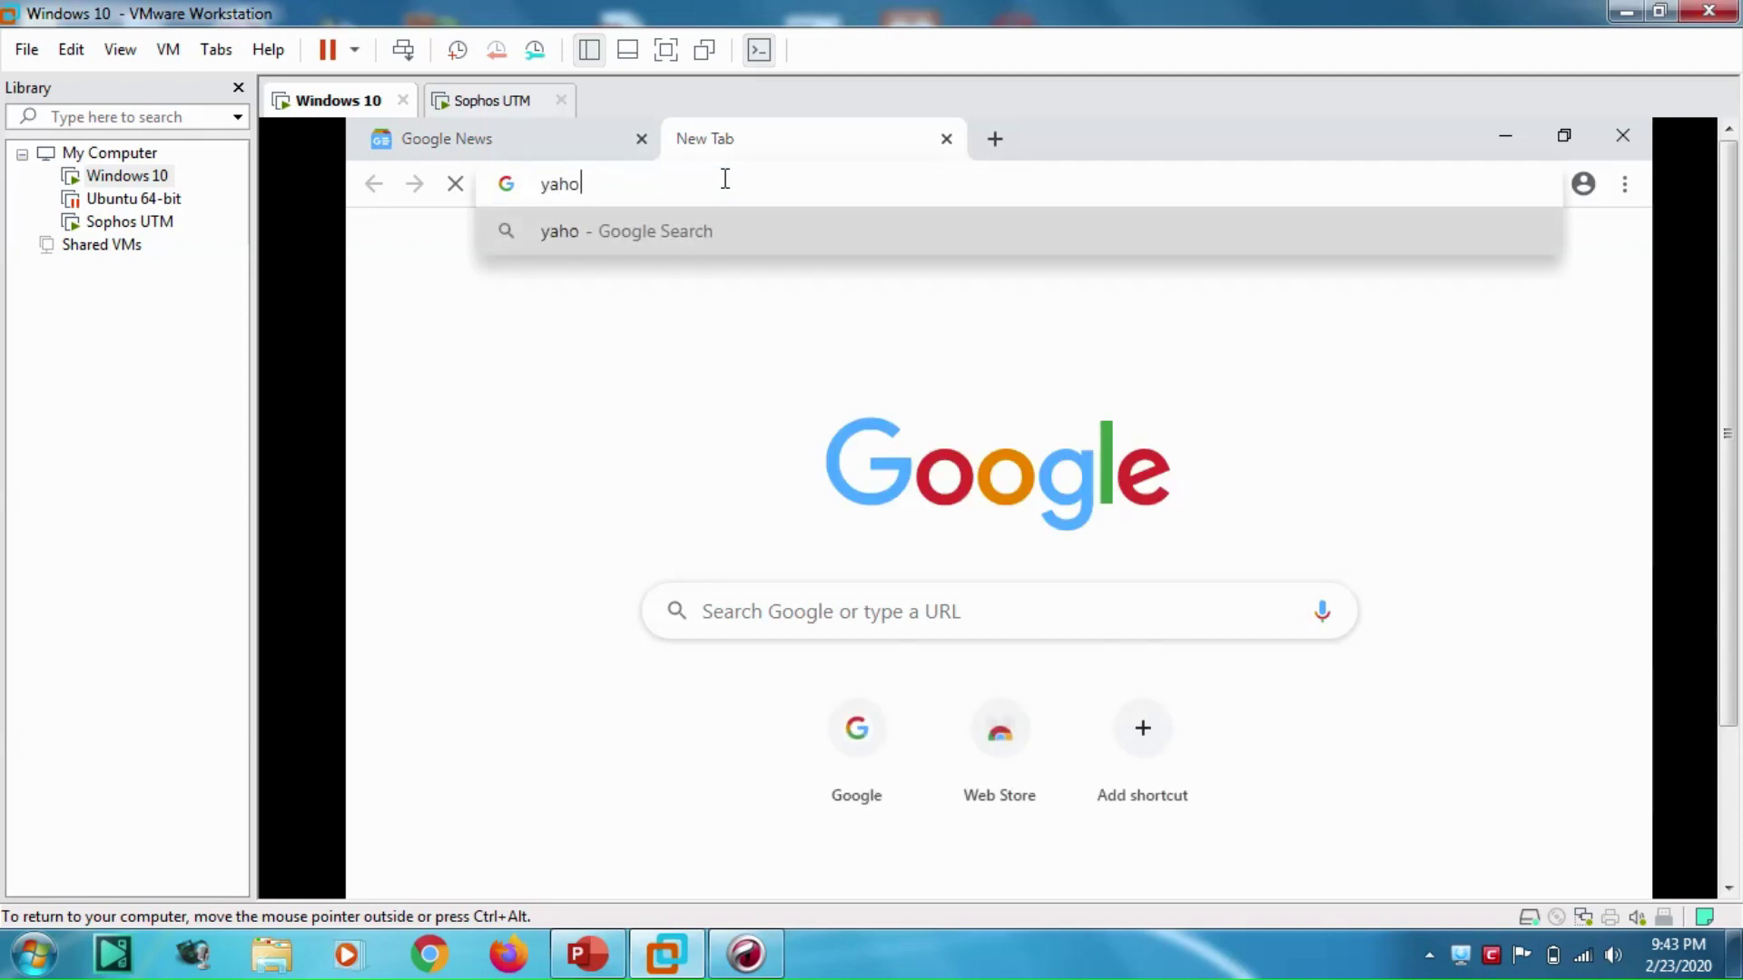
type("o.com")
key("Return")
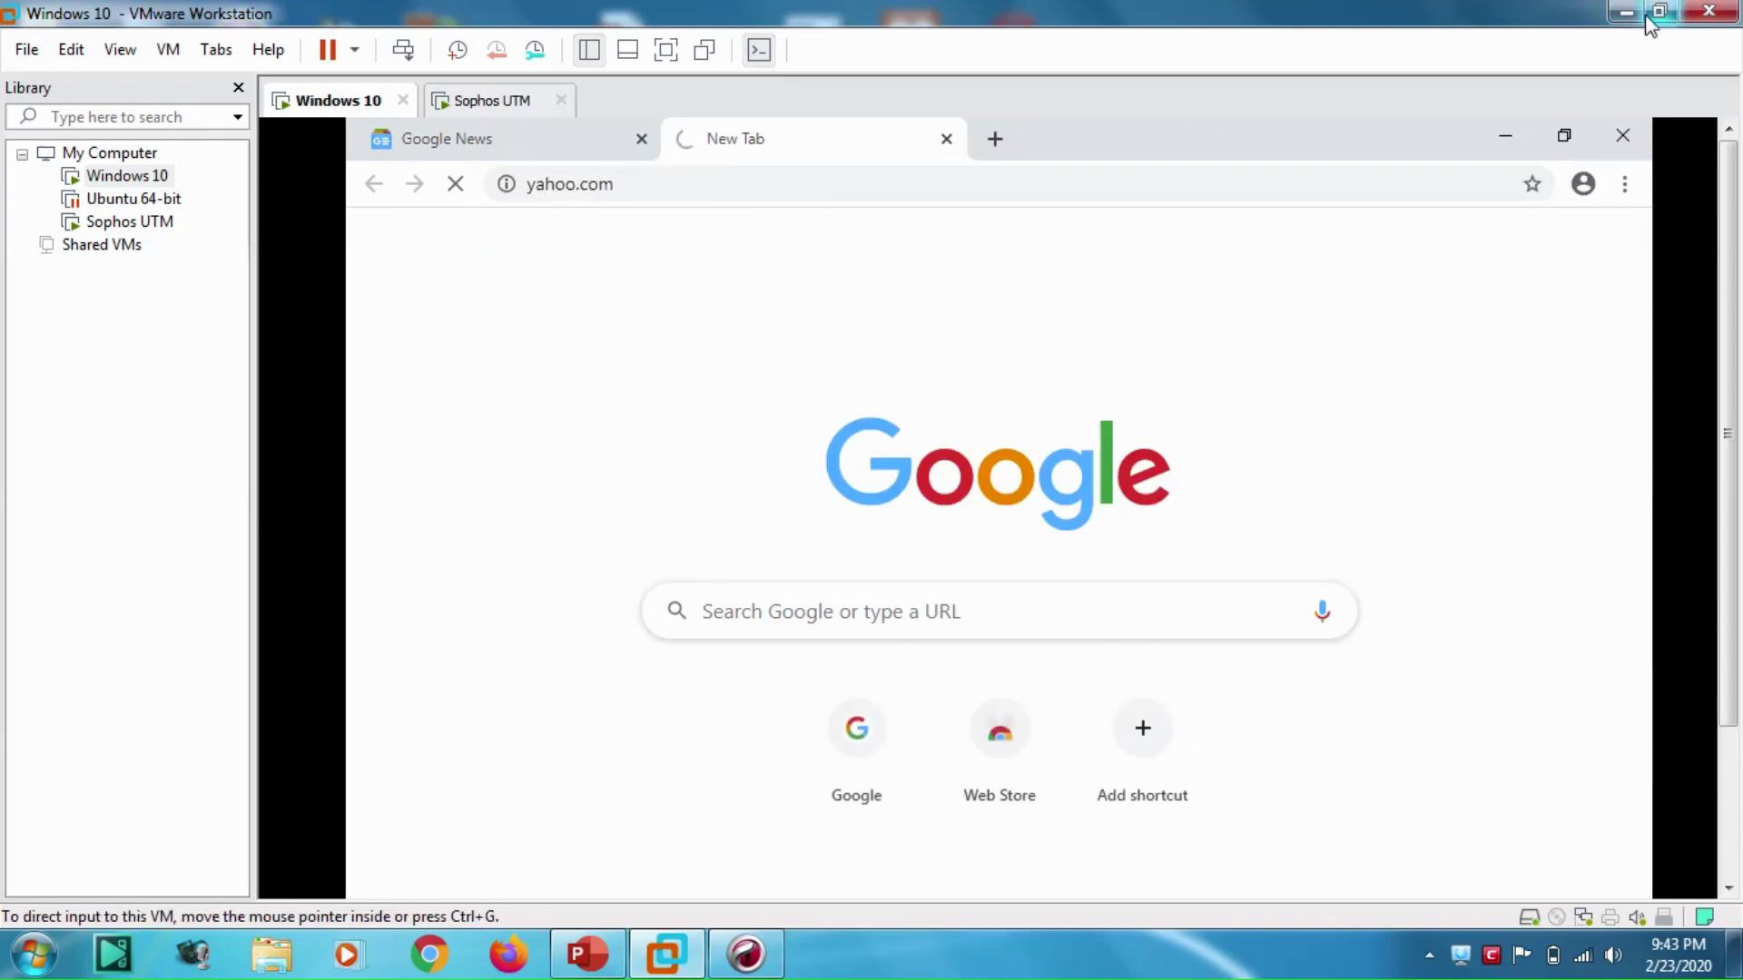
left_click(750, 962)
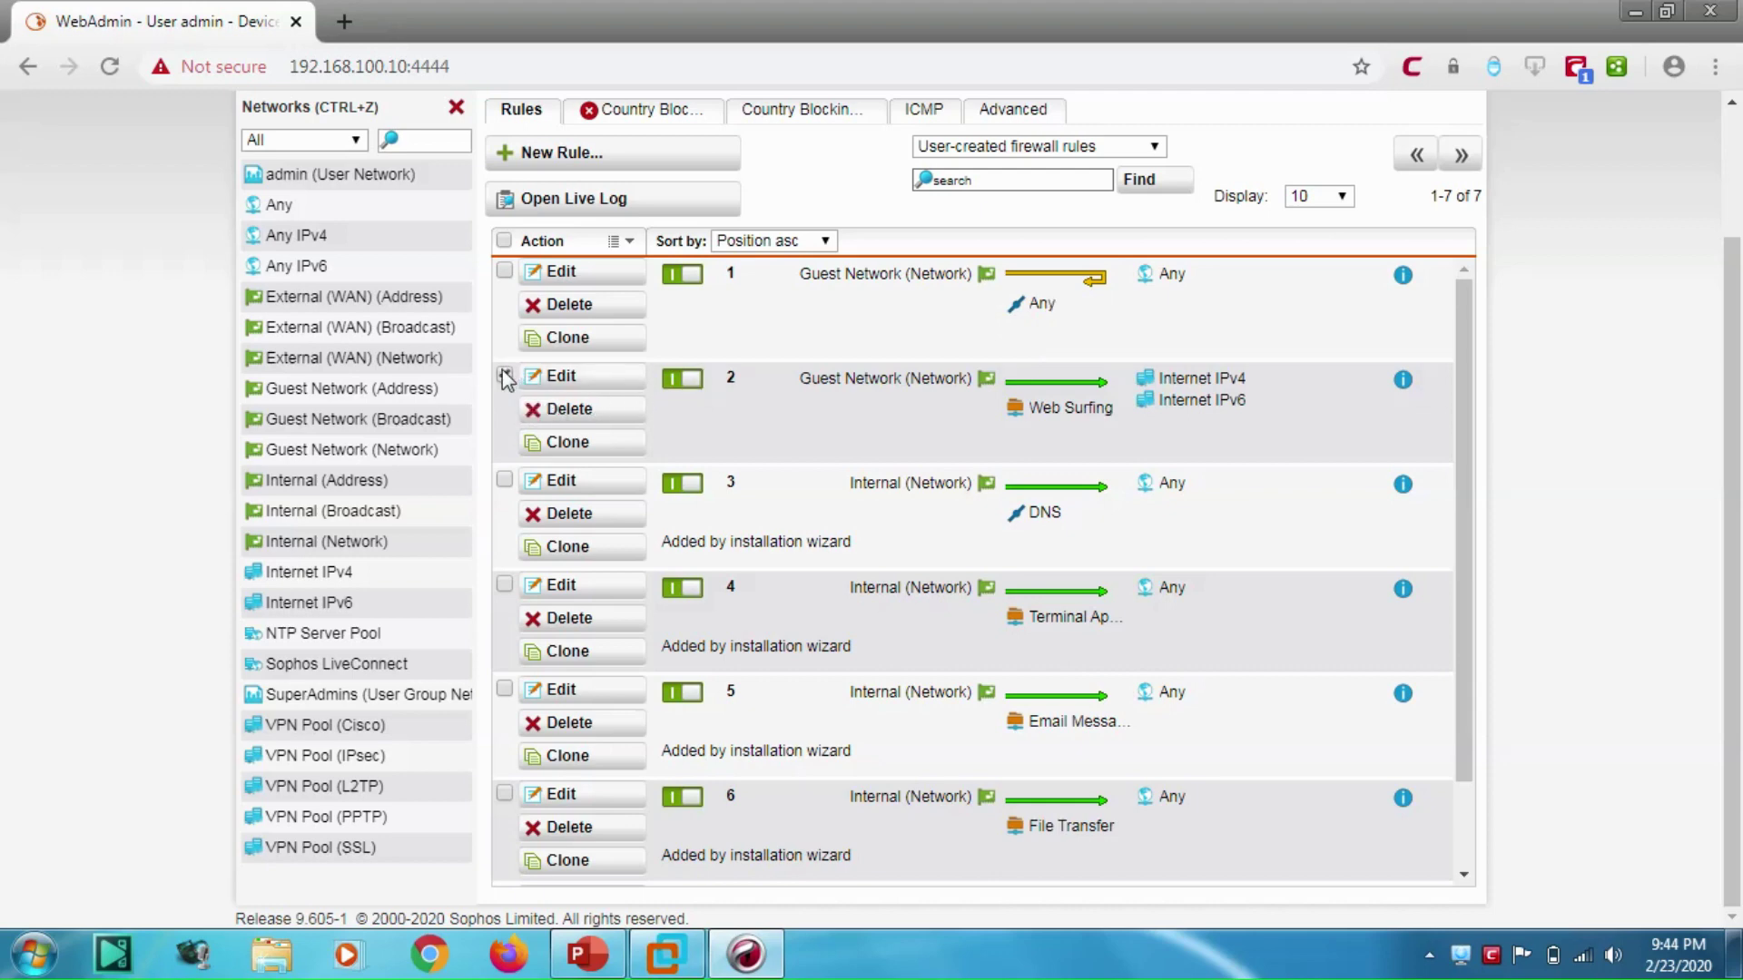
Step: Set the Guest Network Web Surfing rule's position to Group Top and save it
scroll(783, 346, "up", 2)
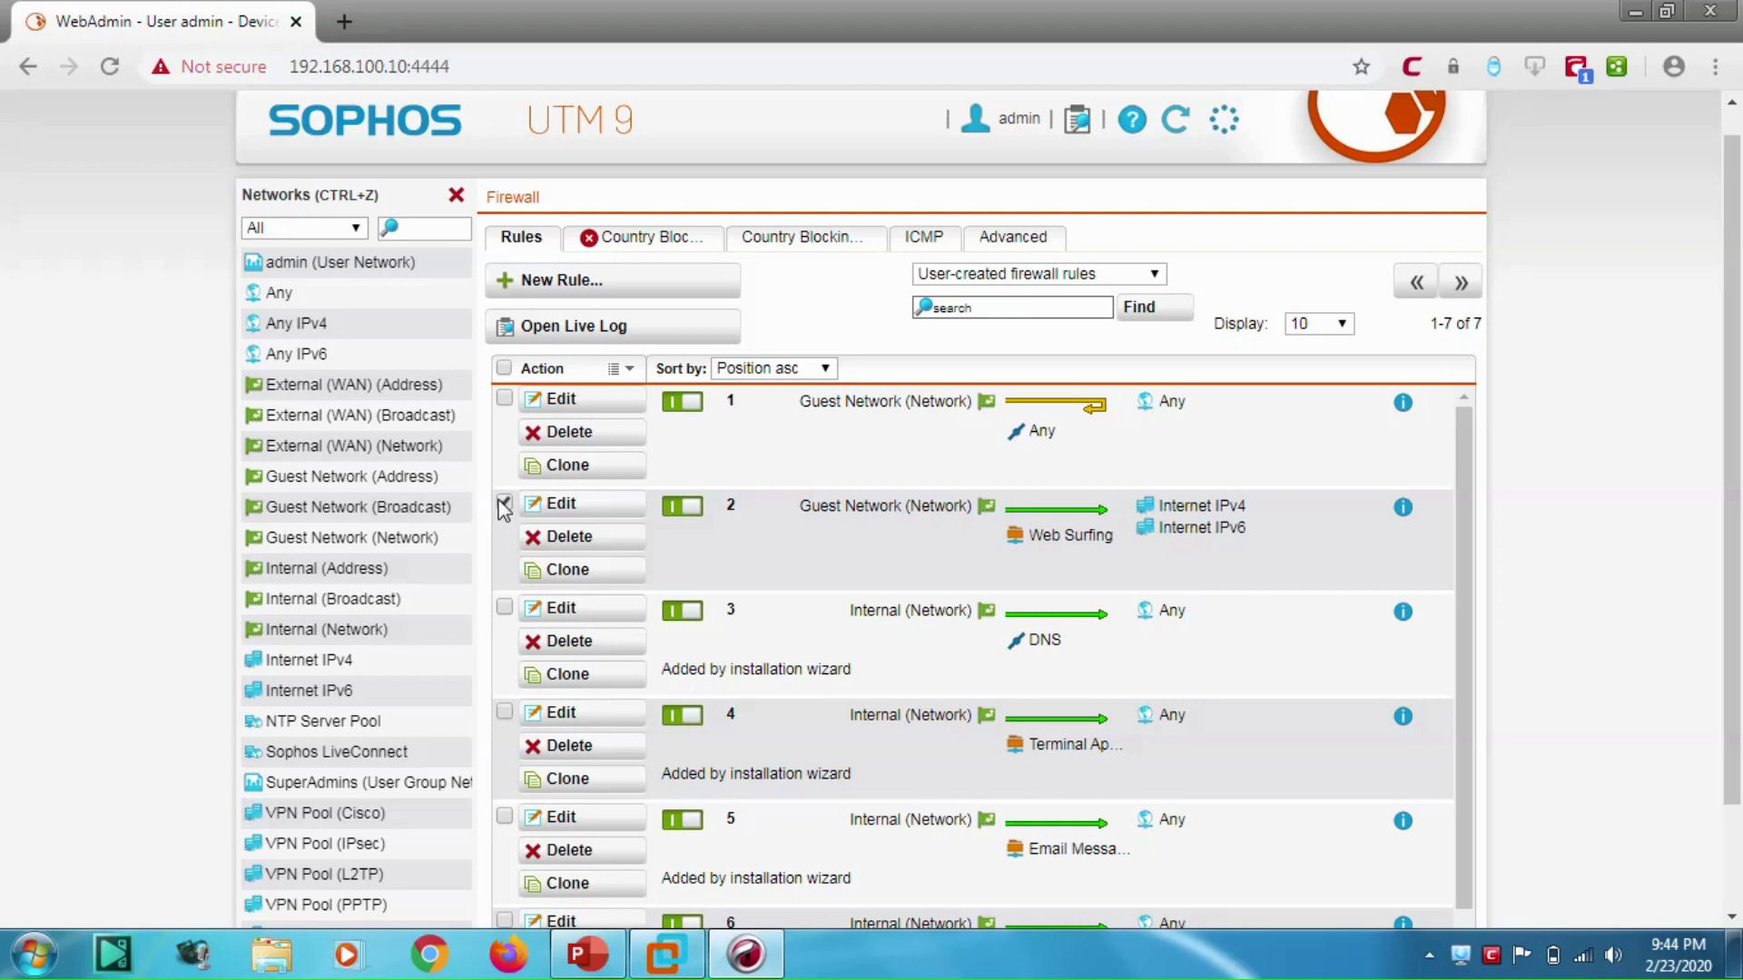
left_click(585, 505)
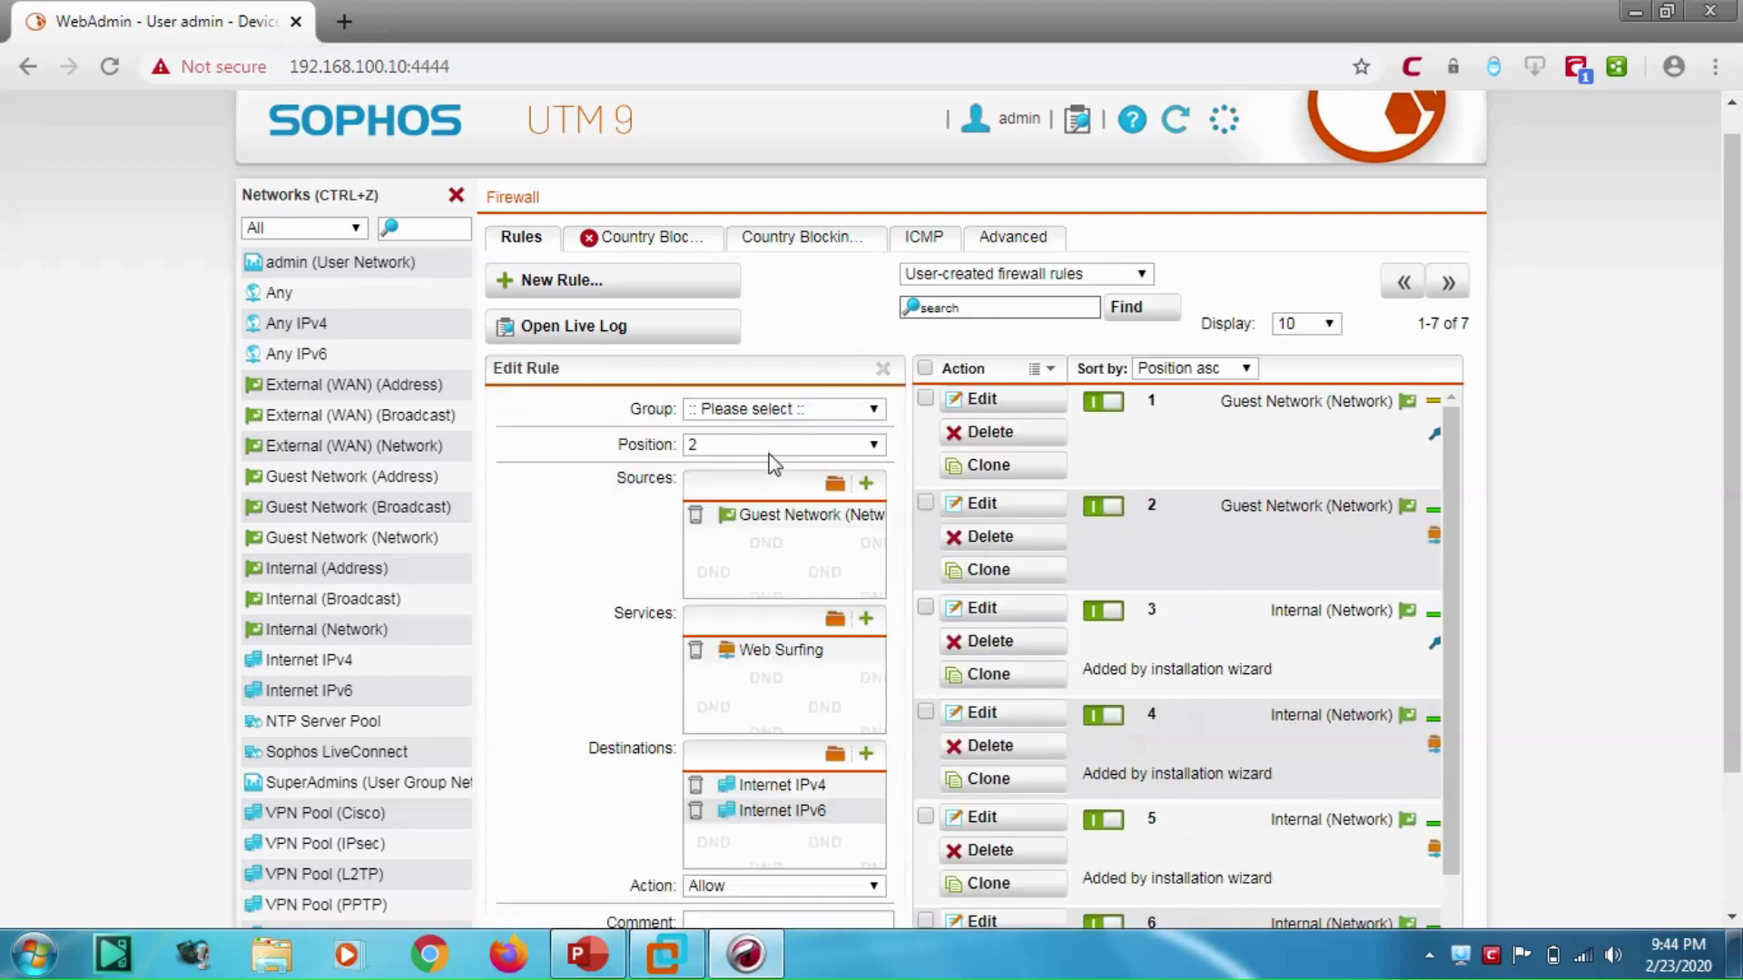
left_click(720, 445)
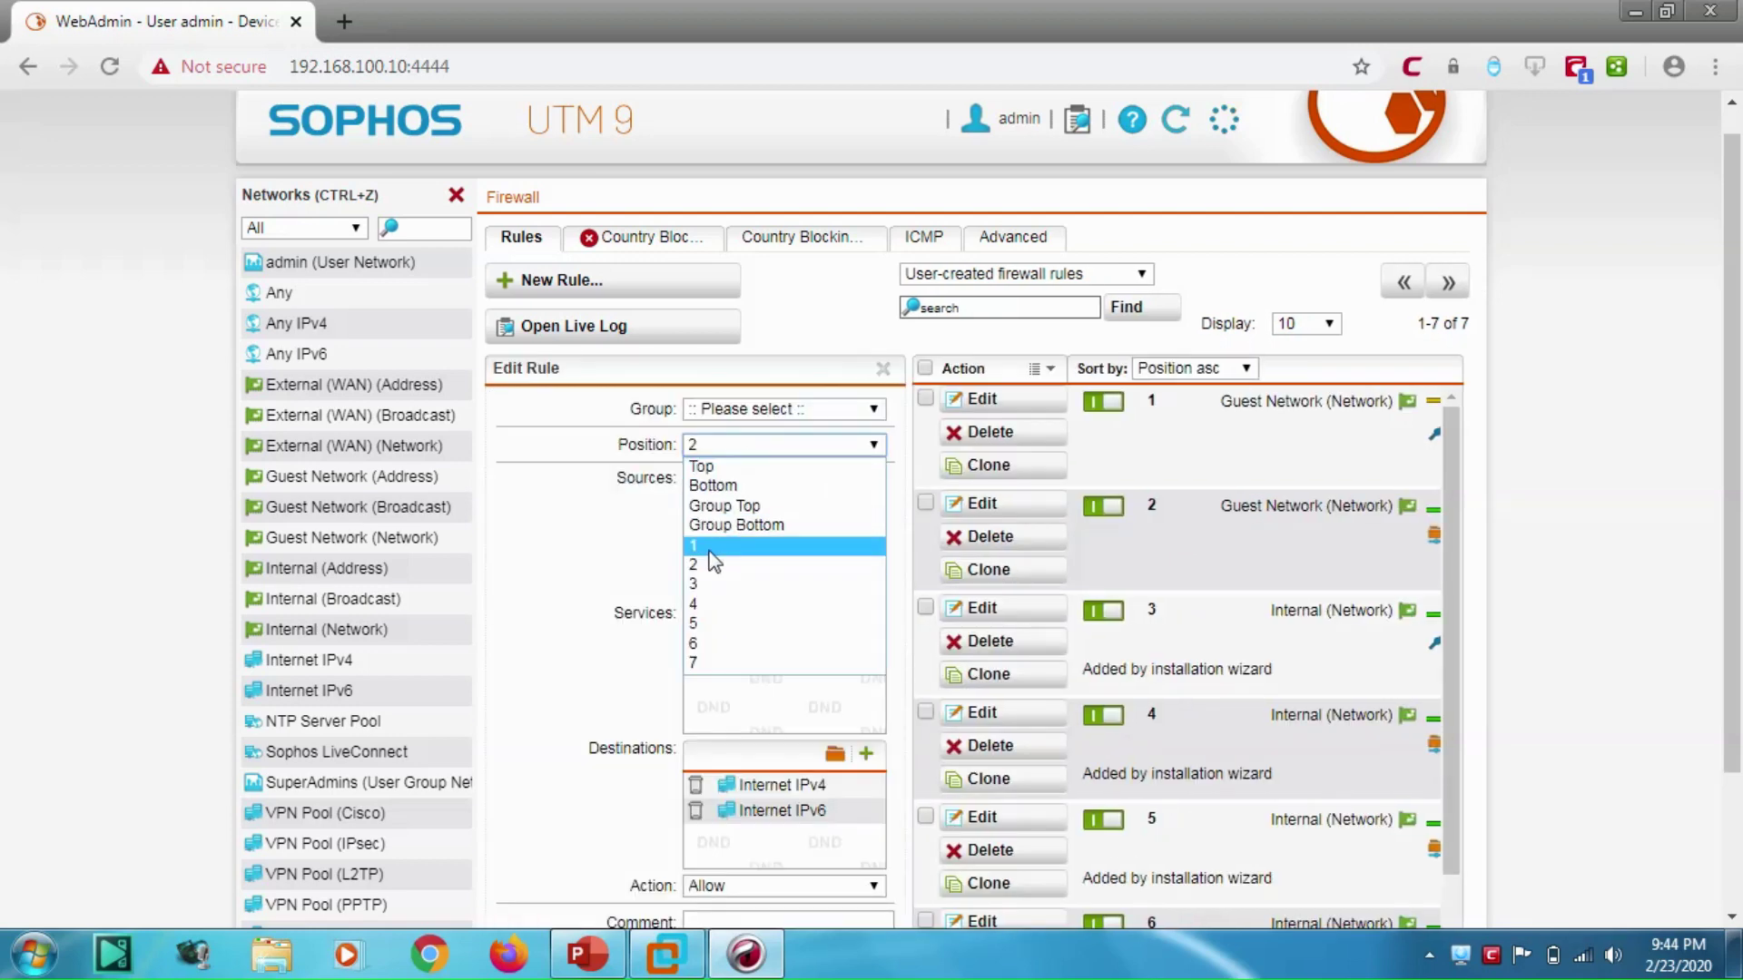
left_click(726, 505)
scroll(733, 889, "down", 2)
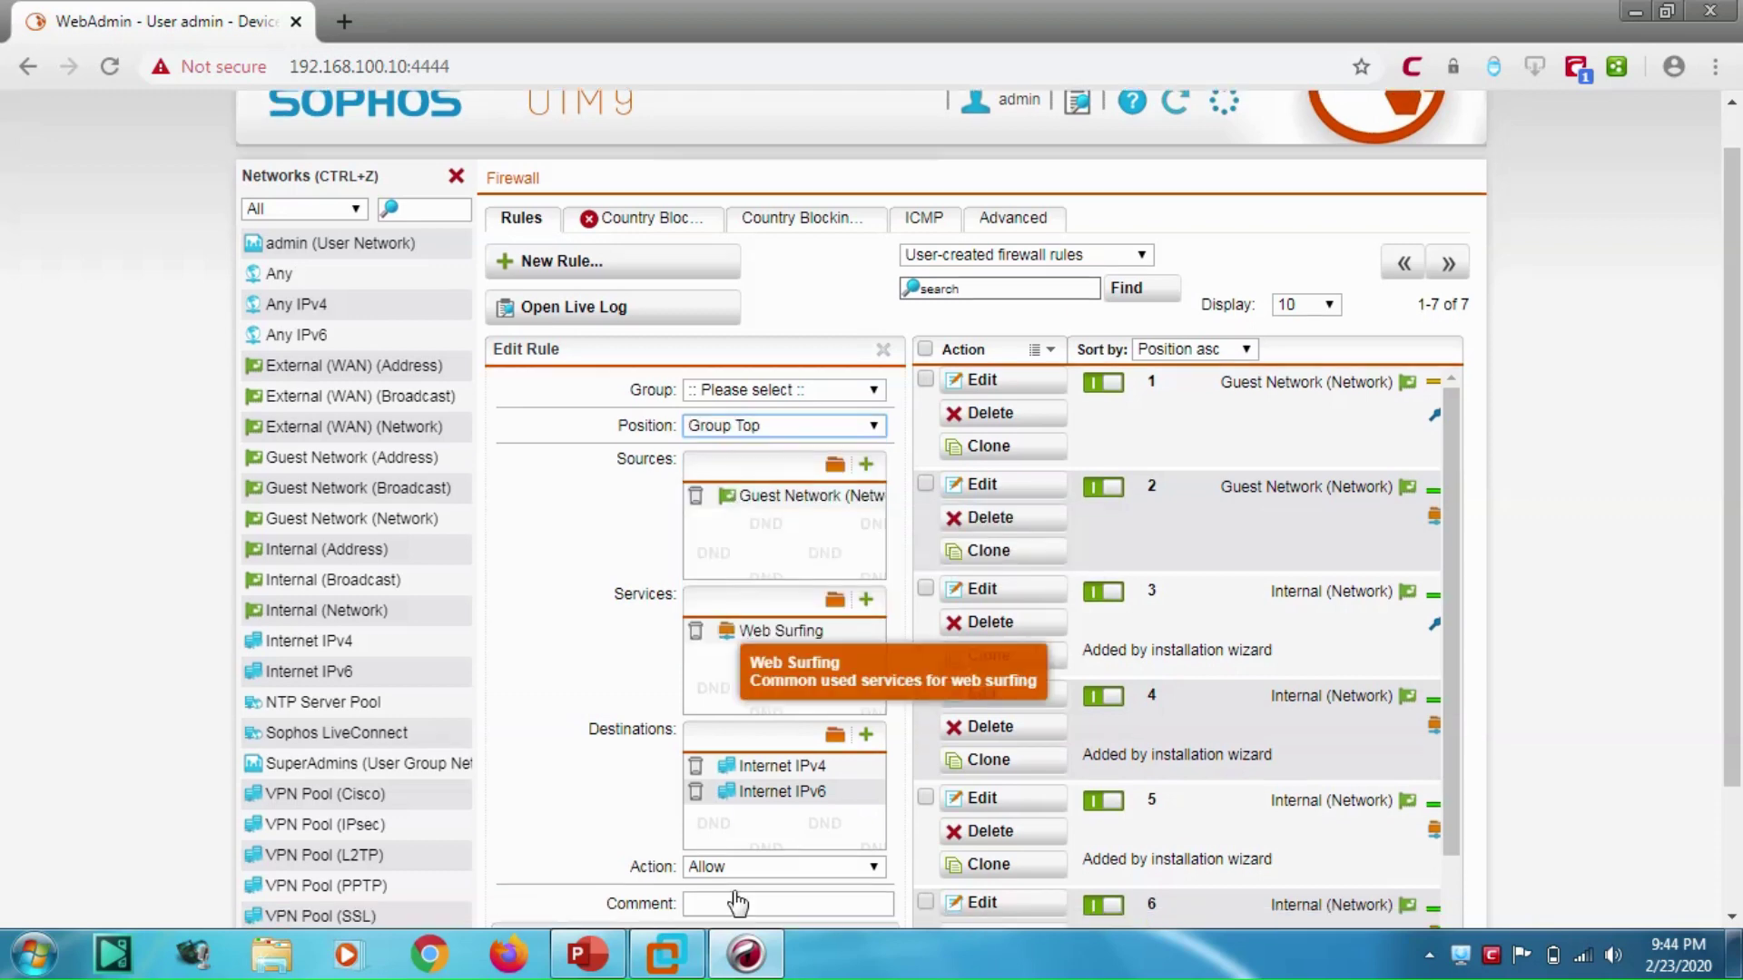
left_click(764, 846)
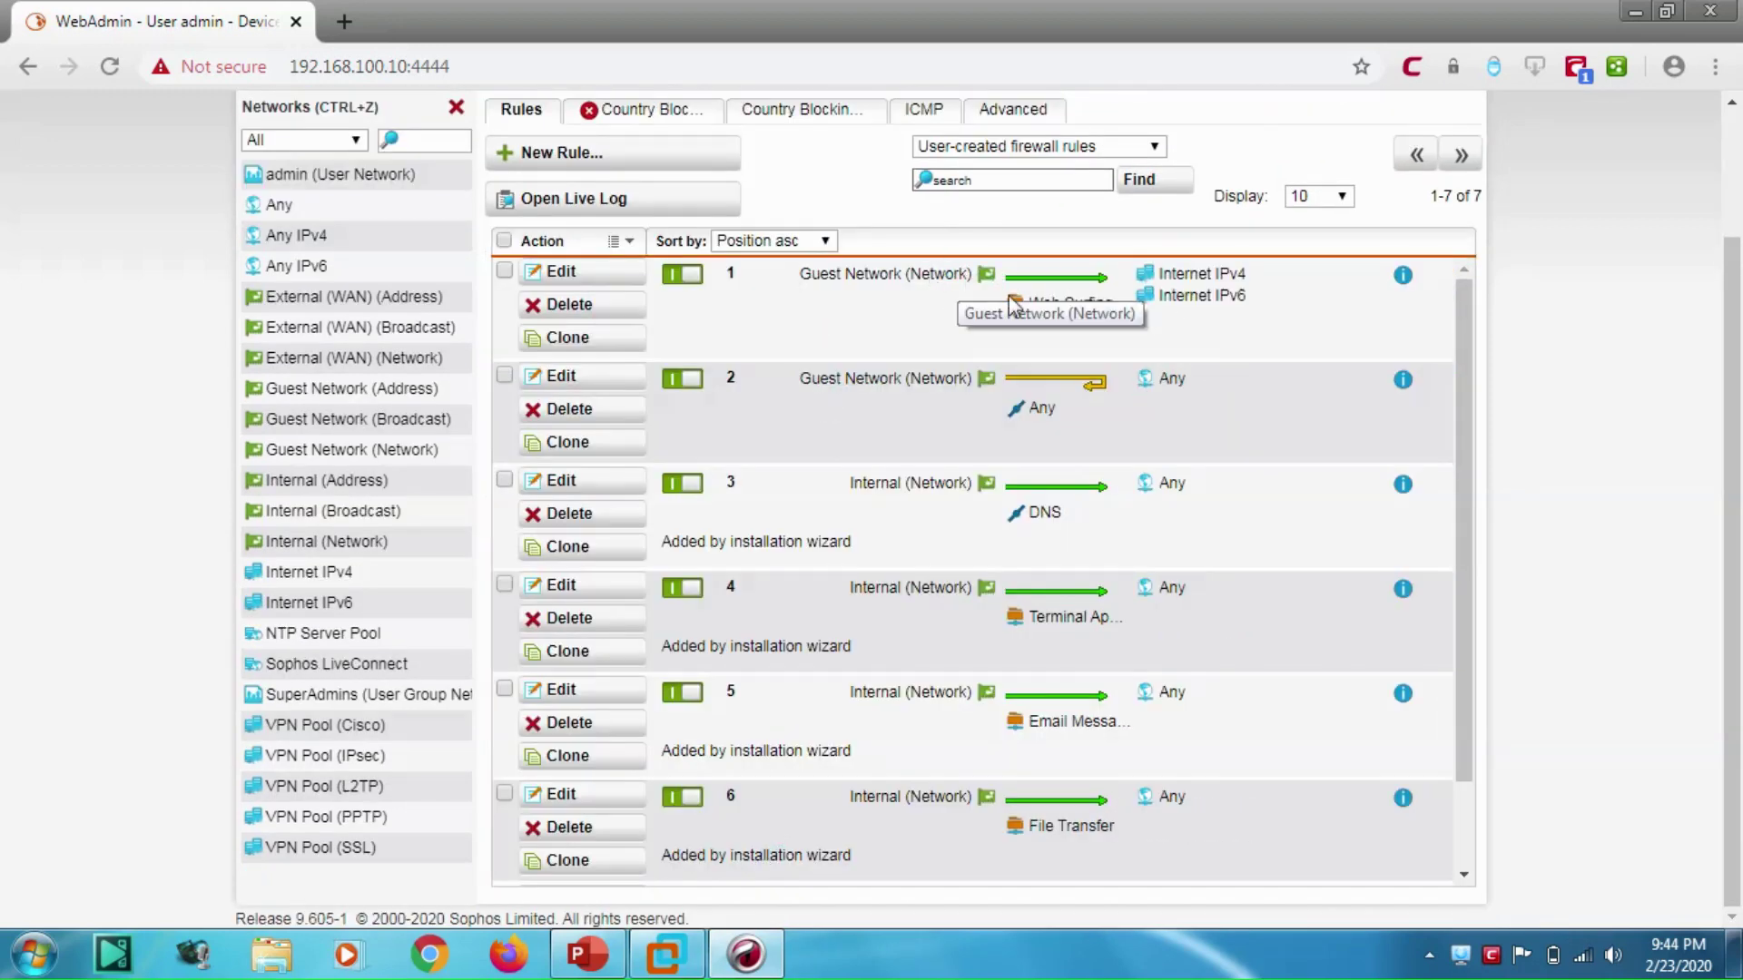
mouse_move(1090, 318)
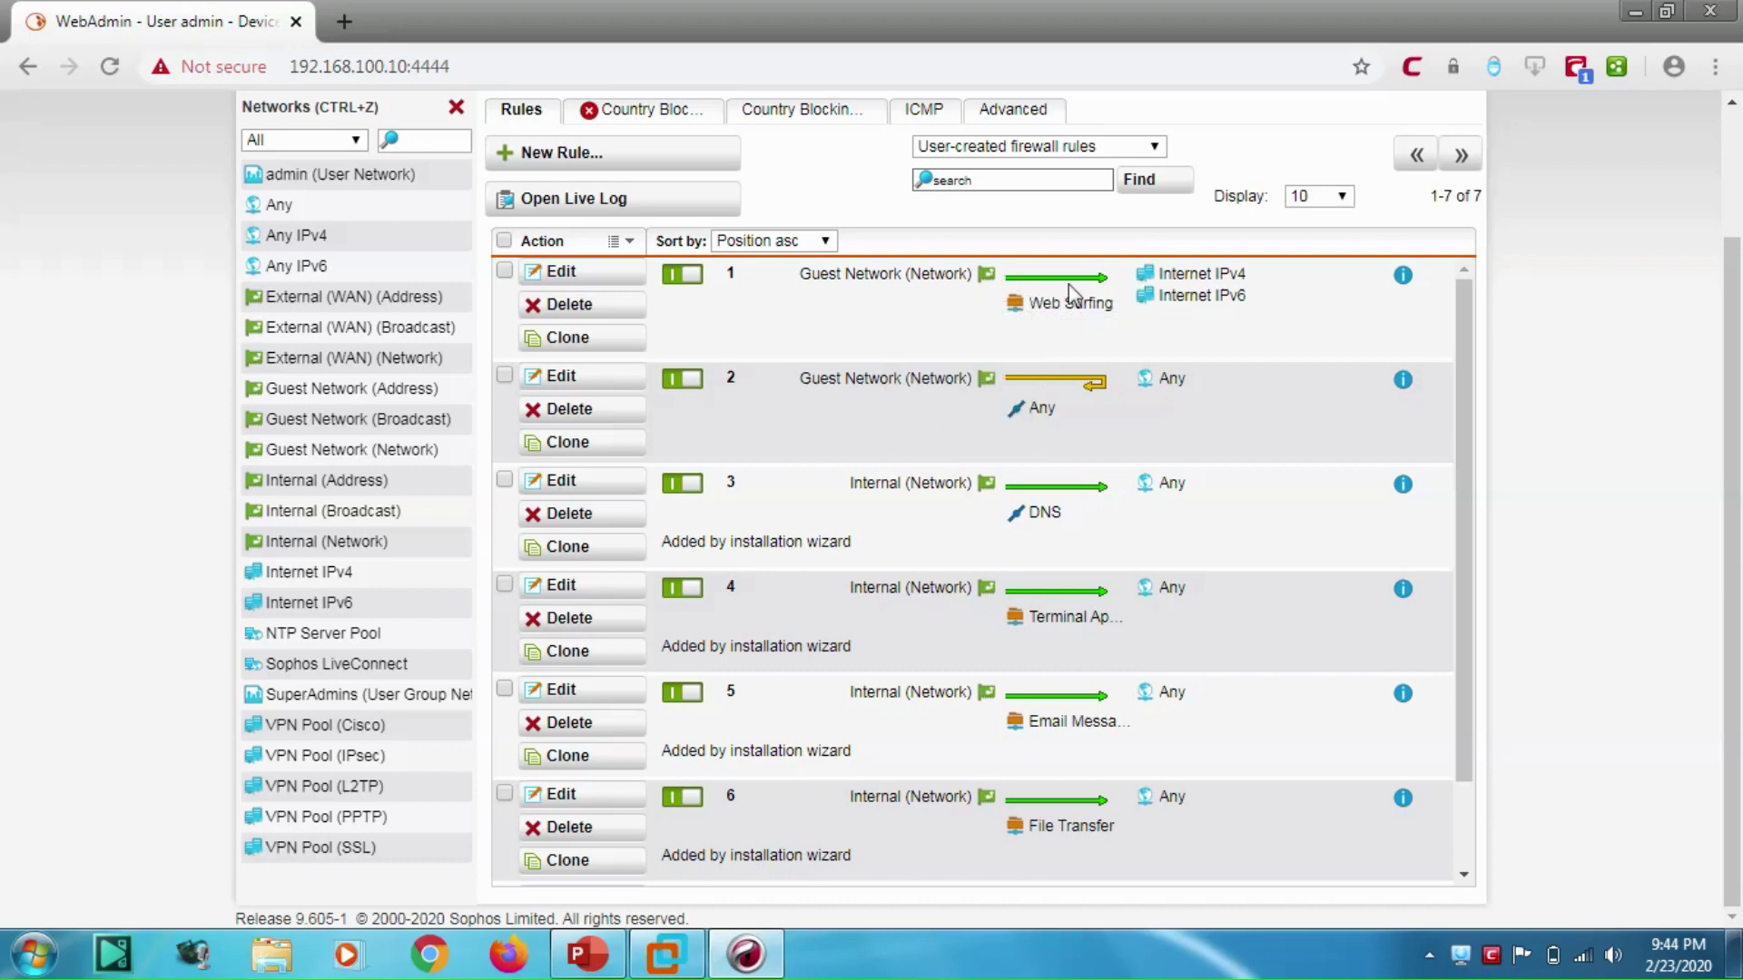
mouse_move(1178, 273)
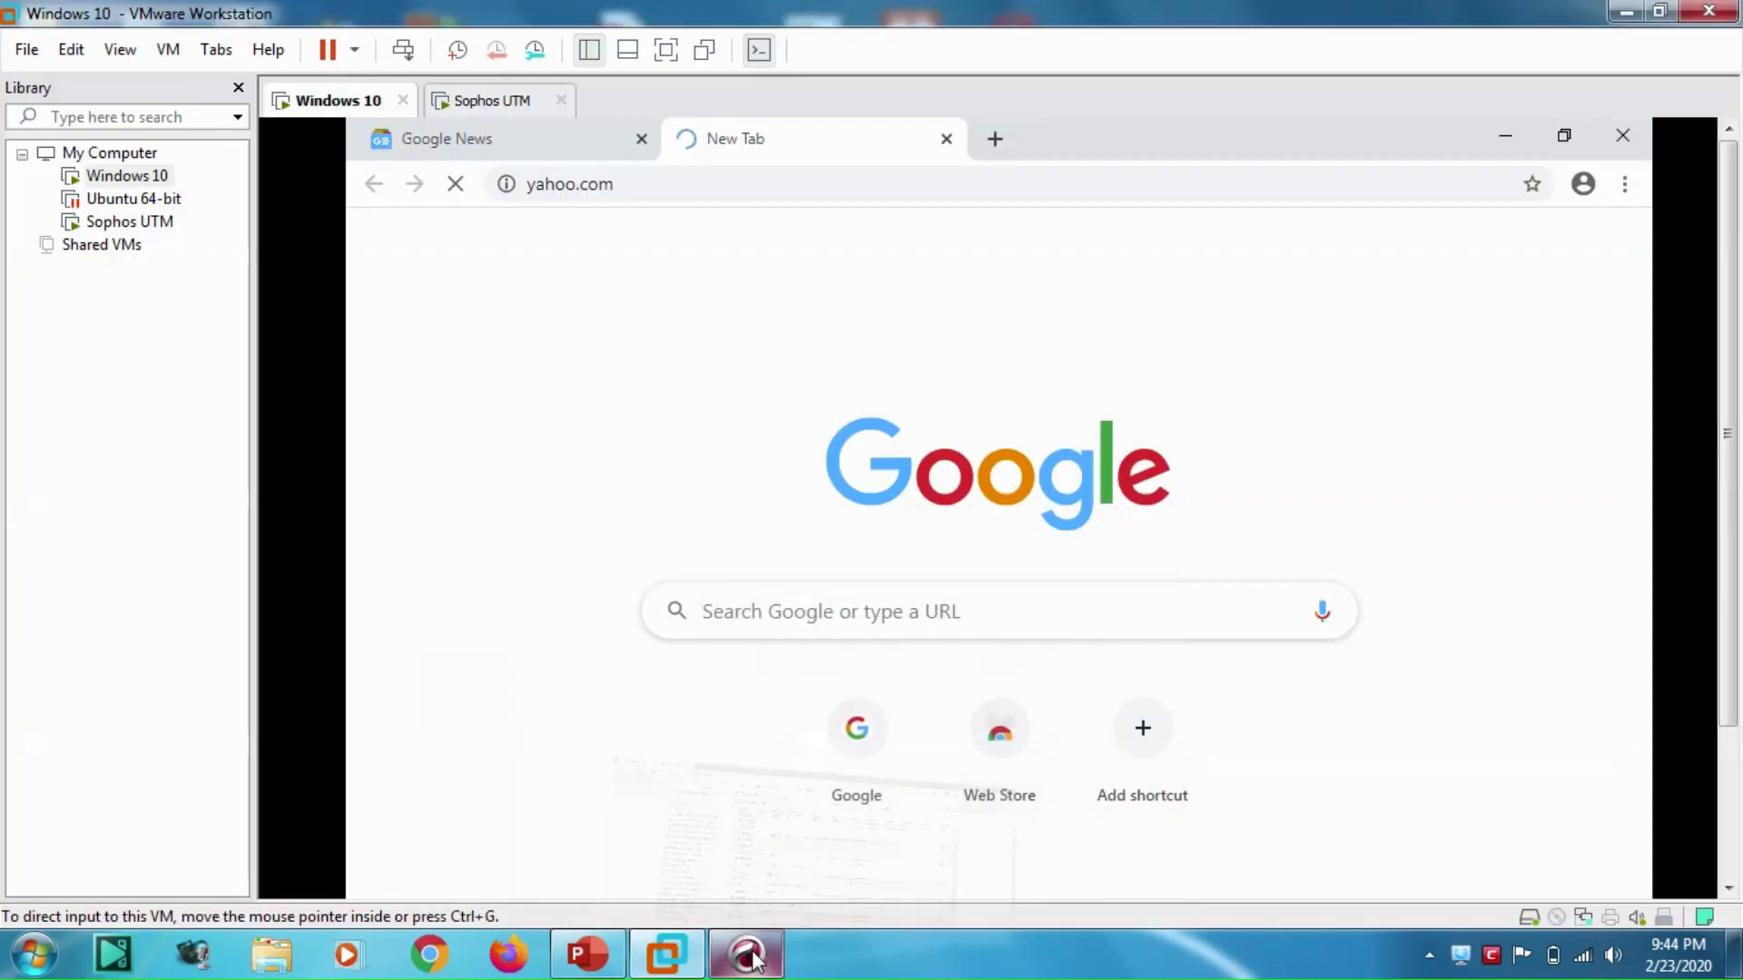
Step: Reload yahoo.com in the VM's Chrome, check the Google News and Yahoo tabs, and return to WebAdmin
left_click(746, 953)
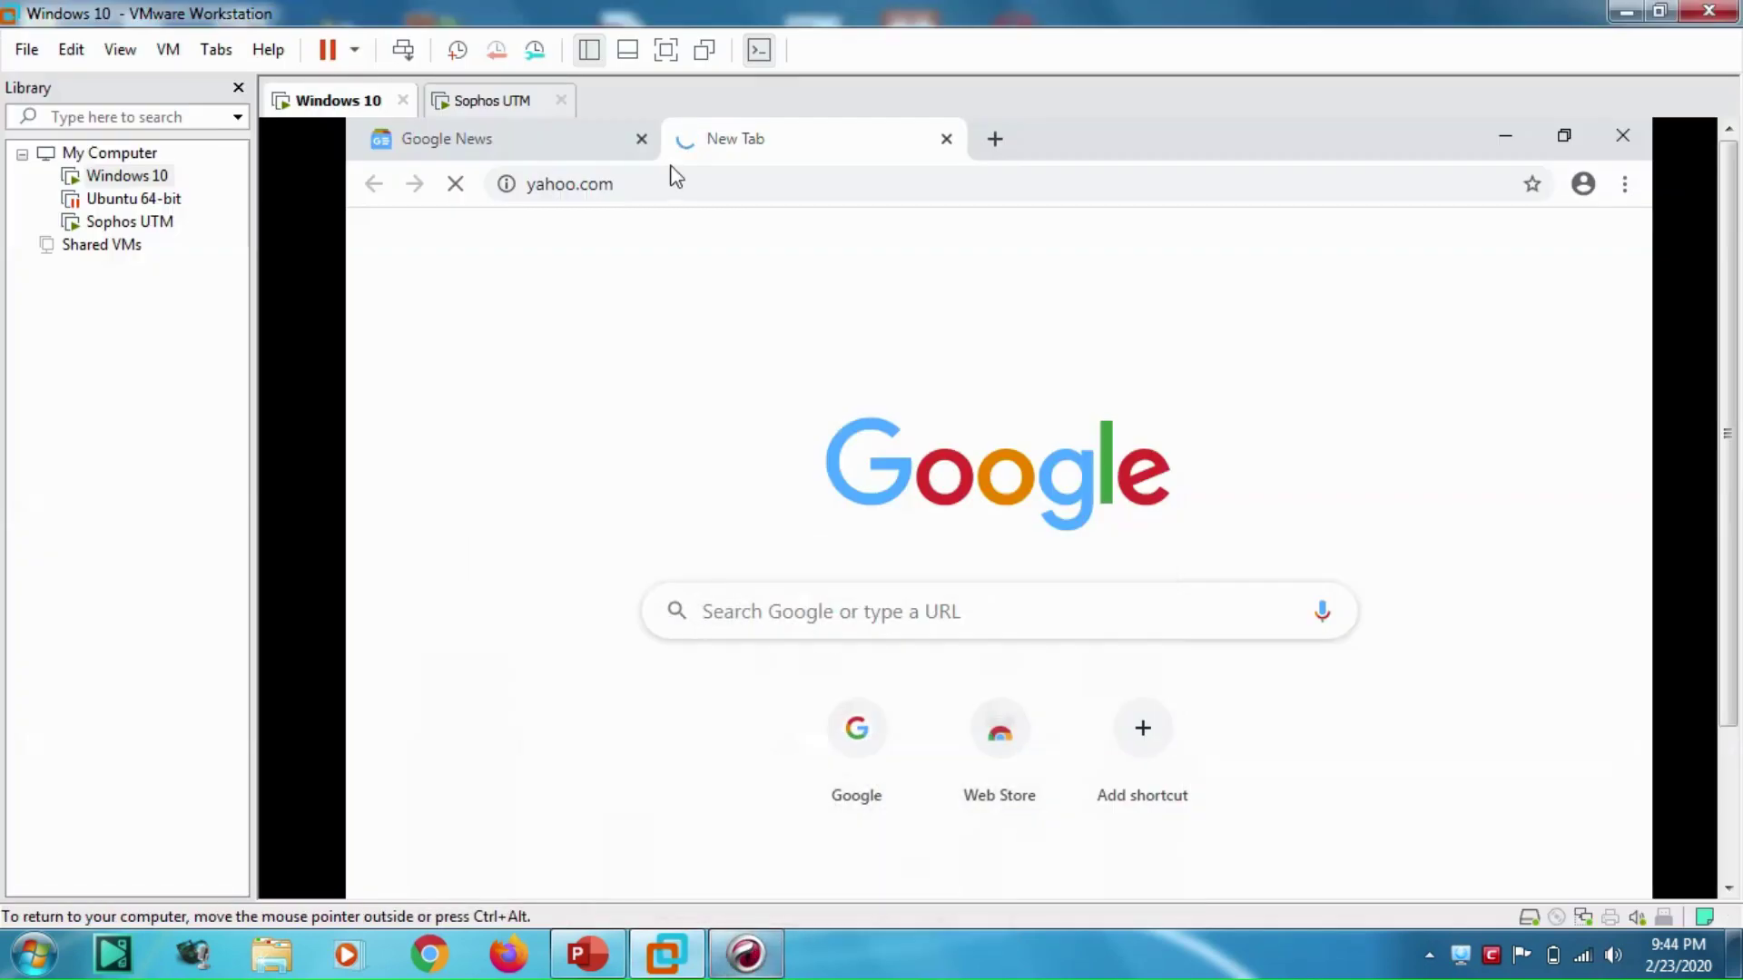
left_click(688, 182)
key("Return")
left_click(685, 183)
left_click(690, 189)
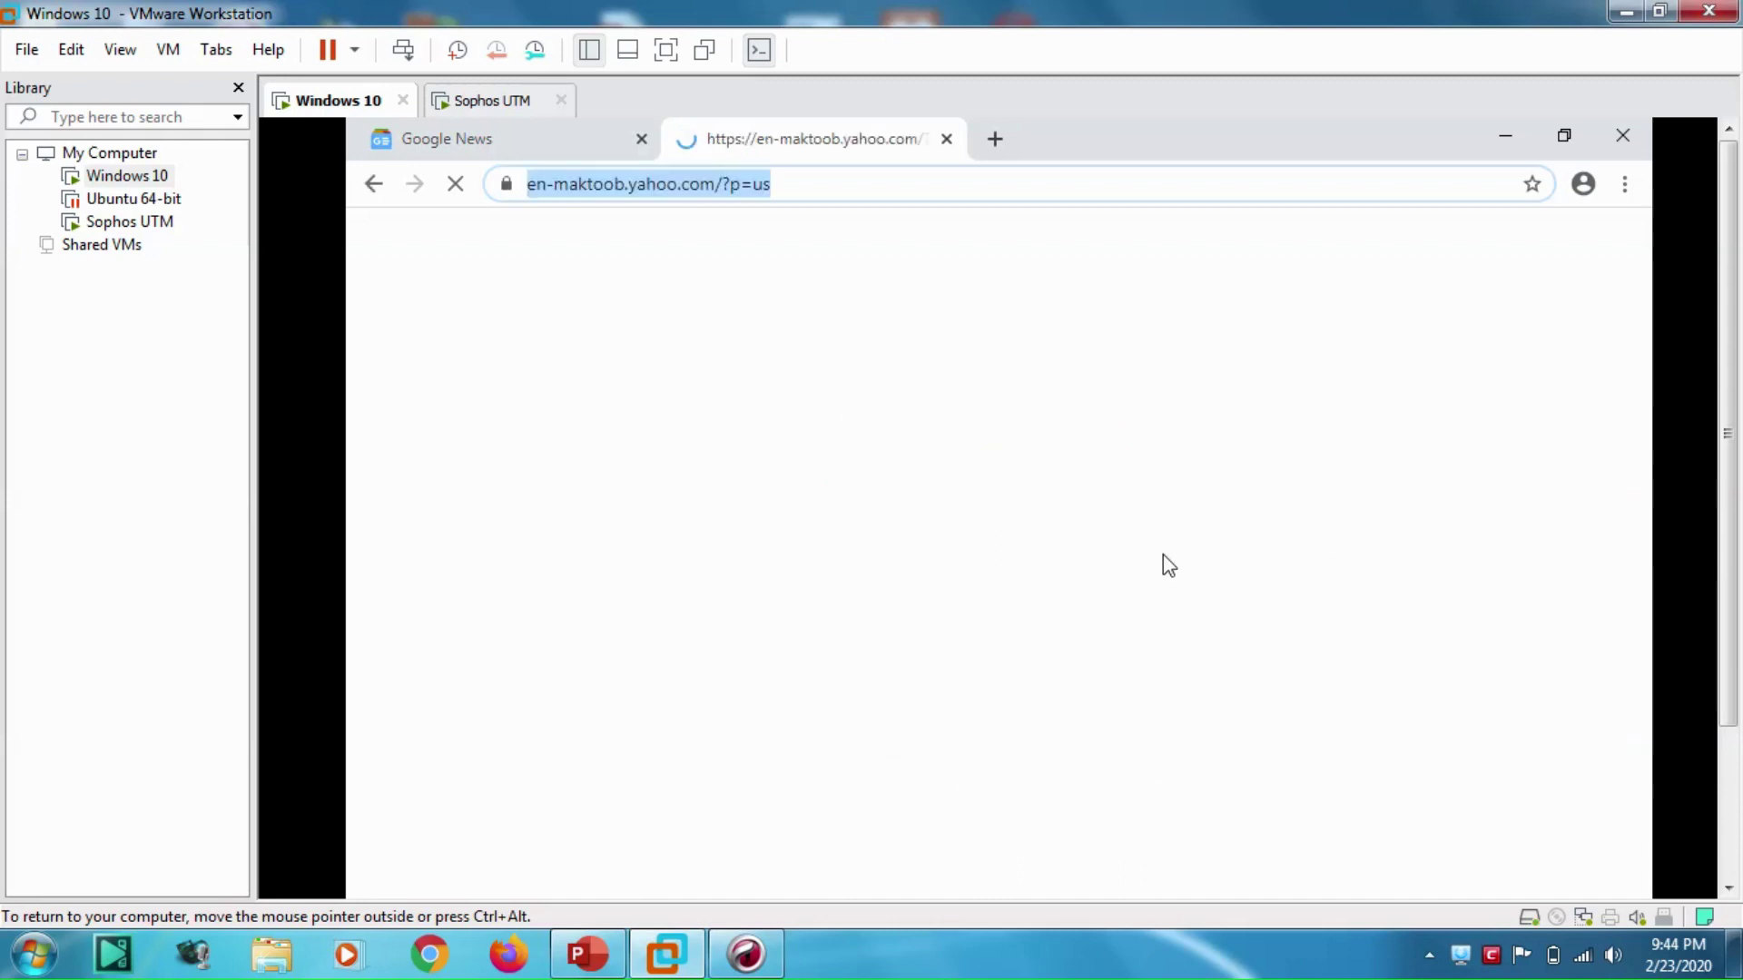
left_click(513, 150)
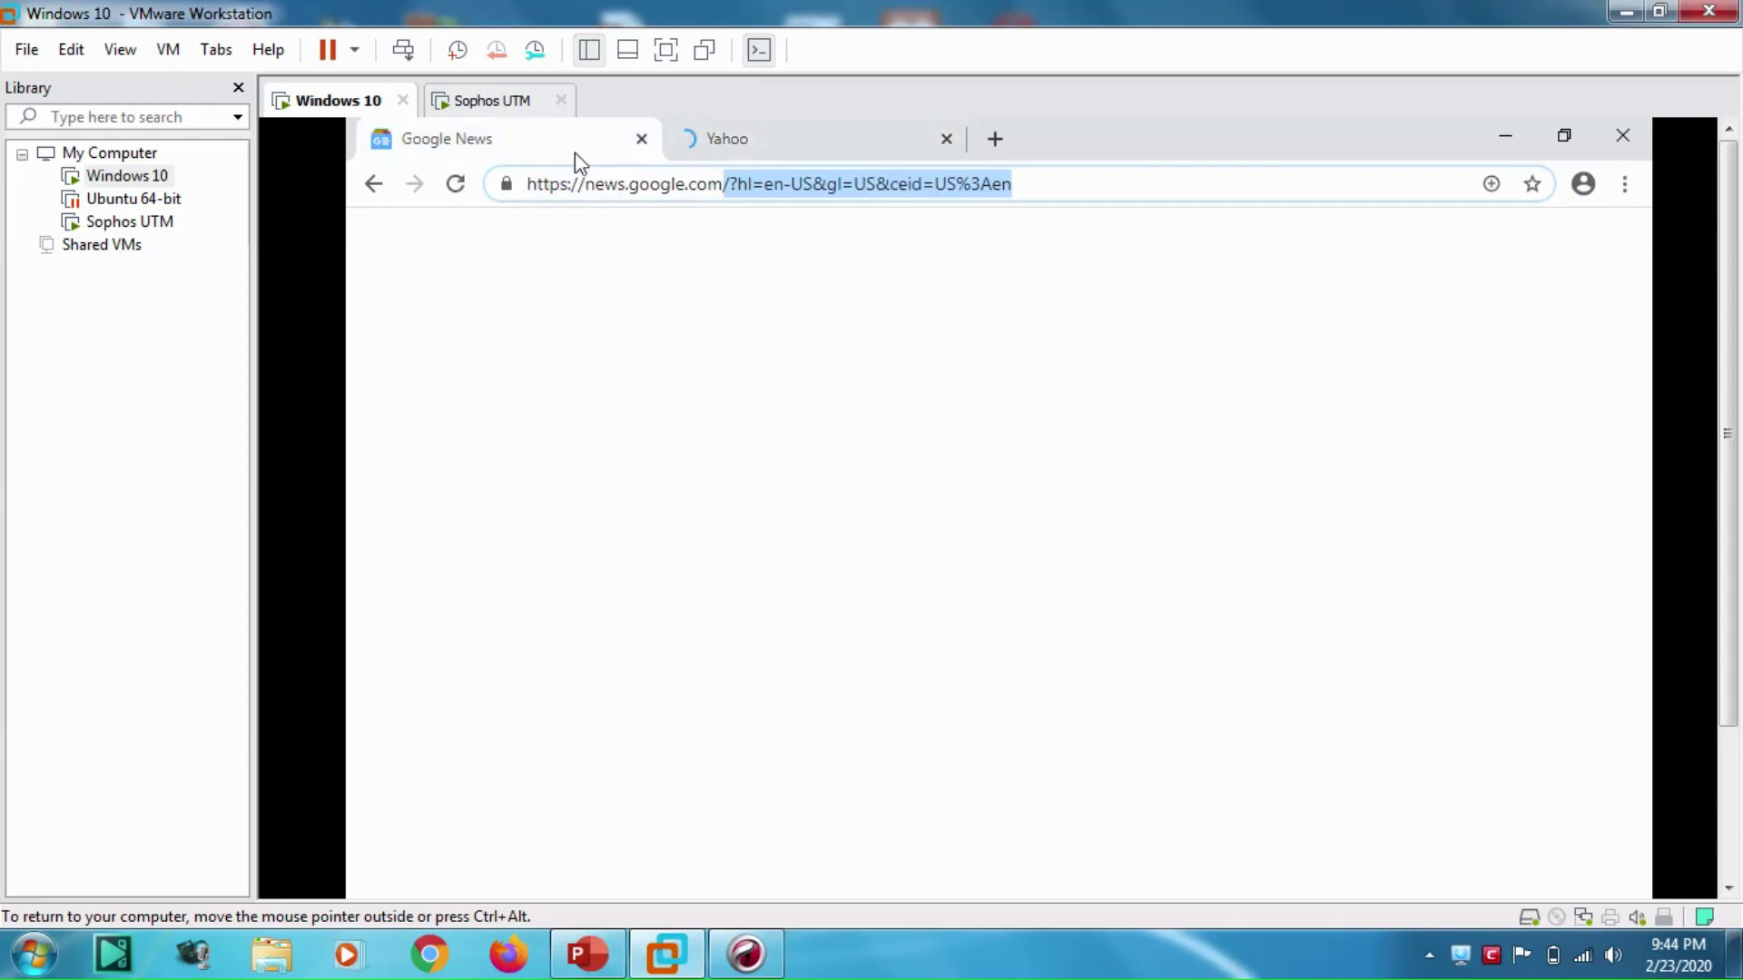
left_click(782, 147)
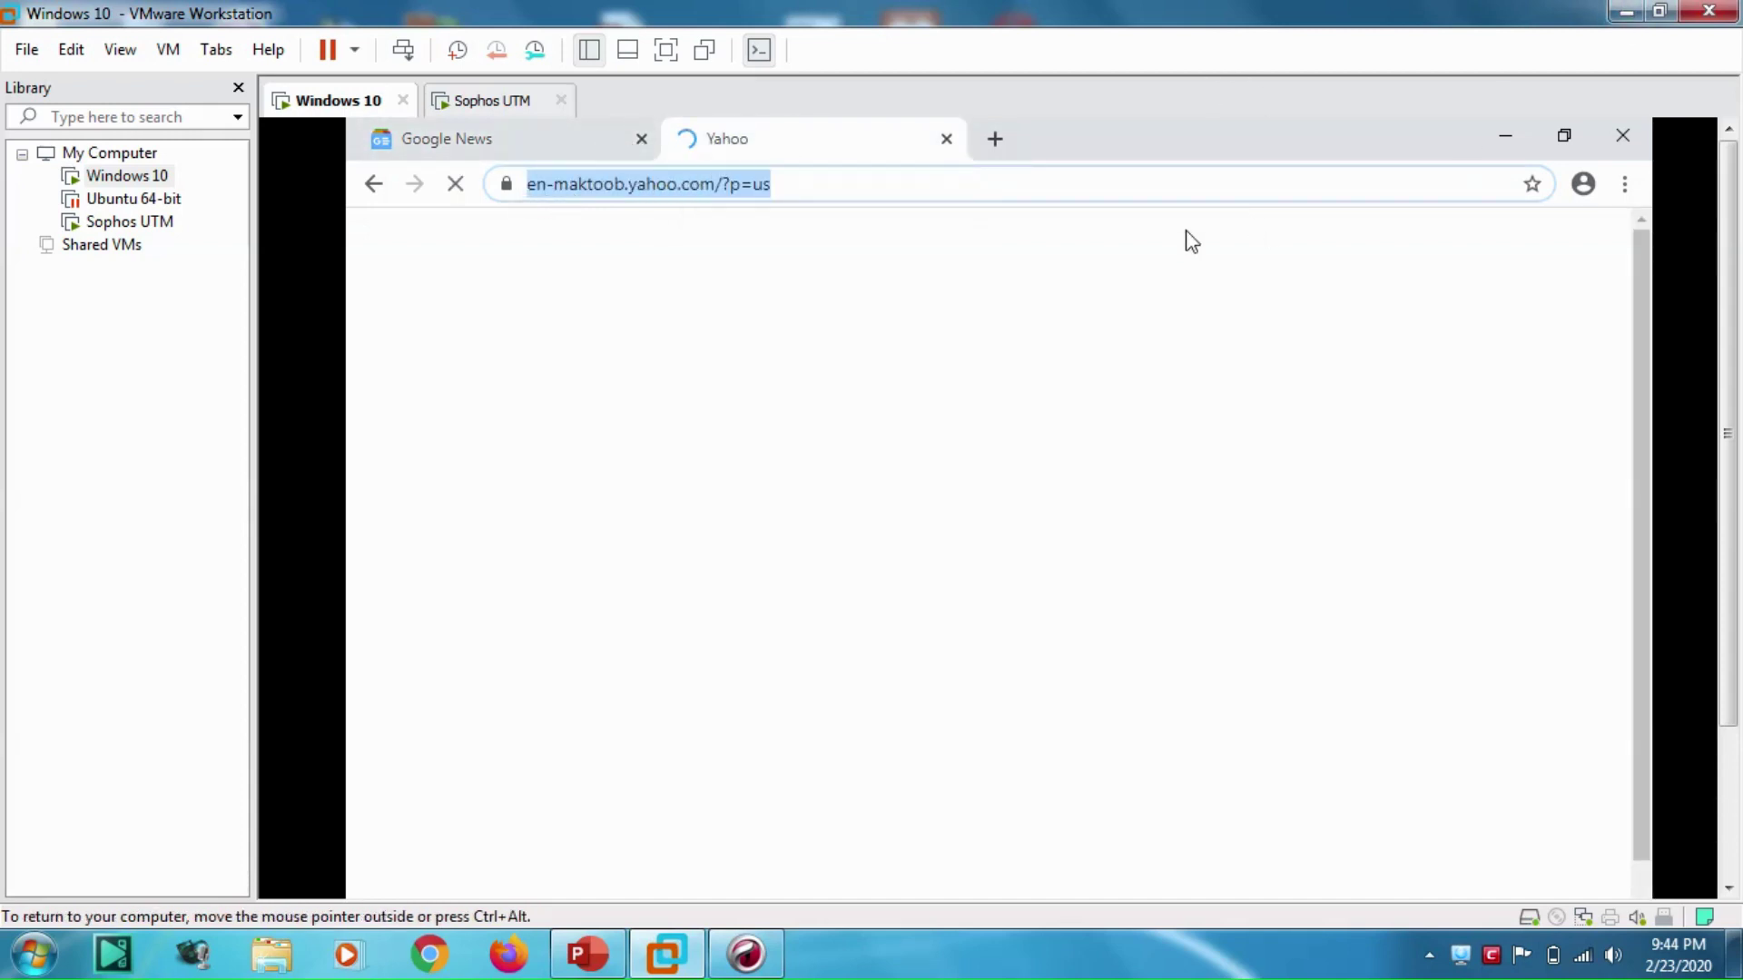
left_click(1623, 13)
left_click(748, 955)
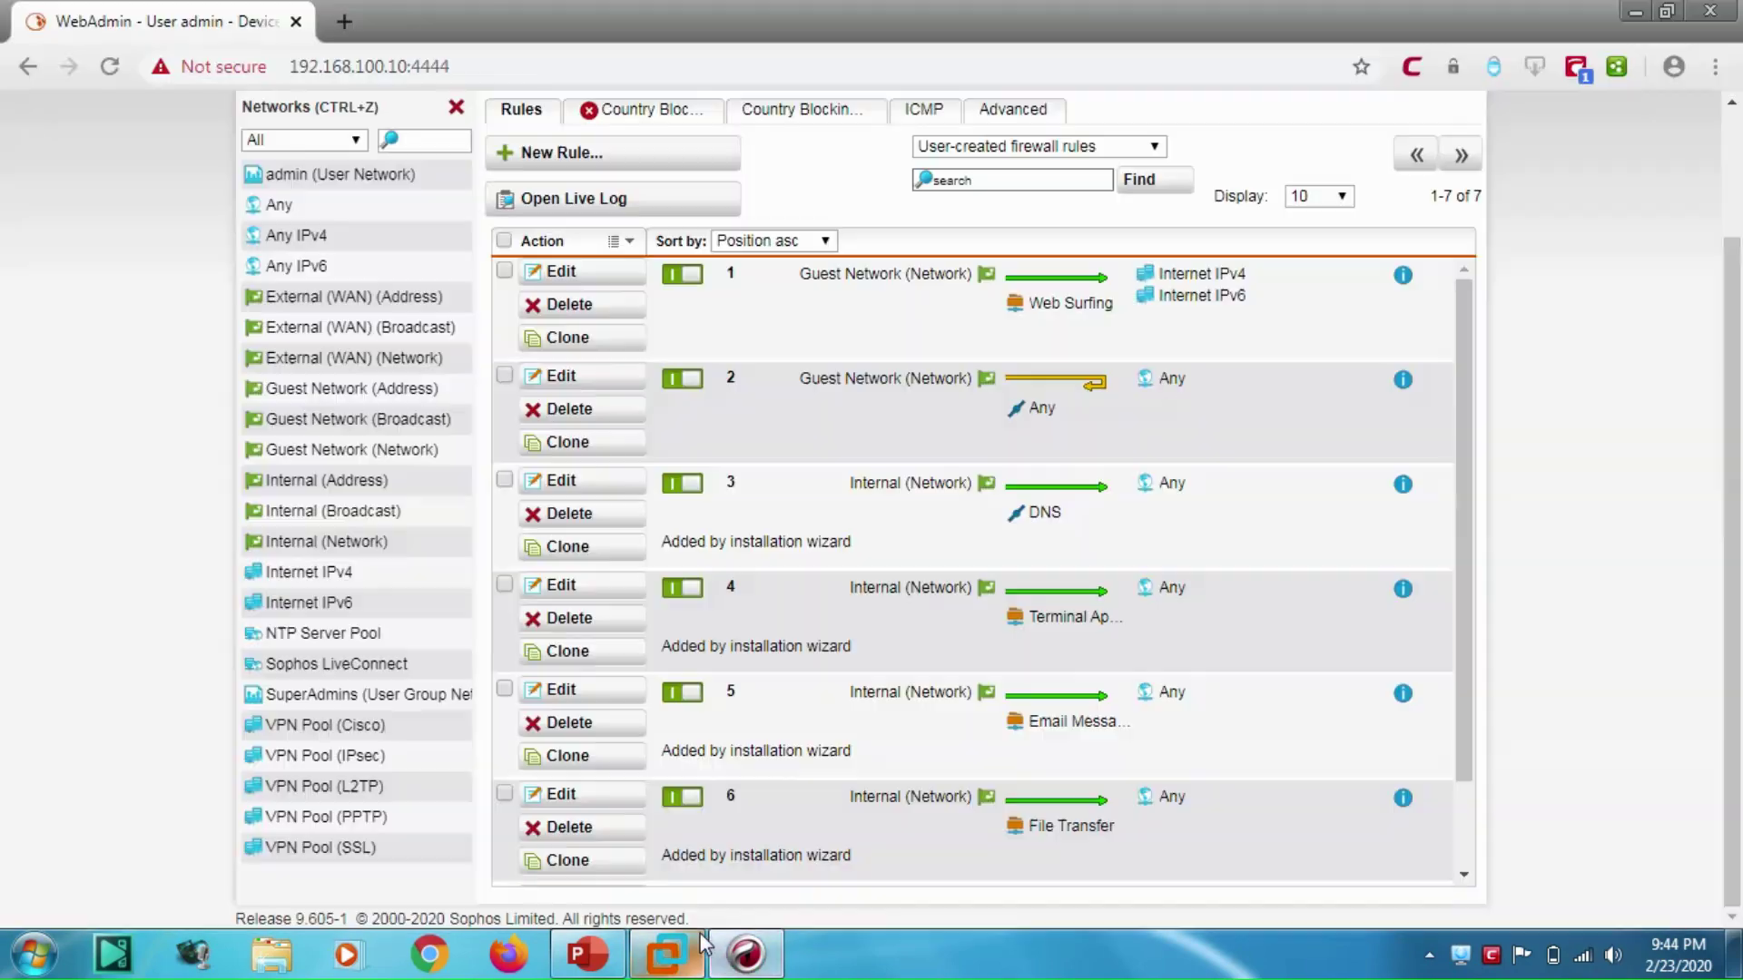